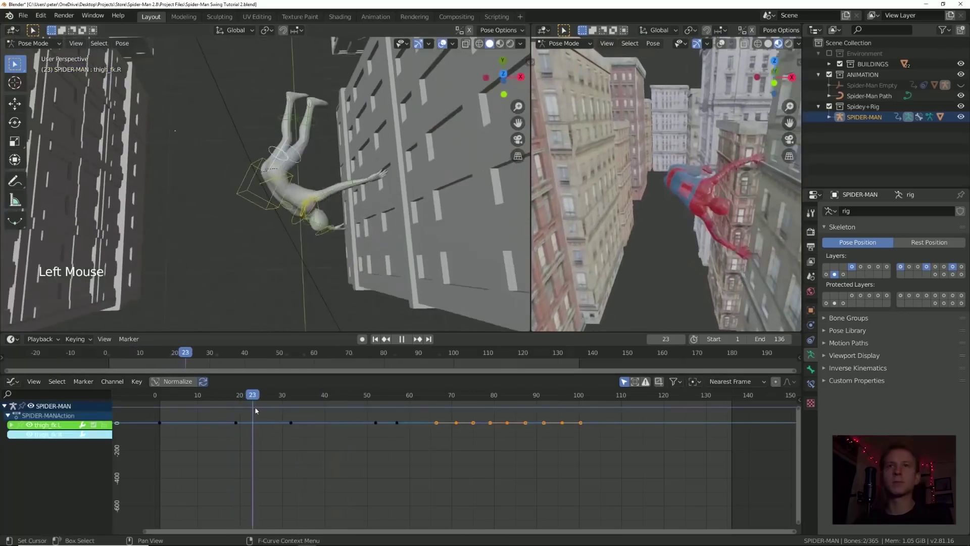
- Play and scrub the first 20 or so frames, reviewing Spider-Man's opening leap from several viewing angles
drag(255, 407, 160, 504)
alt+middle_drag(268, 283, 289, 257)
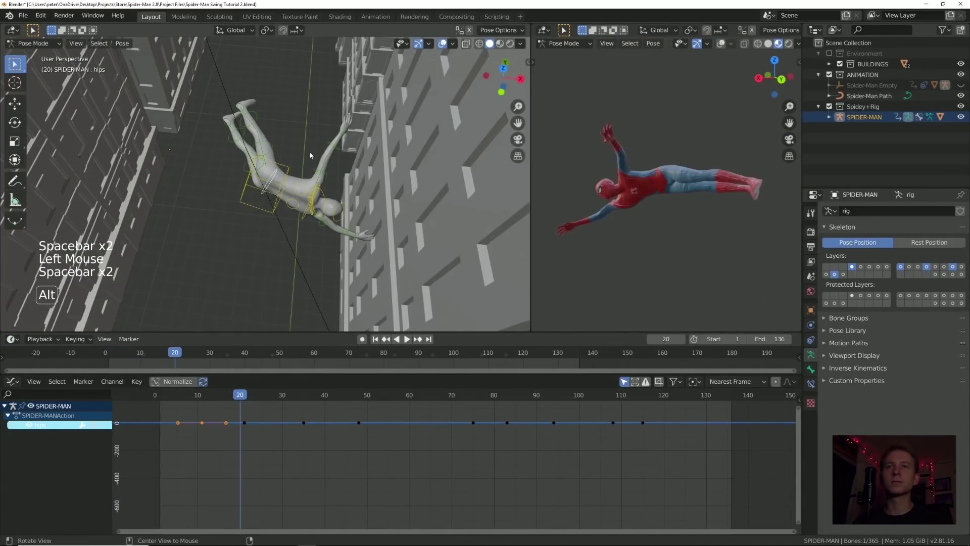
alt+middle_drag(303, 202, 328, 192)
click(159, 395)
key(space)
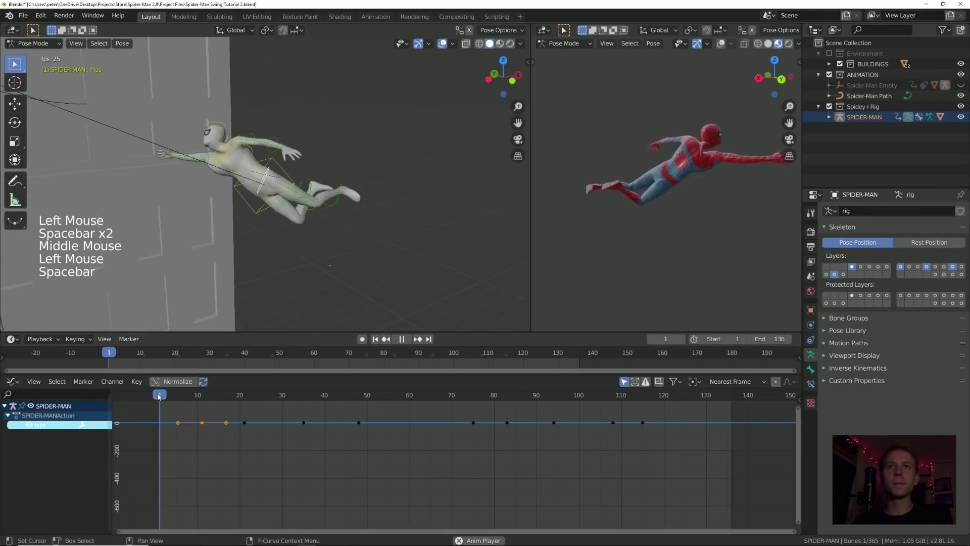
key(space)
middle_drag(257, 257, 257, 256)
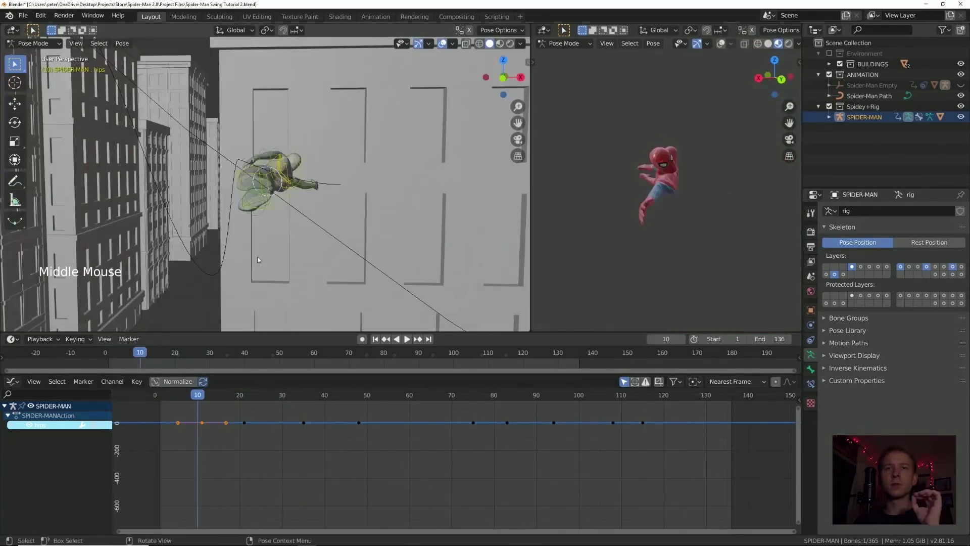
drag(197, 395, 240, 397)
drag(175, 353, 130, 355)
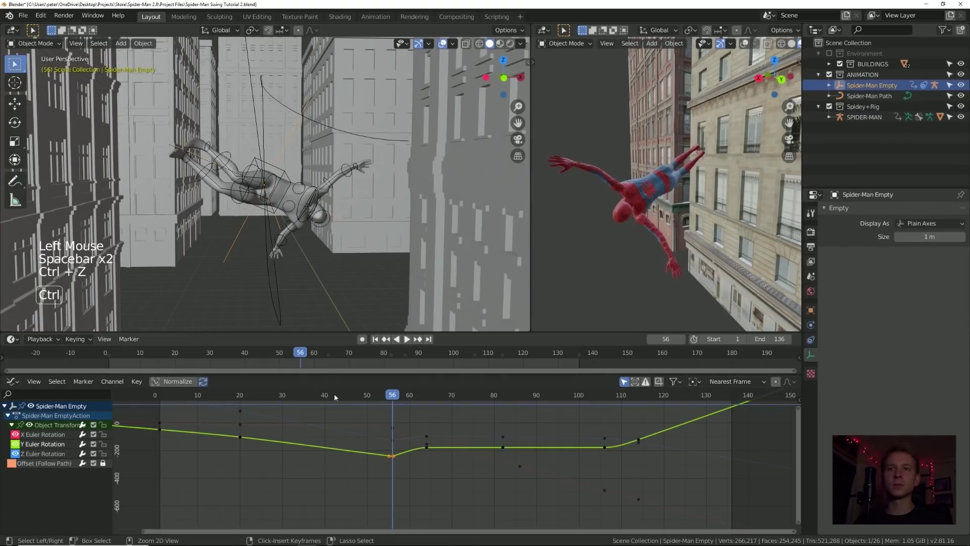
- Undo the last Y Euler Rotation keyframe change on the Spider-Man Empty and replay the opening frames
key(ctrl+z)
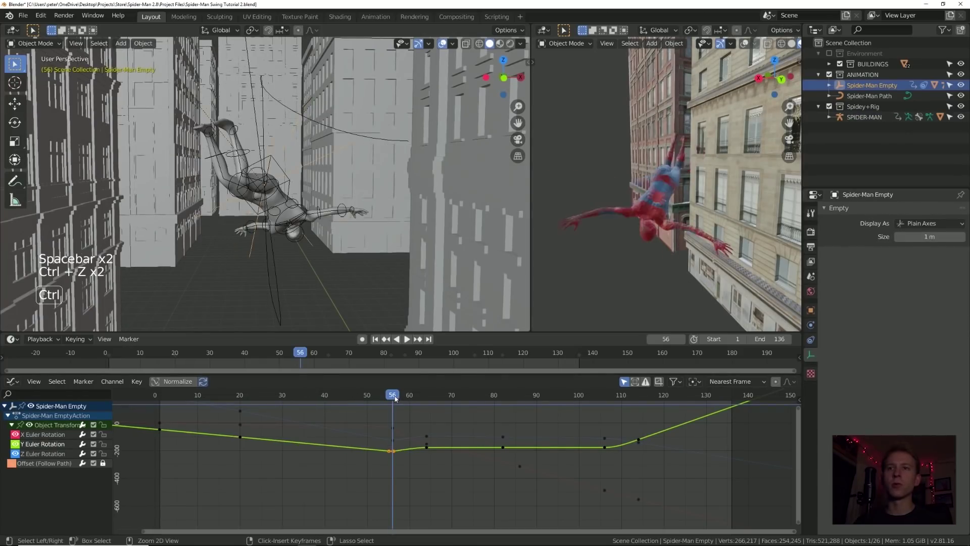
drag(394, 398, 161, 409)
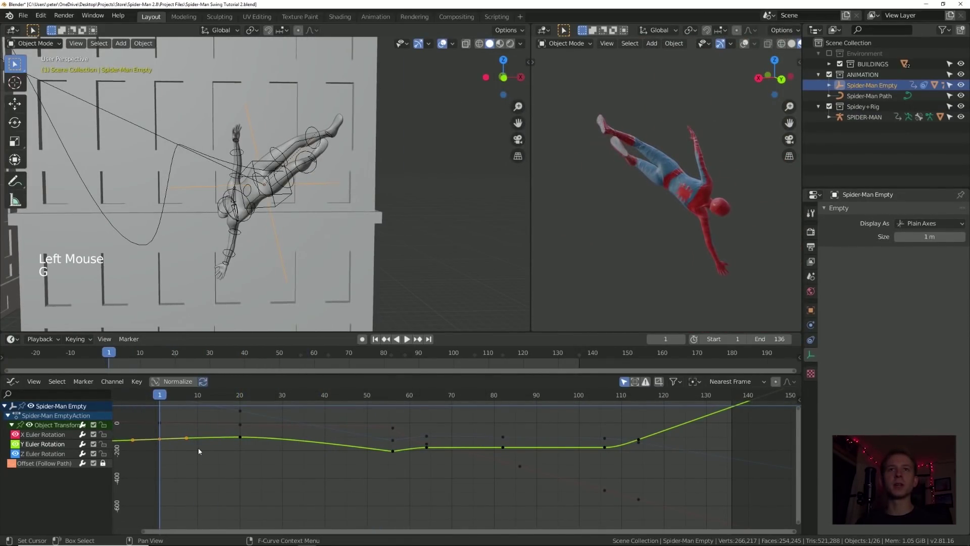
key(space)
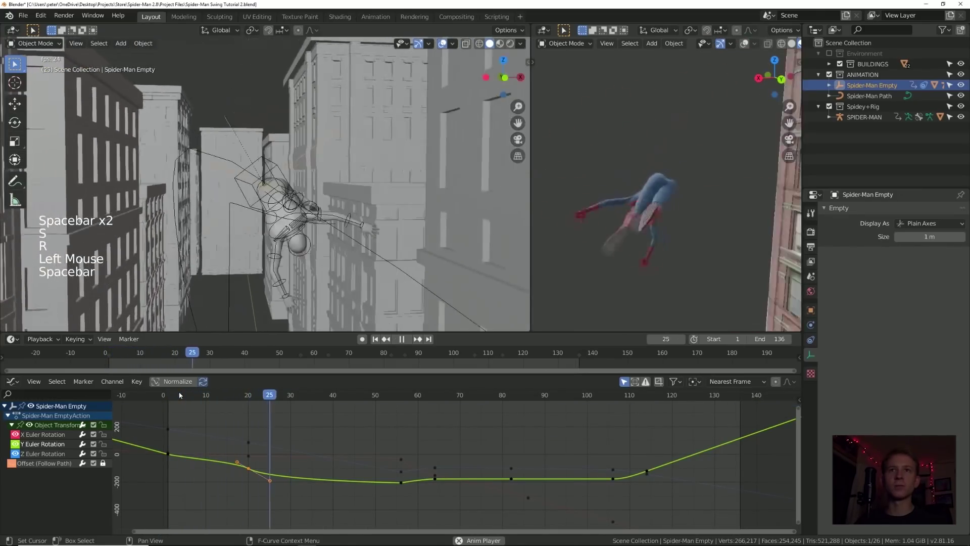
key(space)
click(244, 397)
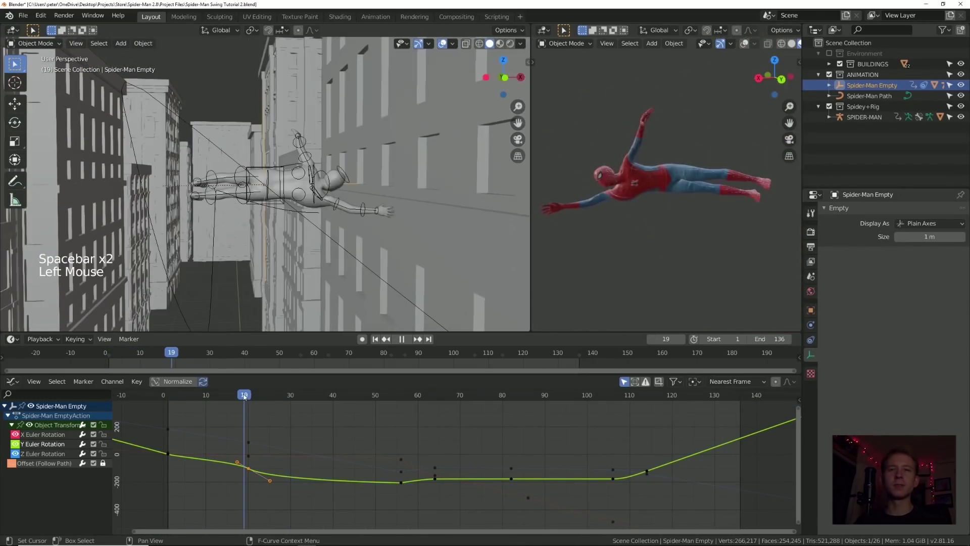
drag(252, 398, 199, 407)
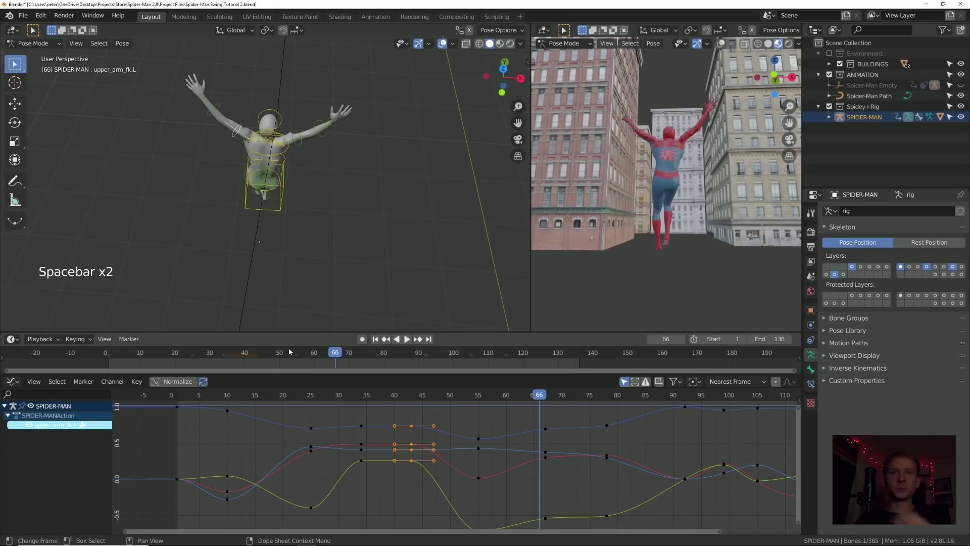
- Play the animation from about frame 53 to review the left upper arm's motion through the swing
click(289, 348)
key(space)
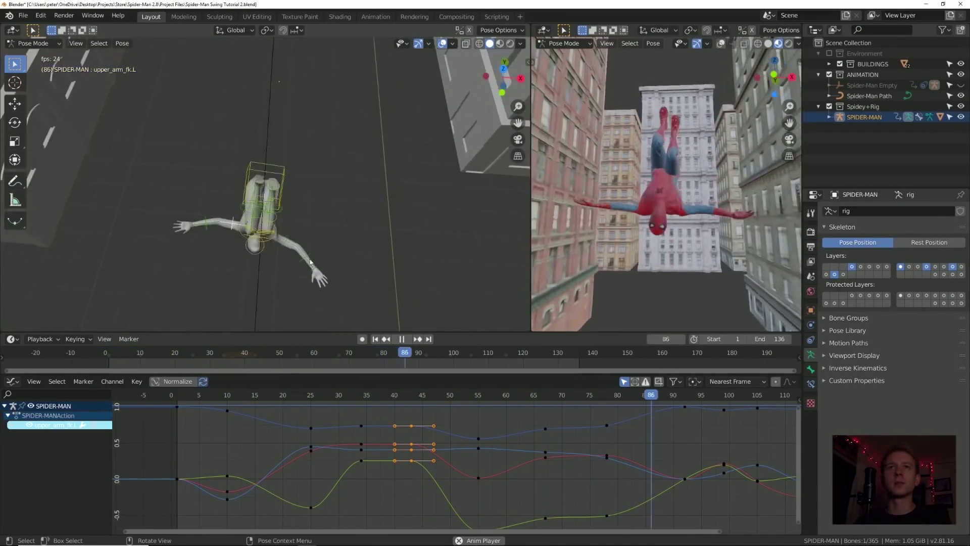
key(space)
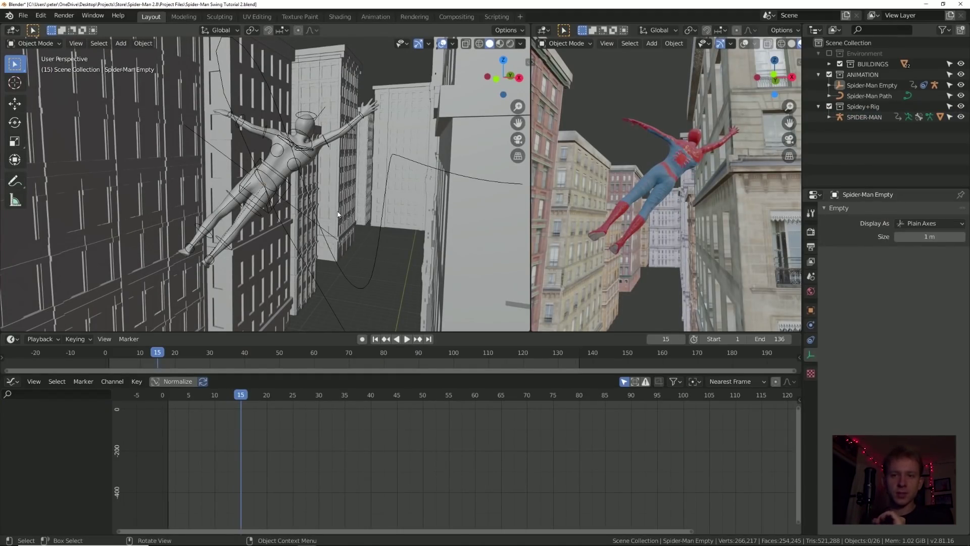
- Put the Spider-Man rig in Pose Mode and rotate the left thigh control freely at frame 7
click(338, 214)
click(35, 42)
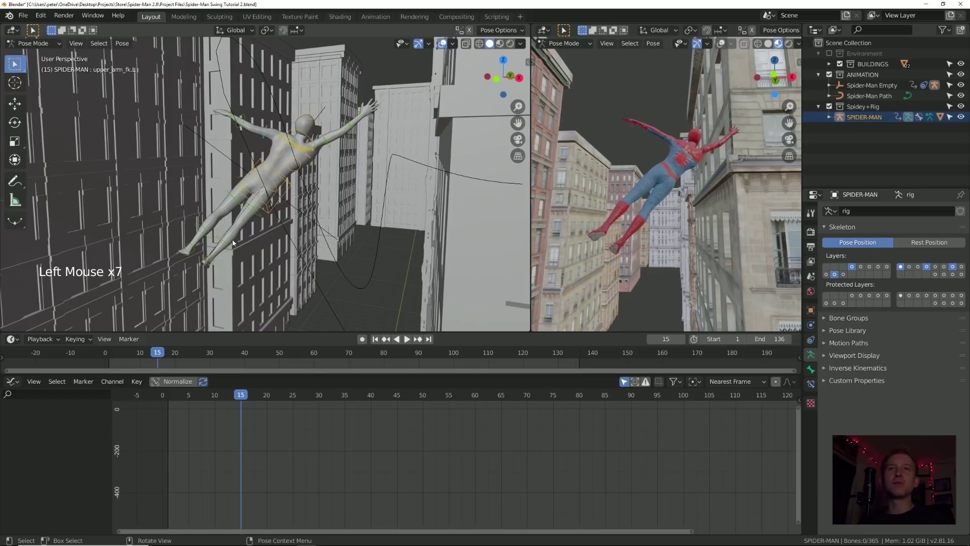
click(235, 195)
drag(188, 398, 240, 397)
middle_drag(342, 238, 283, 242)
drag(241, 396, 196, 399)
key(r)
key(r)
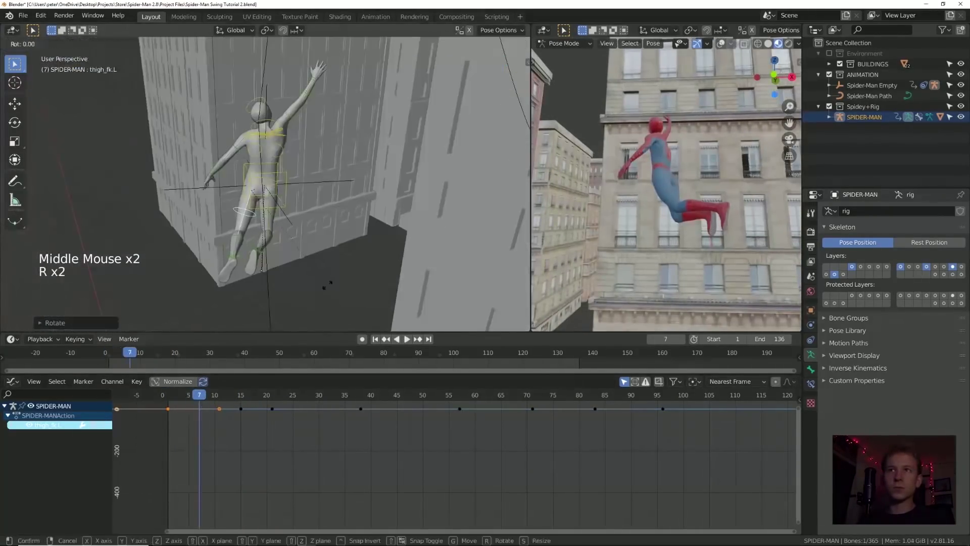
- Frame the left thigh's F-curves in the graph editor, apply another rotation and replay the leg motion
key(a)
key(KP_Decimal)
key(alt+a)
key(space)
key(space)
key(r)
mouse_move(342, 217)
middle_down()
mouse_move(403, 203)
mouse_move(379, 184)
middle_up()
key(space)
key(space)
key(space)
key(space)
key(space)
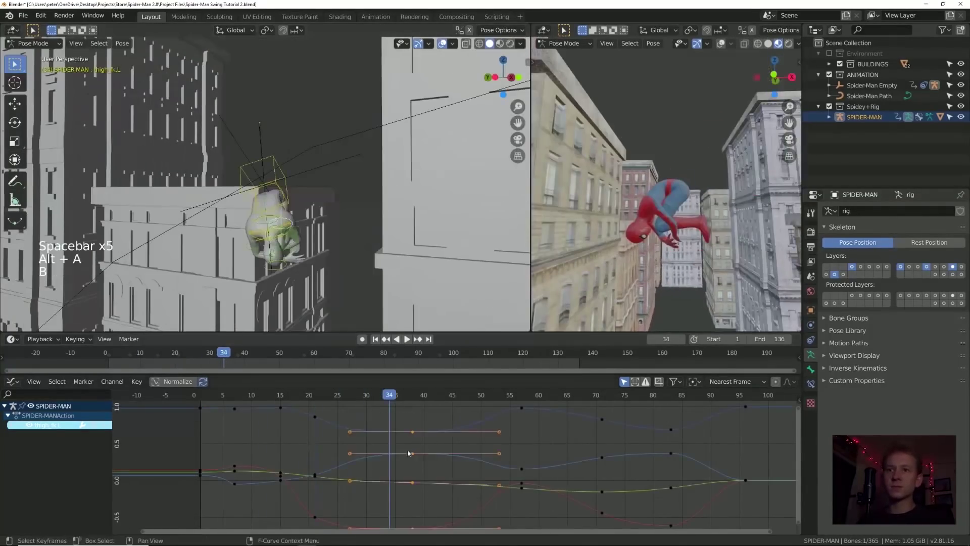
- Box-select the left thigh's keyframes around frame 21 and replay the opening leg movement from different angles
key(alt+a)
key(b)
drag(326, 407, 298, 532)
key(space)
key(space)
click(264, 396)
key(space)
key(space)
middle_drag(283, 203, 324, 238)
key(space)
key(space)
key(space)
key(space)
key(space)
key(space)
key(space)
- Move the left shin's early F-curve keyframe to about frame 9, tilt its handles, and replay from the start
key(g)
key(r)
click(307, 504)
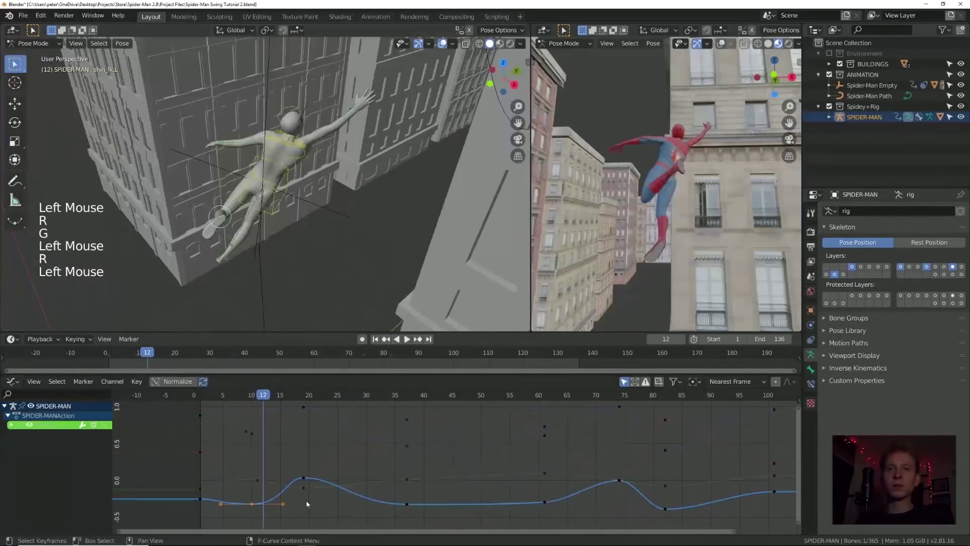
click(193, 396)
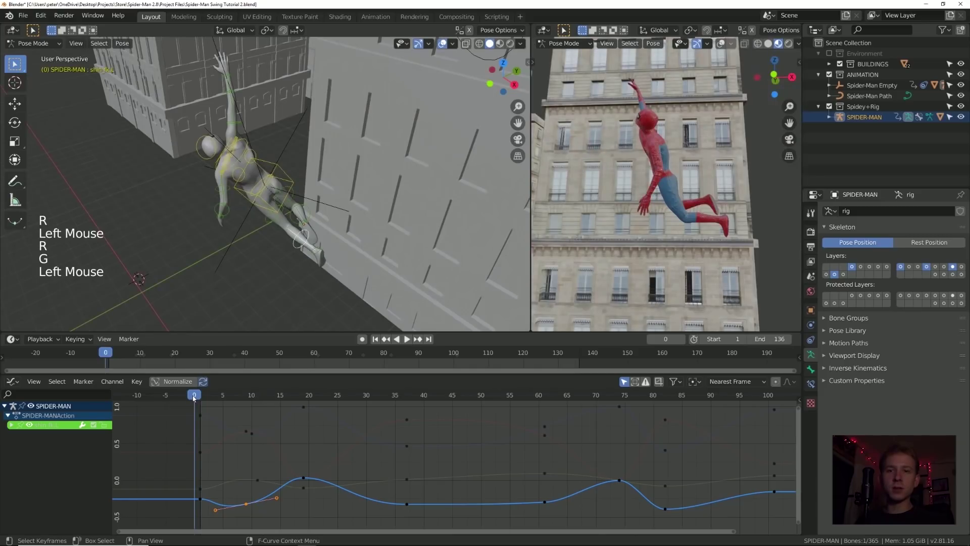
key(space)
key(space)
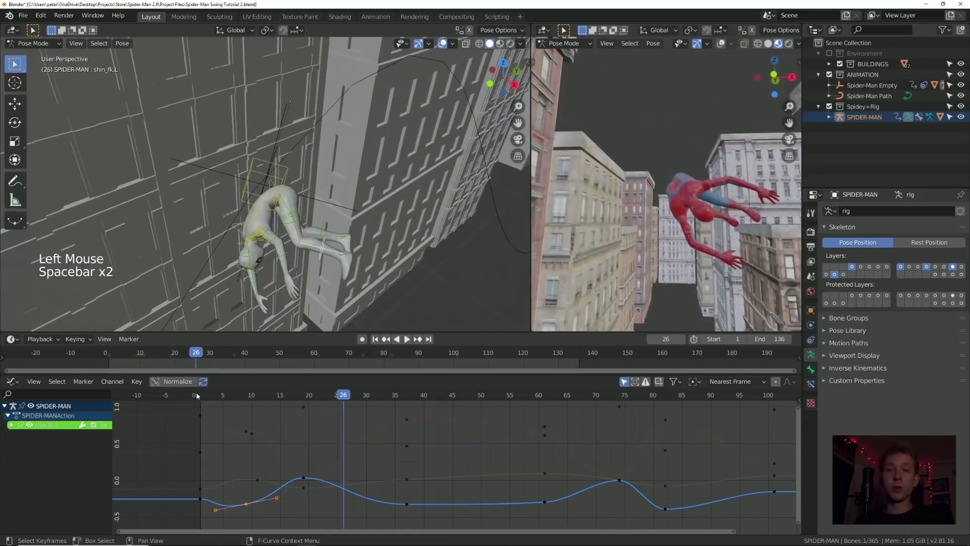
click(196, 394)
key(space)
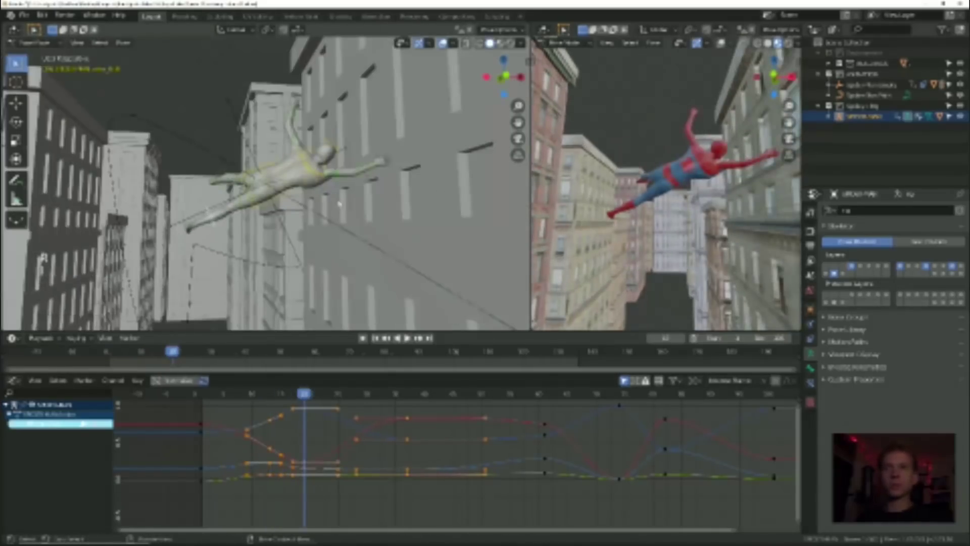
- Box-select keyframes on the active control's F-curves, then scale and move them to retime the early motion
key(r)
key(b)
key(b)
key(s)
key(g)
- Adjust the active control's rotation and keyframe timing around frame 16, and replay the result
click(286, 394)
middle_drag(273, 217, 308, 258)
key(r)
key(g)
key(space)
key(space)
- Box-select a group of early keyframes on the F-curves, shift them, and replay the opening motion
click(224, 394)
key(alt+a)
key(b)
key(g)
click(183, 487)
key(space)
key(space)
key(space)
key(space)
key(space)
- Play from about frame 22 and rotate the leg control freely at about frame 49
key(alt+a)
click(321, 394)
key(space)
key(r)
key(r)
key(r)
key(r)
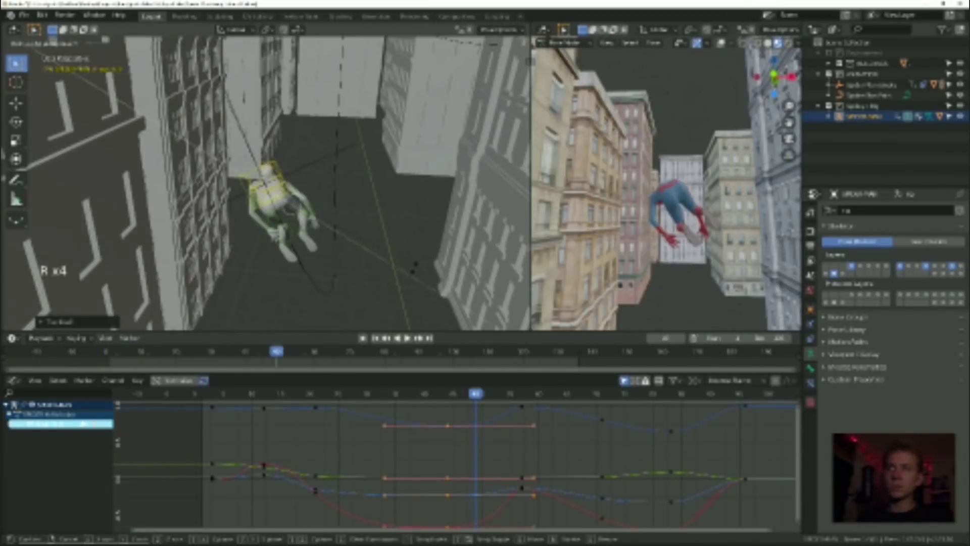
- Scrub and replay frames 50 to 57 from another angle to check the leg pose
click(522, 394)
middle_drag(283, 252, 318, 276)
click(503, 394)
key(space)
key(space)
click(481, 394)
- Box-select keyframes near frame 50 on the F-curves, shift them in time, and replay the motion
key(alt+a)
key(b)
key(space)
key(space)
key(space)
key(b)
key(g)
key(space)
key(space)
key(space)
- Play from about frame 53, rotate the active control, and replay from about frame 44
key(alt+a)
click(499, 393)
key(space)
key(space)
key(r)
click(448, 393)
key(space)
key(space)
key(space)
- Box-select keyframes on the F-curves and replay the mid-swing from about frames 54, 52 and 35
key(alt+a)
key(b)
click(504, 394)
key(space)
key(space)
key(space)
key(space)
click(492, 394)
key(space)
click(396, 395)
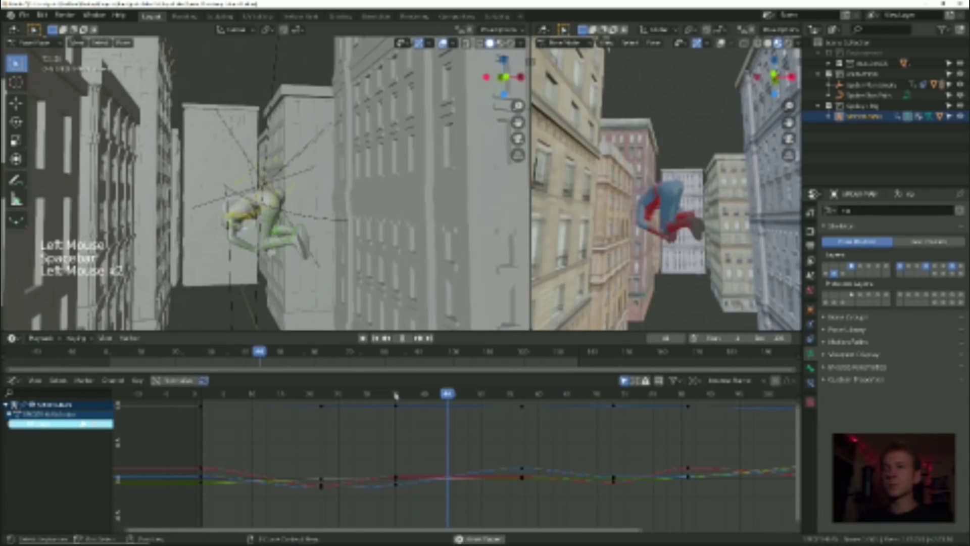
key(space)
key(space)
- Replay the leg motion from about frames 53 and 43 to check the mid-swing transition
click(711, 394)
click(498, 394)
key(space)
key(space)
click(441, 394)
key(space)
key(space)
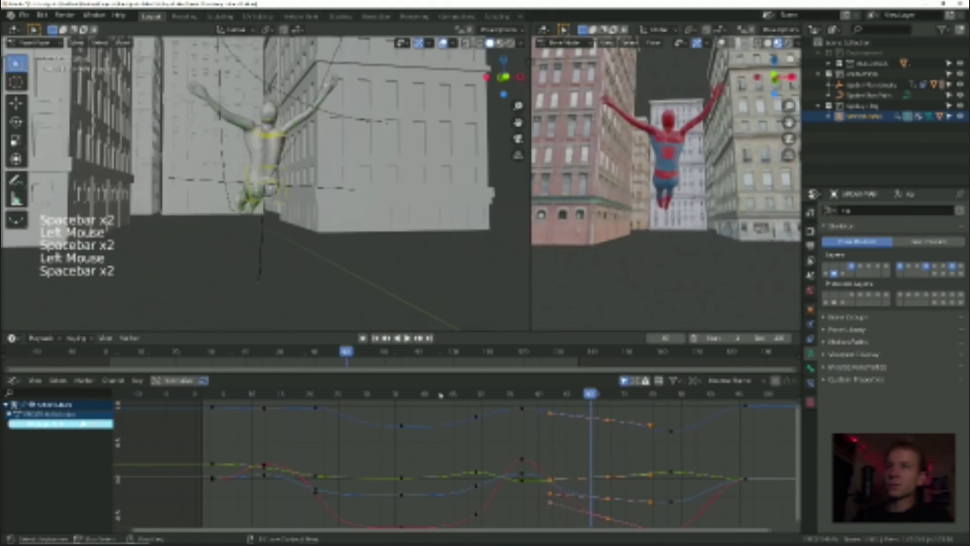
click(453, 394)
key(space)
- Leave Pose Mode, select the Spider-Man Empty, and replay its rotation from about frame 45
key(ctrl+Tab)
click(871, 84)
key(space)
key(space)
click(405, 393)
key(space)
key(space)
click(399, 393)
key(space)
click(399, 394)
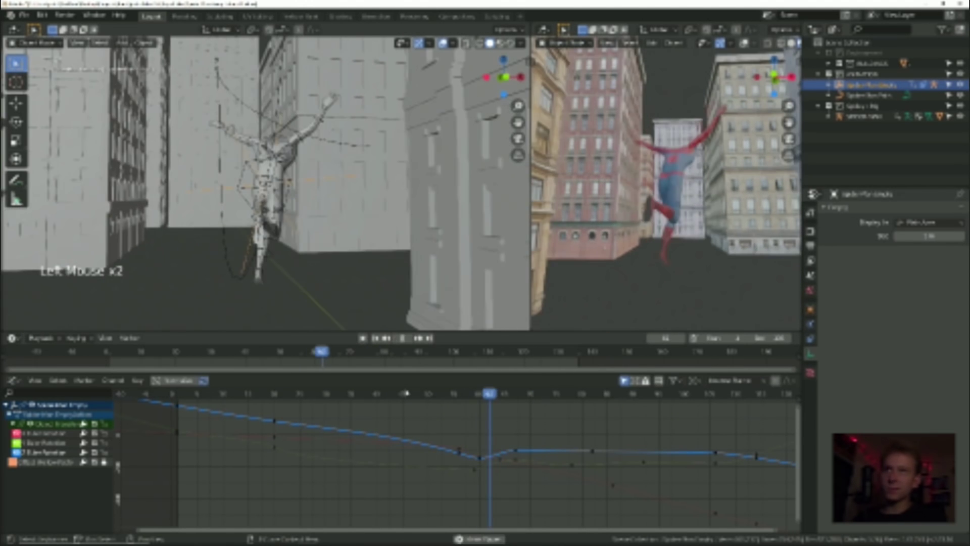
- Return to Object Mode with the Spider-Man Empty selected, shift a keyframe on its X Euler Rotation curve, and replay
click(270, 165)
key(ctrl+Tab)
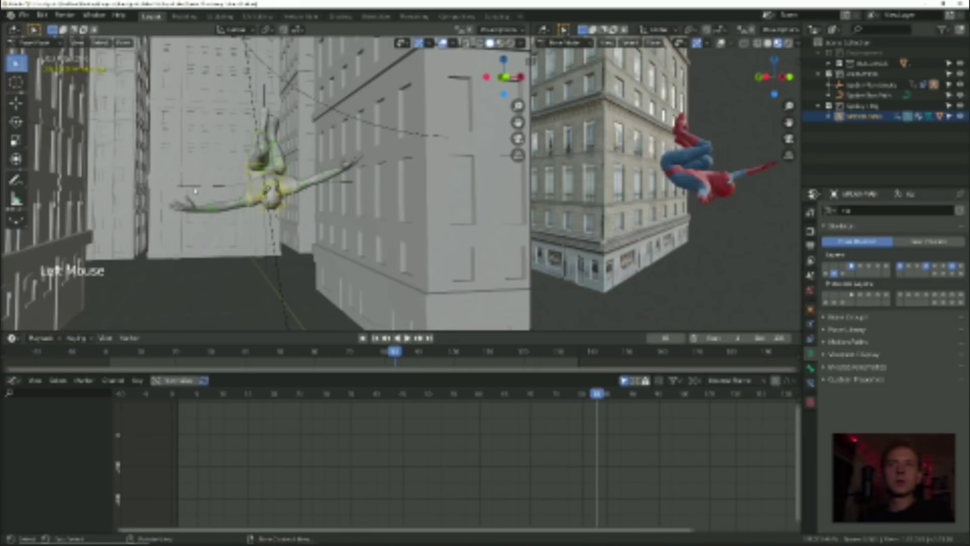
key(ctrl+Tab)
click(196, 187)
click(635, 499)
key(g)
click(636, 499)
key(space)
- Adjust two keyframes on the Empty's X Euler Rotation curve around frame 111 and replay the motion
drag(556, 392, 740, 393)
middle_drag(716, 520, 640, 471)
click(679, 474)
key(g)
click(679, 486)
click(638, 464)
key(g)
click(639, 471)
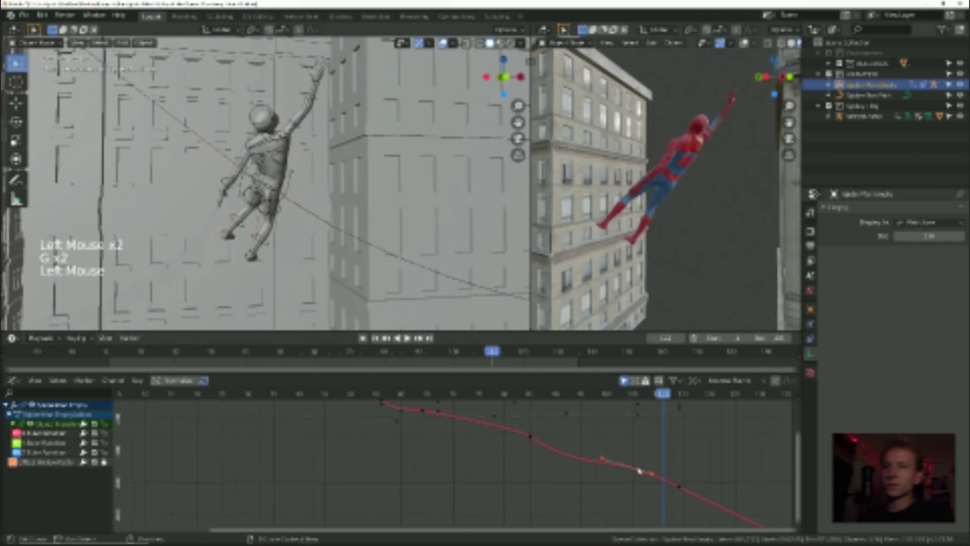
key(space)
- Isolate the Empty's Y Euler Rotation curve, replay the flip, and scrub back through the frames around it
middle_drag(304, 167, 252, 228)
middle_drag(632, 420, 589, 455)
click(47, 443)
middle_drag(283, 202, 344, 187)
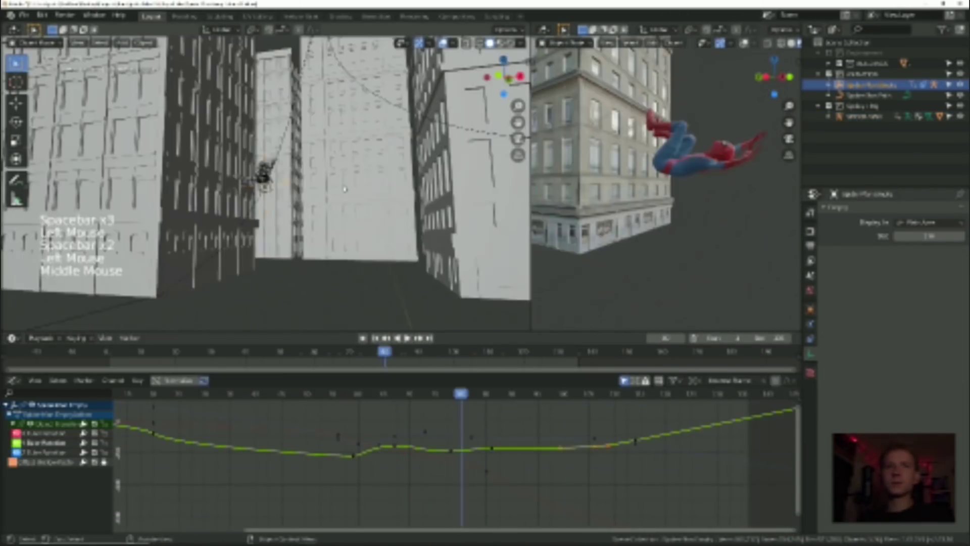
key(space)
key(space)
click(538, 456)
drag(518, 394, 482, 394)
- Select a keyframe on the Empty's Z Euler Rotation curve and check the turn in playback
click(47, 453)
click(593, 431)
key(space)
key(space)
- Enter Pose Mode on the SPIDER-MAN rig and box-select its keyframes around frame 83
click(252, 195)
middle_drag(262, 203, 344, 192)
click(49, 44)
click(40, 75)
key(s)
click(559, 442)
key(alt+a)
key(b)
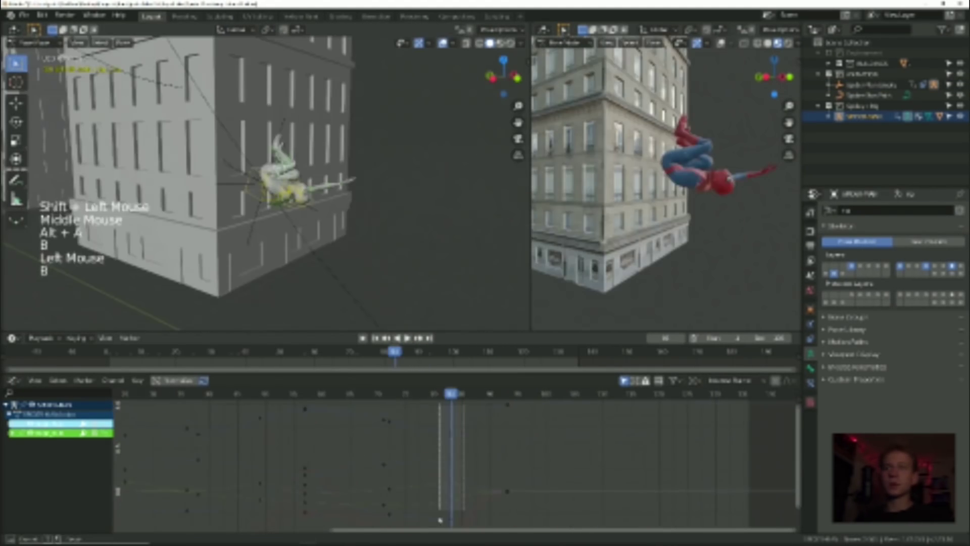
- Reselect the Spider-Man Empty, compare its Z rotation in playback, and move a keyframe on its X Euler Rotation curve
key(space)
click(620, 397)
click(872, 84)
click(46, 453)
key(space)
click(46, 433)
key(g)
- Replay the Empty's flip from about frames 86, 65 and 61 to check the adjusted rotation
middle_drag(283, 202, 354, 197)
click(587, 397)
key(space)
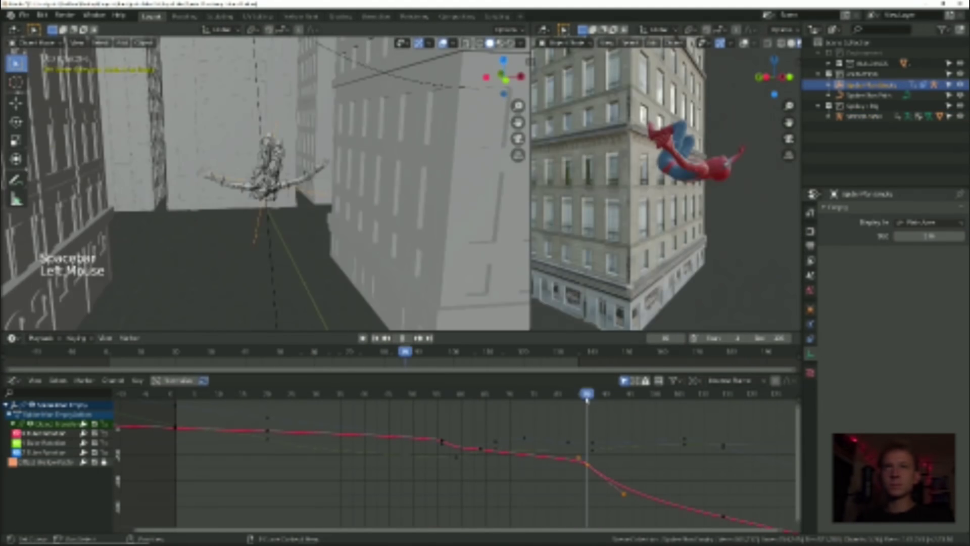
key(alt+a)
click(487, 397)
key(space)
key(space)
click(468, 396)
key(space)
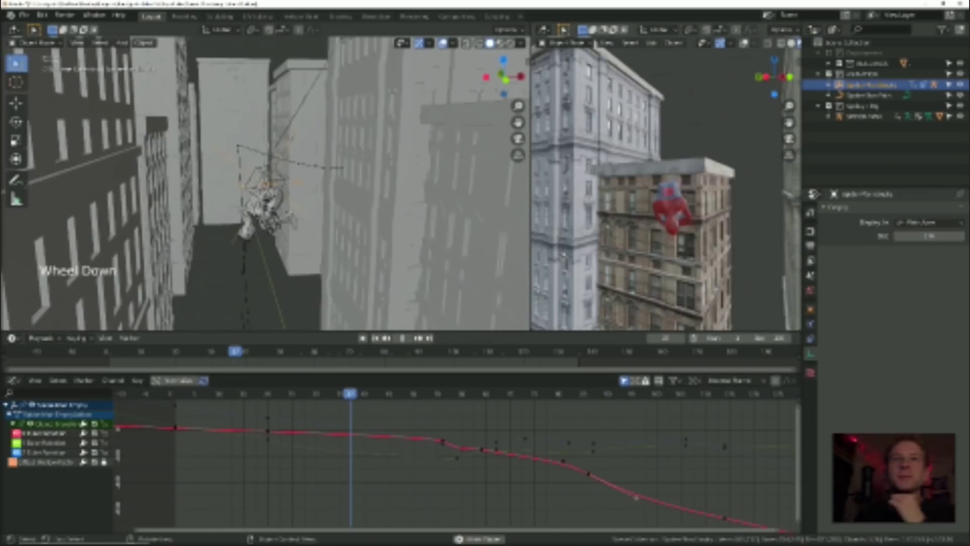
- Switch the rig back to Pose Mode and box-select and shift a group of its F-curve keyframes
click(290, 202)
click(41, 43)
key(alt+a)
key(b)
key(g)
key(b)
- Rotate a body control in the mid-swing pose, replay the motion, and insert a keyframe
click(483, 396)
key(r)
click(275, 214)
key(space)
key(space)
key(i)
- Box-select another group of the control's keyframes, shift them, and go to an earlier frame
key(alt+a)
key(b)
key(g)
click(444, 396)
- Select all rig controls, frame their keyframes in the Graph Editor, retime some of them, and replay
key(a)
key(KP_Decimal)
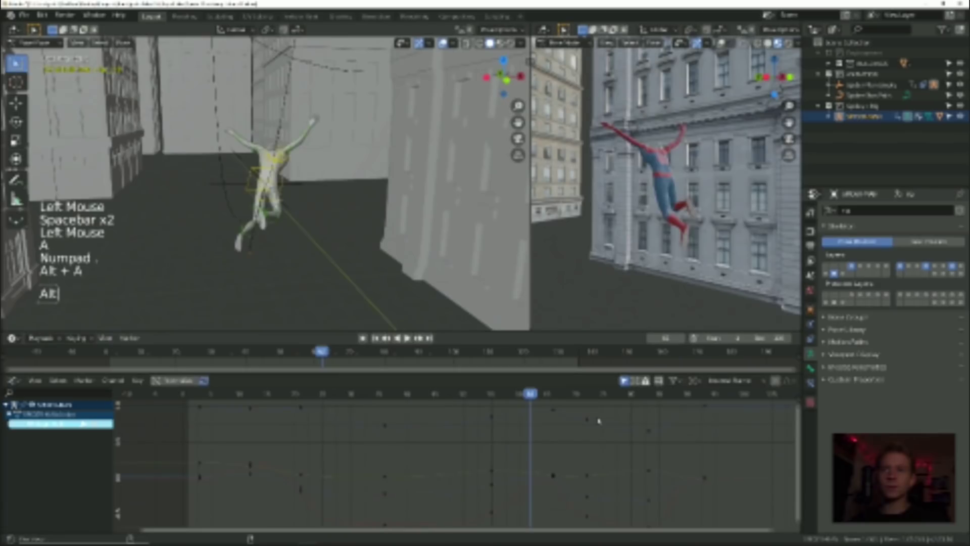
key(space)
key(alt+a)
key(g)
key(space)
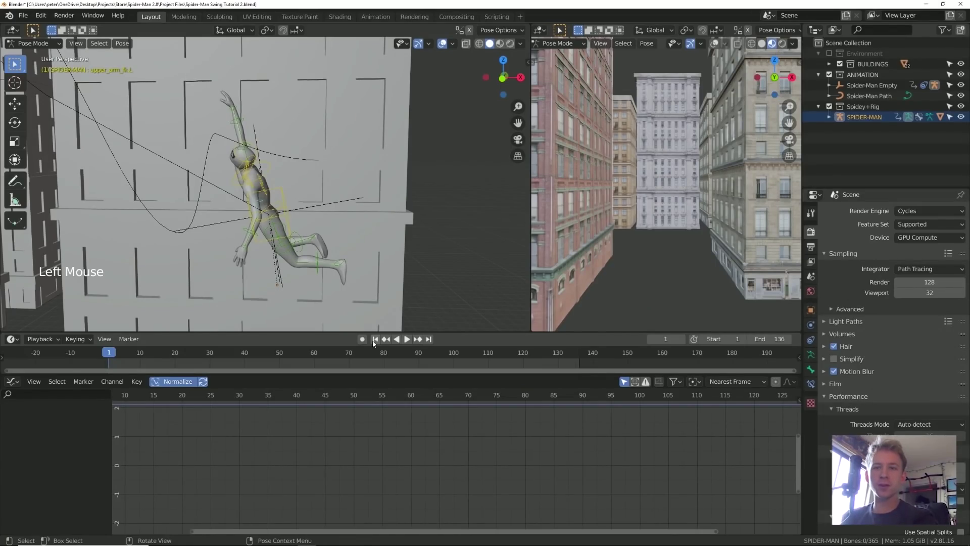
- Play the full animation from frame 1 and examine Spider-Man's pose up close at frame 63
key(space)
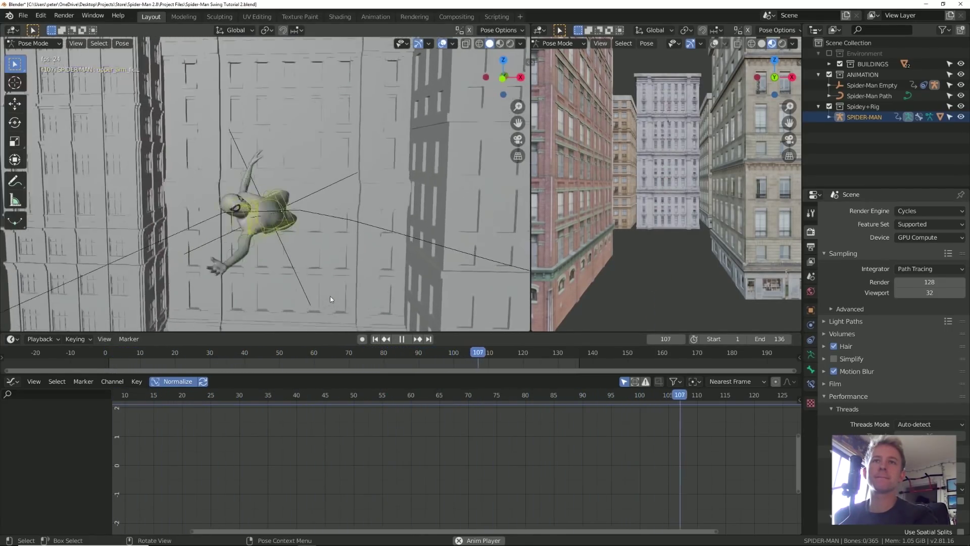
key(space)
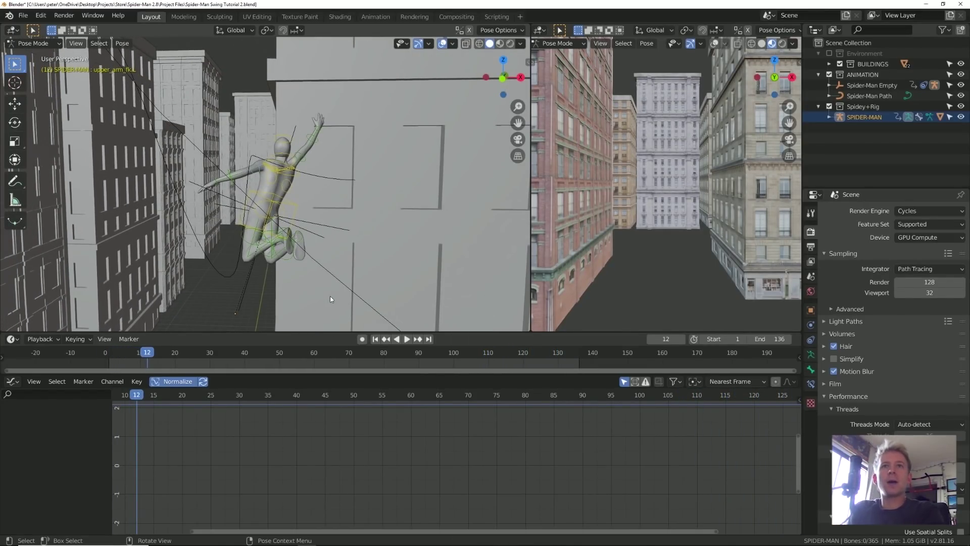
drag(151, 357, 299, 368)
key(space)
alt+middle_drag(223, 203, 236, 183)
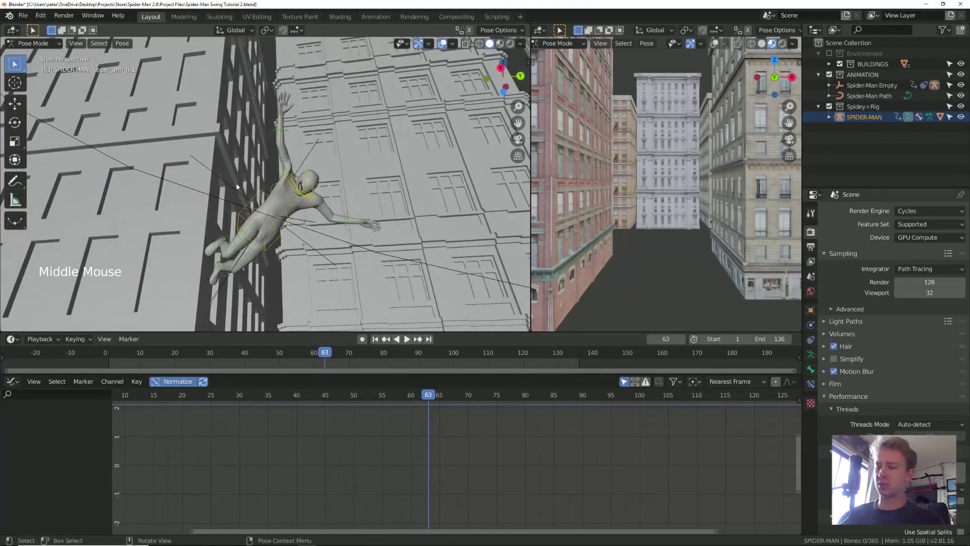
key(KP_Add)
key(KP_Add)
key(KP_Add)
key(KP_Add)
key(KP_Add)
alt+middle_drag(305, 147, 410, 268)
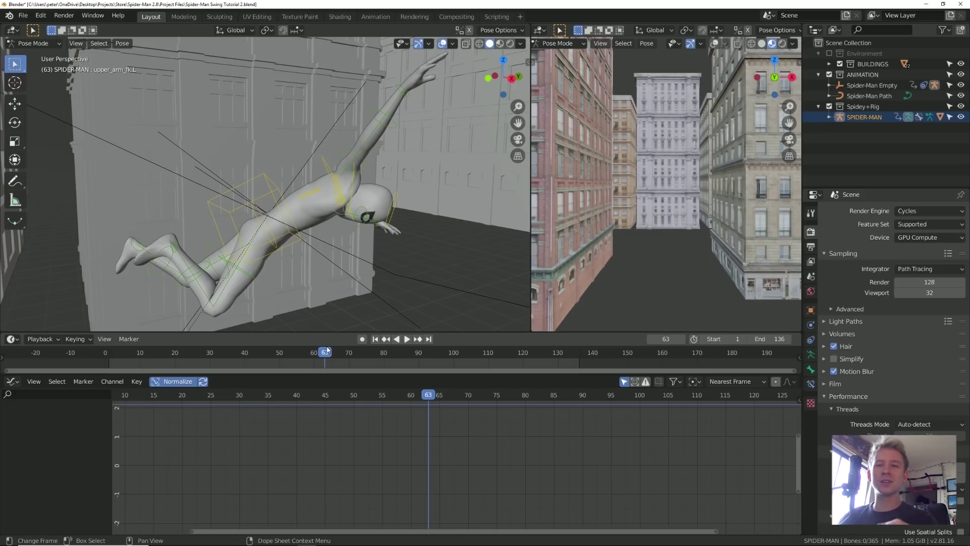
- Scrub to frame 7, switch the viewport to Material Preview shading, and open the rig's armature settings
drag(322, 355, 289, 352)
key(z)
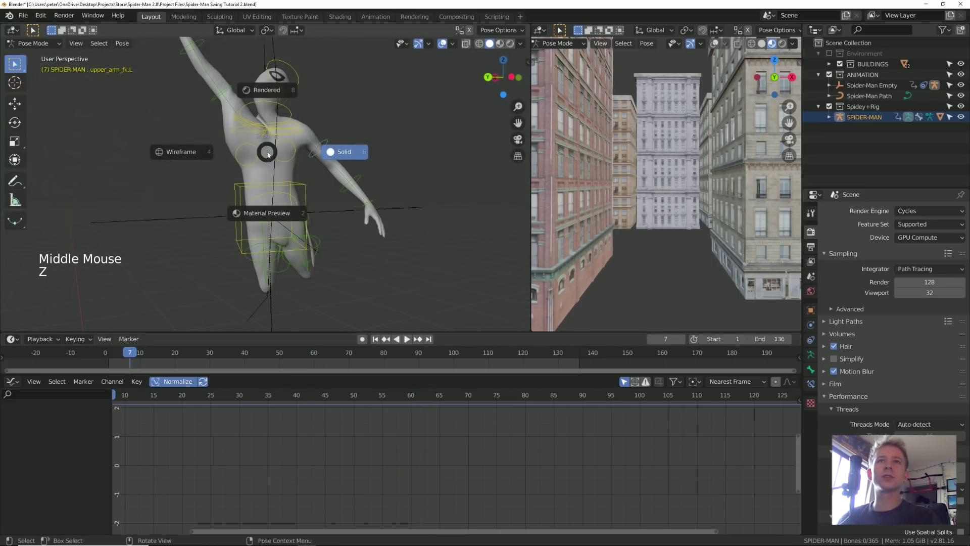
click(264, 213)
mouse_move(272, 208)
middle_down()
mouse_move(426, 213)
mouse_move(275, 209)
mouse_move(399, 183)
mouse_move(307, 158)
mouse_move(350, 167)
mouse_move(281, 178)
middle_up()
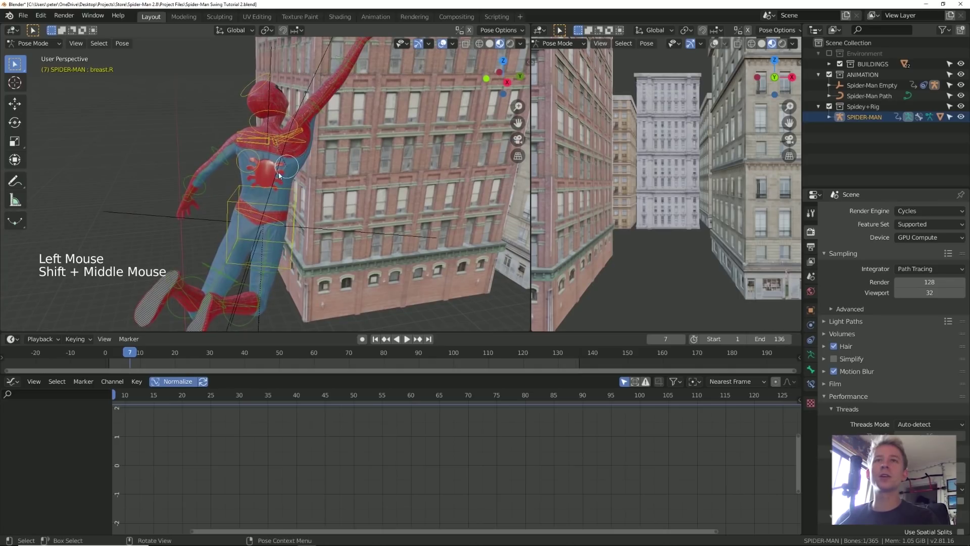
click(810, 355)
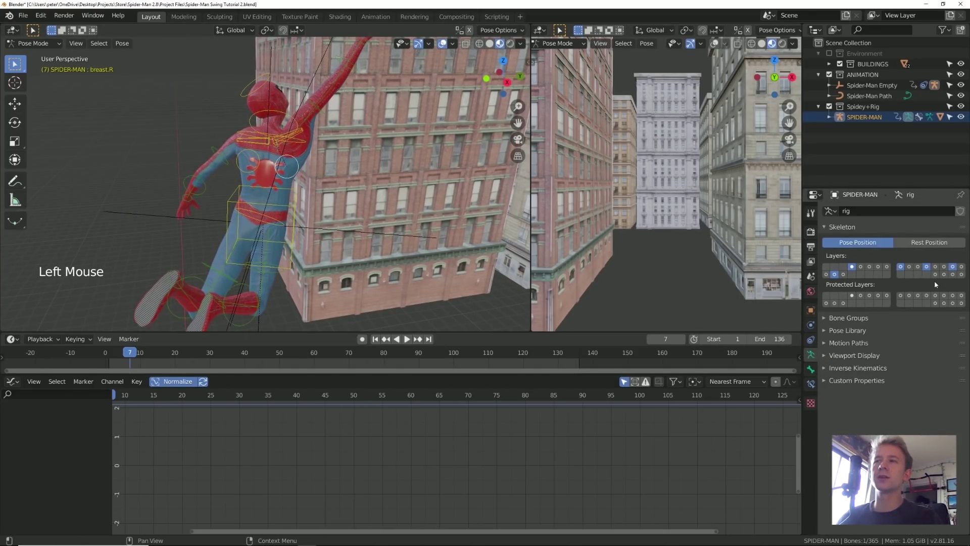
- Rotate the breast.R control at frame 7 and insert a LocRot keyframe
mouse_move(397, 266)
middle_down()
mouse_move(440, 263)
mouse_move(402, 265)
middle_up()
key(r)
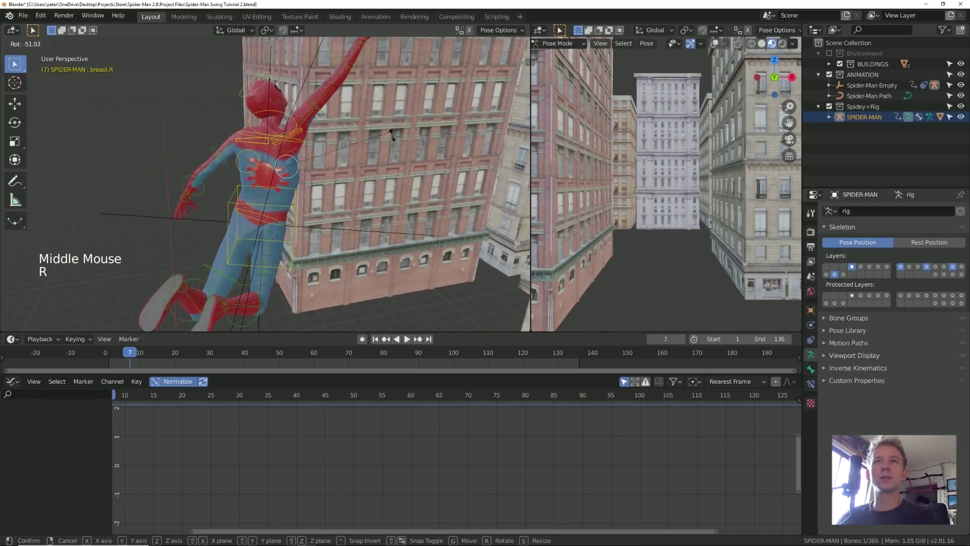
key(r)
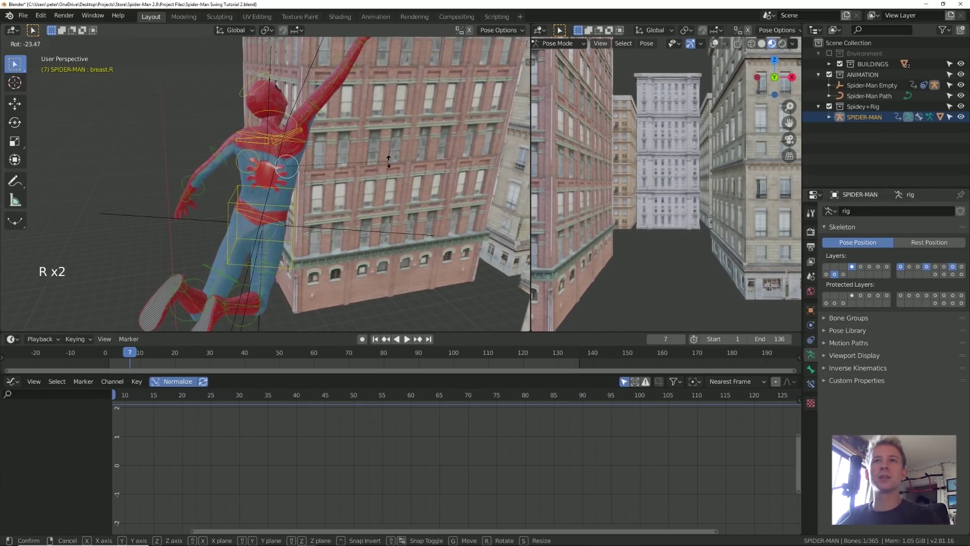
middle_drag(386, 164, 415, 188)
key(r)
key(r)
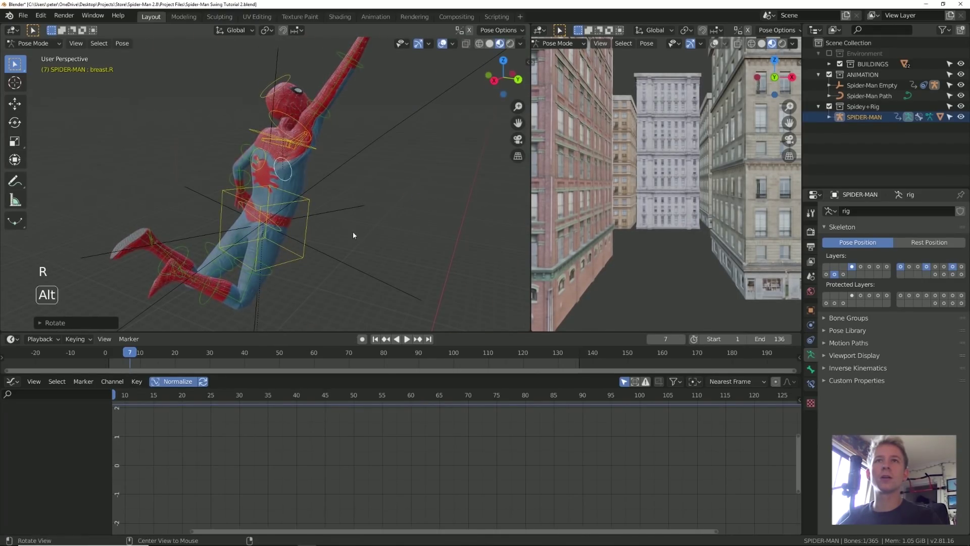
middle_drag(353, 232, 384, 221)
key(i)
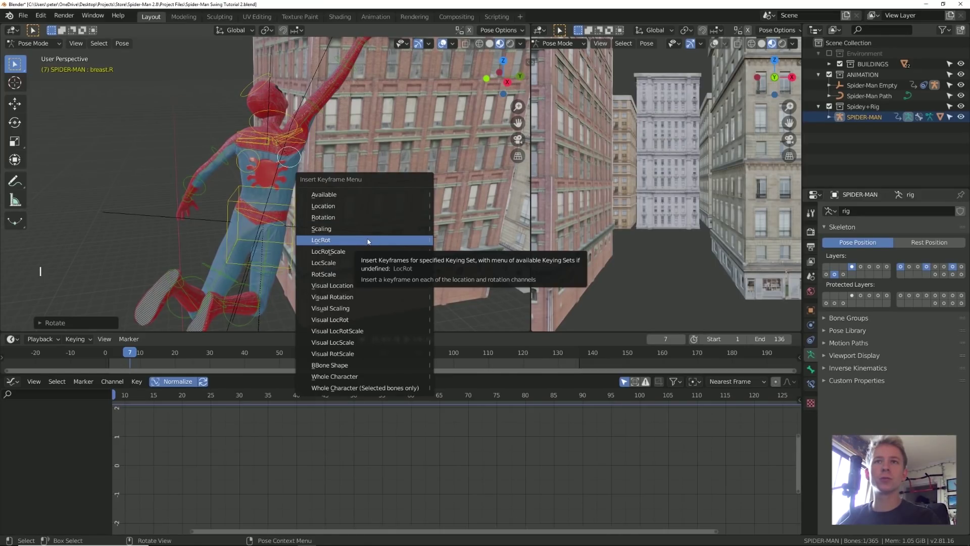
click(368, 240)
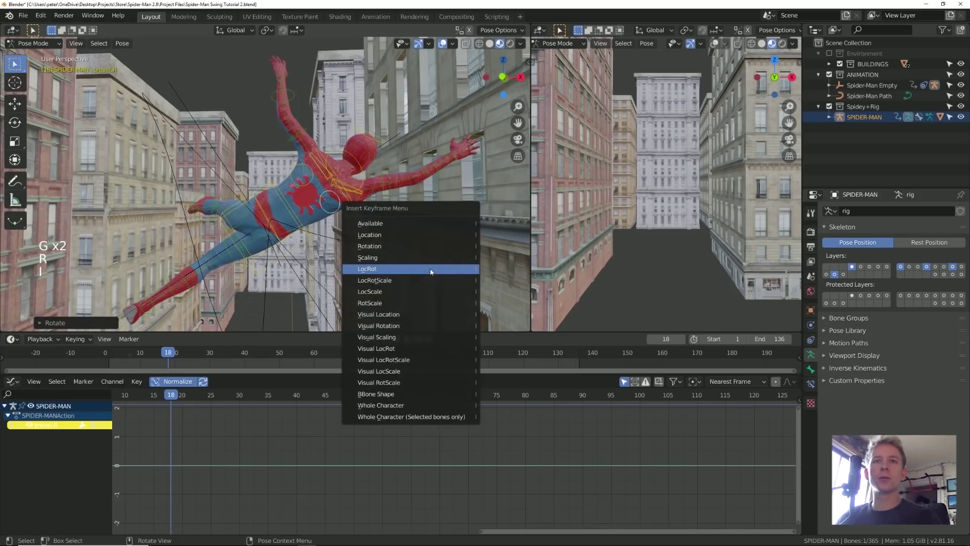
- Insert a LocRot keyframe for breast.R at frame 18 and adjust its pose at frame 24
click(430, 269)
middle_drag(430, 268, 353, 257)
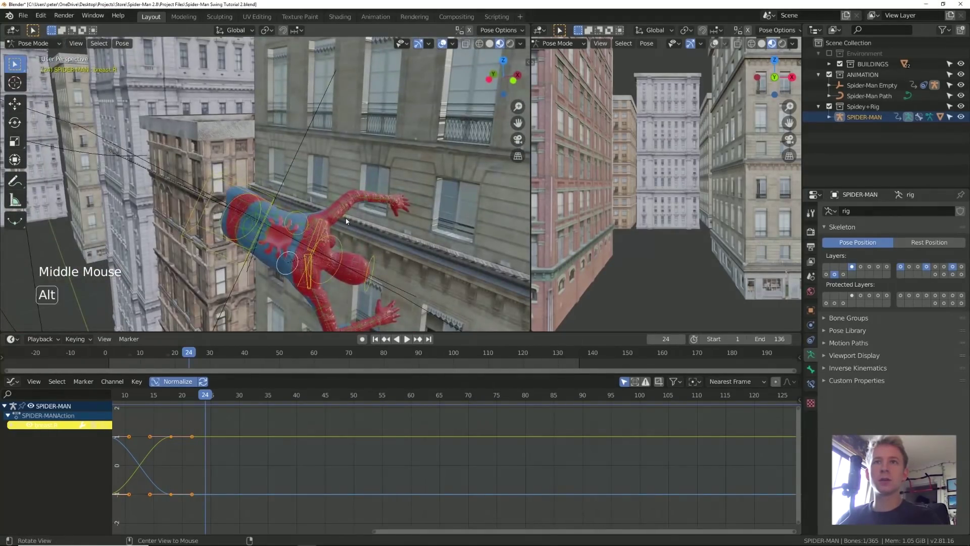
key(alt+g)
middle_drag(347, 223, 371, 265)
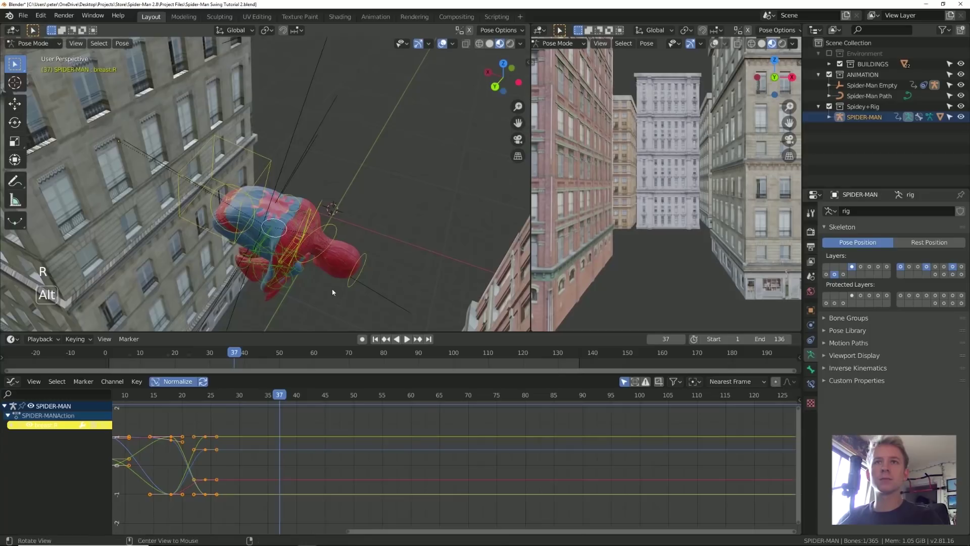
- Rotate the breast.R control at frame 37 and insert a keyframe for it at frame 54
middle_drag(332, 291, 312, 317)
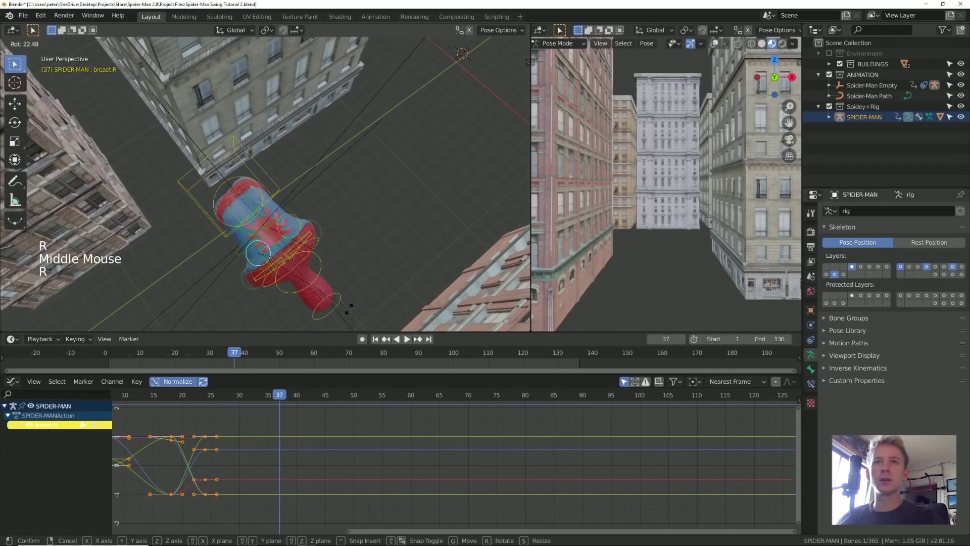
middle_drag(368, 316, 416, 283)
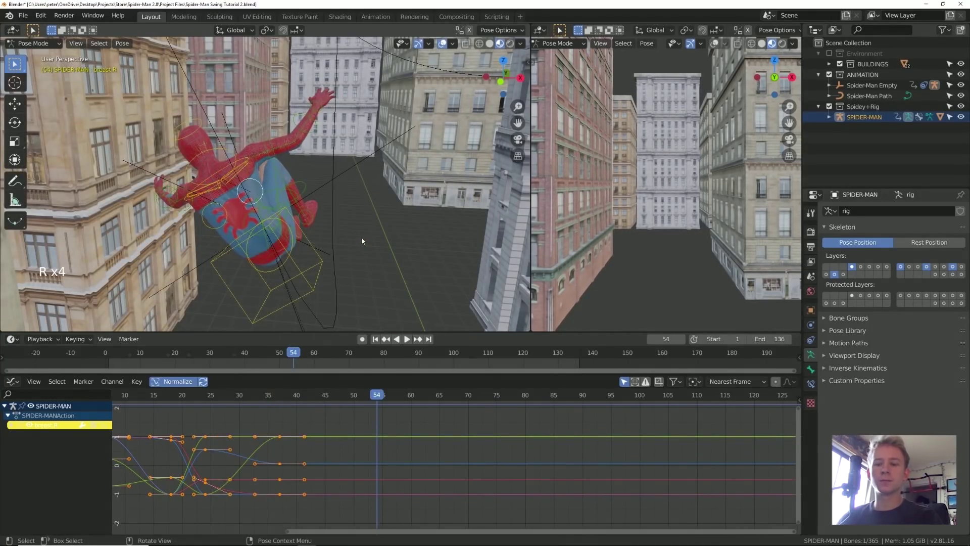
key(i)
click(362, 238)
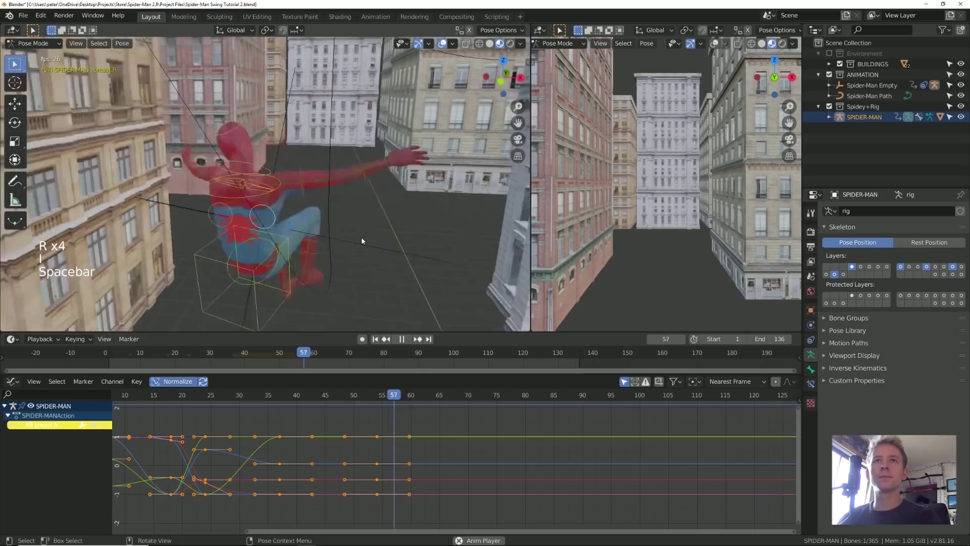
- Replay the animation from frame 54 and from about frame 80 to check the newly keyframed control
key(space)
key(space)
key(space)
alt+middle_drag(362, 238, 370, 264)
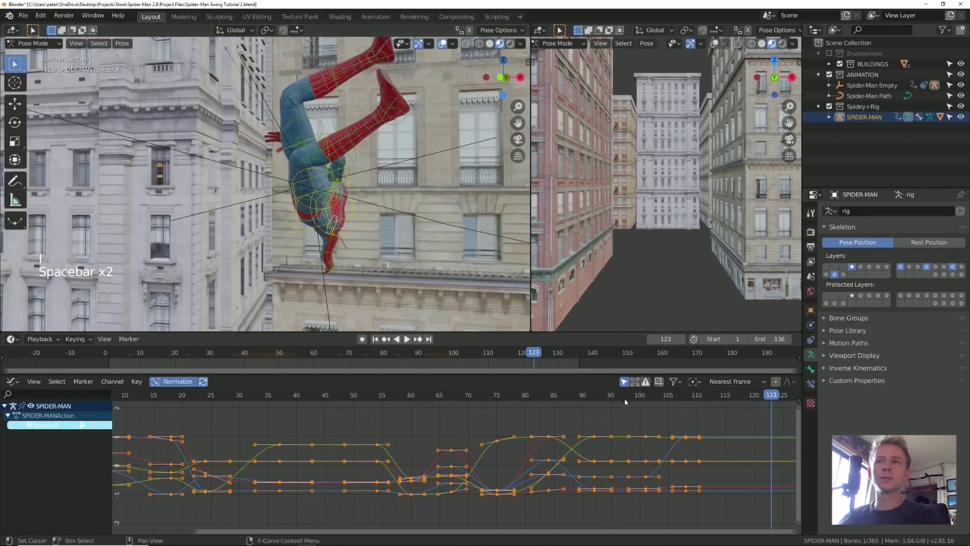
click(526, 397)
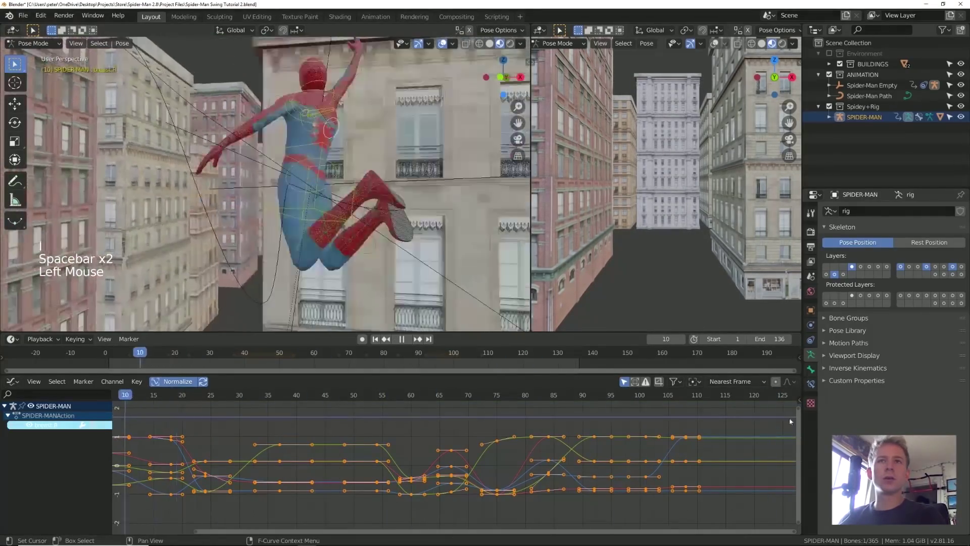
key(space)
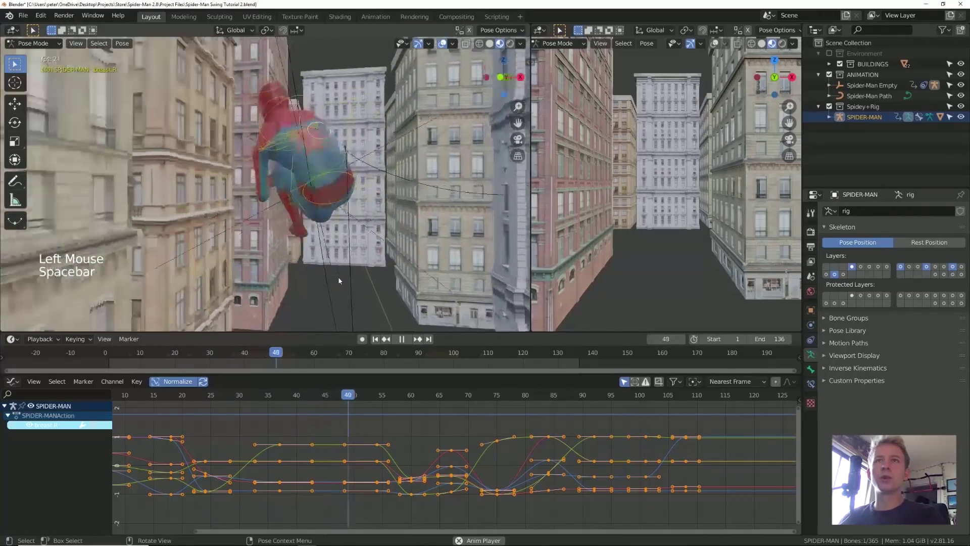
key(space)
key(space)
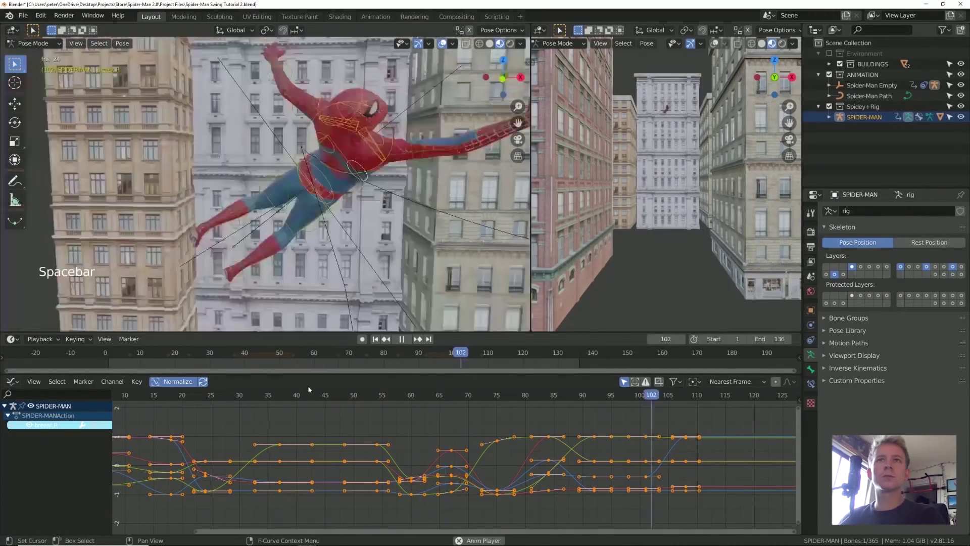
- Jump to frame 3, clear the control selection, and replay the opening of the swing
click(133, 367)
middle_drag(204, 271, 283, 189)
click(349, 129)
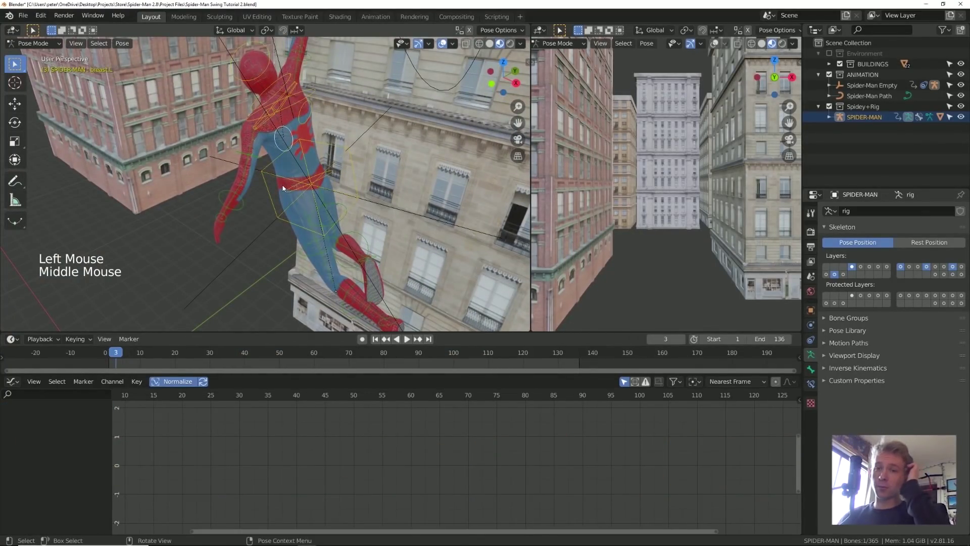
key(space)
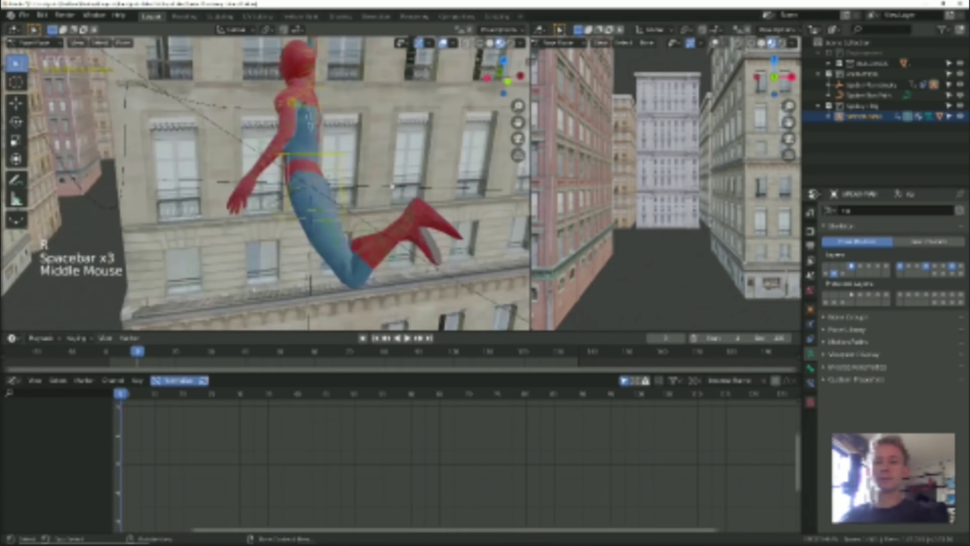
- Rotate the torso and leg controls in the pose near the start of the swing
click(323, 175)
middle_drag(323, 174, 313, 237)
key(r)
key(r)
click(365, 279)
key(r)
click(323, 263)
- Refine the selected control's rotation in two passes, replaying the motion after each change
key(space)
key(space)
key(space)
key(r)
key(space)
key(space)
key(space)
middle_drag(323, 202, 313, 167)
key(r)
key(space)
key(space)
key(space)
- Select a control near the hips, move and rotate it, insert a keyframe, and replay the result
middle_drag(343, 243, 457, 286)
click(324, 243)
key(g)
key(g)
key(r)
key(i)
key(space)
key(space)
key(space)
- Rotate the selected control in two further poses, keyframe the final adjustment, and check it in playback
middle_drag(355, 263, 404, 202)
key(r)
key(space)
key(space)
key(space)
key(r)
key(i)
key(space)
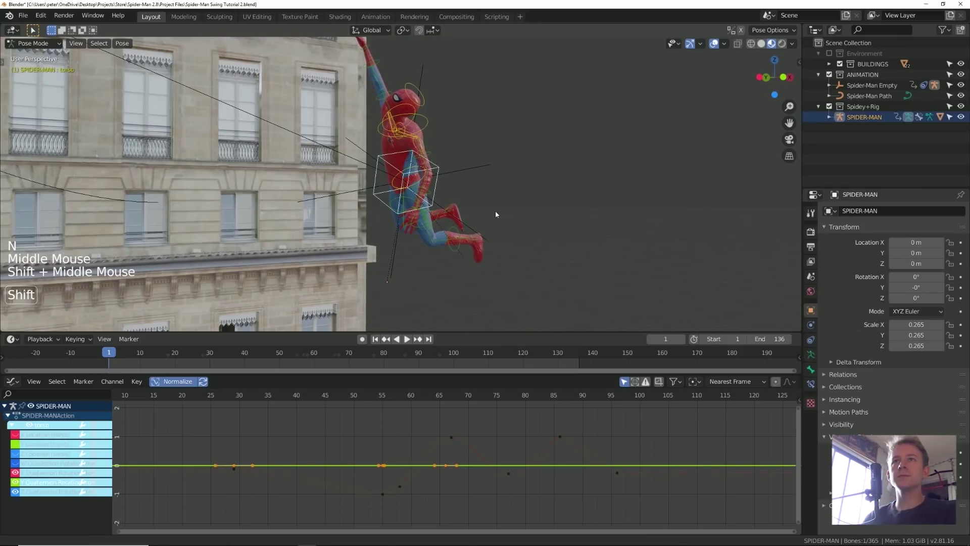
- Select the right hand control, lock the view to it, and check the tracking in playback
mouse_move(499, 212)
middle_down()
mouse_move(538, 246)
mouse_move(582, 212)
mouse_move(503, 228)
middle_up()
key(space)
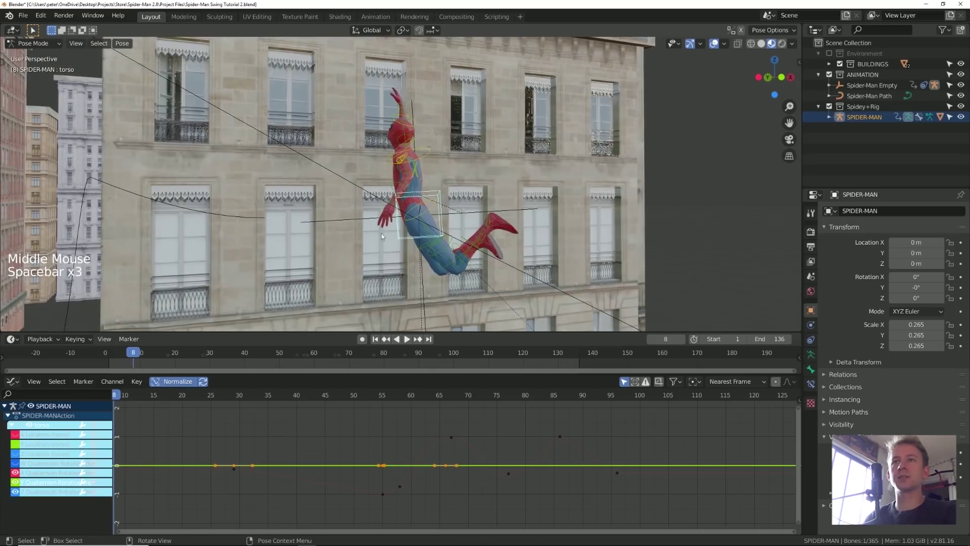
alt+middle_click(374, 226)
click(76, 43)
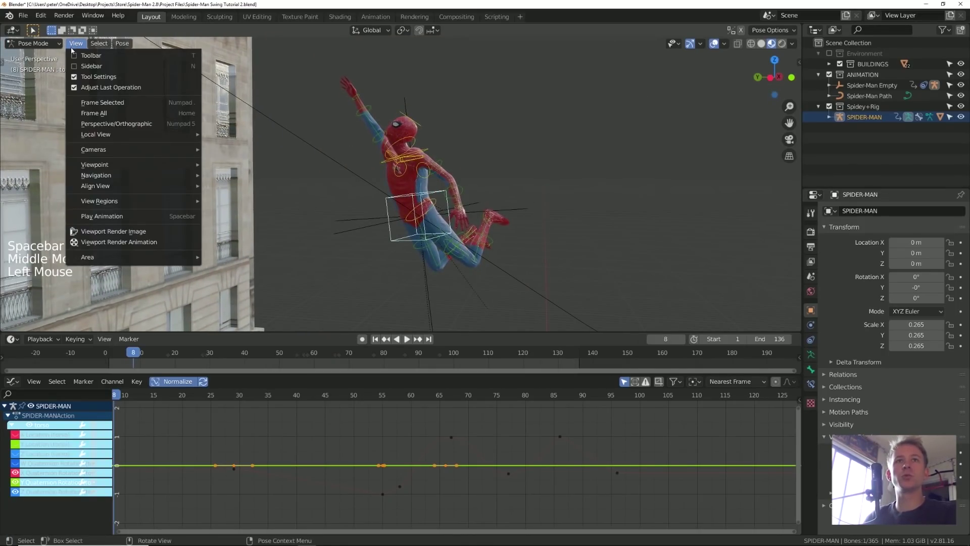
click(358, 96)
click(76, 43)
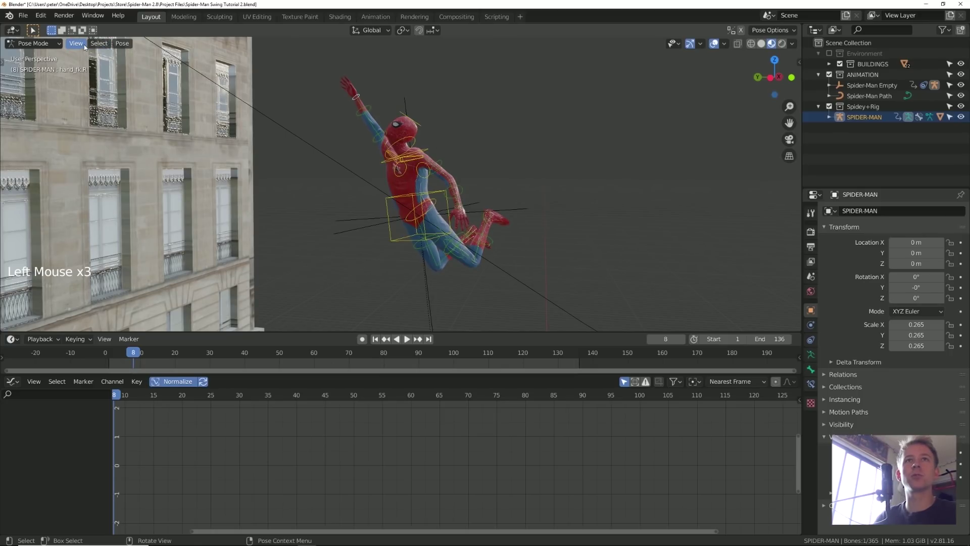
click(76, 43)
mouse_move(135, 185)
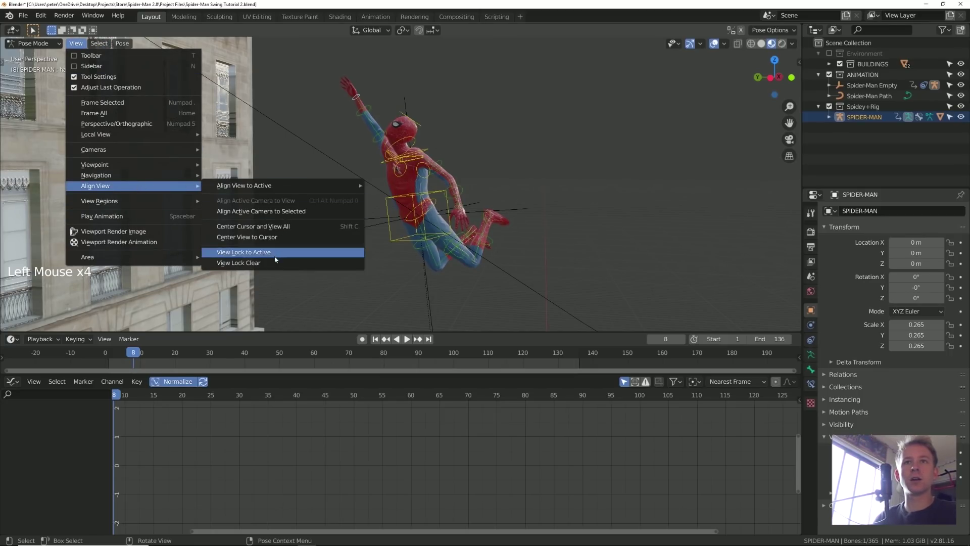
click(272, 256)
key(space)
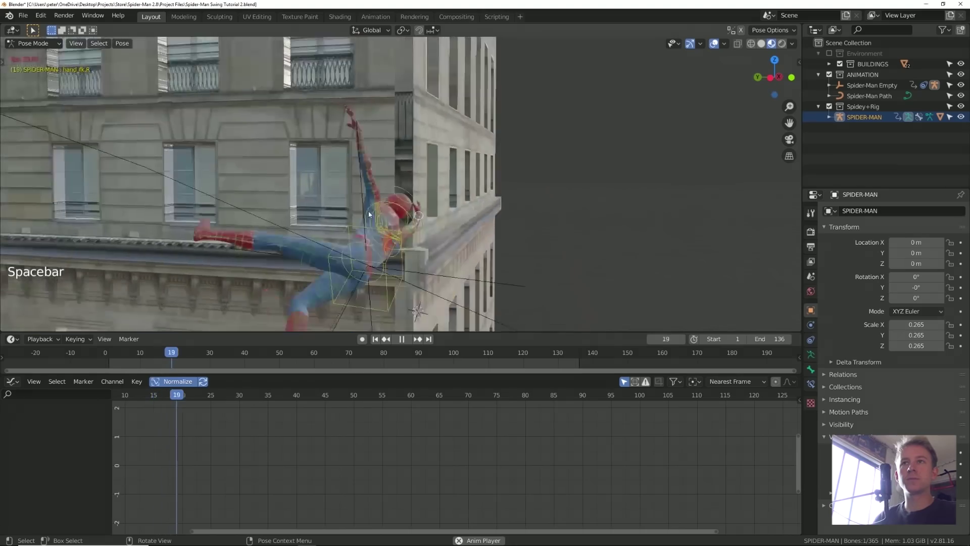
middle_drag(374, 219, 342, 223)
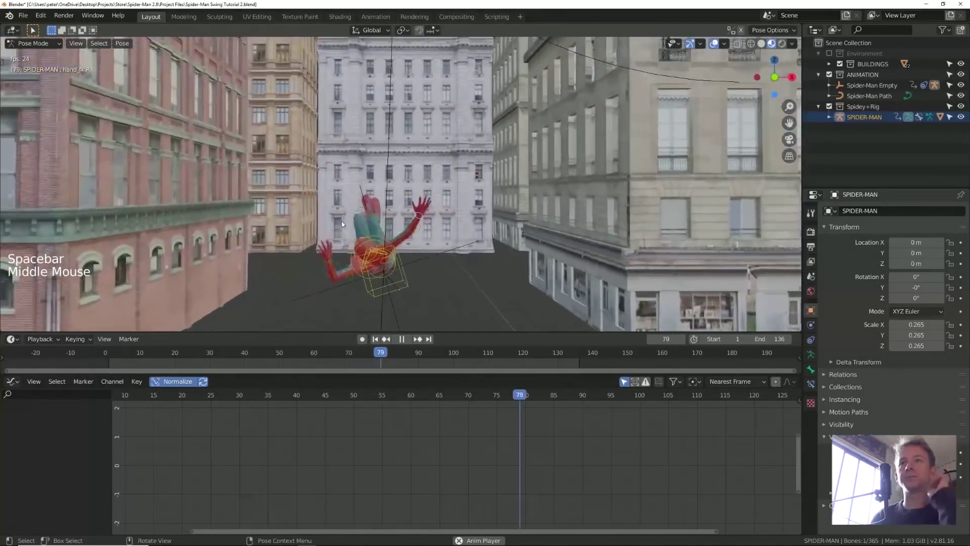
- Go to frame 11 and show the rig layer holding the finger controls of the raised right hand
mouse_move(162, 352)
mouse_down()
mouse_move(115, 350)
mouse_move(169, 349)
mouse_move(126, 352)
mouse_move(143, 351)
mouse_up()
key(space)
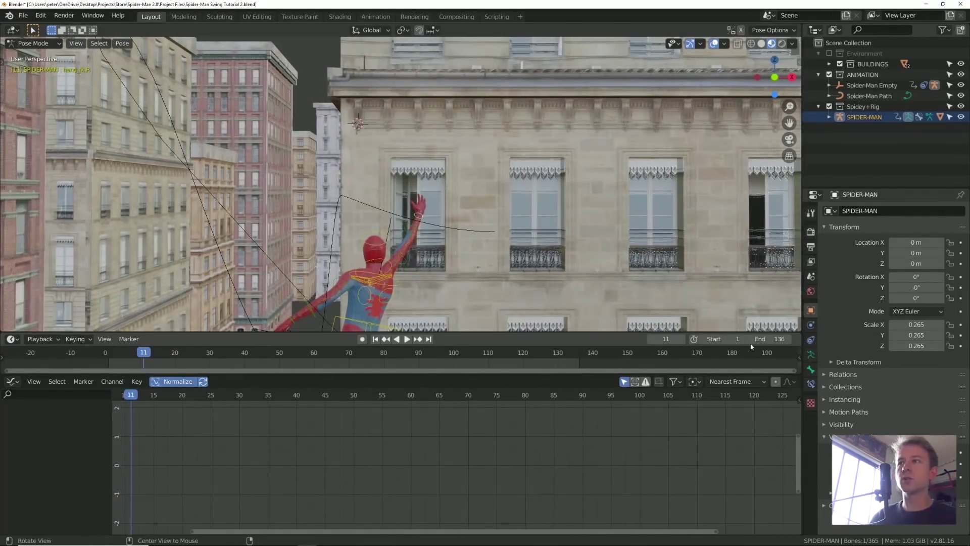
click(811, 355)
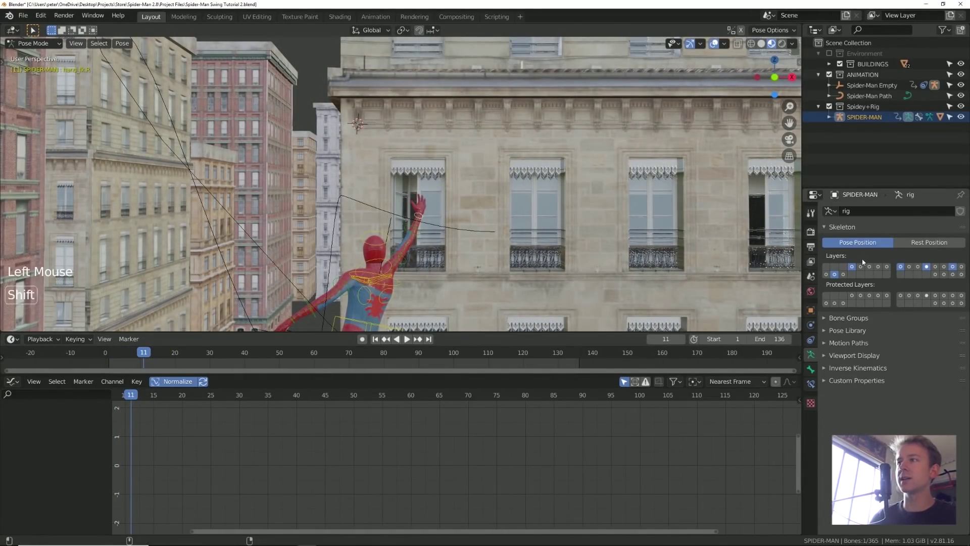
middle_drag(581, 248, 441, 146)
key(KP_Add)
key(KP_Add)
key(KP_Add)
key(KP_Add)
key(KP_Add)
key(KP_Add)
key(KP_Add)
key(KP_Add)
key(KP_Add)
key(KP_Add)
key(KP_Add)
key(KP_Add)
middle_drag(436, 191, 533, 220)
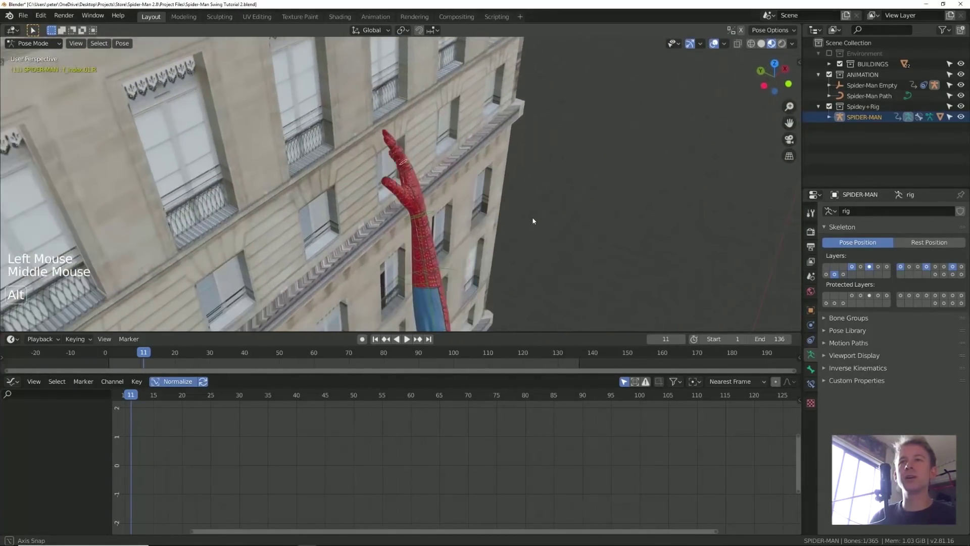
- Rotate the right hand's finger and thumb controls to curl them into a fist at frame 11
key(r)
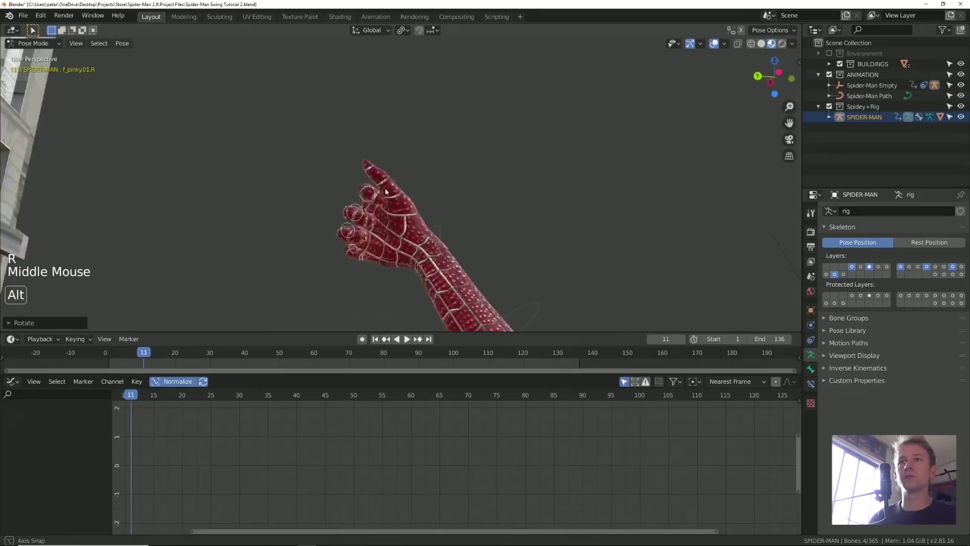
click(358, 201)
click(426, 223)
middle_drag(426, 223, 524, 237)
key(r)
click(450, 248)
key(r)
key(r)
click(424, 246)
- Select the right hand's palm, thumb and finger controls and keyframe their location and rotation at frame 11
mouse_move(450, 212)
middle_down()
mouse_move(473, 212)
mouse_move(453, 215)
middle_up()
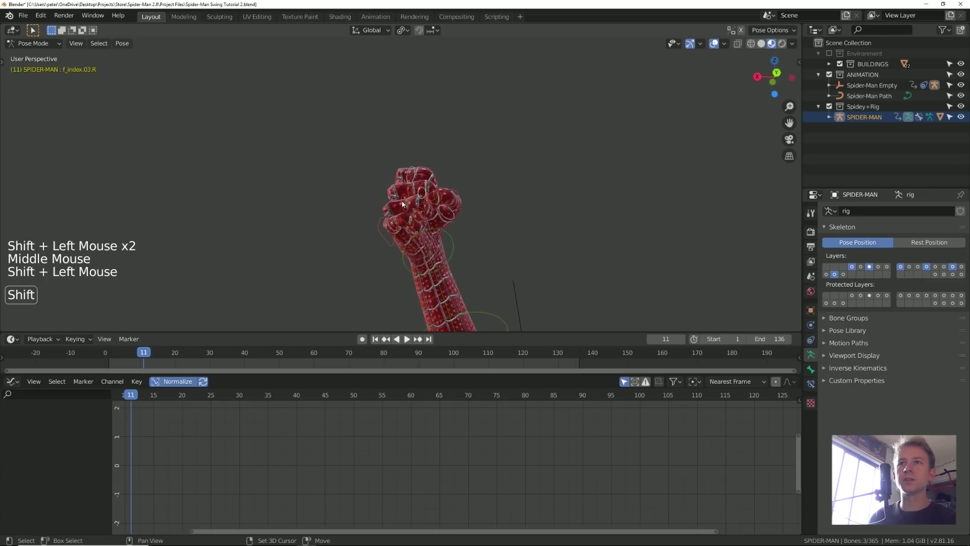
middle_drag(430, 231, 365, 241)
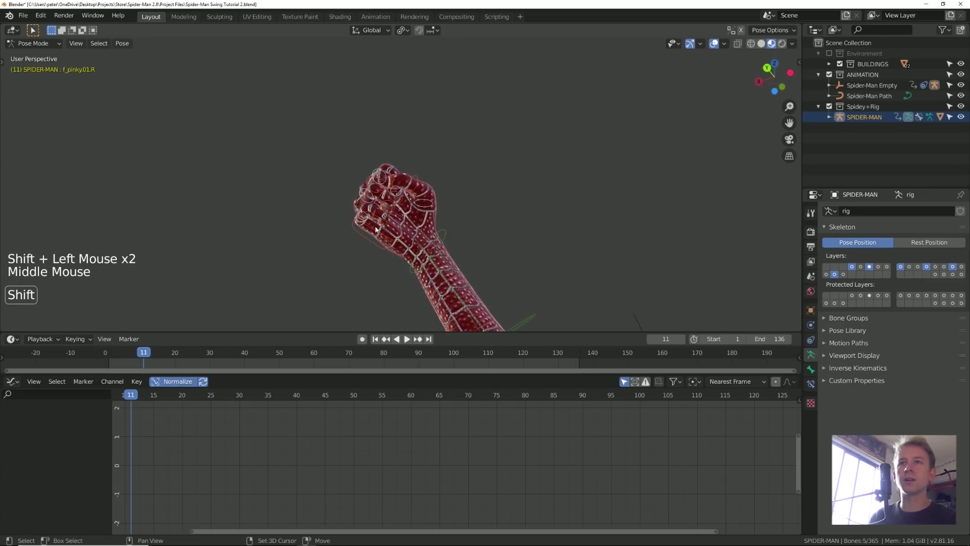
shift+click(365, 241)
key(i)
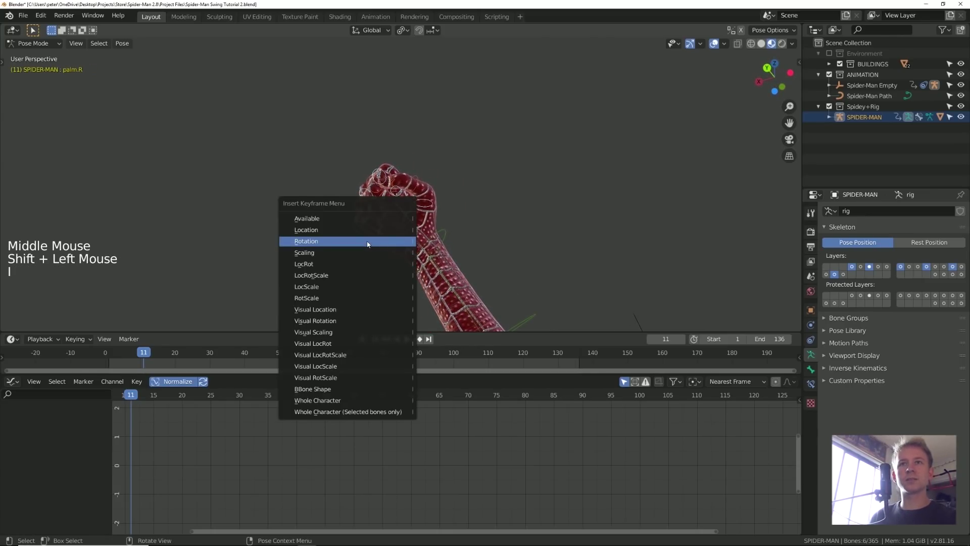
click(362, 269)
alt+middle_drag(365, 268, 447, 263)
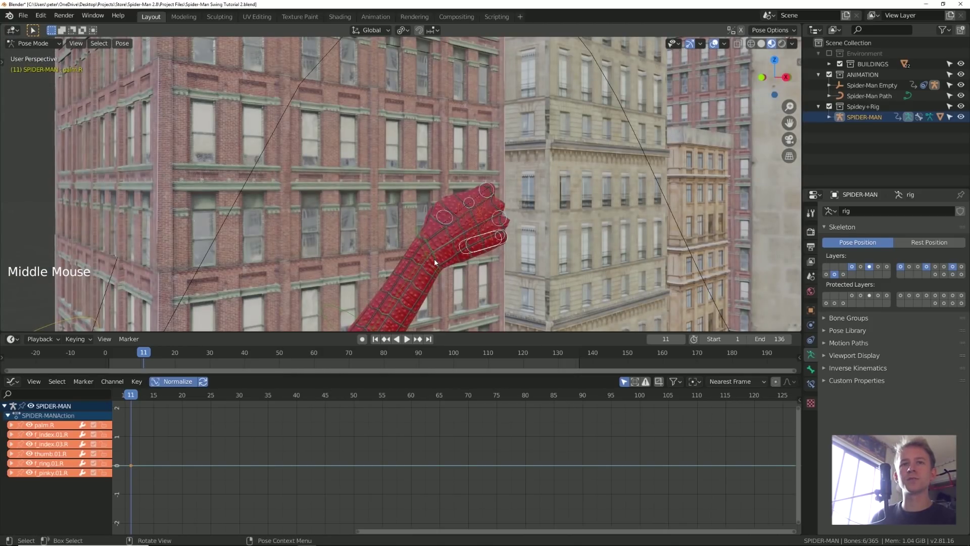
- At frame 18, select the right hand's palm, thumb and finger controls and insert a LocRot keyframe holding the fist
click(435, 262)
key(i)
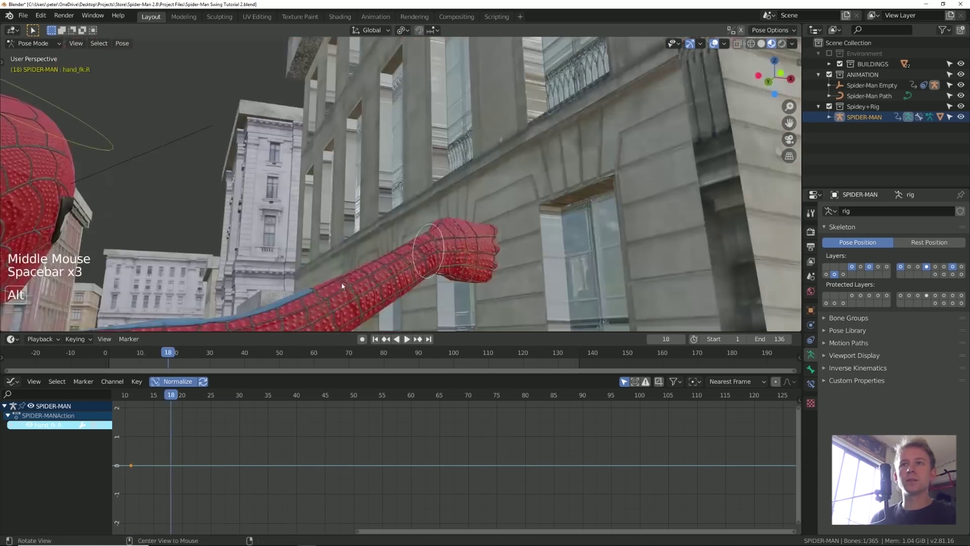
alt+middle_drag(404, 283, 323, 232)
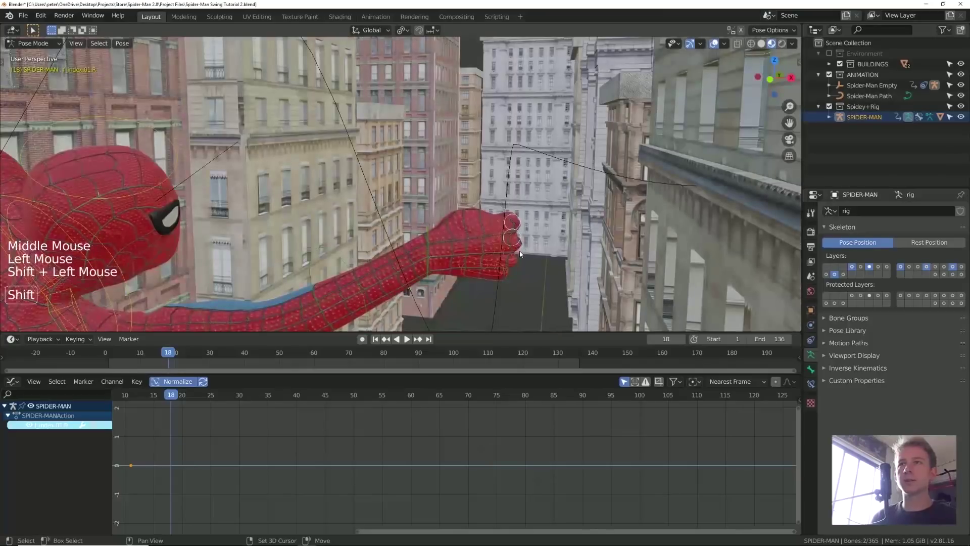
shift+click(518, 249)
middle_drag(517, 251, 509, 270)
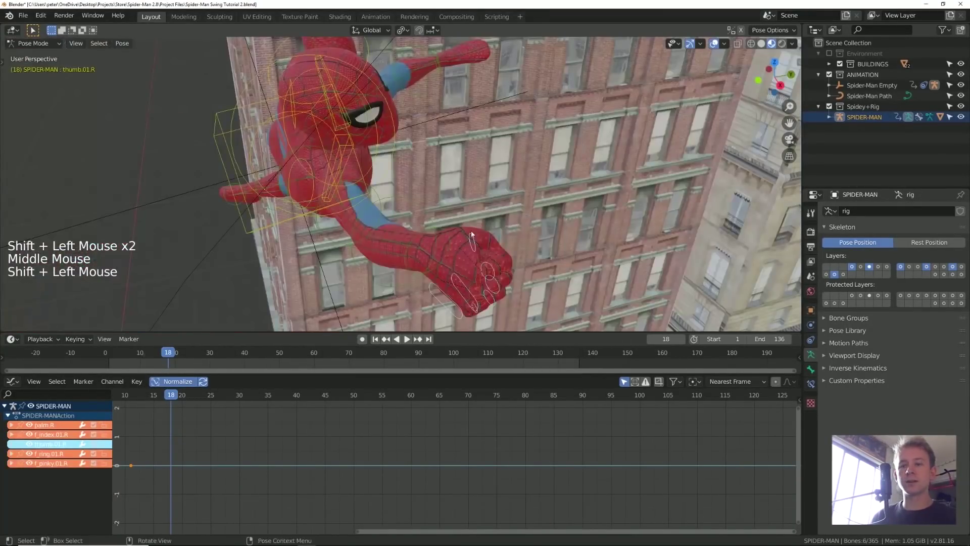
key(i)
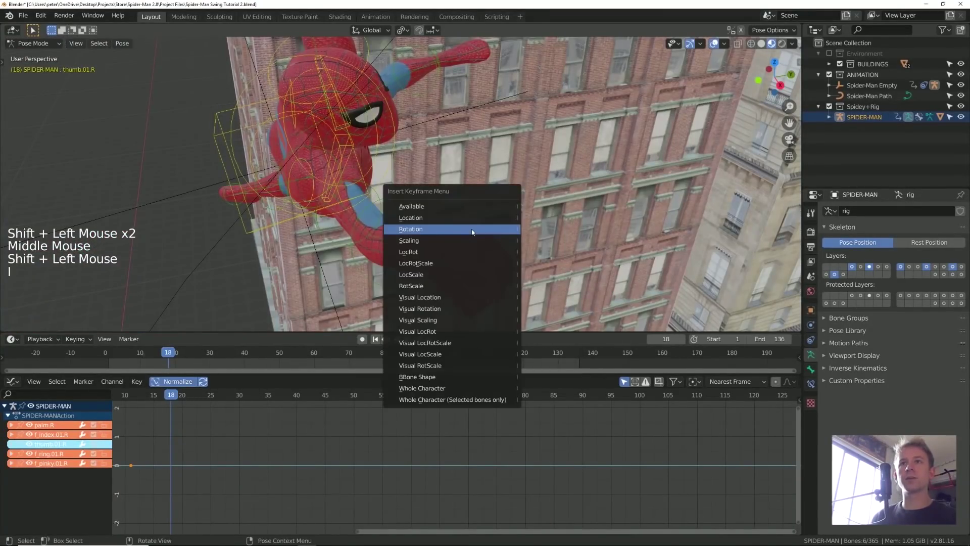
click(448, 256)
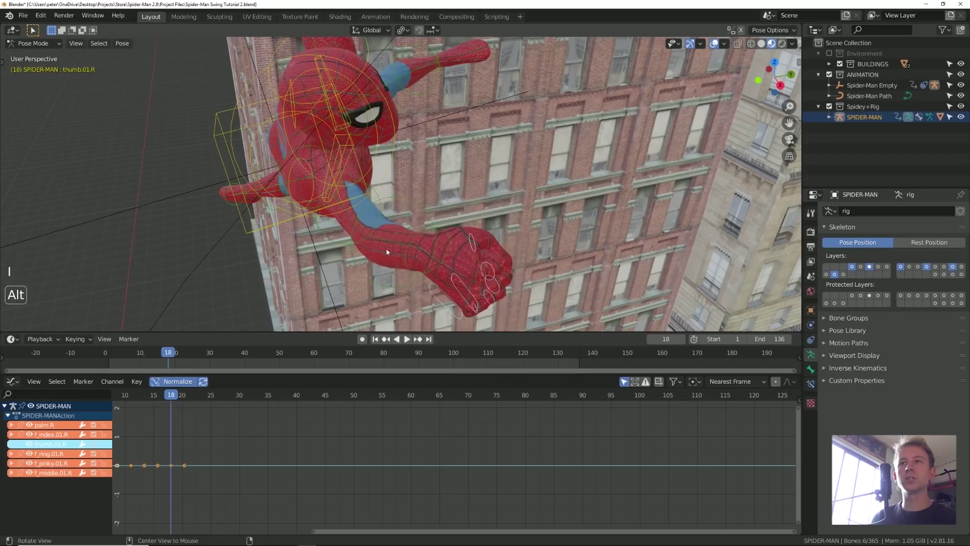
- At frame 22, clear the right hand's finger rotations and locations to open the hand and insert a LocRot keyframe
middle_drag(386, 248, 482, 216)
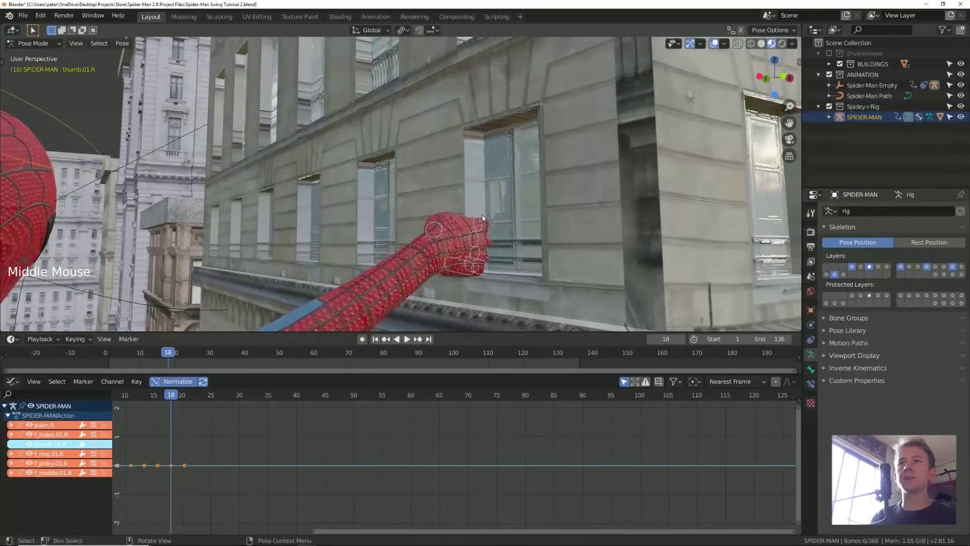
key(space)
key(space)
key(space)
key(alt)
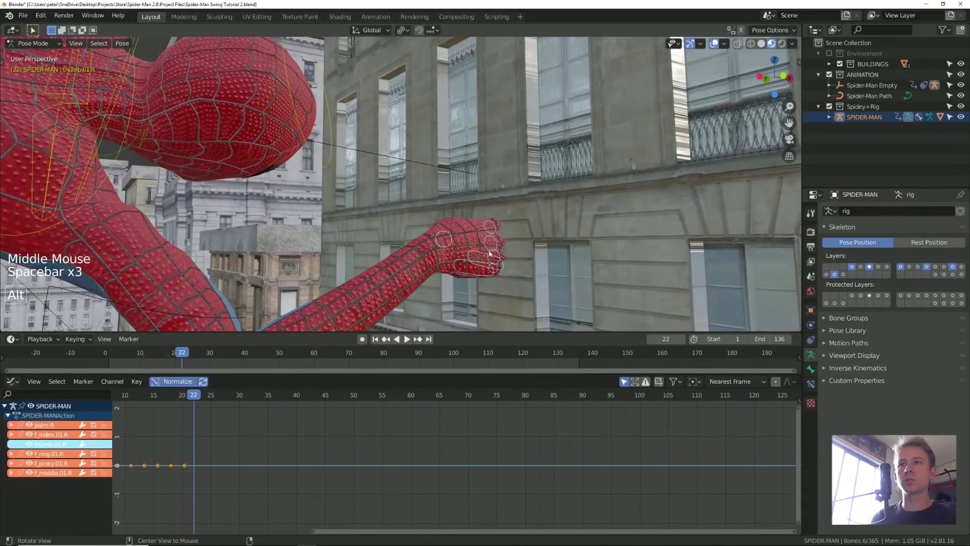
key(alt+g)
middle_drag(492, 245, 476, 277)
key(i)
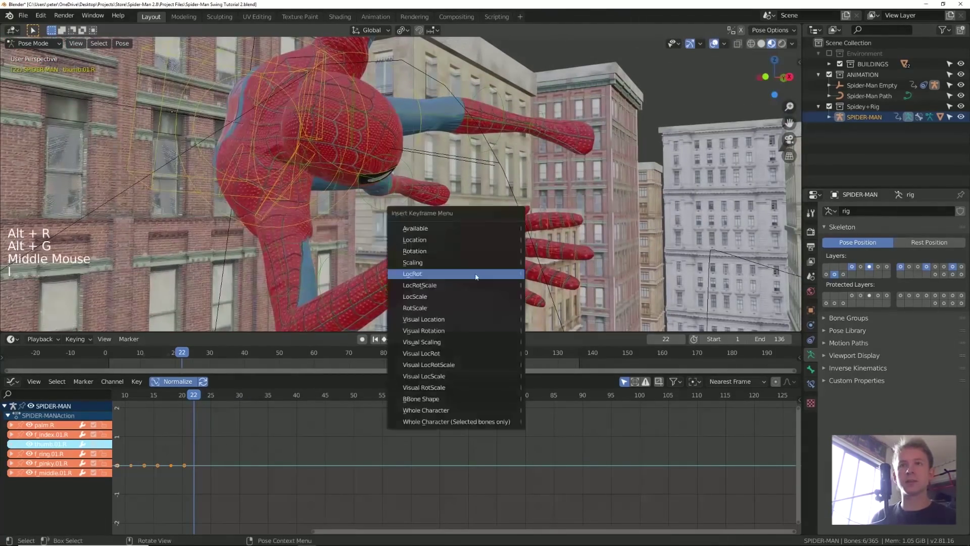
click(476, 276)
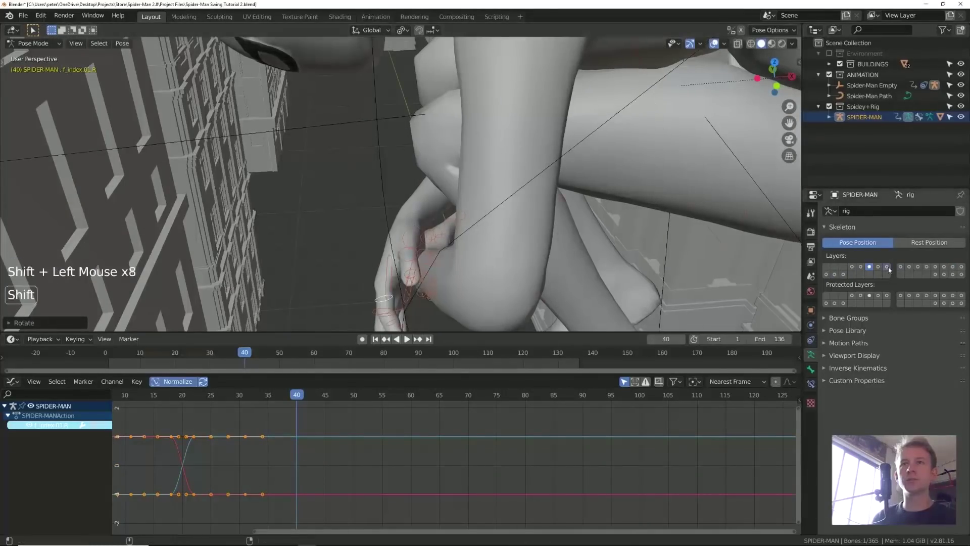
- Show the right arm's control layer, rotate the right finger controls around the leg at frame 40, and replay the motion
shift+click(927, 267)
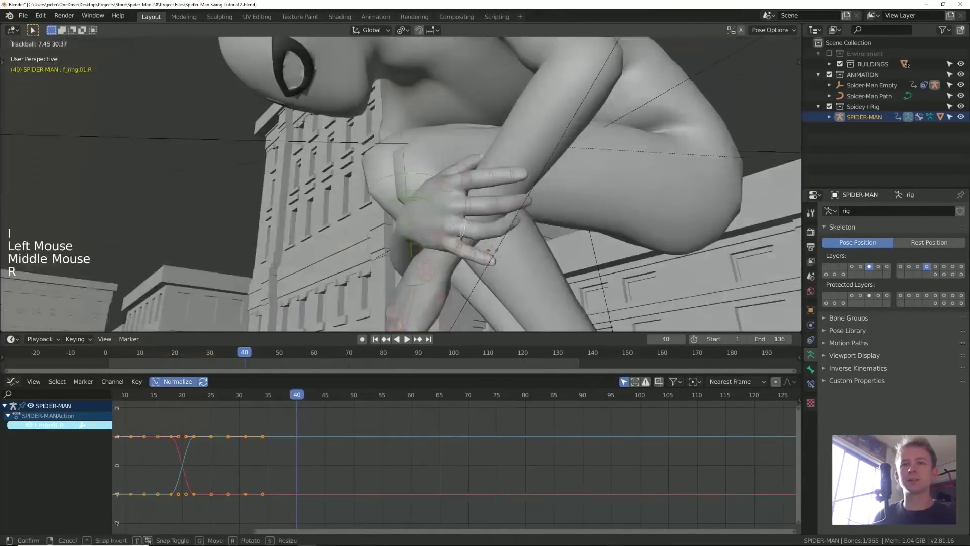
key(r)
key(r)
click(417, 224)
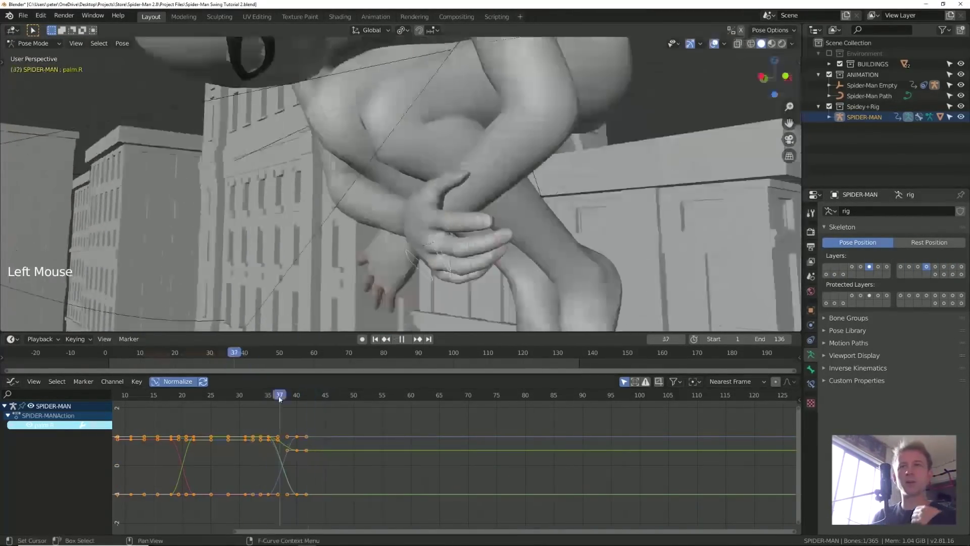
key(space)
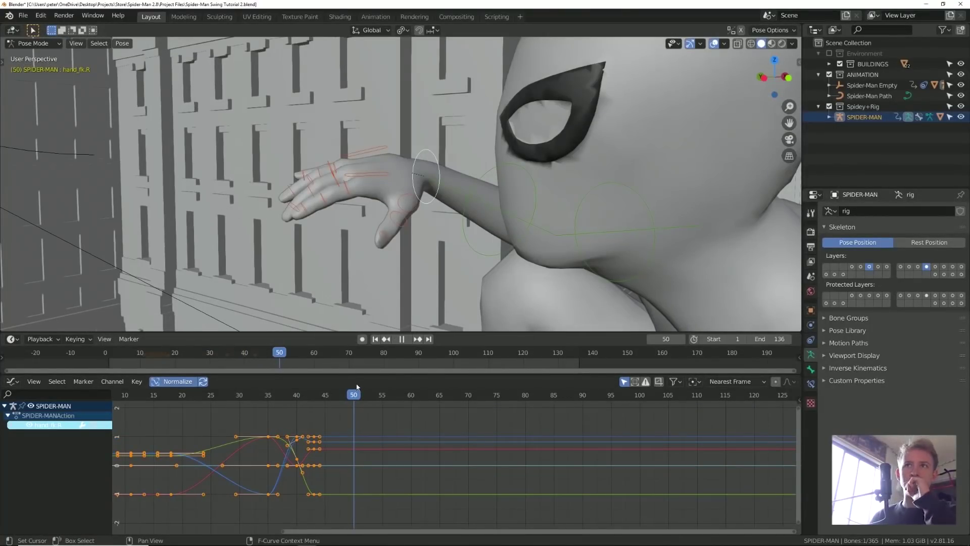
- Move to about frame 54 and rotate the right hand control for the raised-arm pose
drag(357, 387, 382, 394)
middle_drag(399, 182, 541, 222)
key(r)
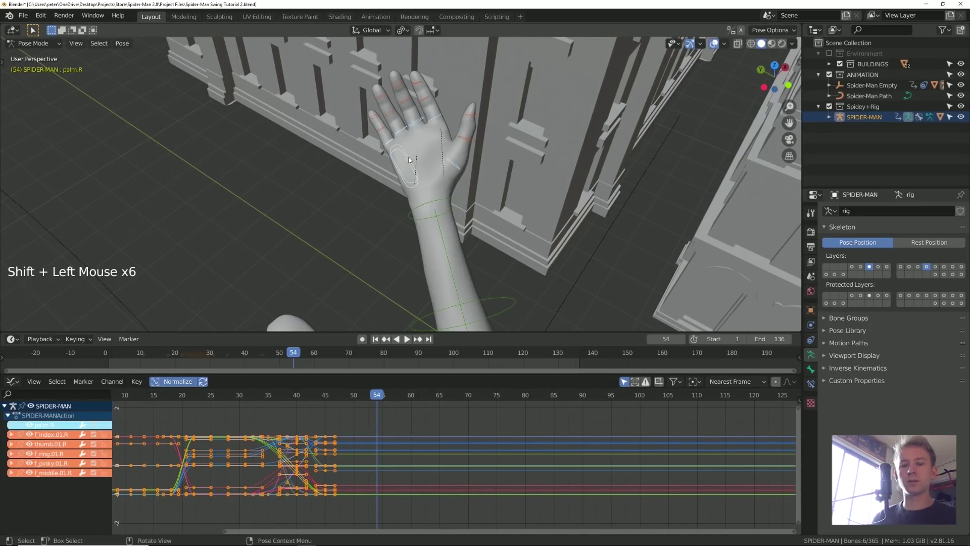
- At frame 49, clear the rotation and location of the right palm and finger controls and insert a keyframe
drag(356, 397, 352, 401)
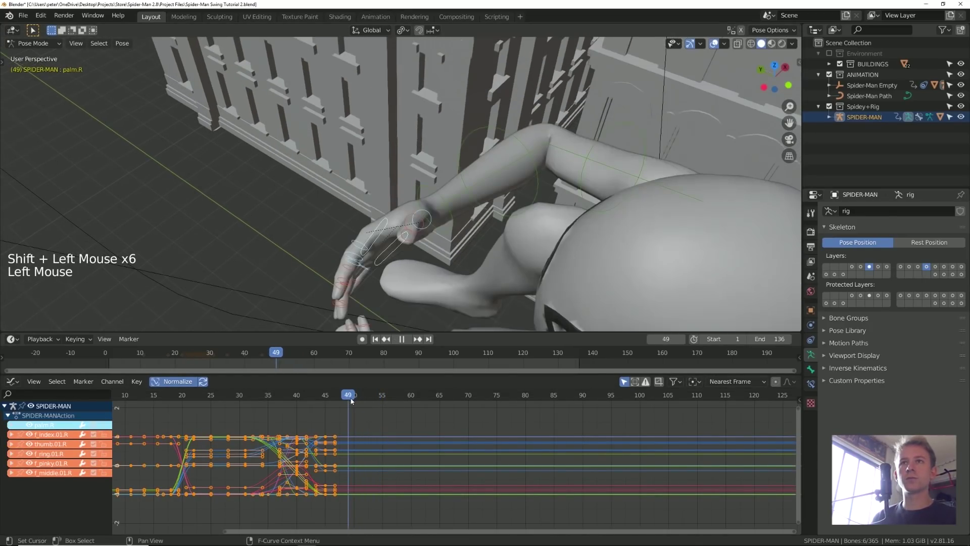
middle_drag(445, 217, 473, 197)
key(alt+g)
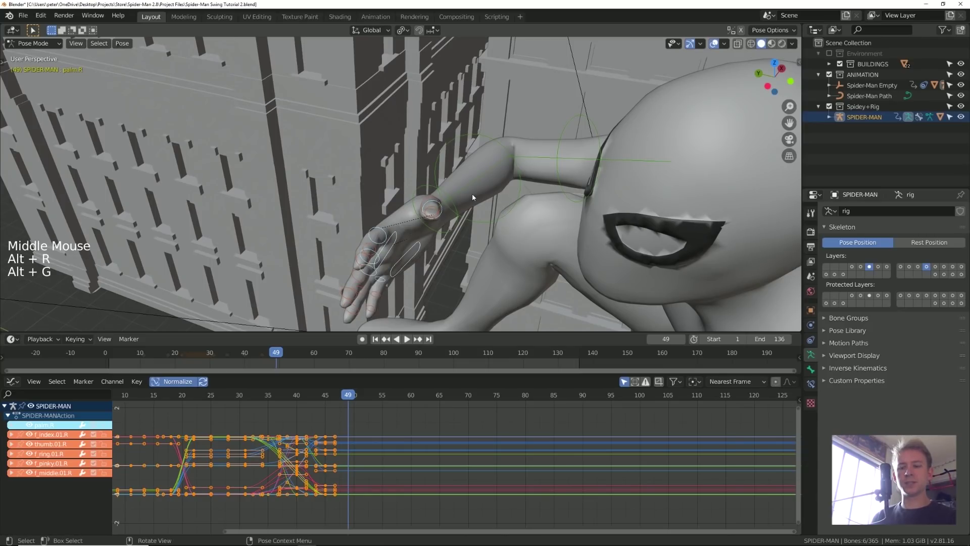
key(i)
click(459, 216)
- At frame 55, rotate the right hand's finger controls to fold the middle and ring fingers into a web-shooting pose
drag(351, 399, 383, 399)
click(421, 135)
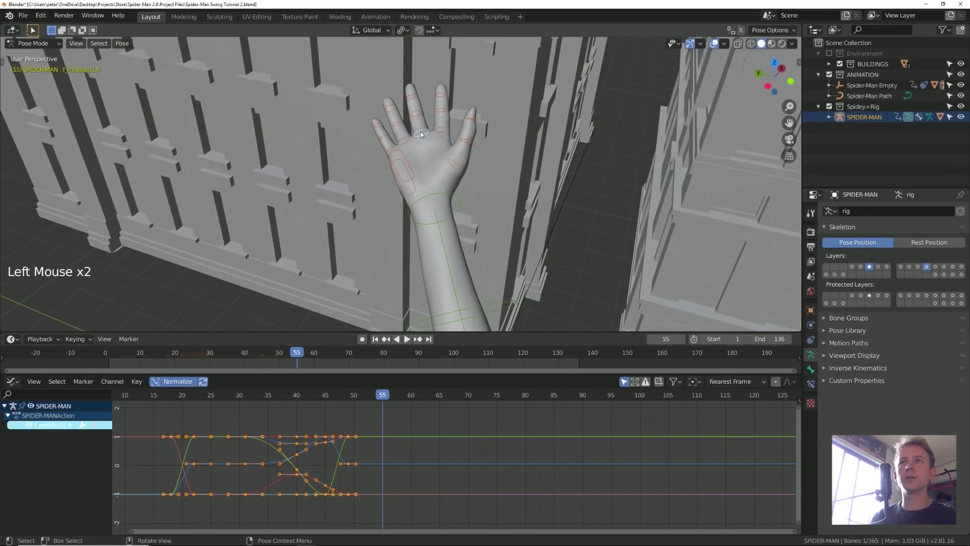
click(470, 213)
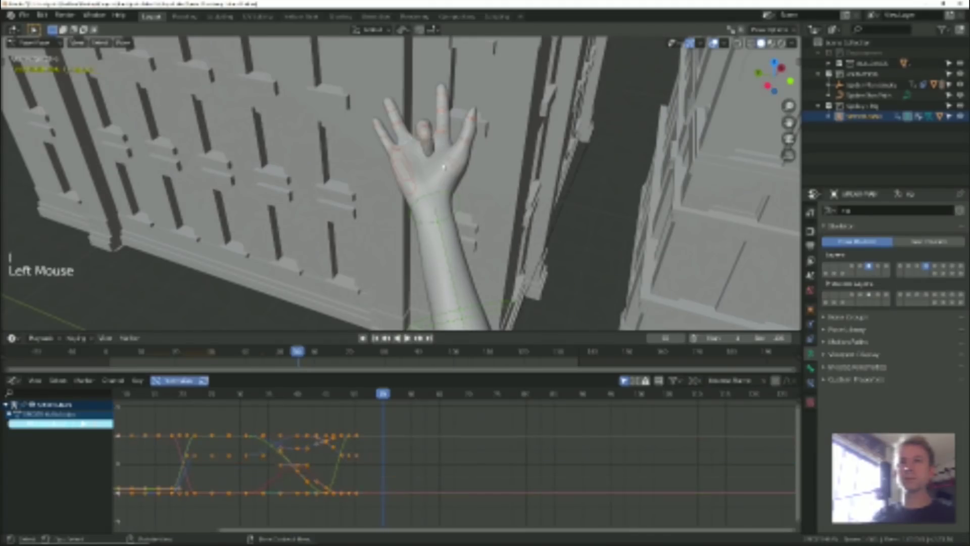
key(r)
middle_drag(469, 213, 455, 179)
key(r)
key(r)
key(r)
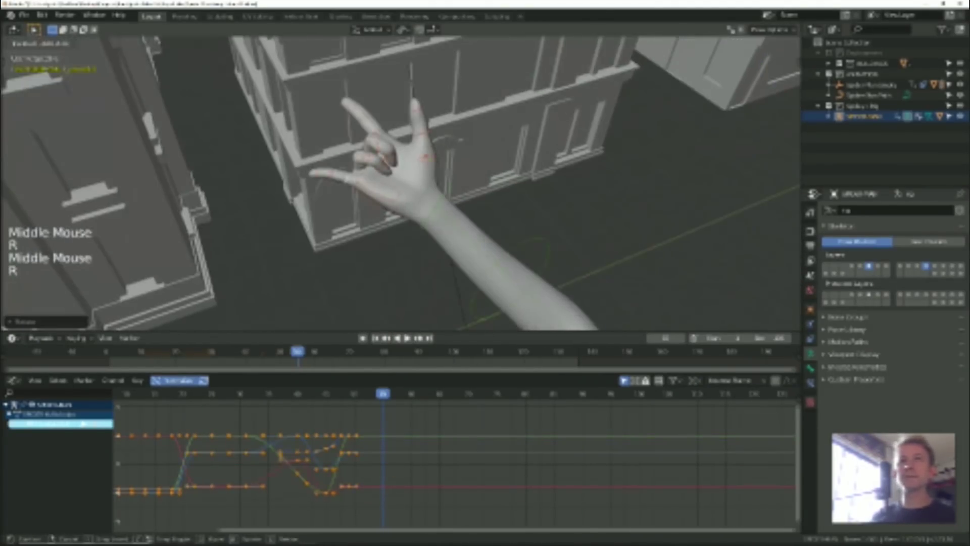
click(460, 140)
key(r)
key(r)
click(455, 179)
- Examine the right hand's motion by playing and scrubbing through the tucked flip and web-shooting pose up to frame 69
key(space)
key(space)
key(KP_Subtract)
key(KP_Subtract)
key(KP_Subtract)
key(KP_Subtract)
key(KP_Subtract)
key(KP_Subtract)
key(KP_Subtract)
key(KP_Subtract)
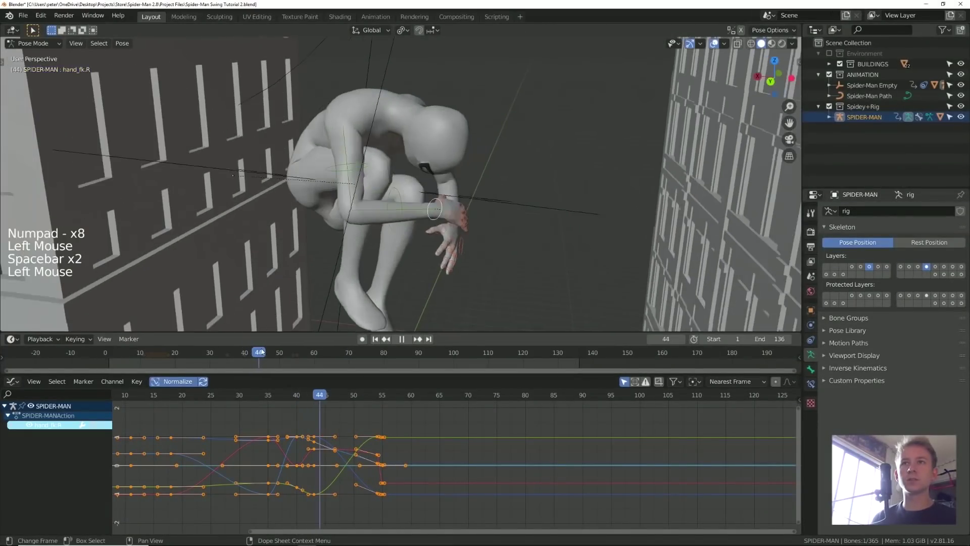
drag(256, 352, 347, 349)
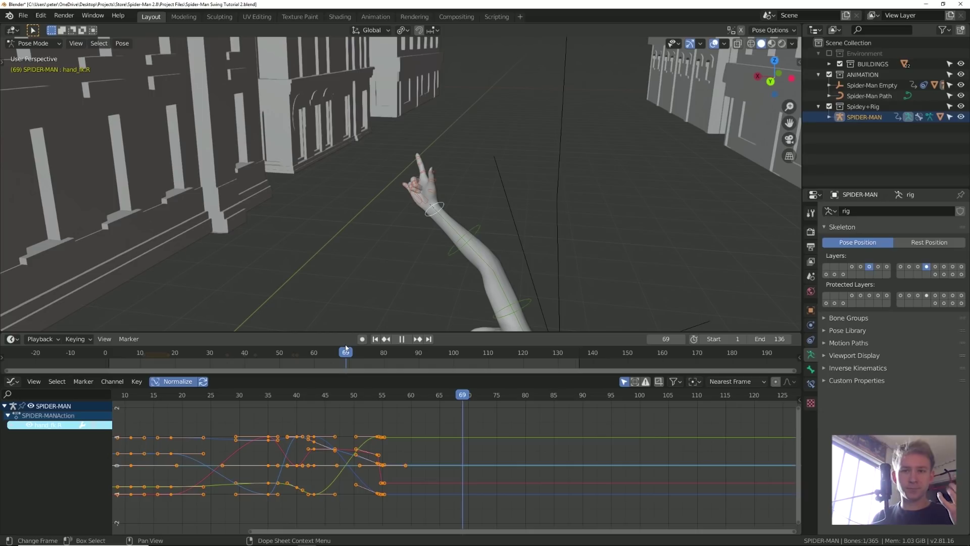
drag(347, 348, 273, 352)
- Duplicate the right hand and finger controls' gripping keyframes from around frame 11 to frame 61
middle_drag(256, 368, 350, 365)
middle_drag(297, 415, 434, 425)
drag(440, 394, 273, 394)
middle_drag(470, 222, 434, 174)
key(b)
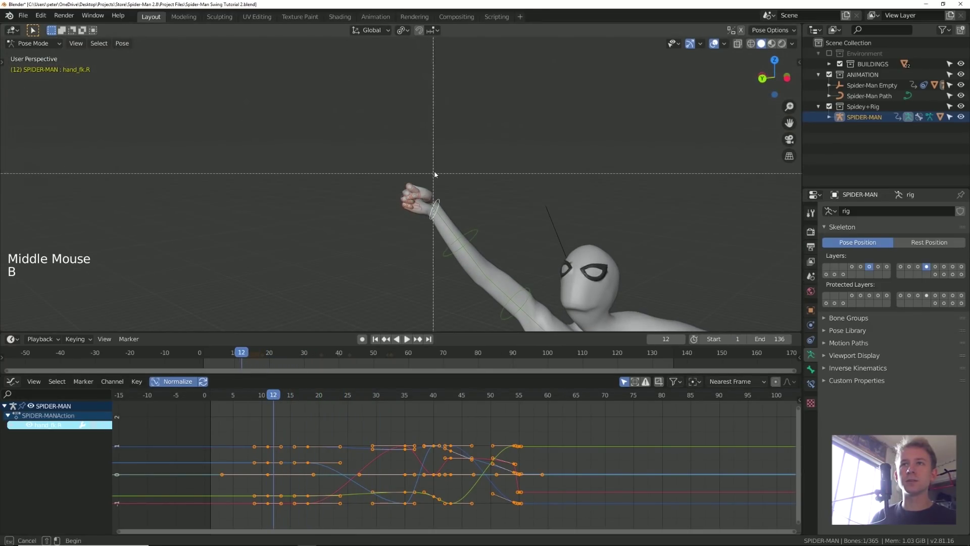
drag(434, 174, 392, 268)
middle_drag(392, 268, 379, 293)
key(alt+a)
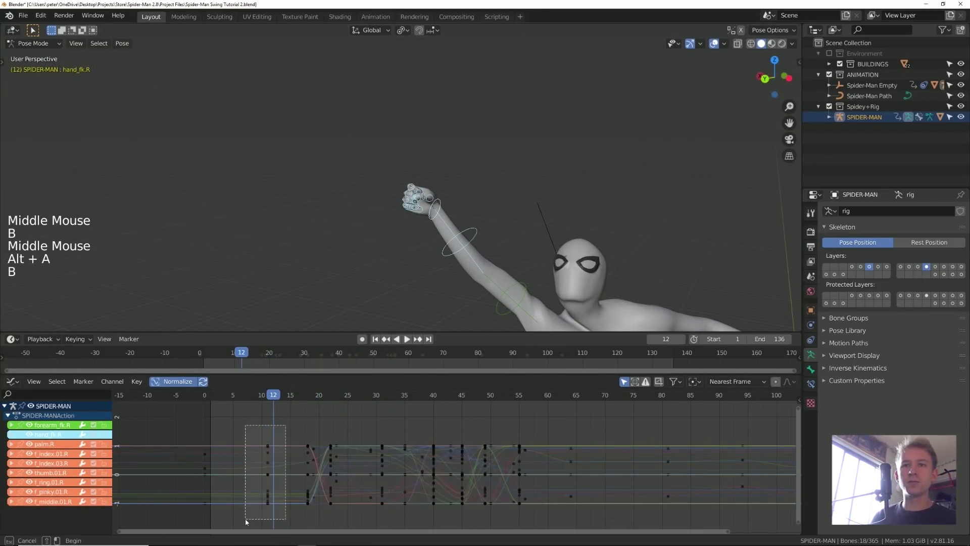
drag(247, 522, 247, 520)
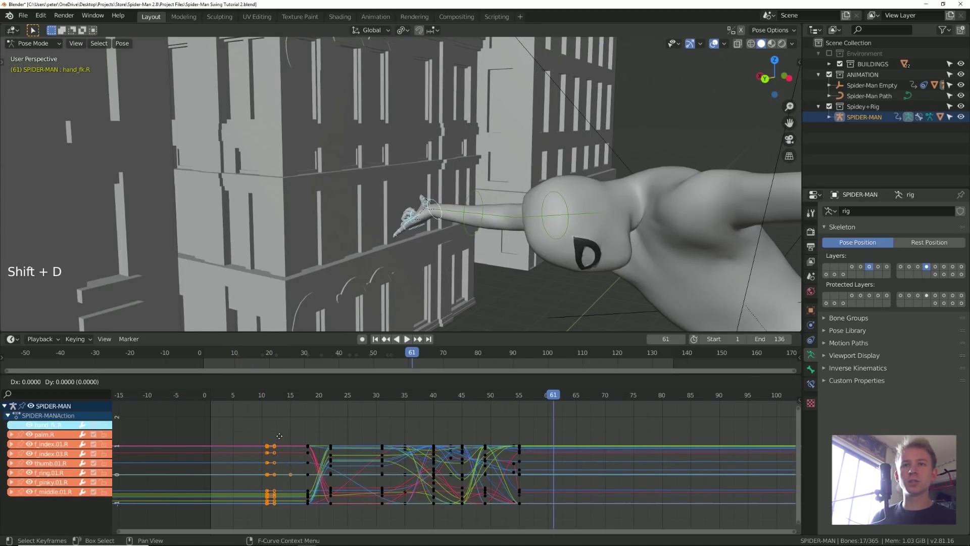
click(568, 427)
mouse_move(552, 396)
mouse_down()
mouse_move(536, 396)
mouse_move(556, 398)
mouse_up()
- At frame 61, rotate the right hand control to adjust the fist's angle on the outstretched arm and insert a keyframe
click(510, 142)
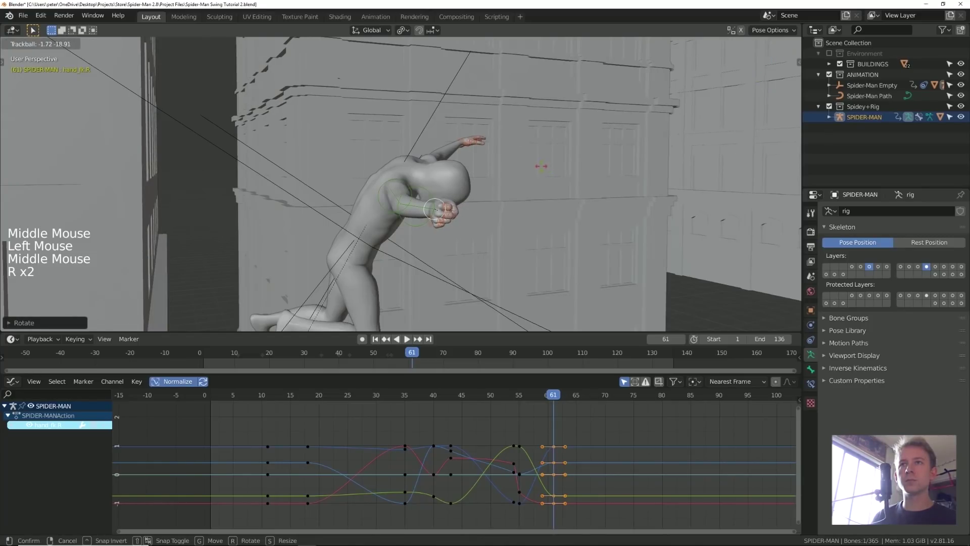
key(r)
click(523, 157)
alt+middle_drag(524, 157, 594, 186)
key(r)
click(606, 178)
key(i)
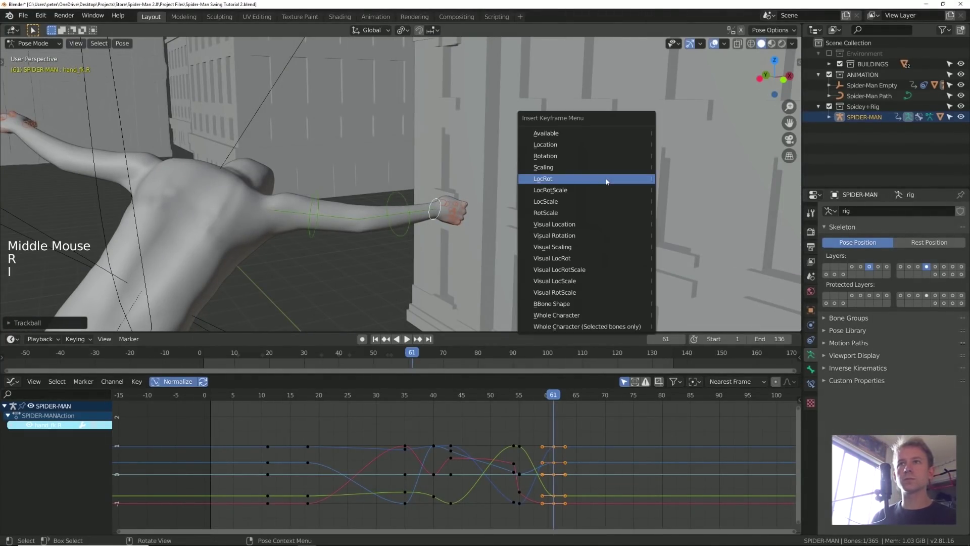
click(593, 159)
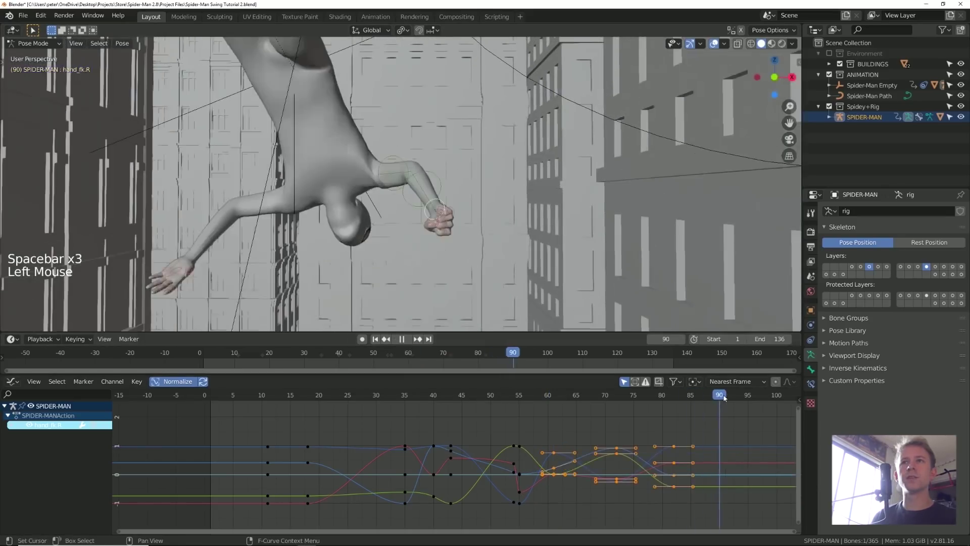
- At frame 91, clear the rotation and location of the right hand's palm and finger controls and insert a LocRot keyframe
drag(722, 398, 676, 413)
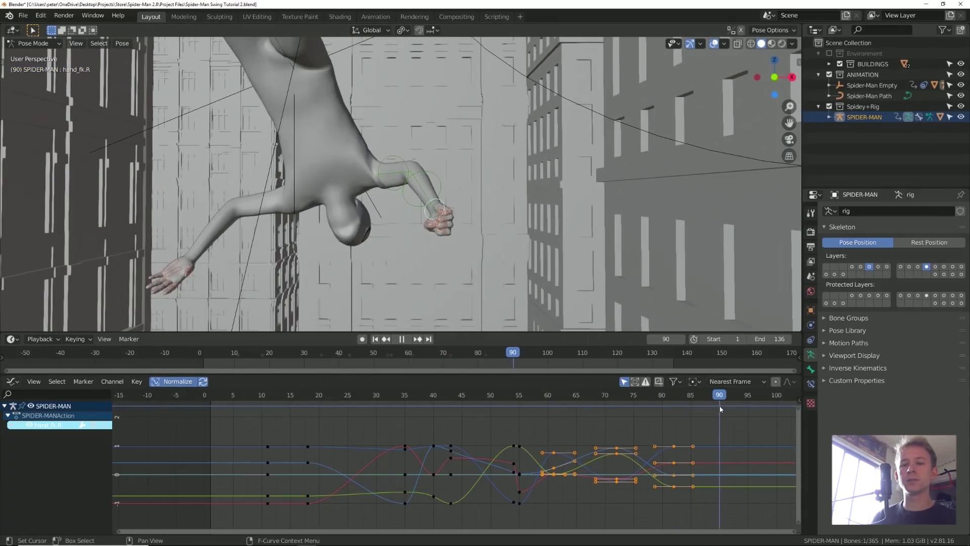
key(space)
drag(450, 234, 429, 247)
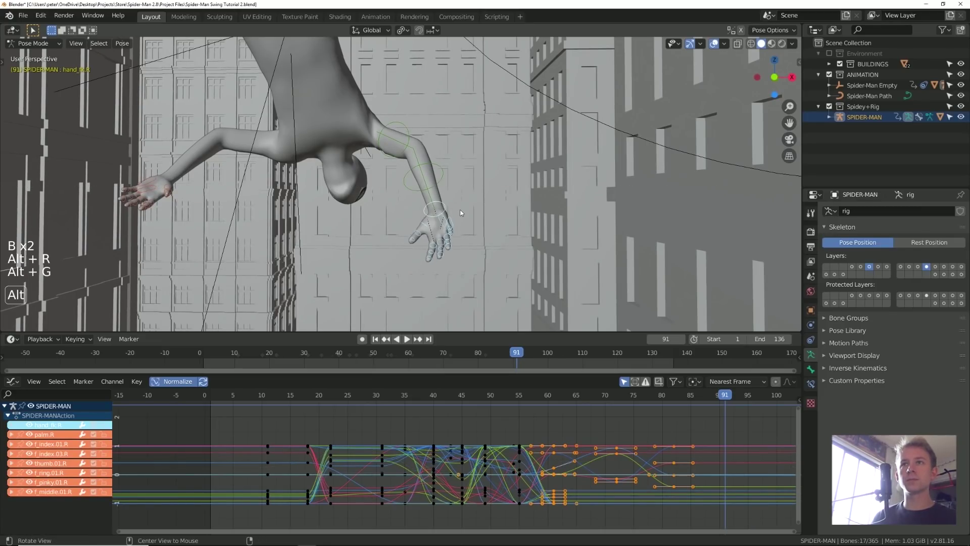
key(i)
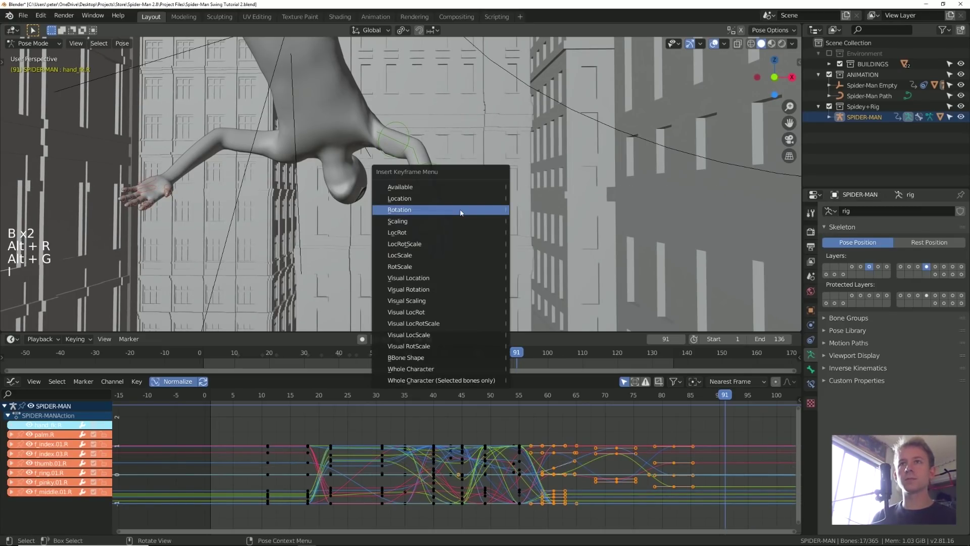
click(447, 232)
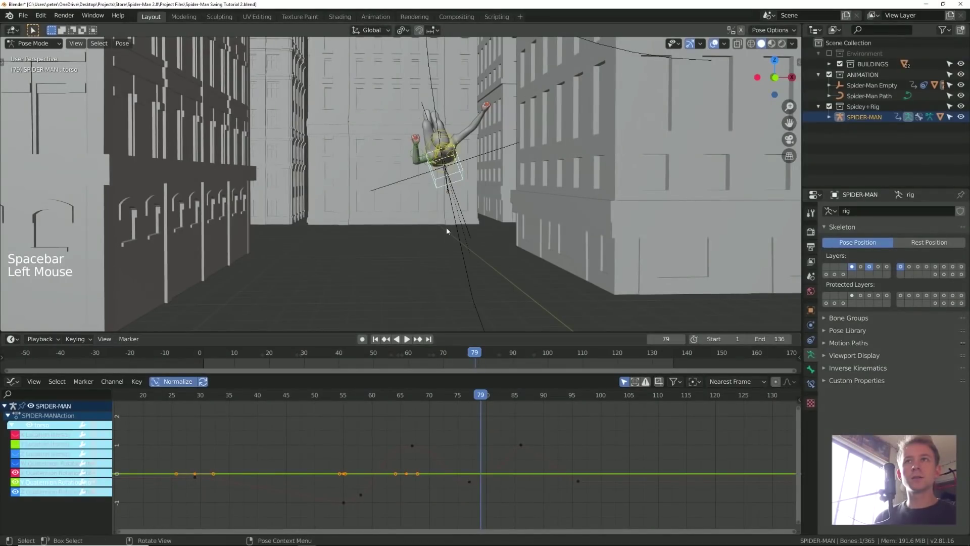
- Hide the viewport overlays and play the animation repeatedly from the start to examine the overall motion
click(715, 44)
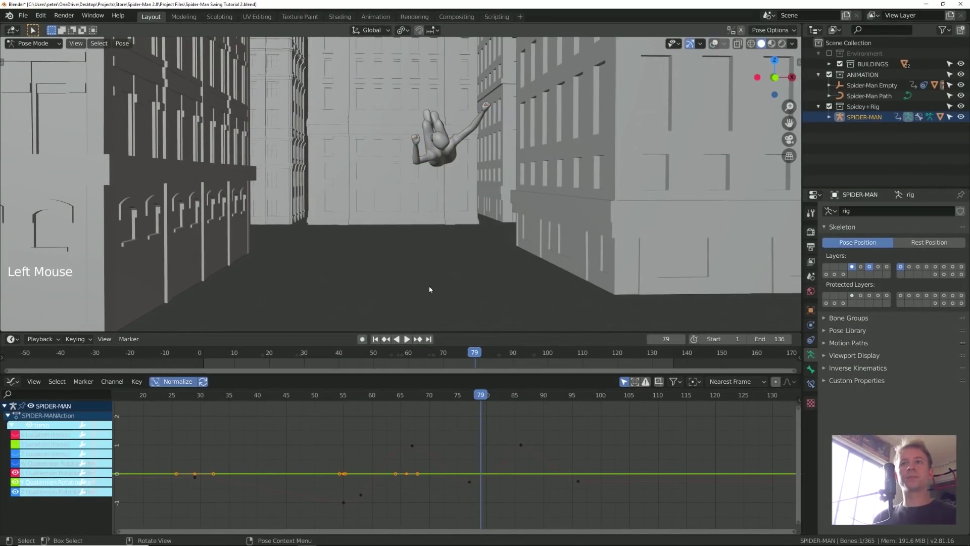
click(207, 359)
key(space)
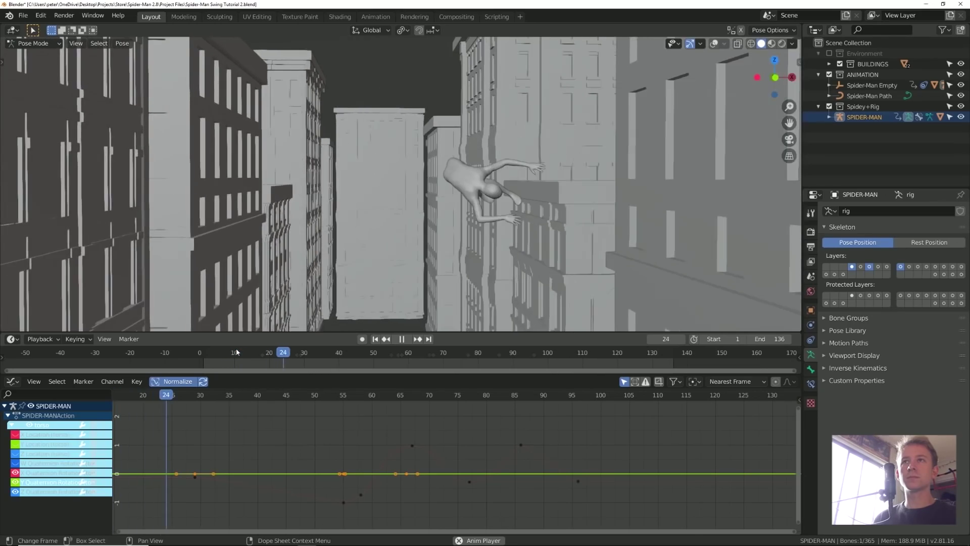
key(space)
click(199, 346)
key(space)
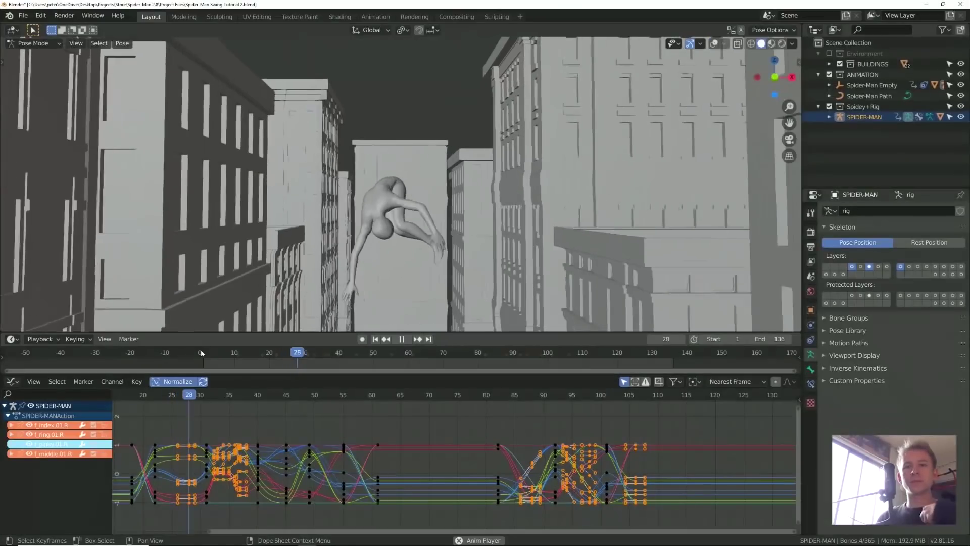
key(space)
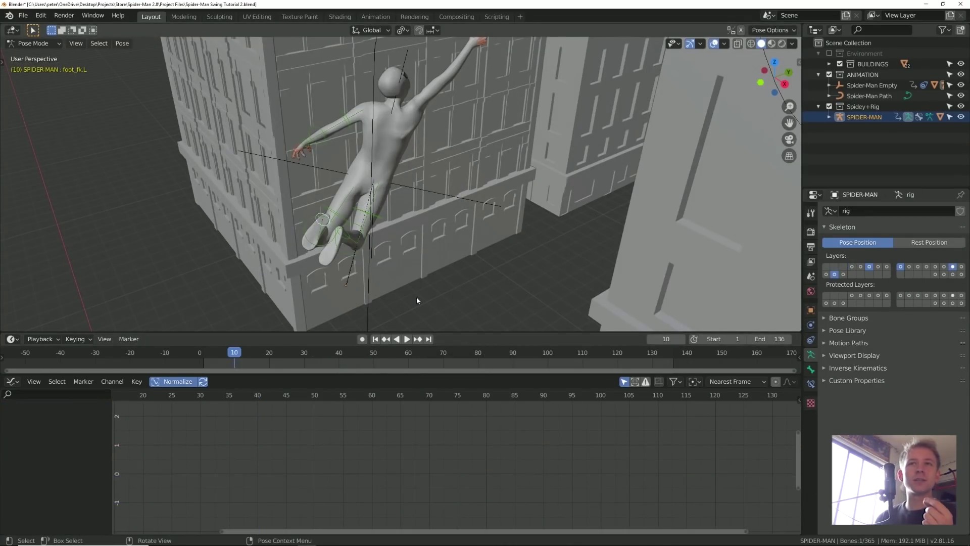
- At frame 10, rotate the left foot control around its local X axis
middle_drag(415, 299, 505, 290)
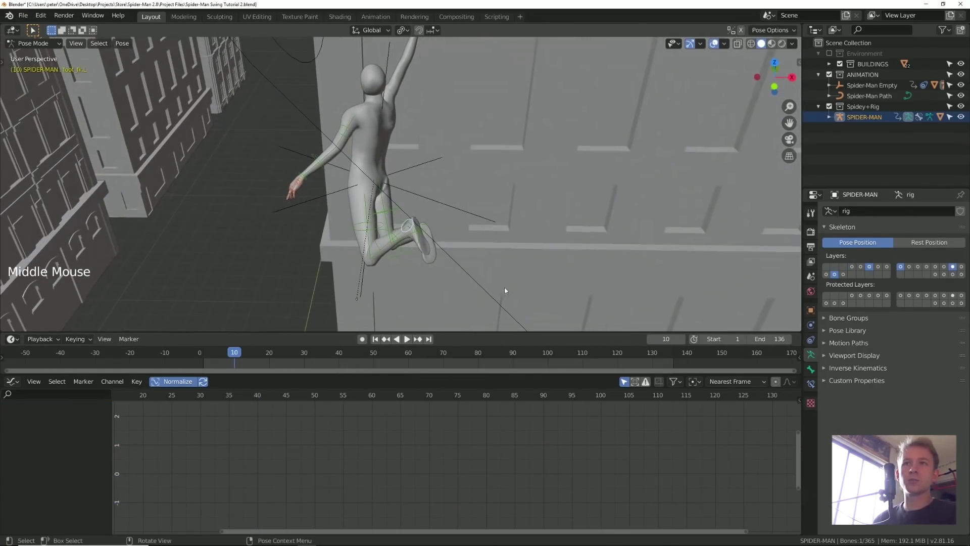
key(r)
key(x)
key(x)
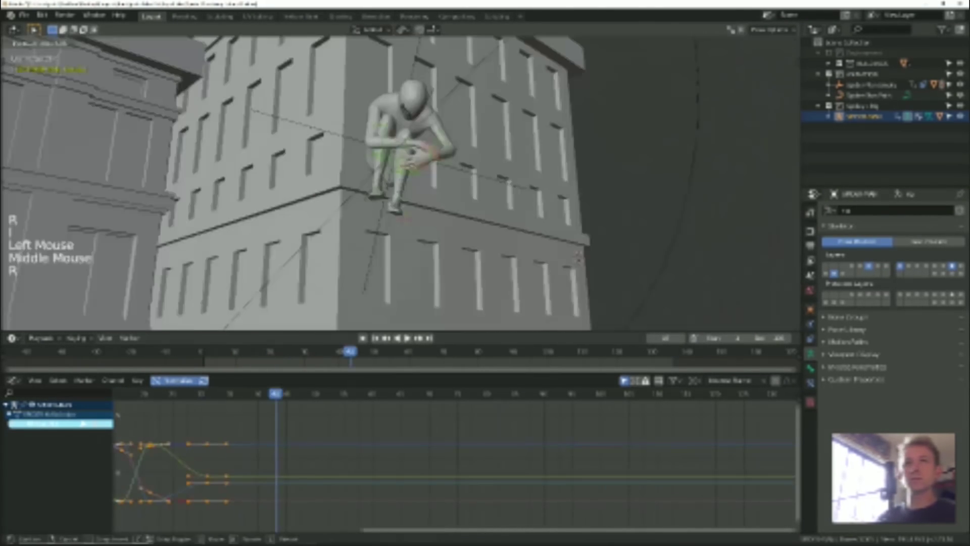
- Rotate and keyframe the foot controls at further poses through the tuck and the following swing
key(r)
key(i)
key(space)
key(space)
key(r)
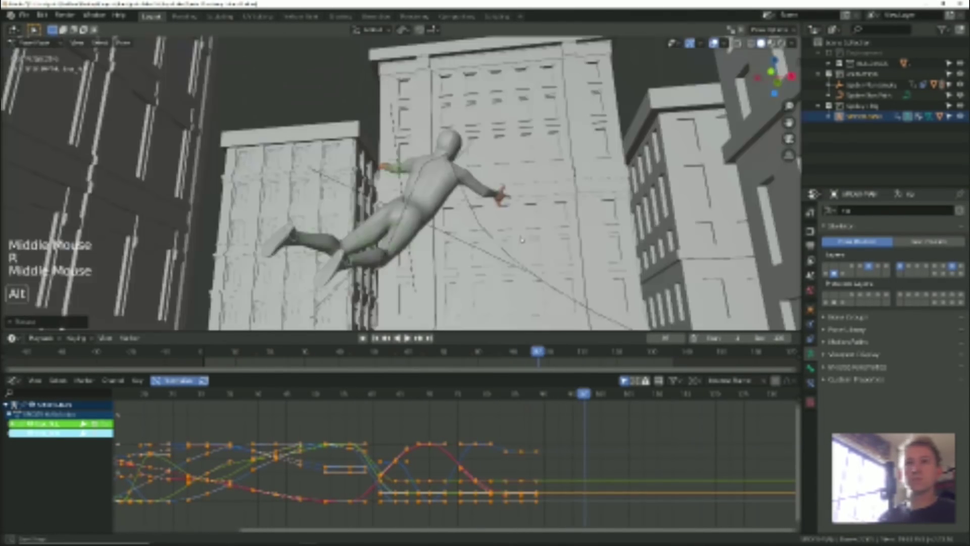
key(r)
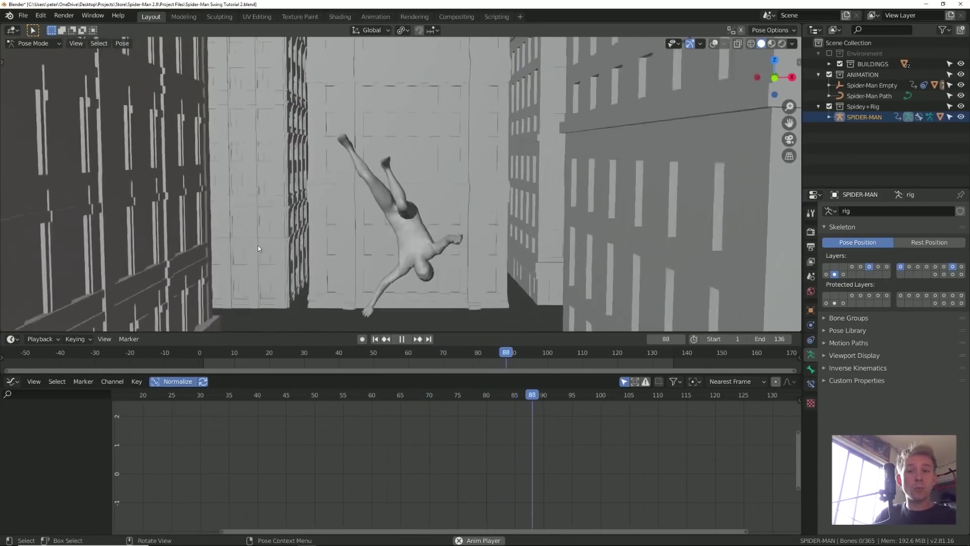
- Hide the Spider-Man Empty, the Spider-Man Path and the unneeded leg and finger bone layers in the viewport
middle_drag(258, 244, 523, 278)
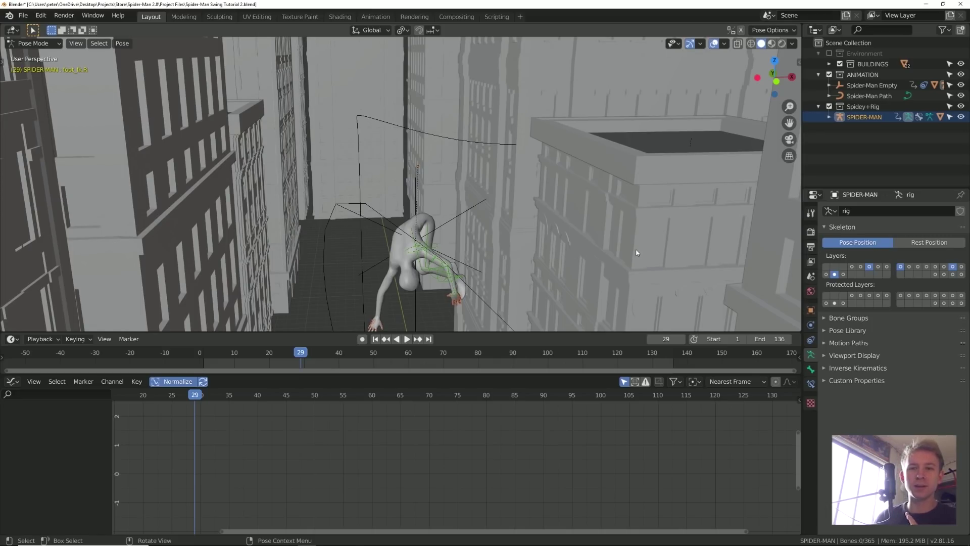
click(372, 209)
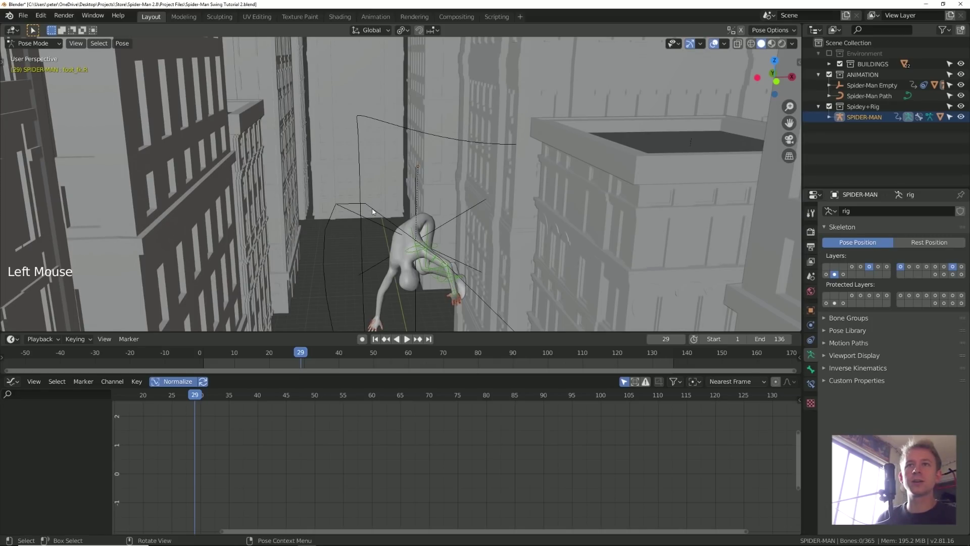
click(956, 85)
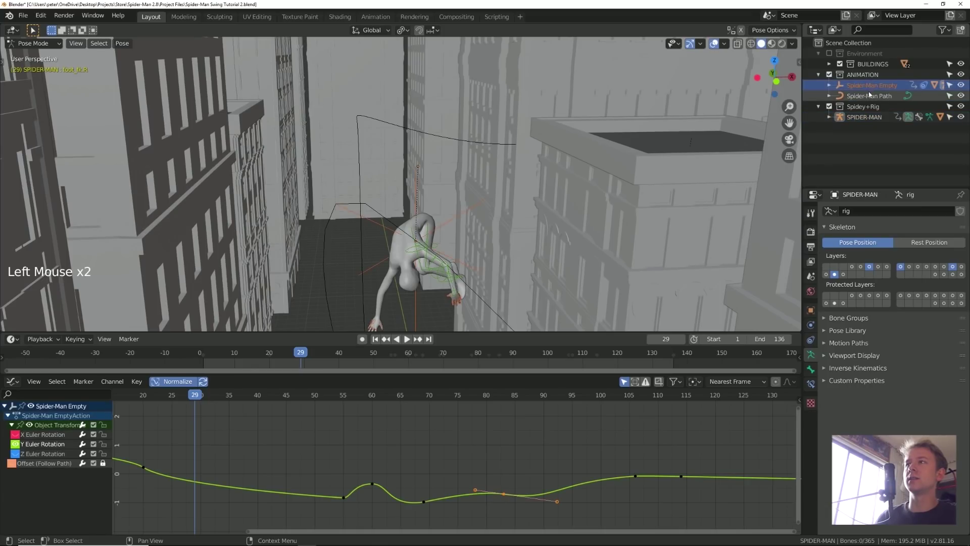
click(961, 86)
click(914, 96)
click(961, 96)
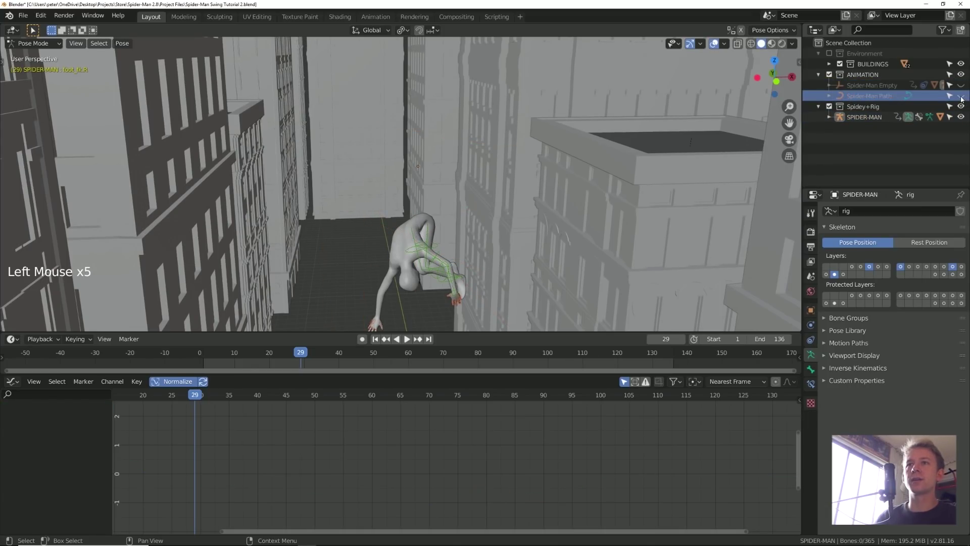
mouse_move(517, 278)
shift+middle_down()
mouse_move(529, 297)
mouse_move(527, 271)
shift+middle_up()
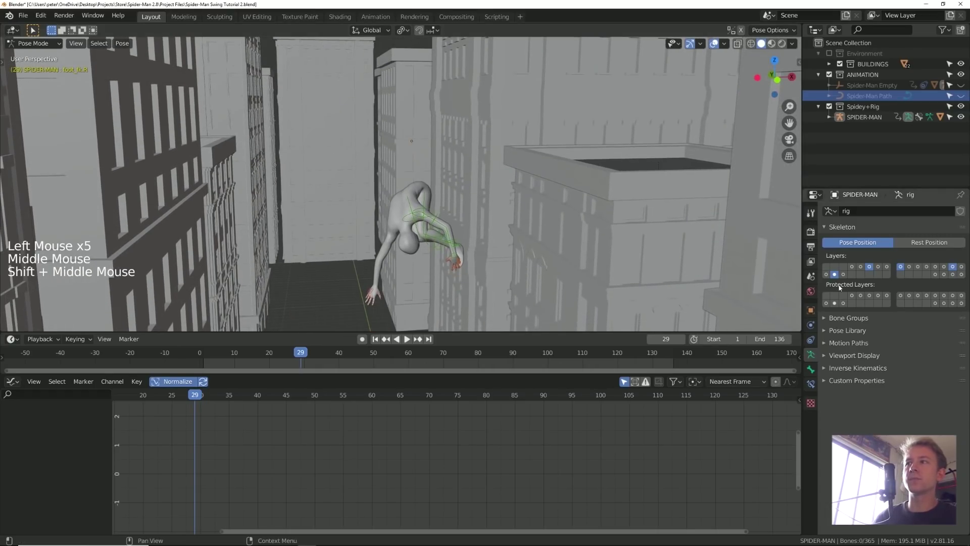
shift+click(870, 267)
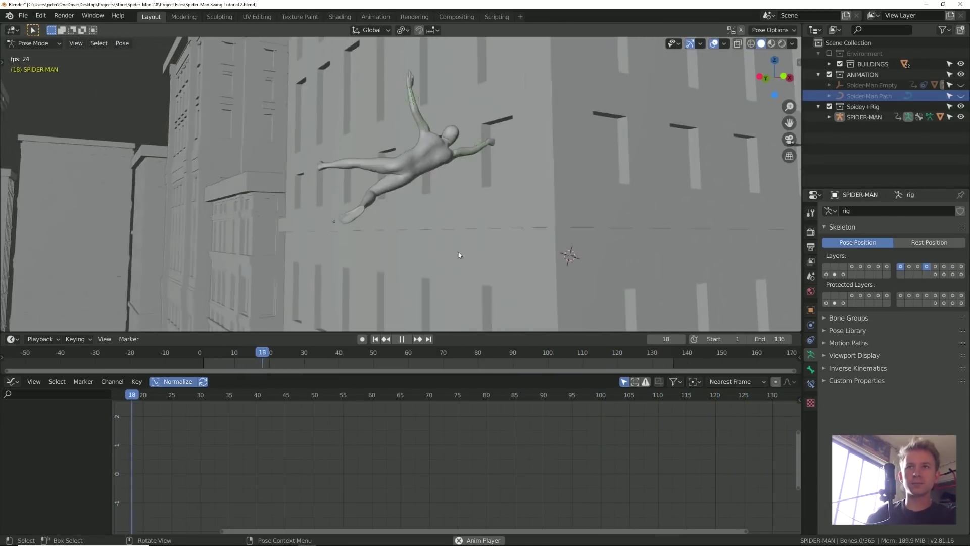
- At frame 1, select the raised right hand's control and snap the 3D cursor to it
key(space)
click(203, 352)
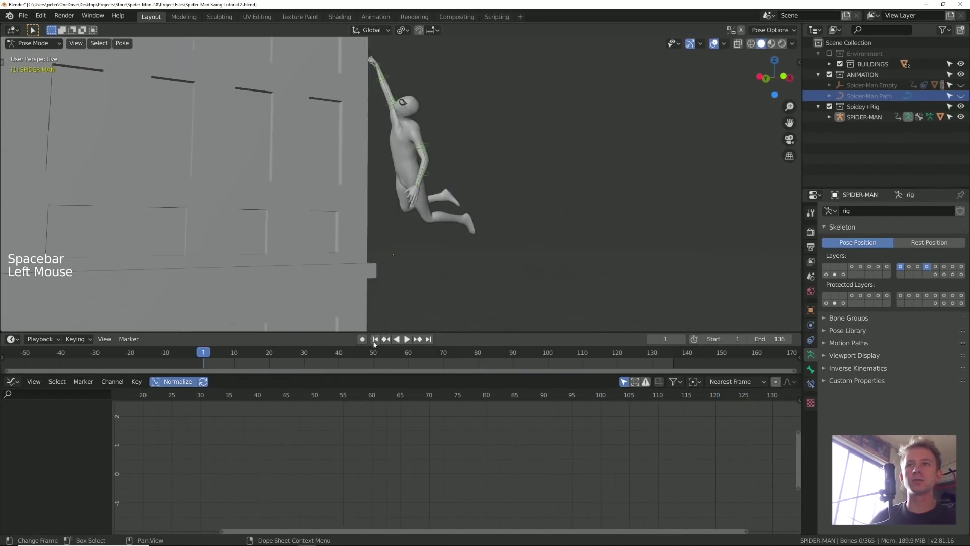
shift+scroll(455, 127, down, 2)
shift+middle_drag(450, 101, 425, 258)
click(435, 154)
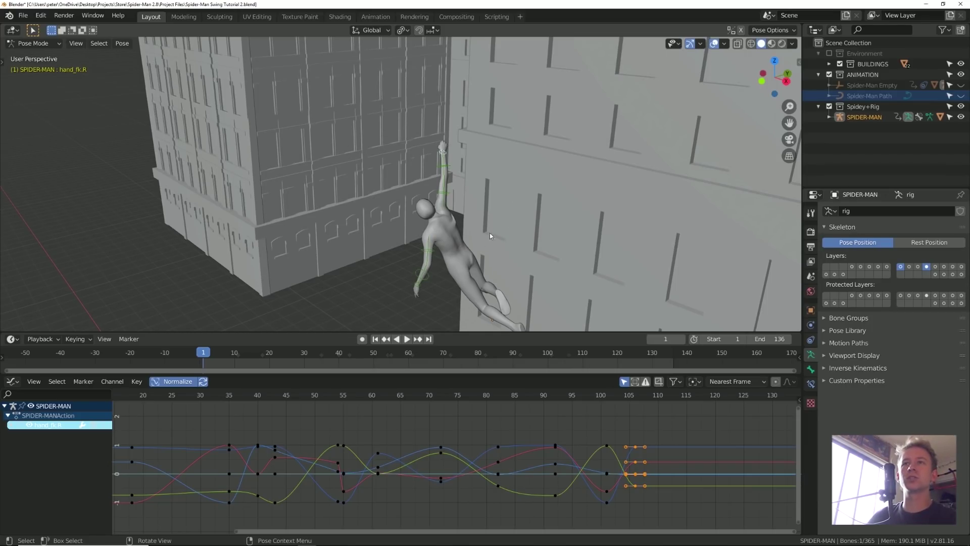
key(shift+s)
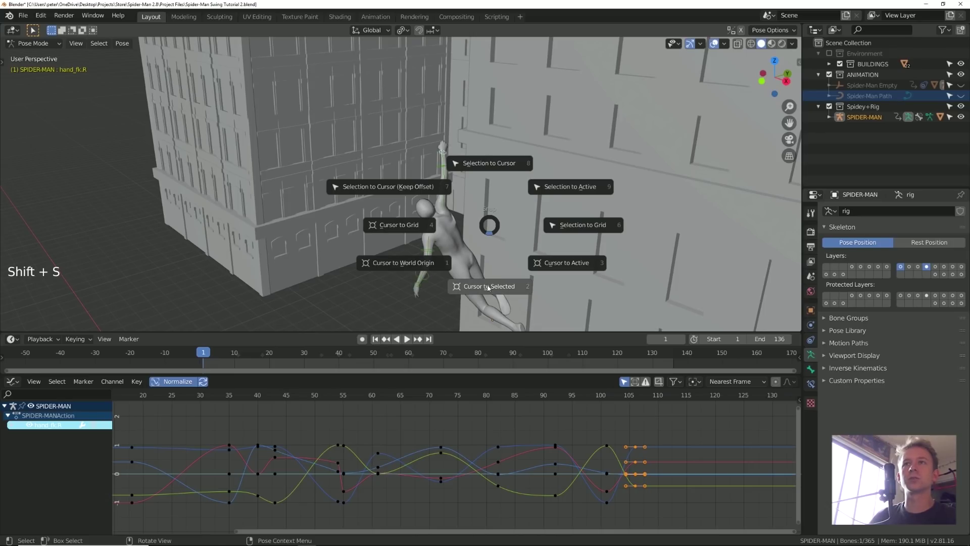
click(488, 288)
- Switch to Object Mode and add a mesh plane at the 3D cursor on the right hand
middle_drag(398, 228, 504, 227)
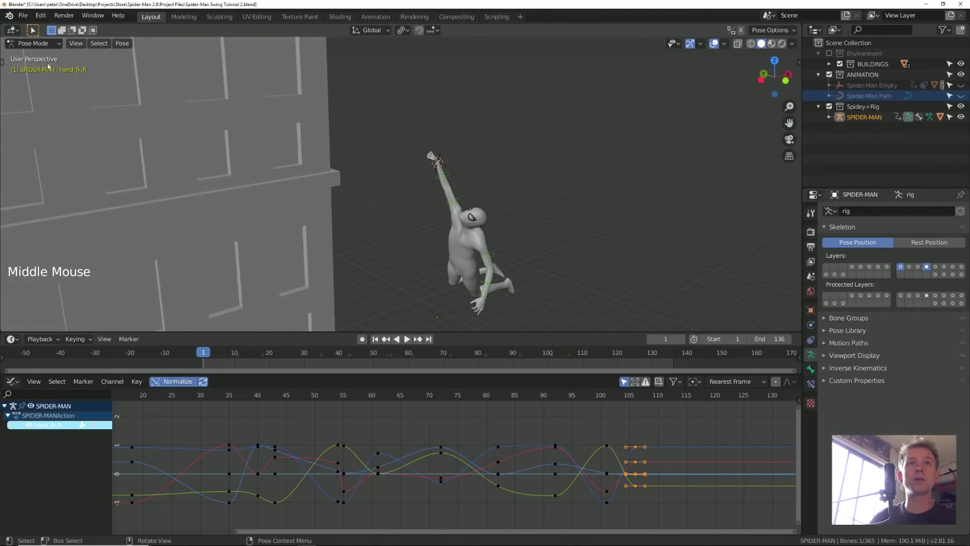
click(33, 43)
click(32, 54)
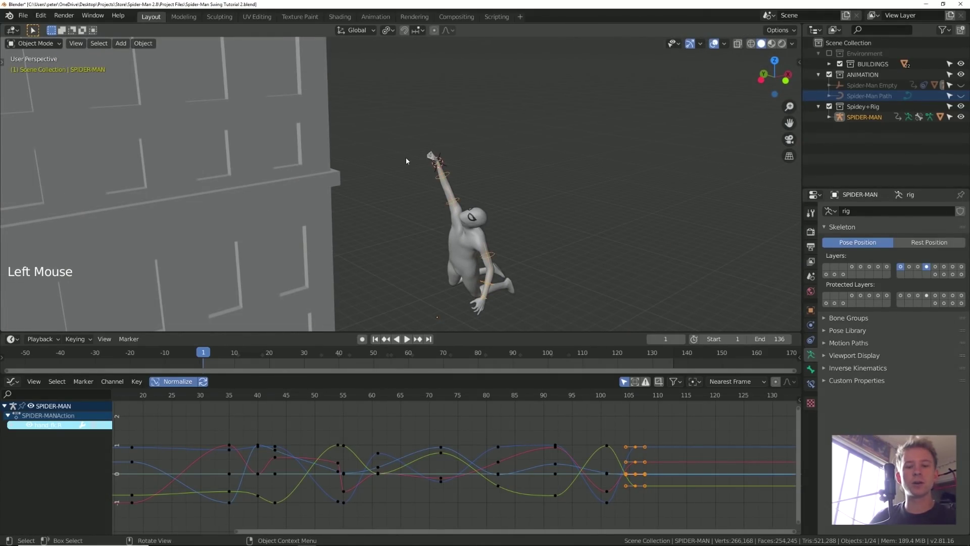
key(shift+a)
mouse_move(406, 161)
click(494, 161)
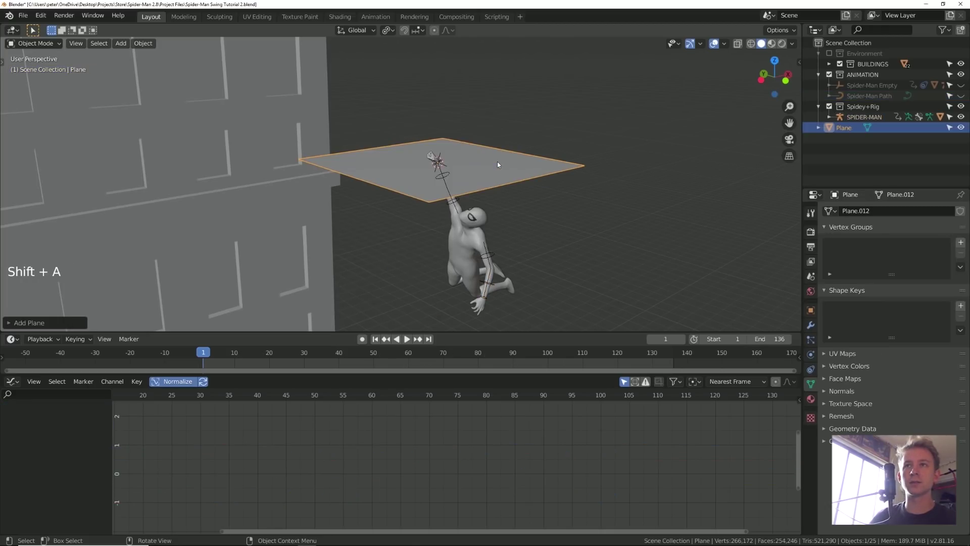
- In Edit Mode, delete three of the plane's vertices, keeping only one corner vertex
middle_drag(410, 160, 403, 162)
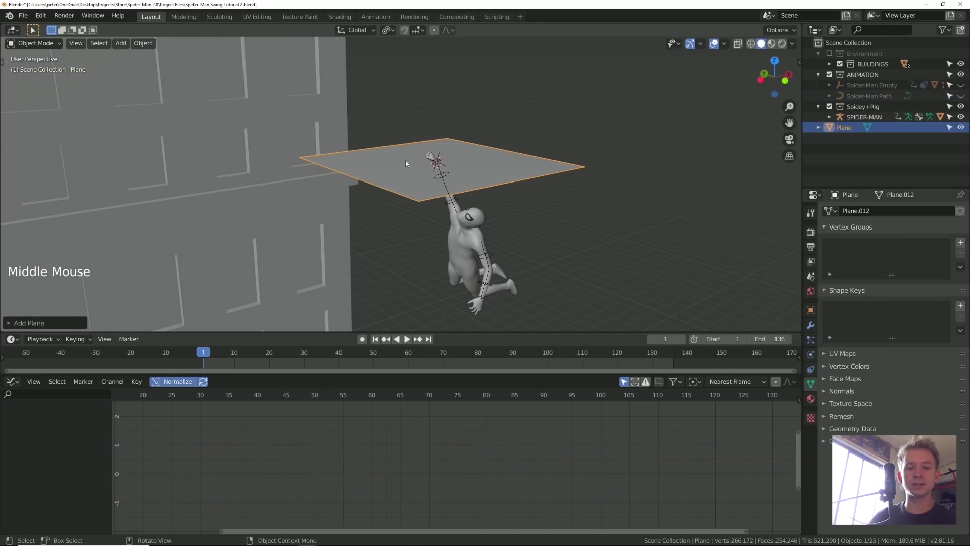
key(Tab)
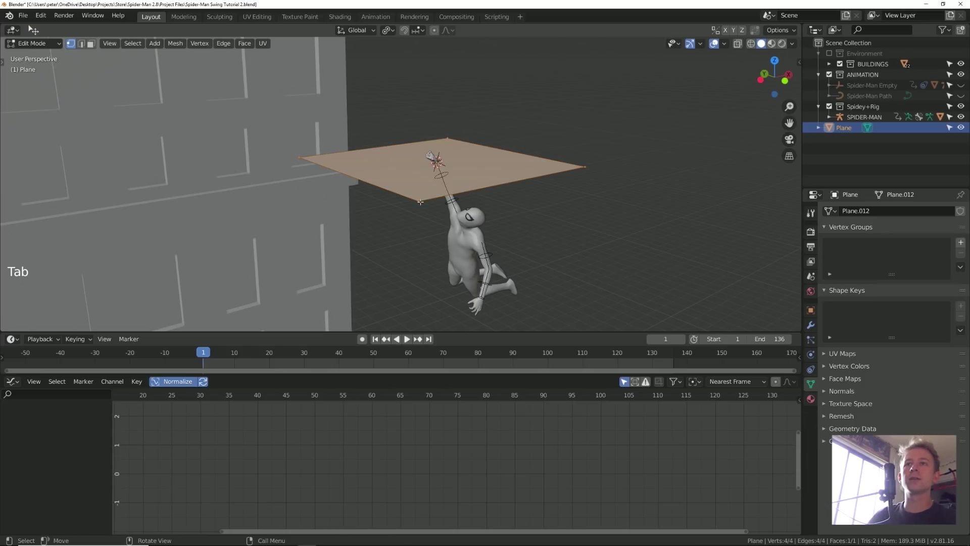
click(421, 202)
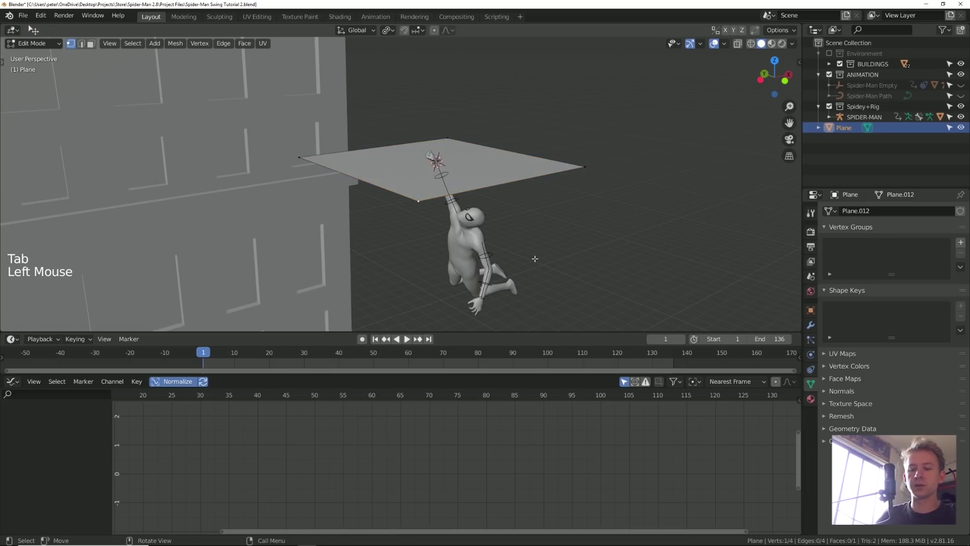
key(ctrl+i)
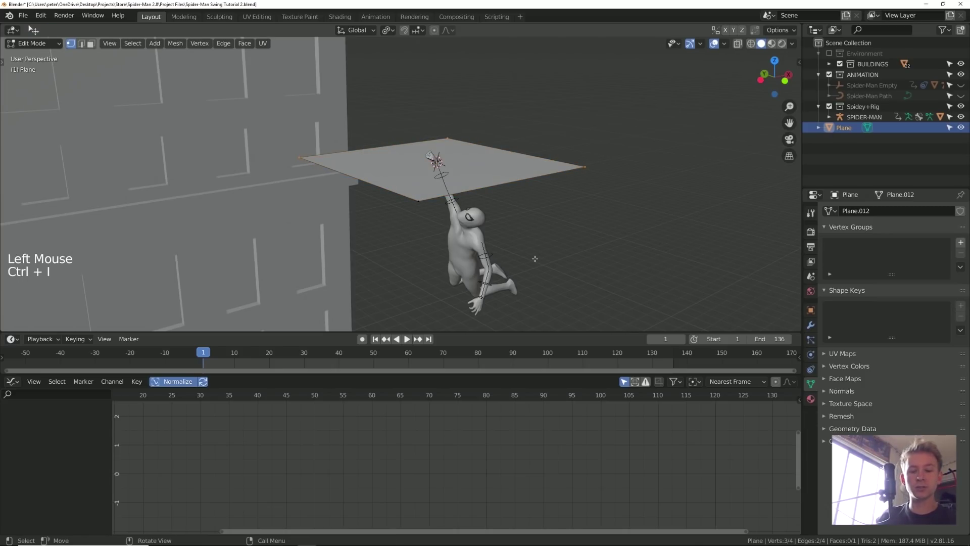
key(x)
click(536, 259)
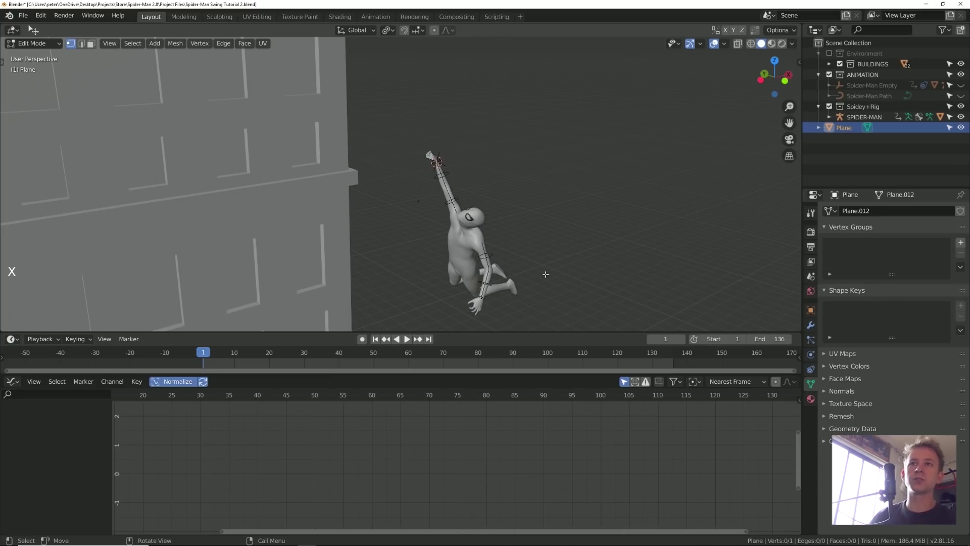
- Select the web mesh's remaining vertex and snap it to the 3D cursor on the raised hand
click(420, 200)
alt+middle_drag(420, 200, 476, 202)
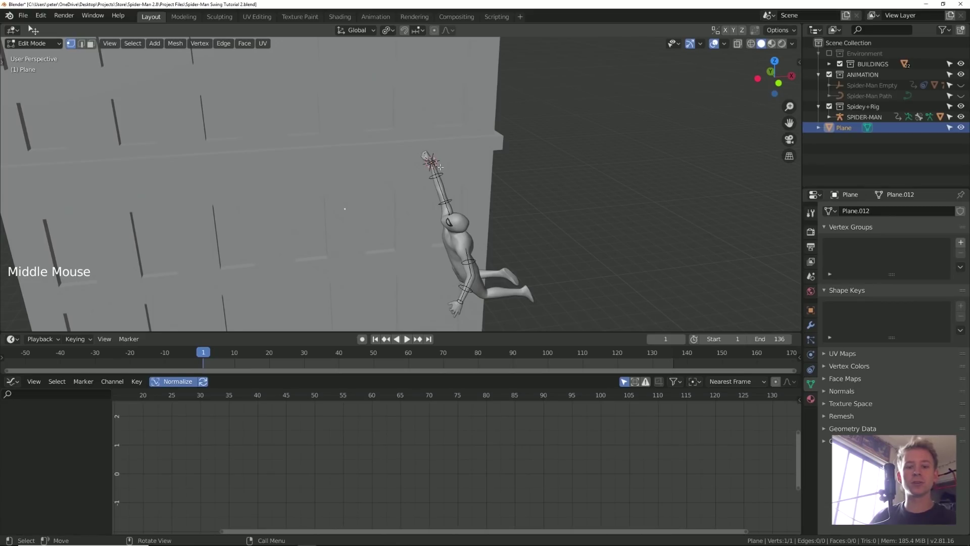
key(shift)
key(shift+s)
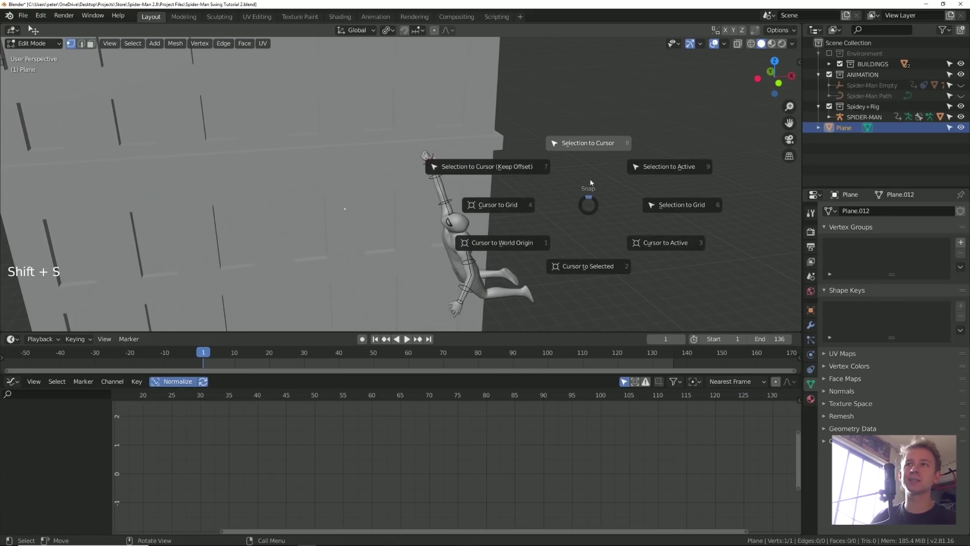
click(593, 151)
alt+middle_drag(531, 167, 589, 263)
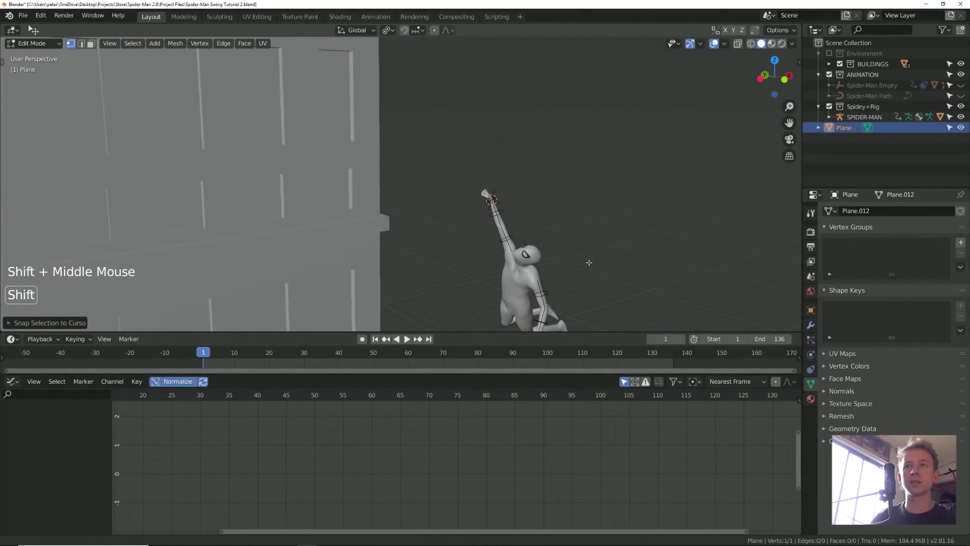
- Extrude a second vertex from the hand, and snap it to the 3D cursor placed on the building's ledge corner
key(e)
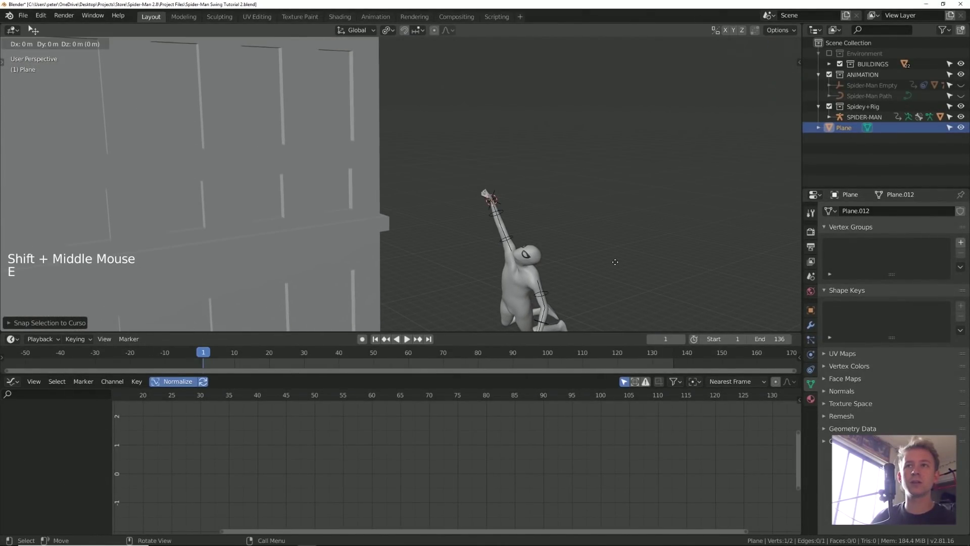
click(546, 192)
middle_drag(547, 192, 470, 181)
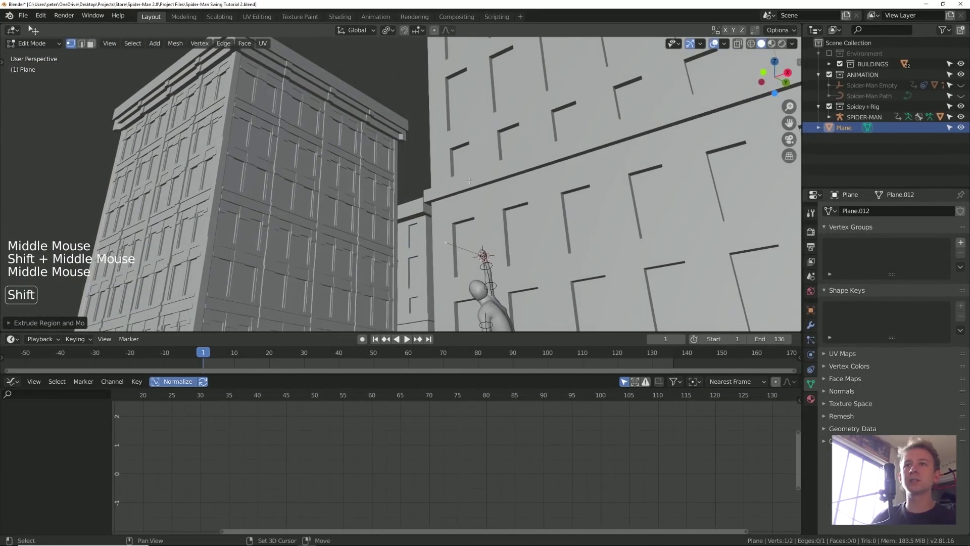
shift+right_click(436, 194)
alt+middle_drag(437, 195, 439, 203)
key(shift+s)
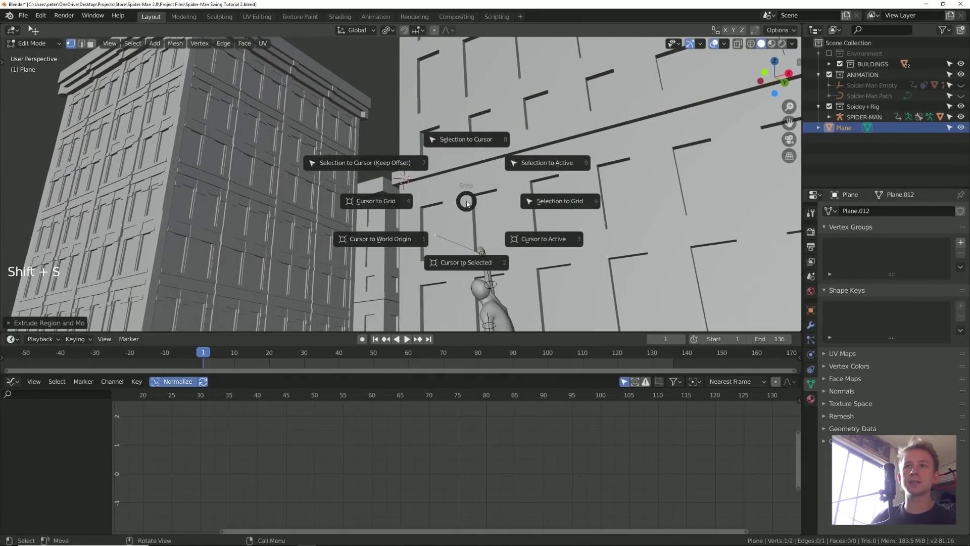
click(467, 150)
middle_drag(467, 150, 494, 271)
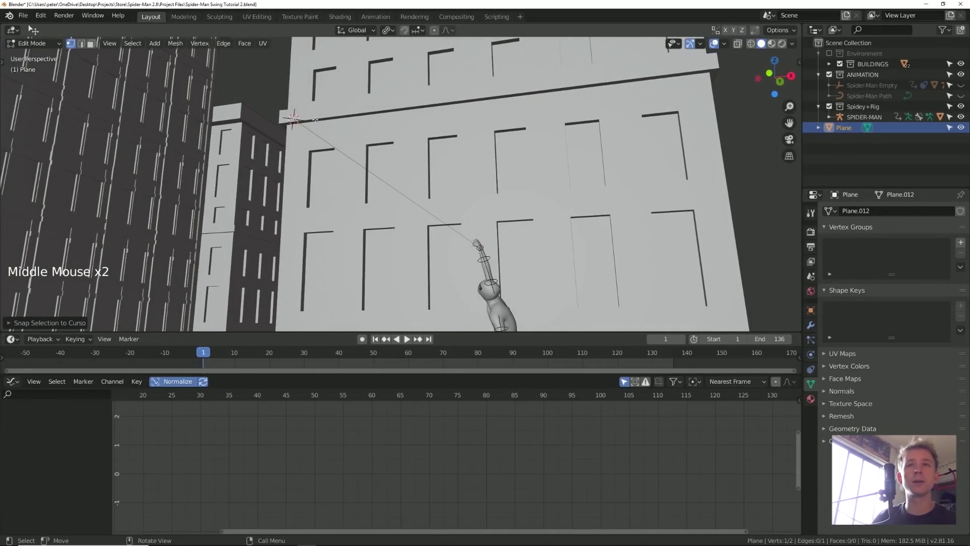
- Select the whole web line and subdivide it three times into eight edges
middle_drag(367, 202, 410, 217)
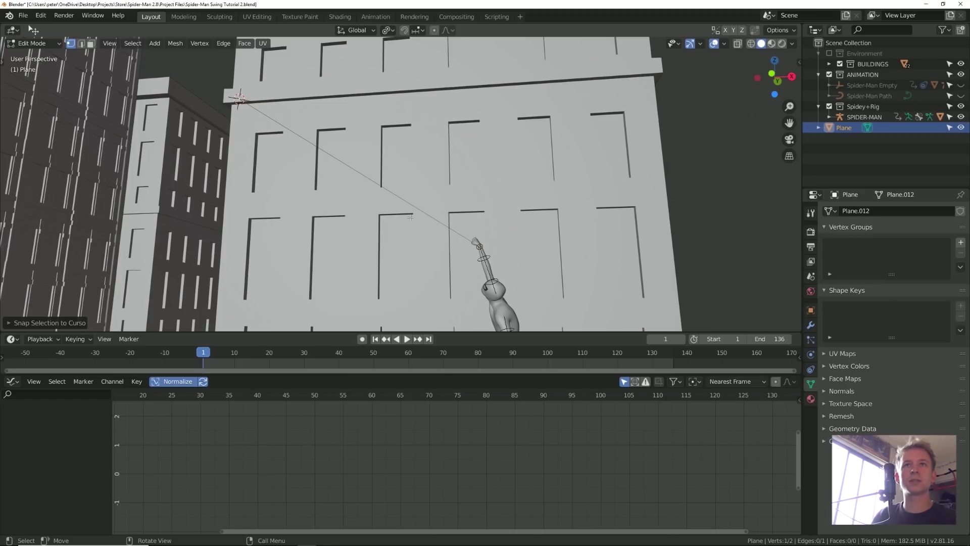
key(a)
right_click(421, 193)
click(422, 195)
right_click(433, 175)
click(435, 174)
right_click(435, 175)
click(435, 176)
middle_drag(435, 176, 451, 238)
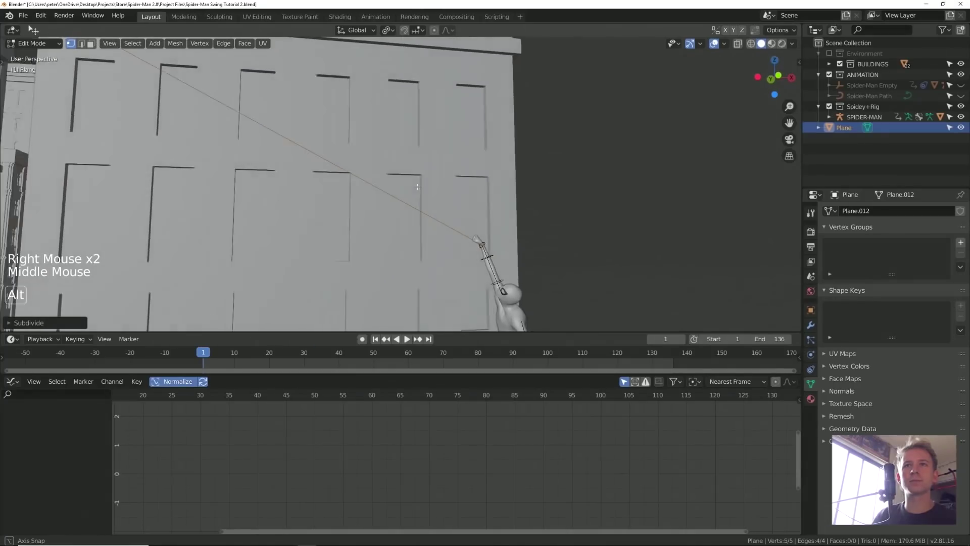
key(Tab)
key(Tab)
key(Tab)
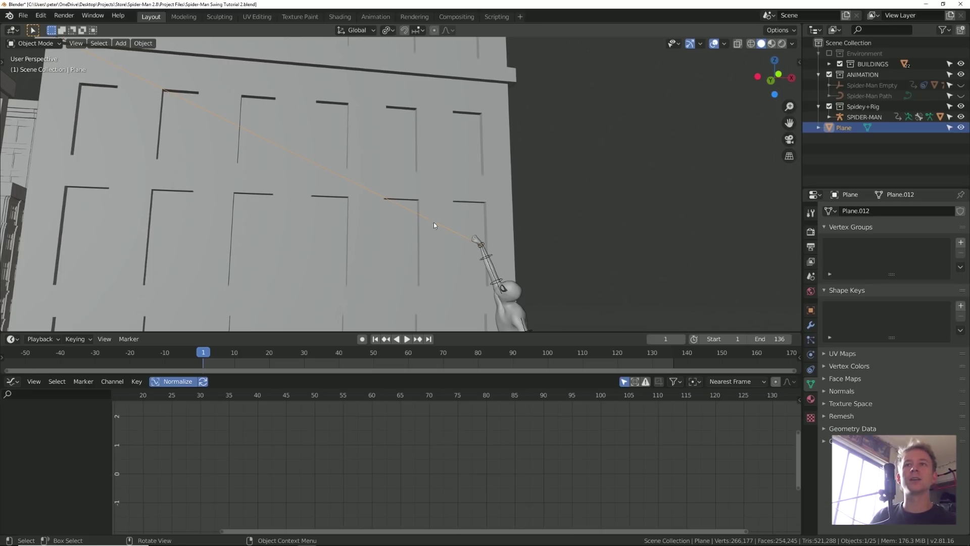
key(Tab)
middle_drag(433, 225, 398, 230)
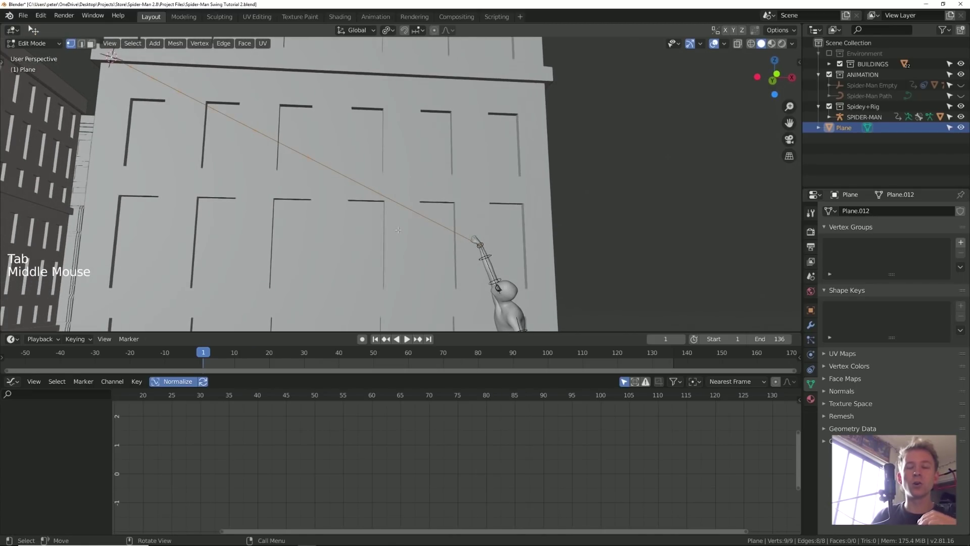
- Select the vertex at the hand end of the web line and hook it to a new object
click(472, 247)
middle_drag(473, 247, 377, 268)
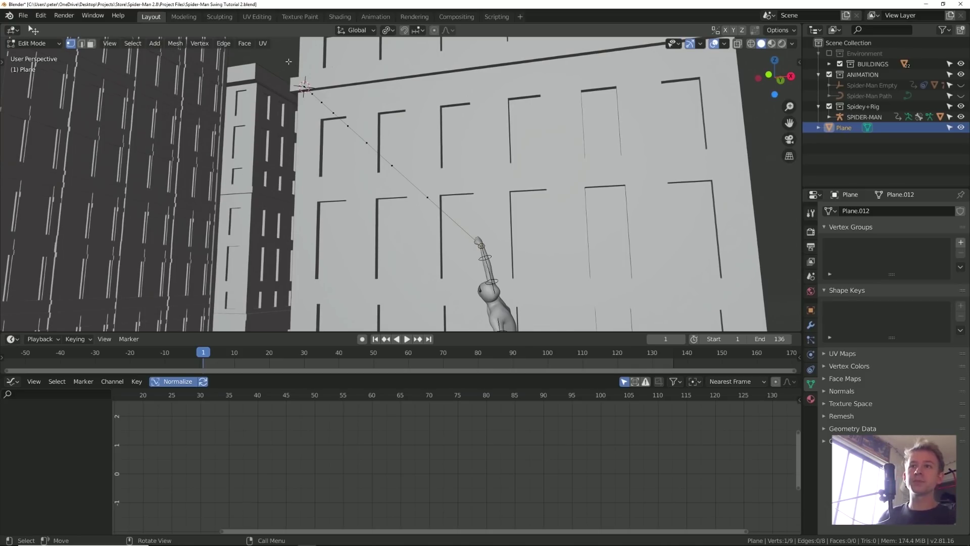
click(399, 208)
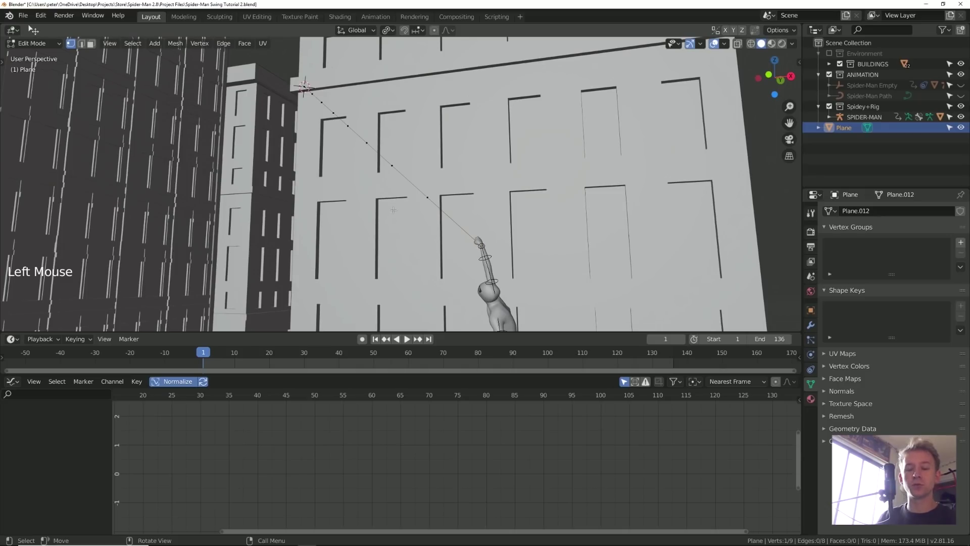
key(ctrl+h)
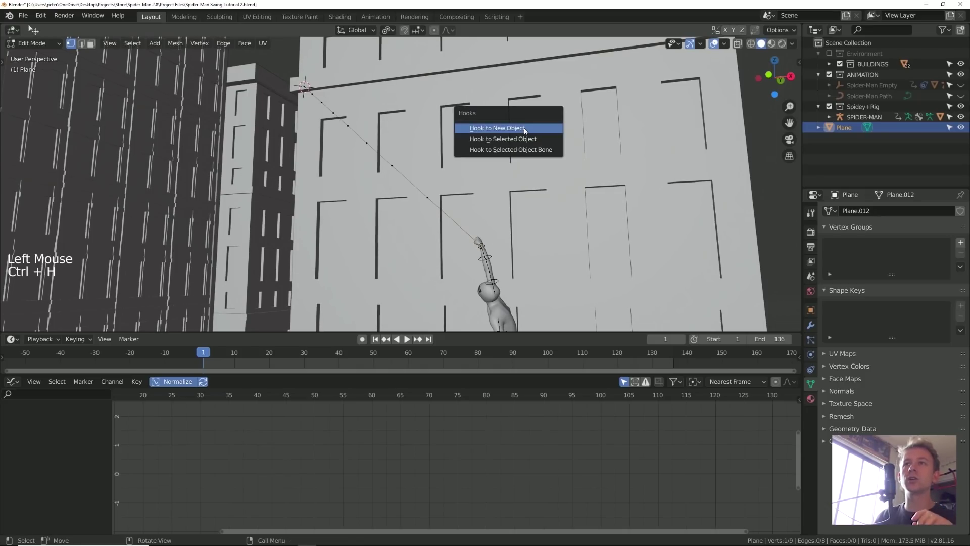
click(525, 130)
- Select the web vertex at the building's ledge corner and hook it to another new object
click(305, 86)
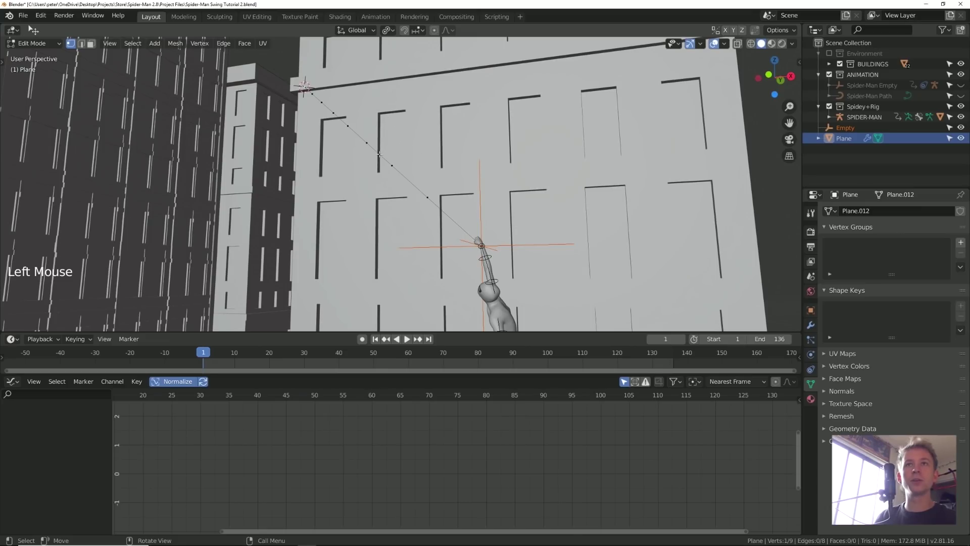
key(ctrl+h)
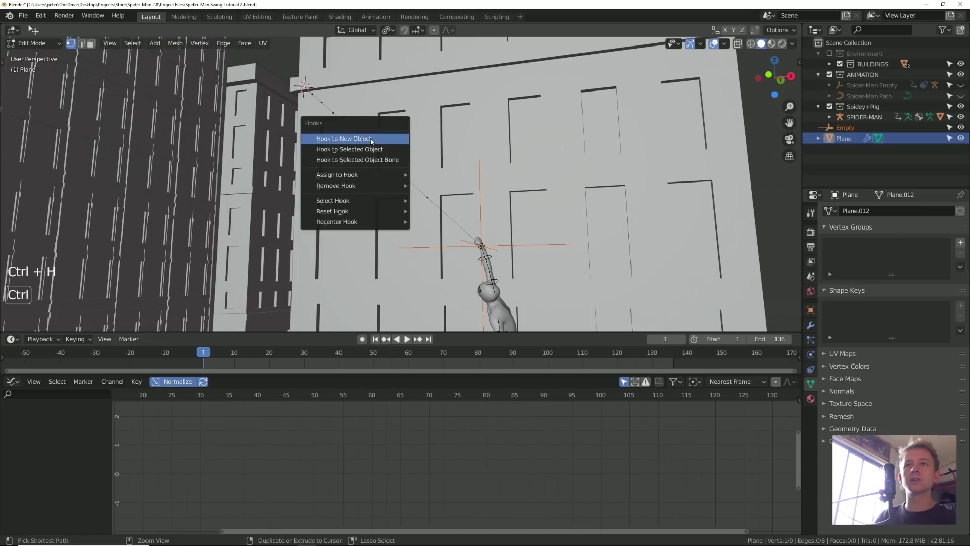
click(372, 140)
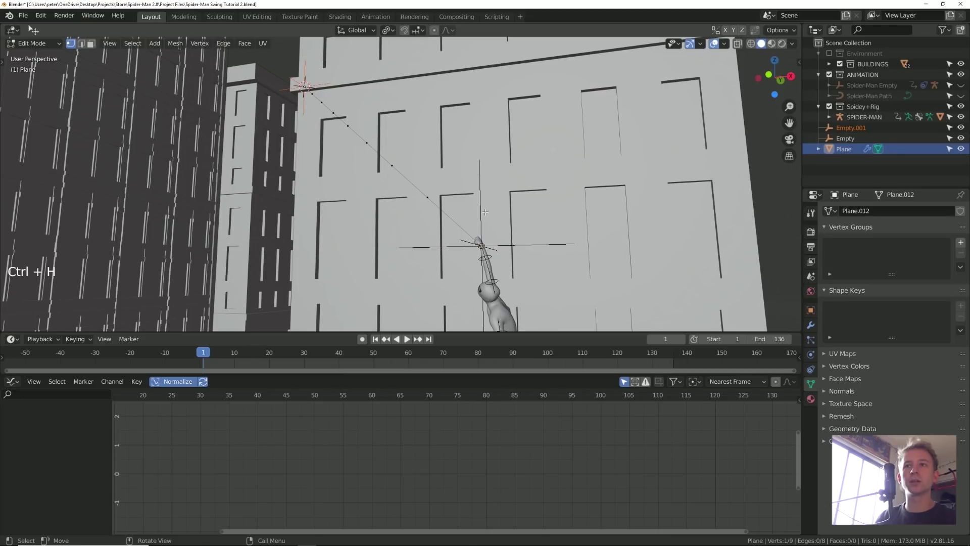
- In Object Mode, test-move the hook empties to check that the web line's ends follow, discarding the moves
key(Tab)
click(480, 197)
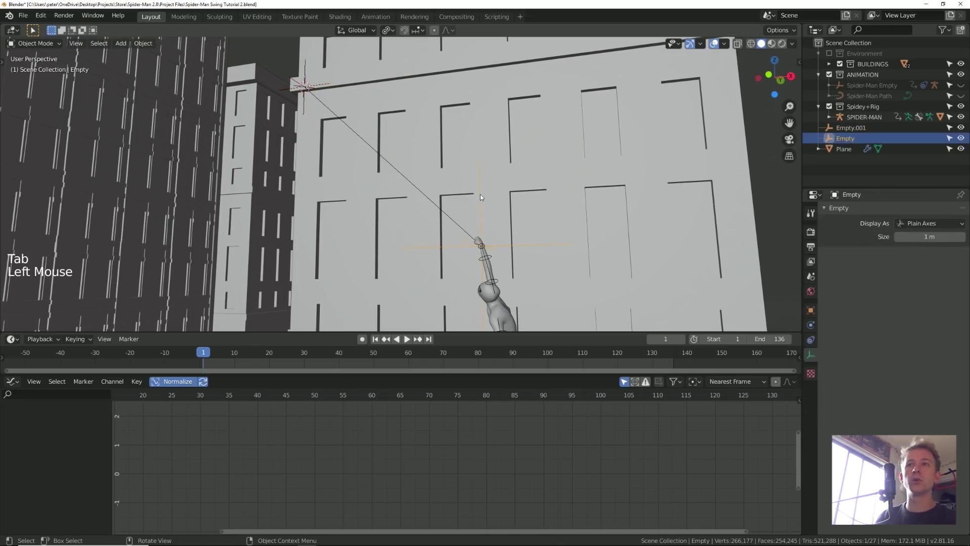
key(g)
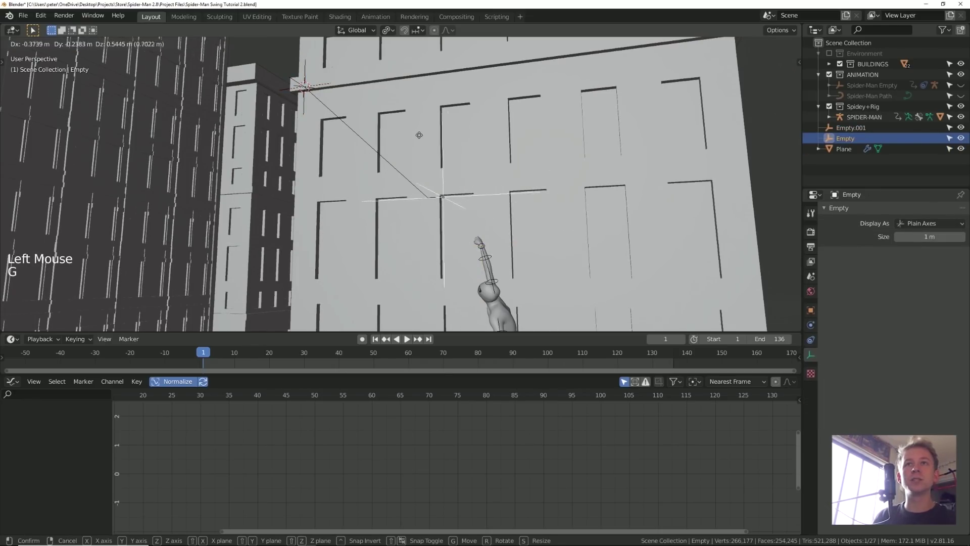
right_click(358, 82)
click(324, 86)
click(324, 86)
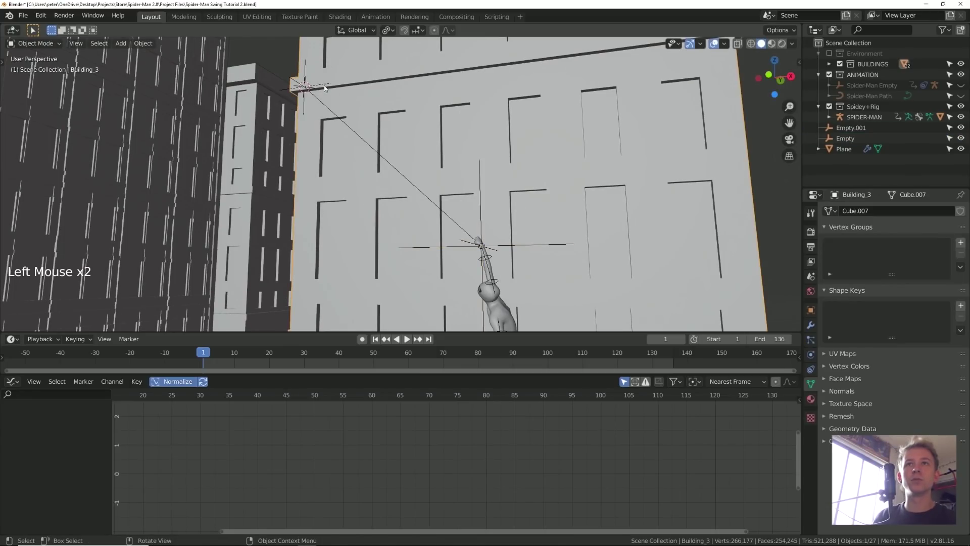
key(g)
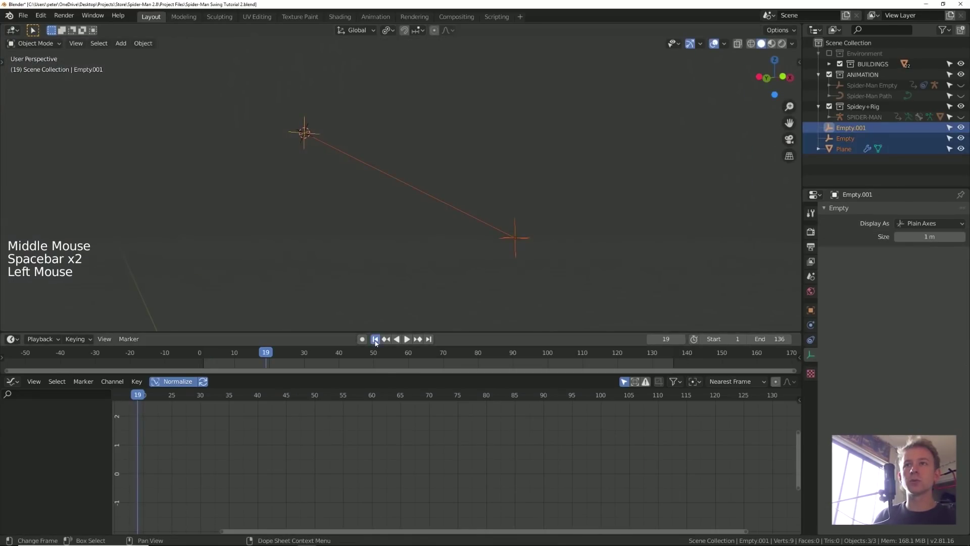
- Select the web line and enable Cloth physics on it
click(472, 217)
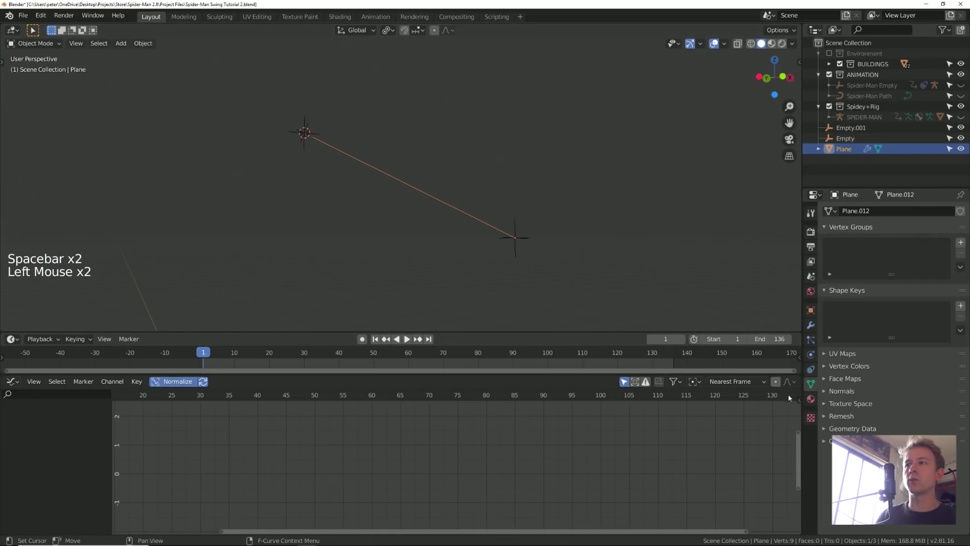
click(811, 370)
click(810, 354)
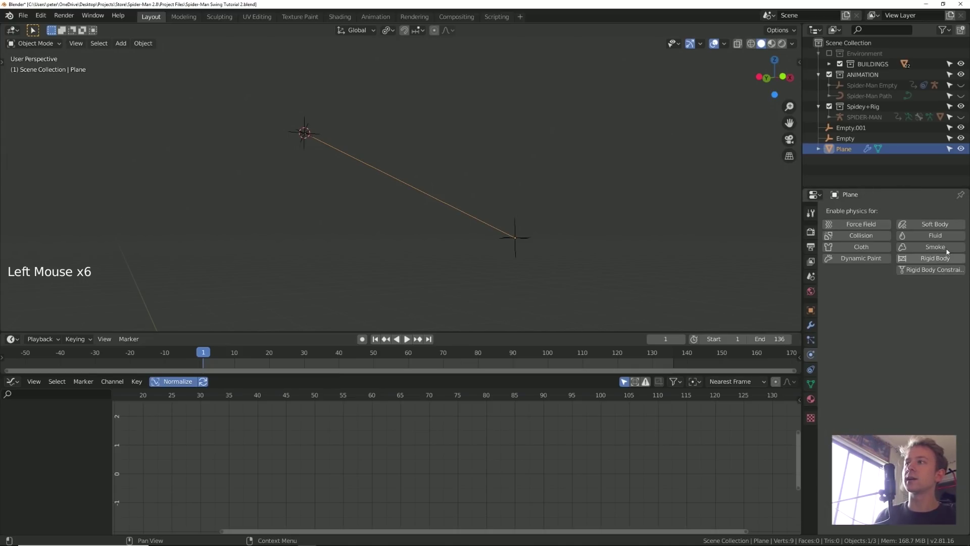
click(854, 247)
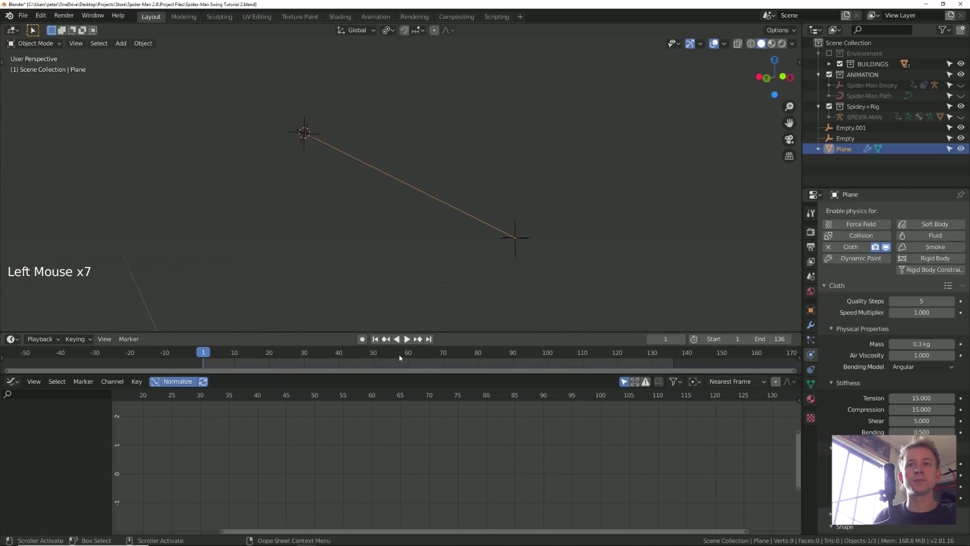
- Play the cloth simulation from the first frame to check the web line's behaviour, and return to frame 1
click(377, 342)
key(space)
key(space)
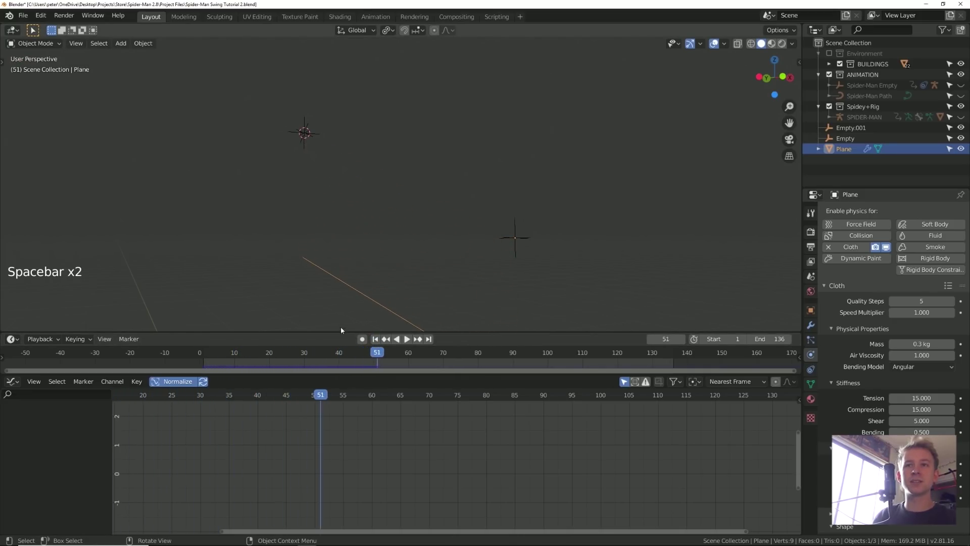
click(375, 339)
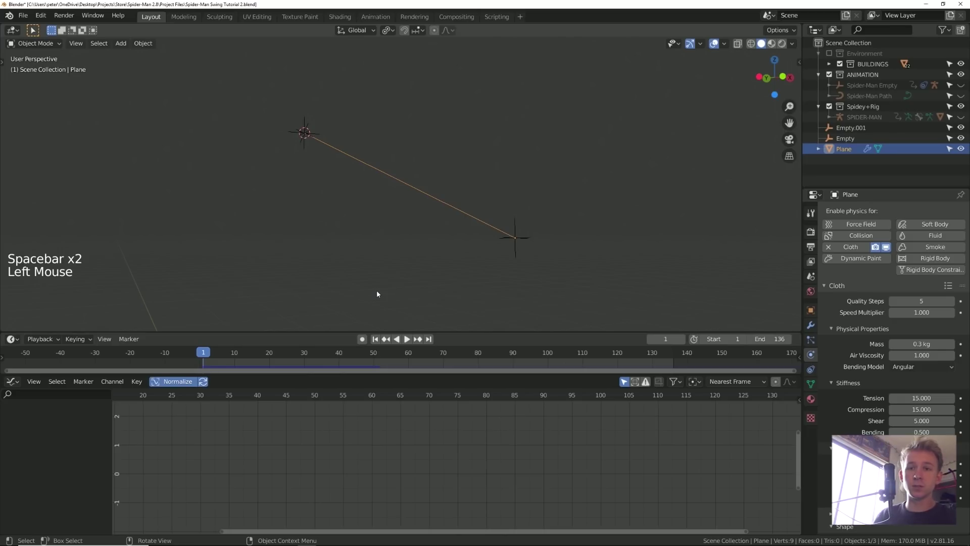
- In Edit Mode, select both end vertices of the web line and assign them to a new vertex group named Pin
key(Tab)
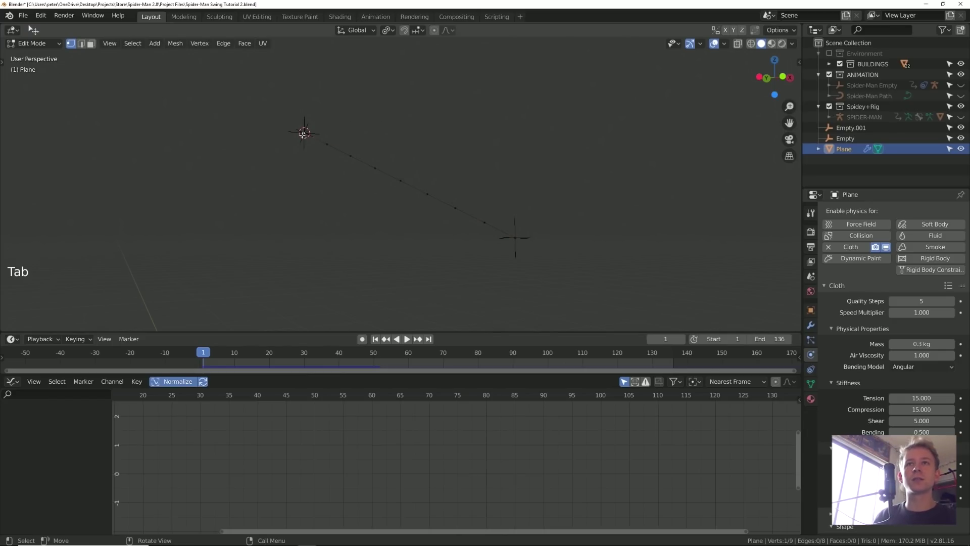
click(514, 237)
shift+click(518, 237)
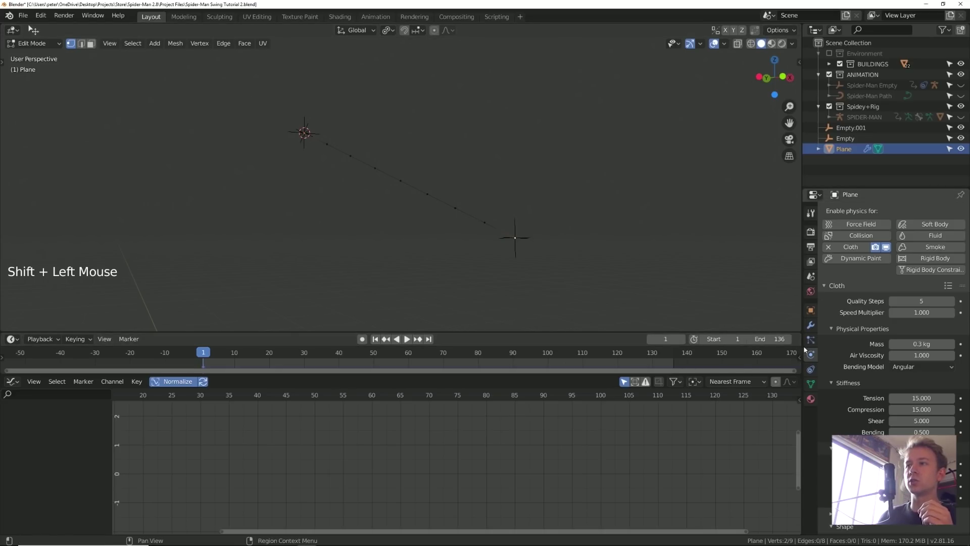
click(811, 385)
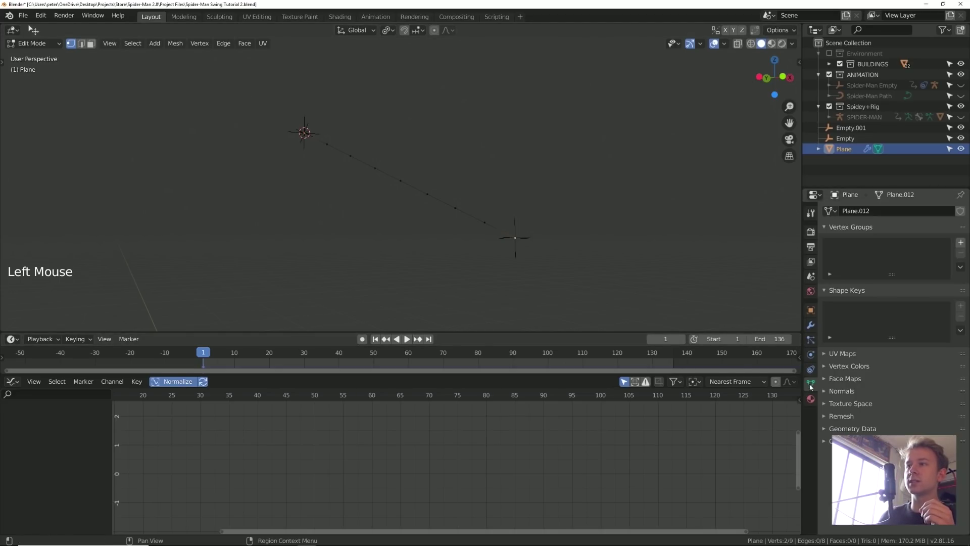
click(962, 244)
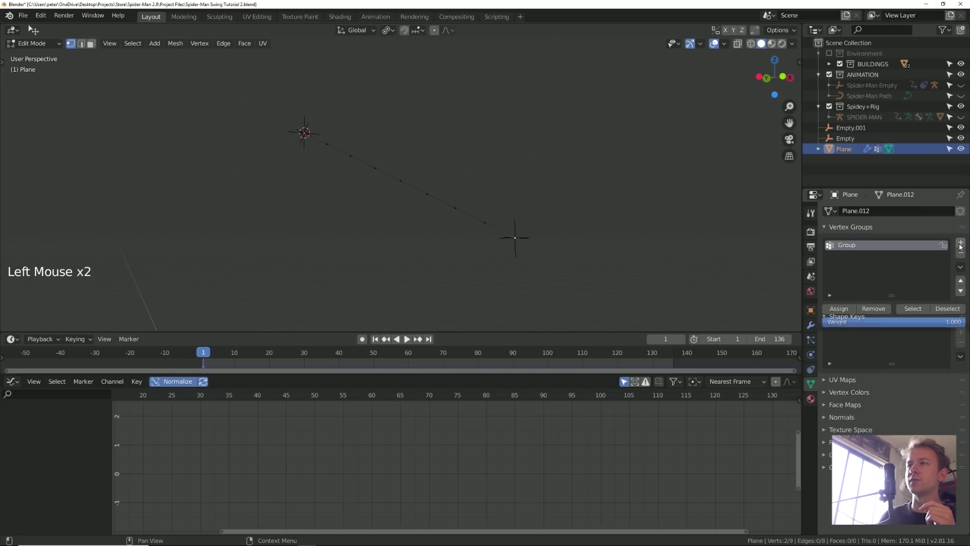
text(Pun)
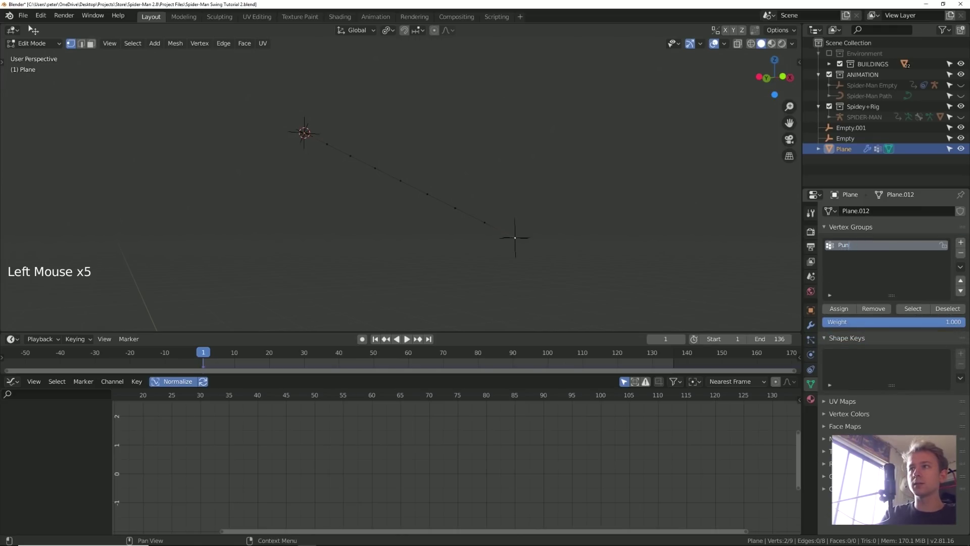
key(BackSpace)
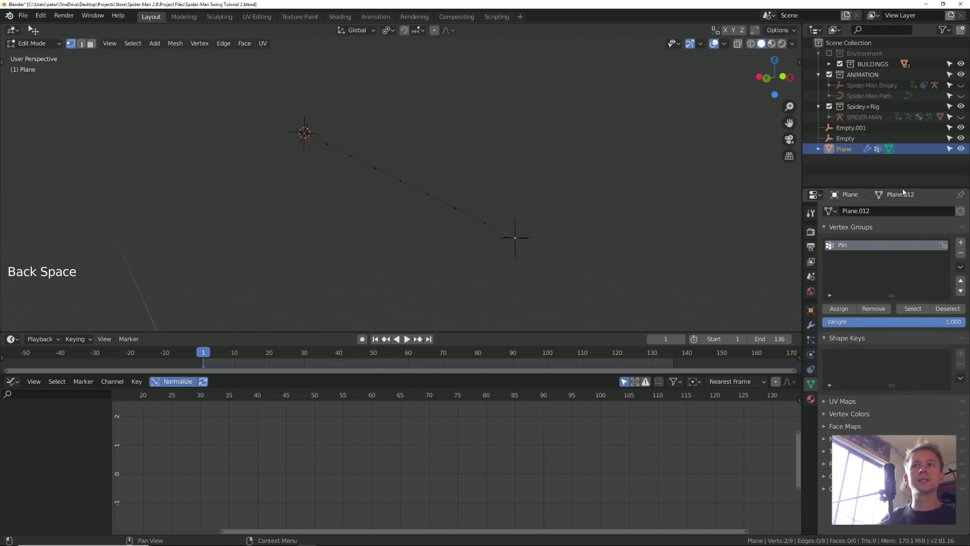
click(847, 308)
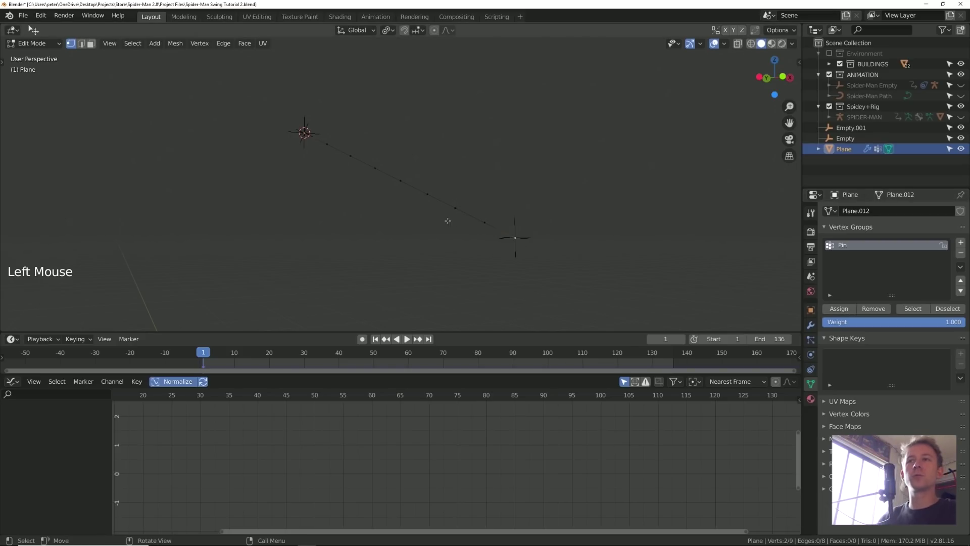
- Return to Object Mode and assign the Pin vertex group as the web line's cloth Pin Group
key(Tab)
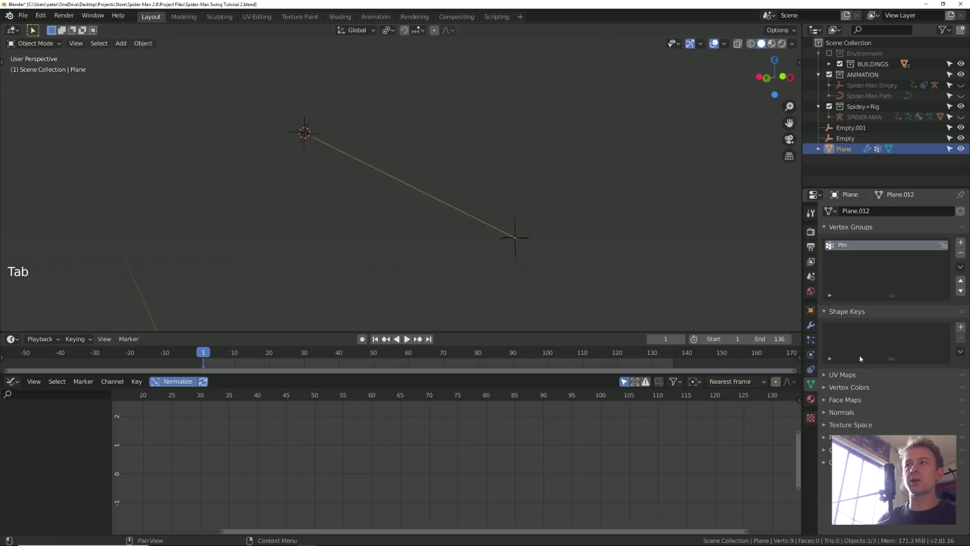
click(811, 355)
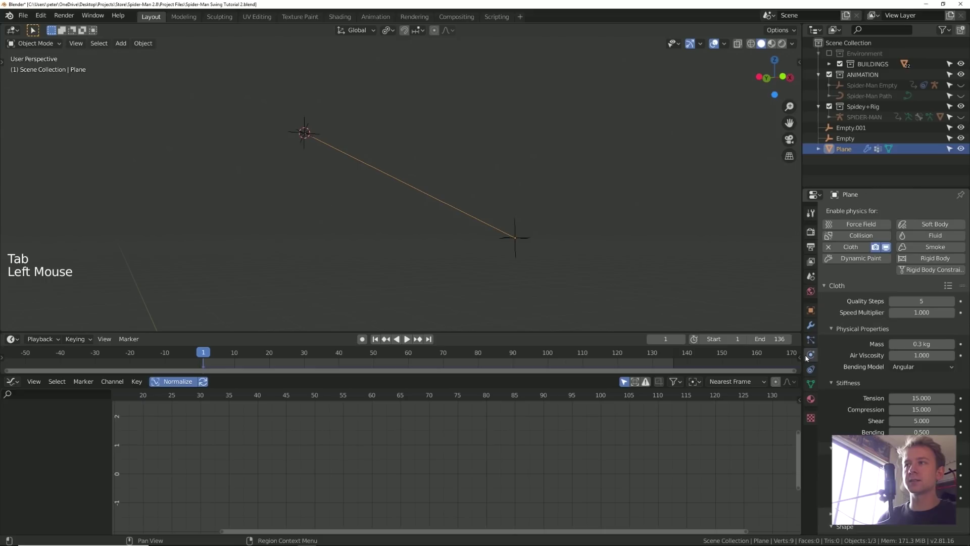
middle_drag(844, 526, 842, 442)
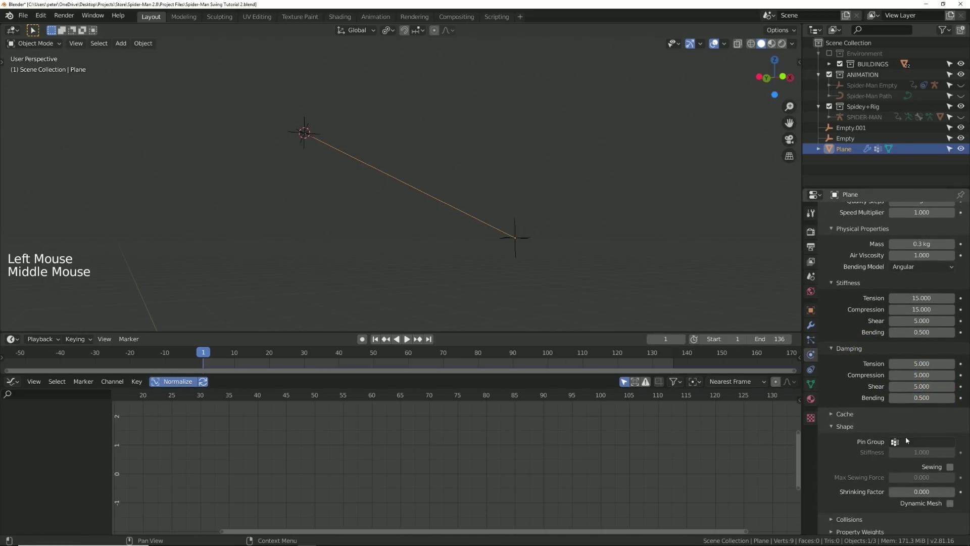
click(917, 444)
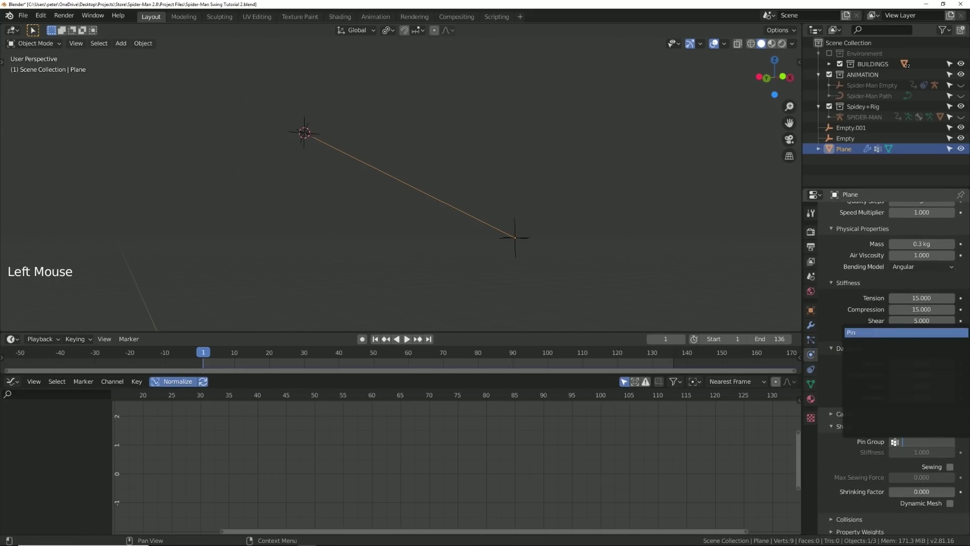
click(877, 333)
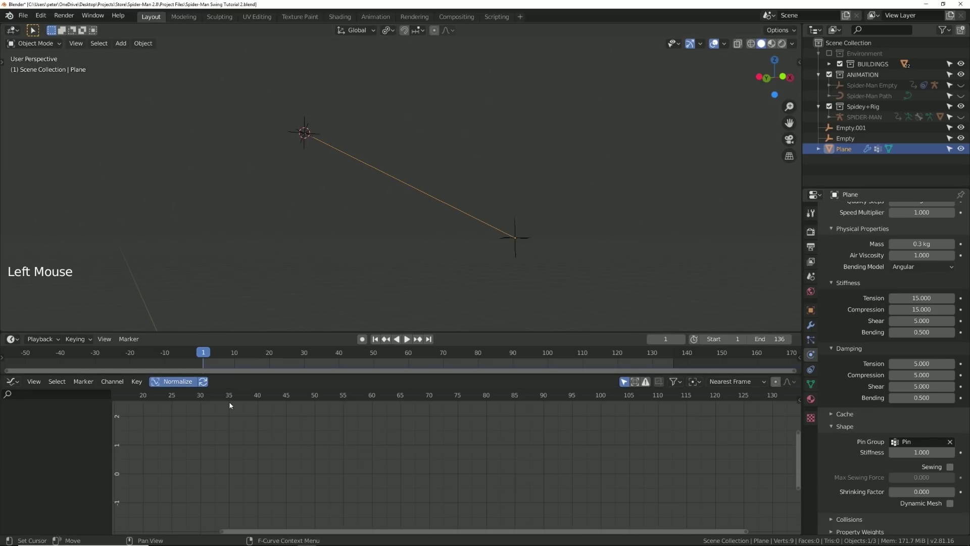
- Play the cloth simulation while test-moving the empty at the web line's lower end, discard the move, and reselect the line
click(379, 342)
key(space)
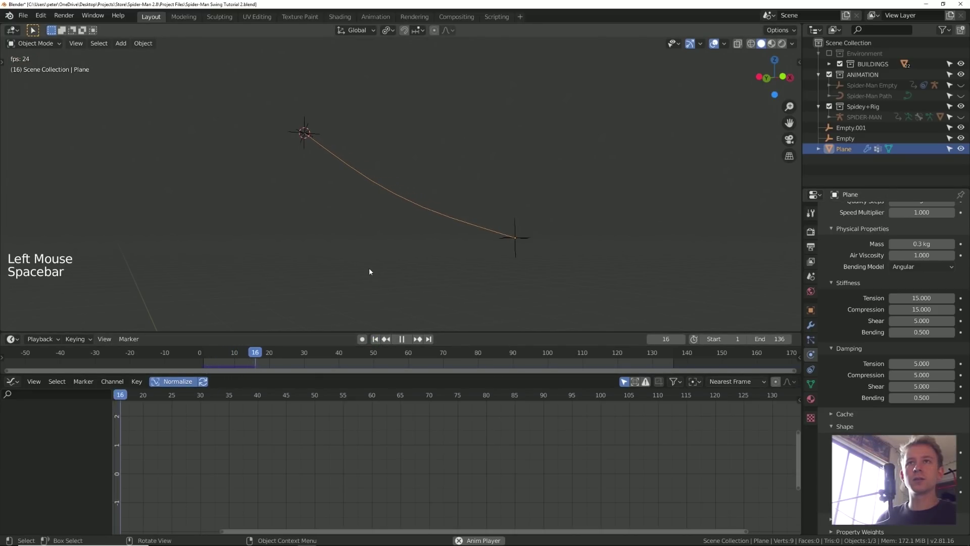
click(514, 250)
key(g)
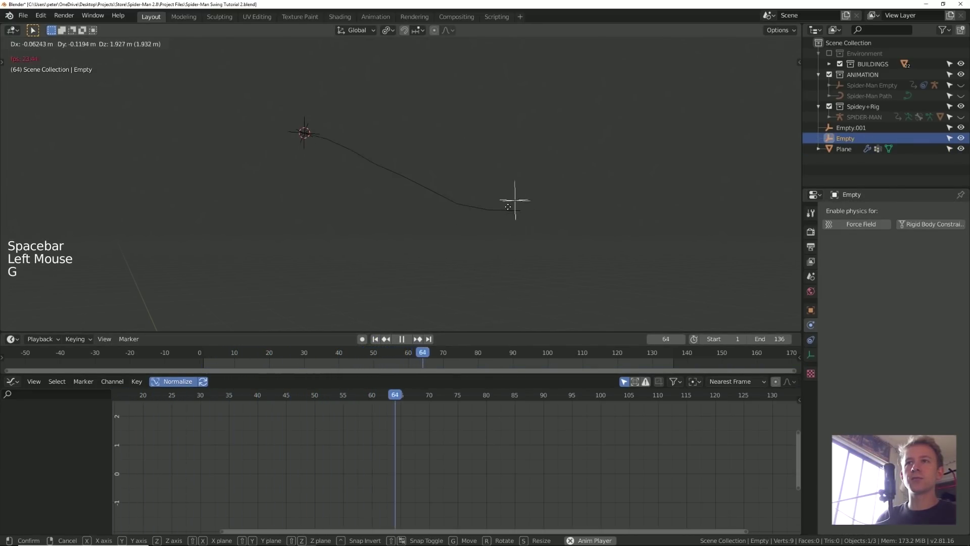
key(Escape)
key(Escape)
click(423, 193)
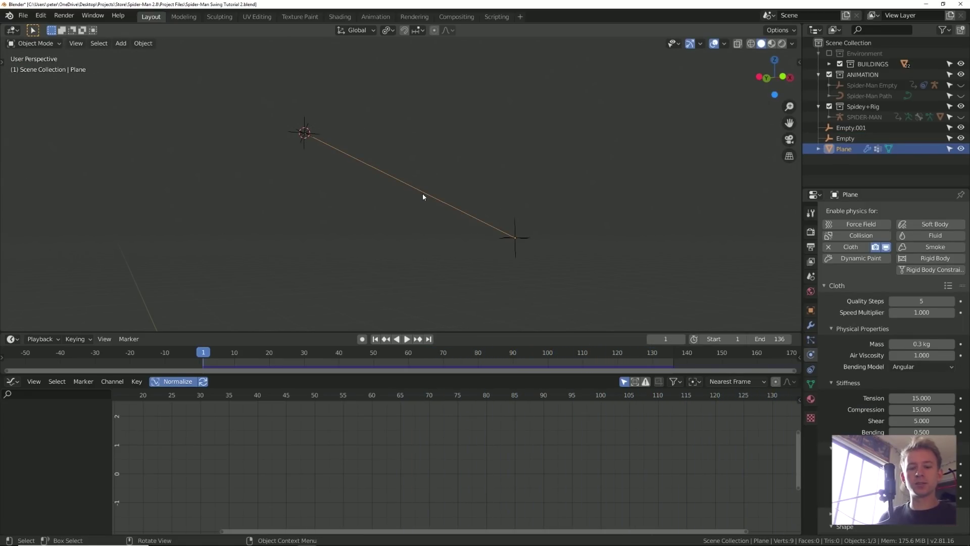
- Reveal all hidden objects, then hide Spider-Man Empty and Spider-Man Path again
key(alt+h)
middle_drag(537, 217, 408, 190)
click(533, 265)
shift+click(533, 264)
key(h)
- Select the hook empty at Spider-Man's hand and add a Child Of constraint to it
click(514, 207)
key(KP_Decimal)
key(KP_Add)
key(KP_Add)
key(KP_Add)
key(KP_Add)
key(KP_Add)
key(KP_Add)
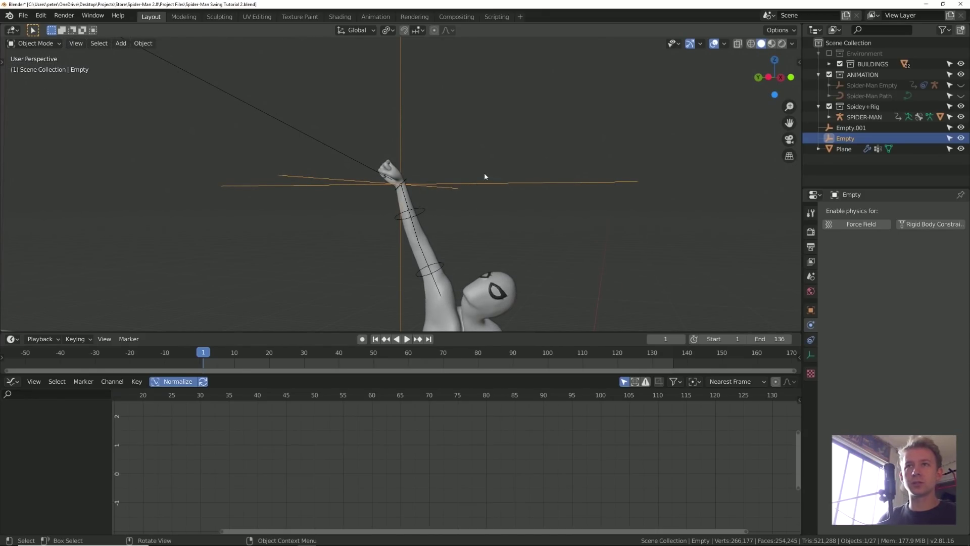
shift+click(408, 181)
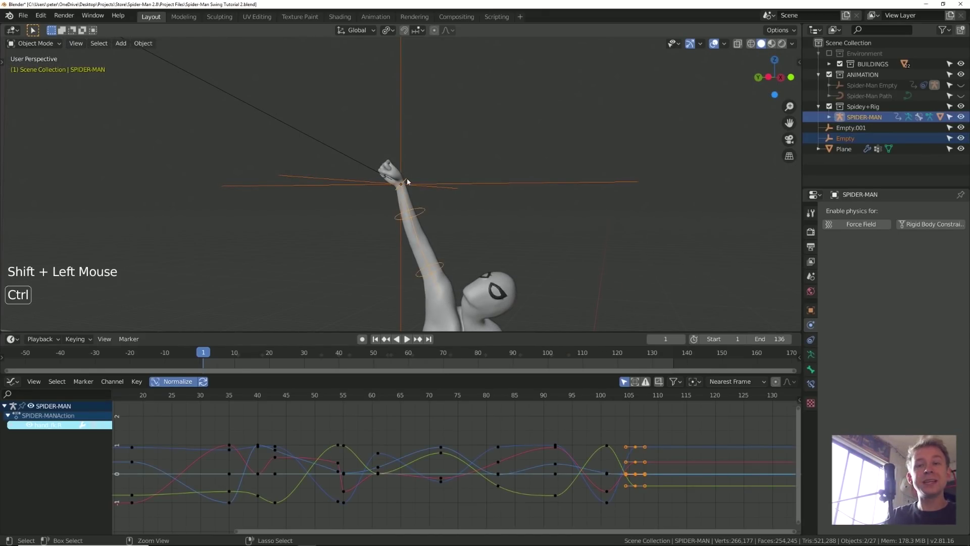
click(459, 183)
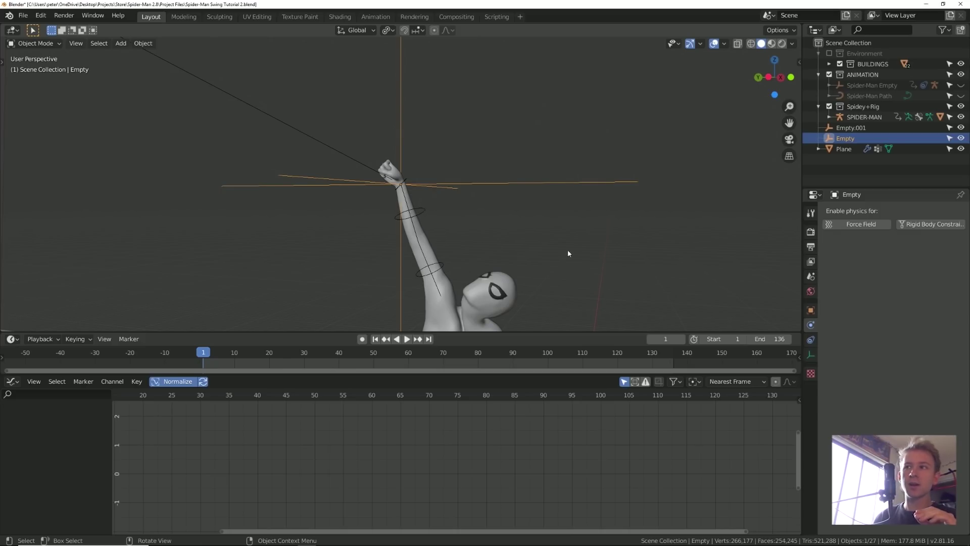
click(811, 310)
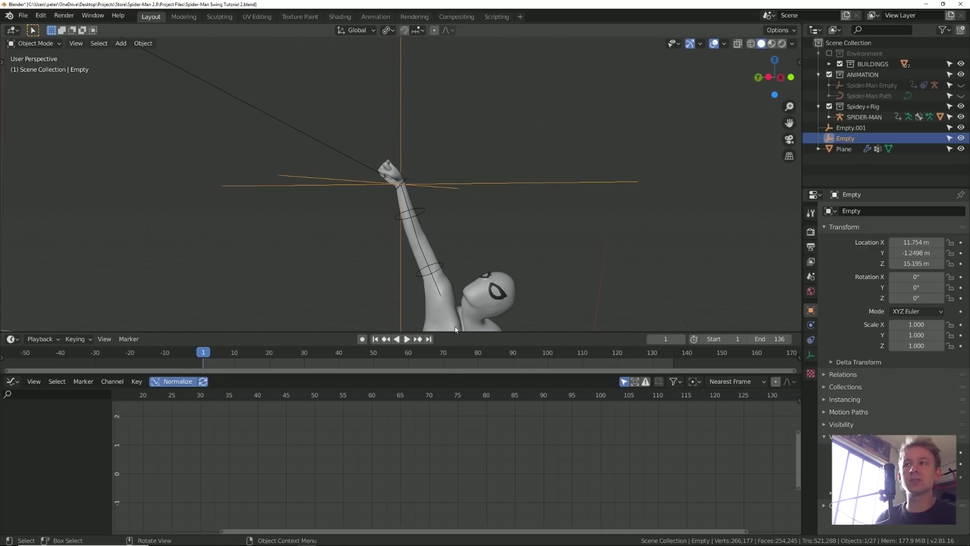
click(808, 340)
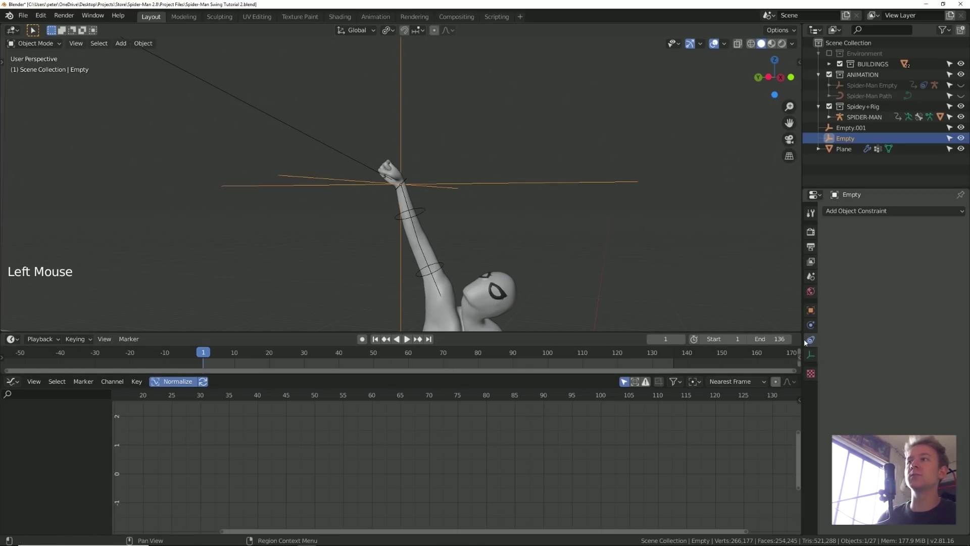
click(881, 210)
click(947, 258)
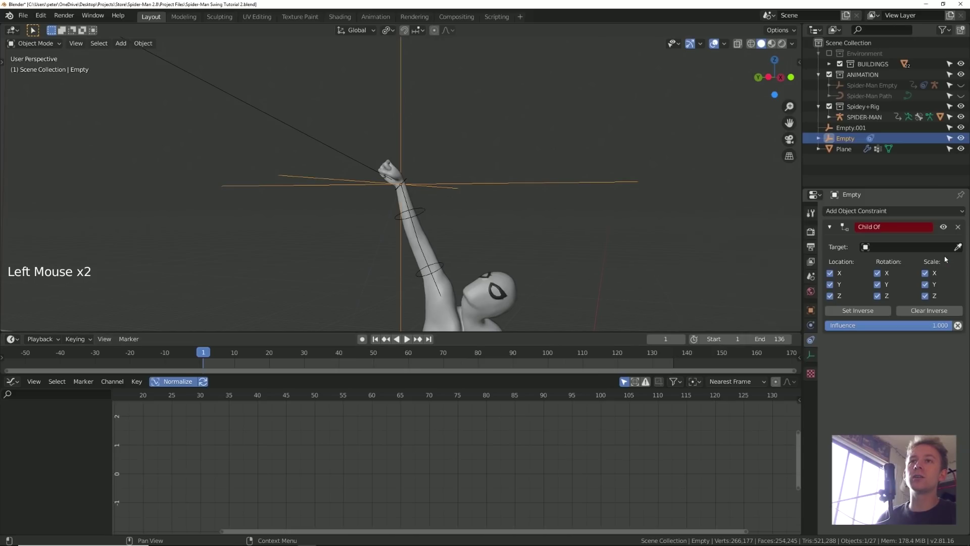
- Target the Child Of constraint to the SPIDER-MAN rig, leave its bone empty, and set the inverse
click(890, 248)
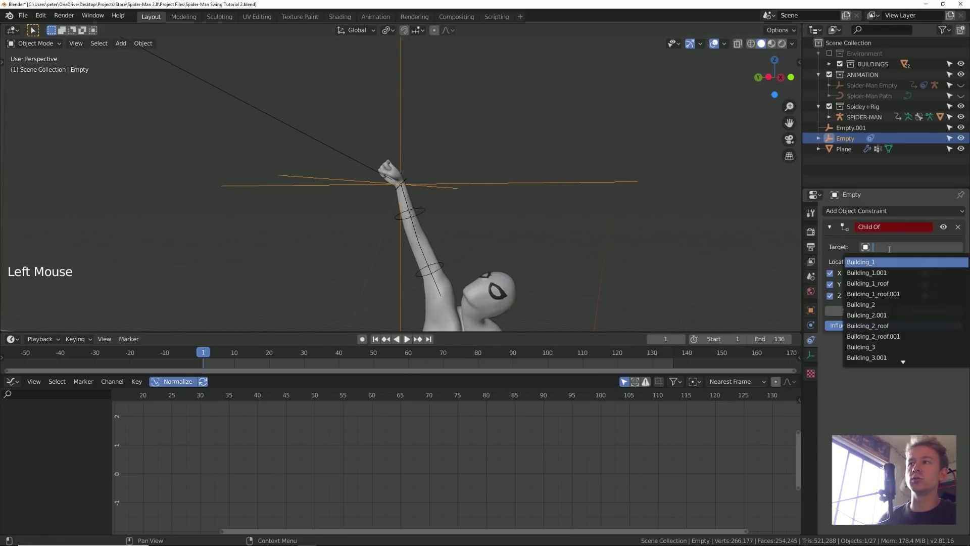
text(spider)
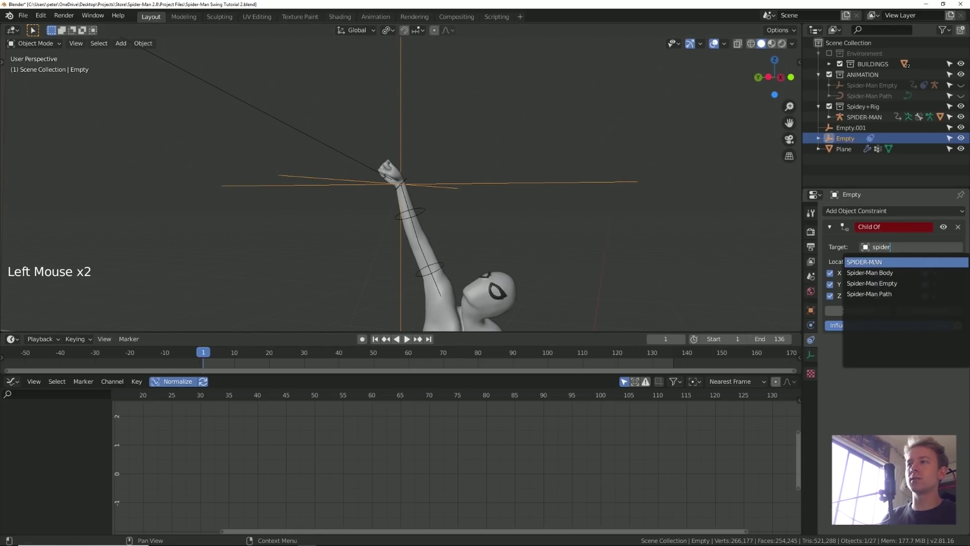
click(875, 264)
click(888, 262)
text(hand)
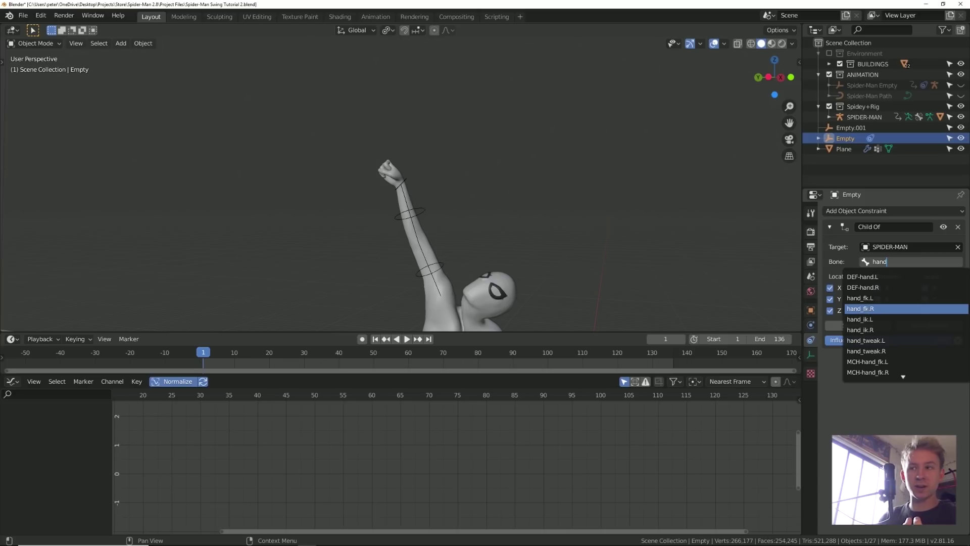
key(Escape)
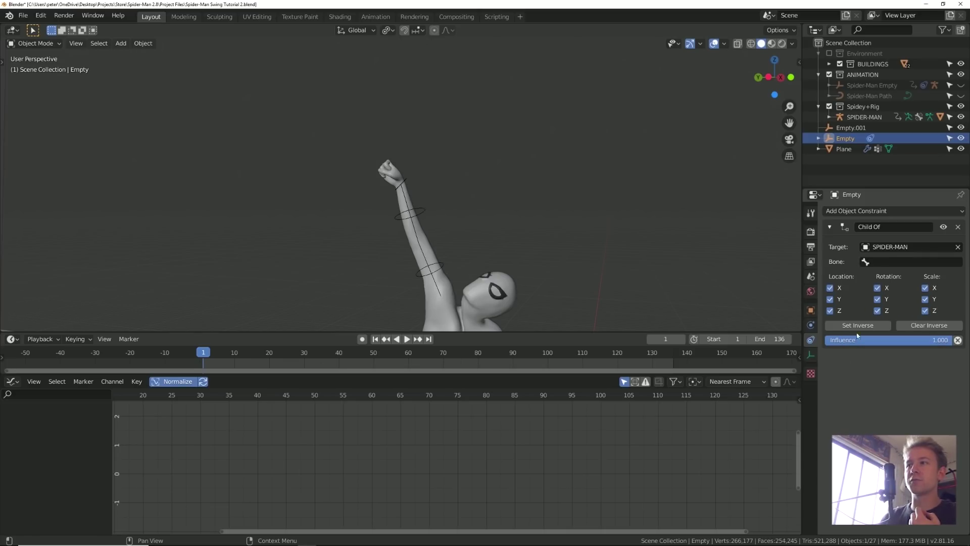
right_click(858, 331)
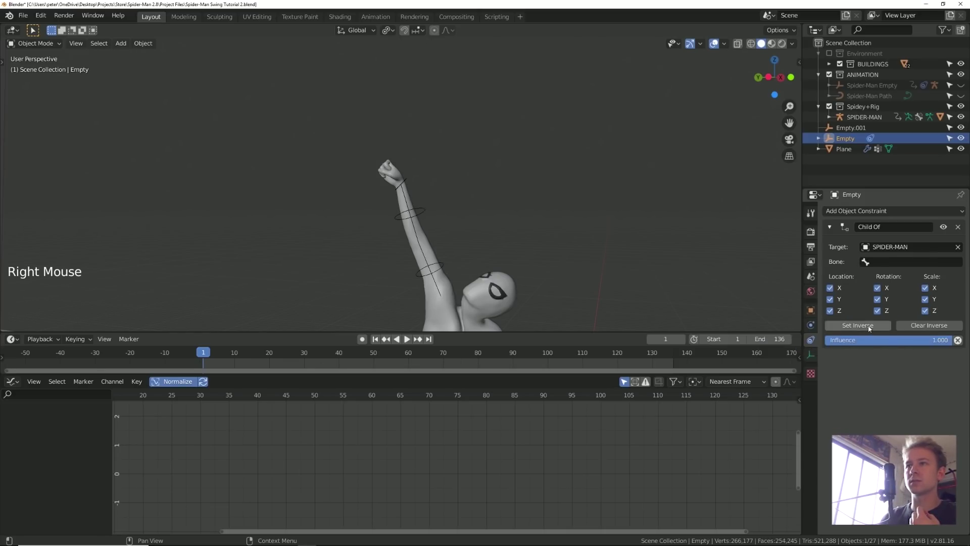
click(841, 326)
- Briefly play the animation to check the empty against Spider-Man in the wider scene, and return to frame 1
middle_drag(342, 212, 386, 210)
key(space)
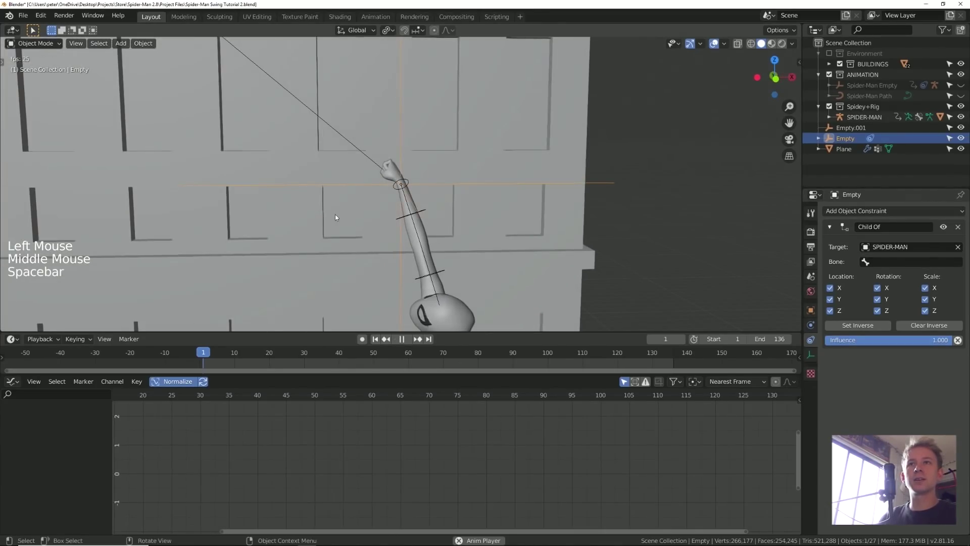
key(space)
key(KP_Subtract)
key(KP_Subtract)
key(KP_Subtract)
key(KP_Subtract)
key(KP_Subtract)
key(KP_Subtract)
key(KP_Subtract)
key(KP_Subtract)
key(KP_Subtract)
key(KP_Subtract)
key(KP_Subtract)
key(KP_Subtract)
key(KP_Subtract)
key(KP_Subtract)
key(KP_Subtract)
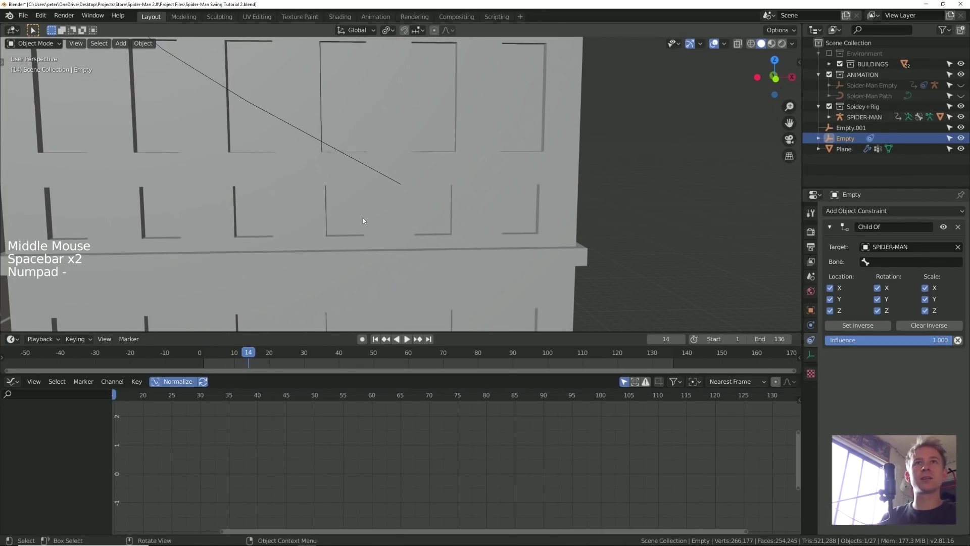
key(KP_Subtract)
key(KP_Subtract)
key(KP_Subtract)
key(KP_Subtract)
key(KP_Subtract)
middle_drag(365, 216, 268, 314)
drag(246, 354, 219, 354)
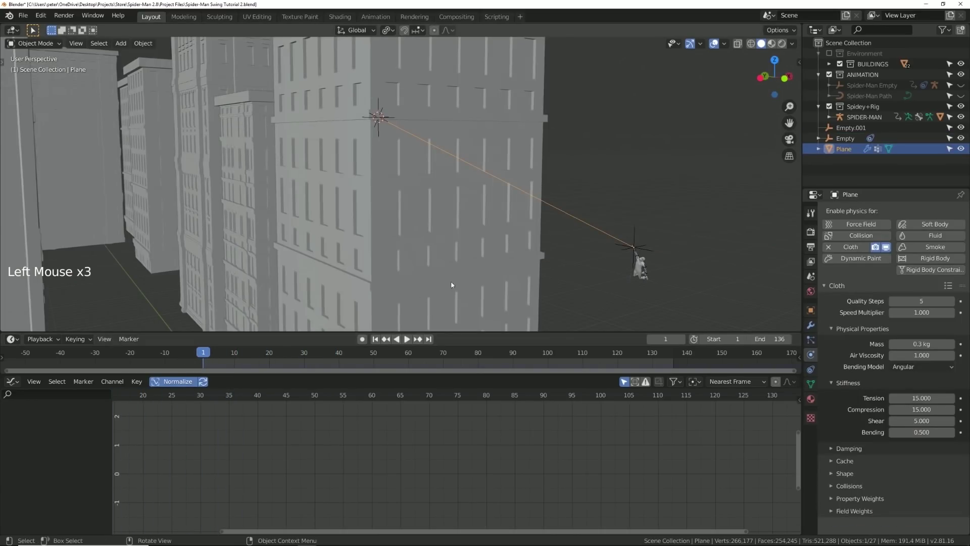
- With the web line selected, play the cloth simulation to examine how it sags during the swing
key(space)
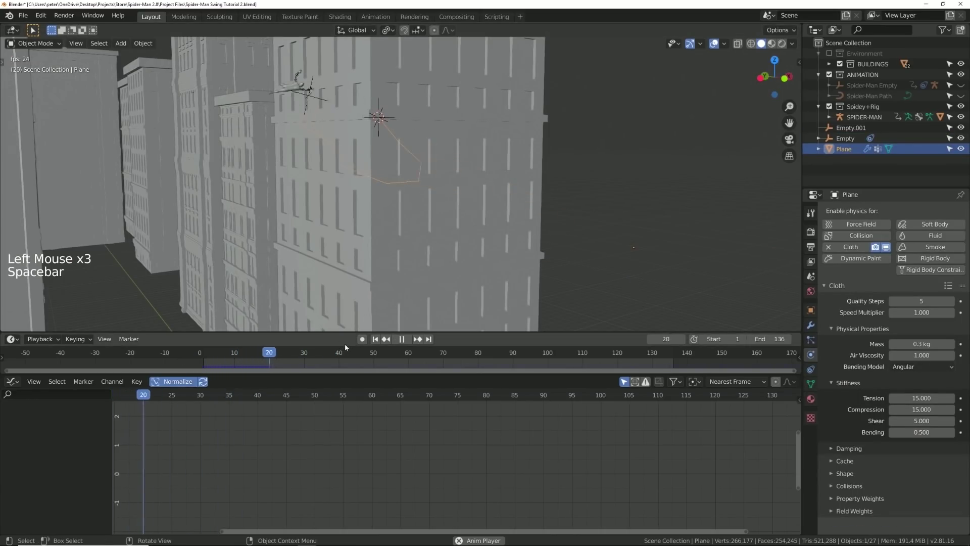
click(376, 340)
key(space)
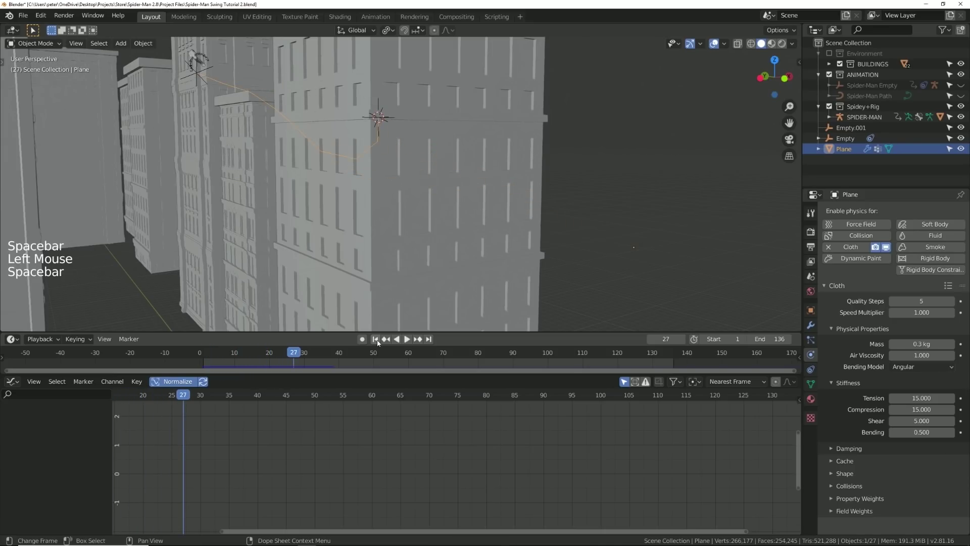
- Set the web line's cloth Shrinking Factor to 0.5
click(845, 473)
middle_drag(942, 482, 943, 418)
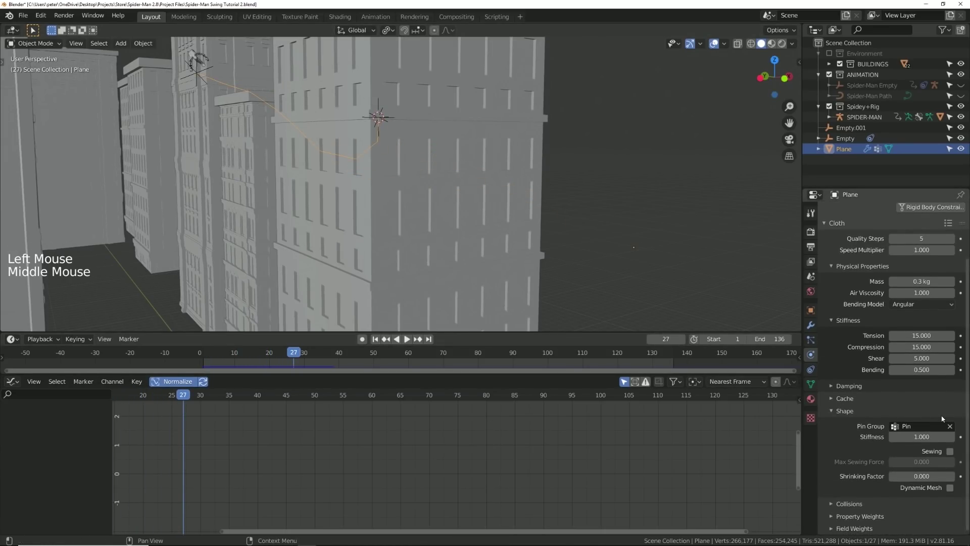
click(925, 476)
text(0.5)
key(Return)
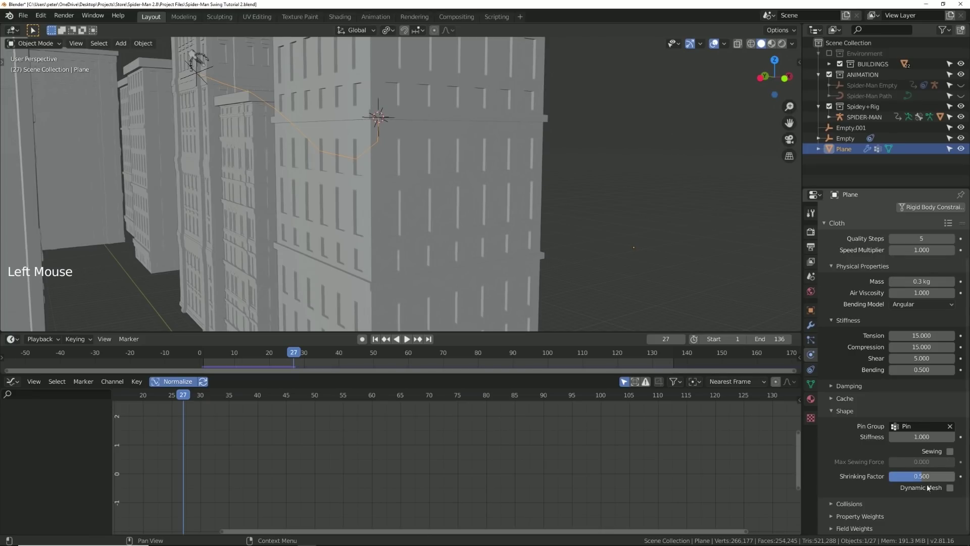
- Play the simulation from the first frame to check the web line's tension, and return to the start
click(375, 339)
key(space)
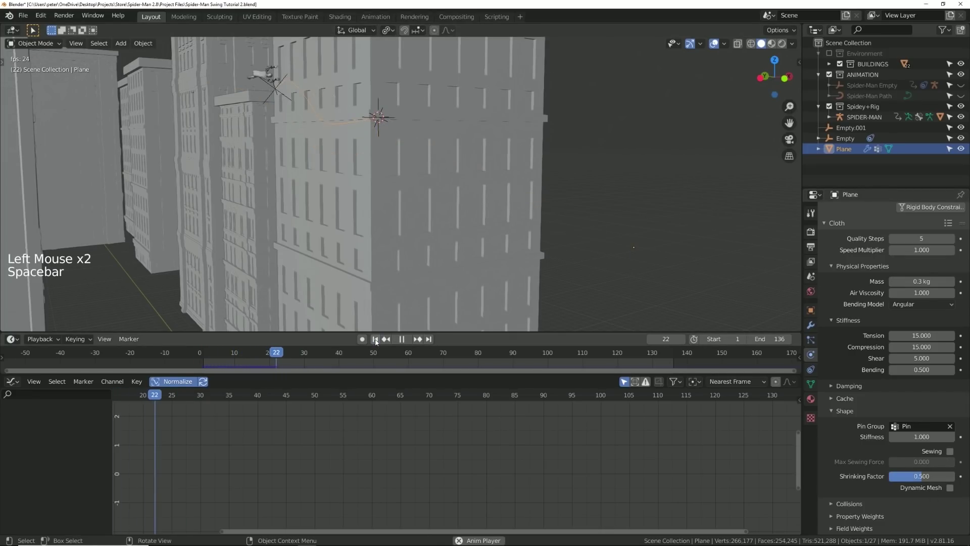
key(space)
click(376, 338)
- Set the web line's cloth Shrinking Factor to 1 and play the simulation to check it
click(919, 476)
text(1)
key(Return)
key(space)
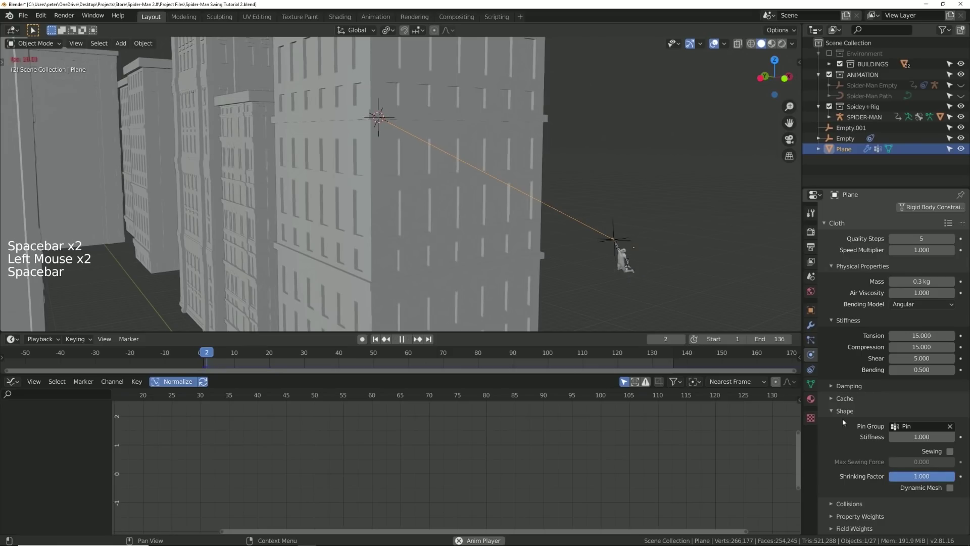
key(space)
click(275, 354)
key(space)
key(space)
- Keyframe the web line's cloth Shrinking Factor at 1 on frame 16 and at 0 on frame 23
drag(205, 353, 255, 352)
key(i)
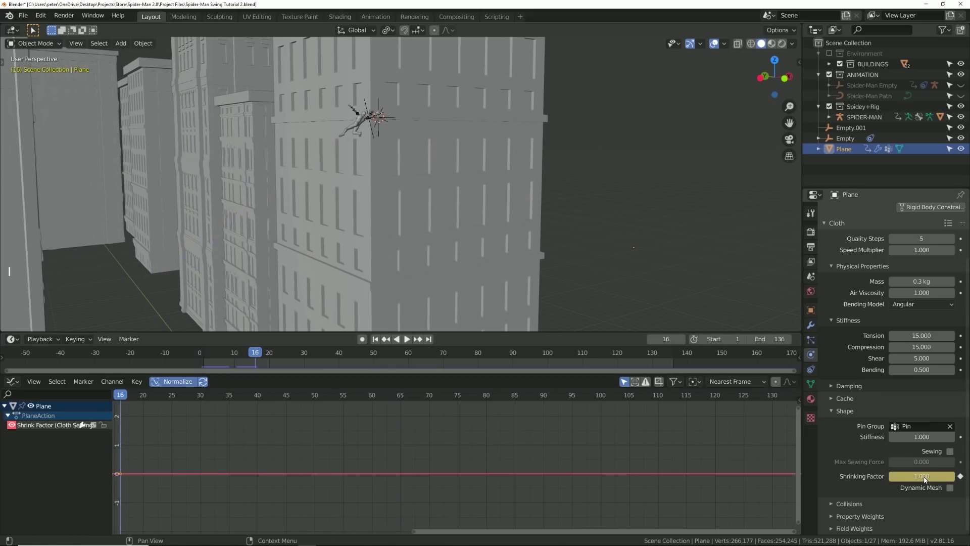
key(space)
key(space)
key(space)
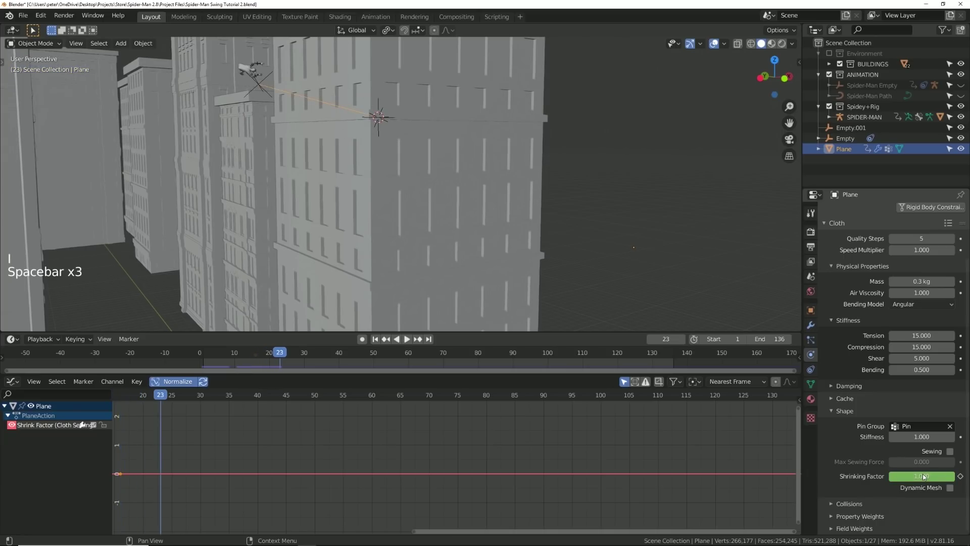
click(924, 477)
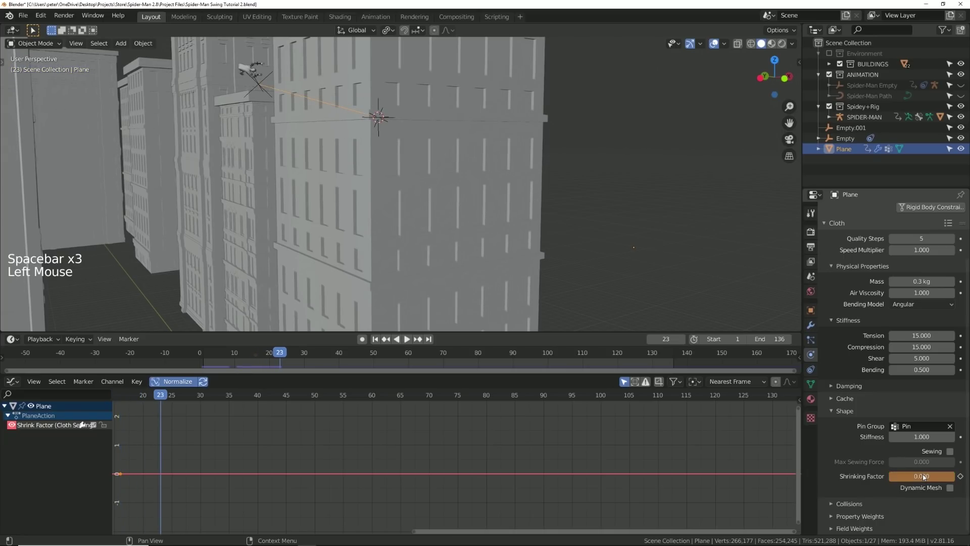
key(i)
- Replay the web simulation from the first frame, stop at frame 31, and select the hook empty at Spider-Man's hand
click(375, 340)
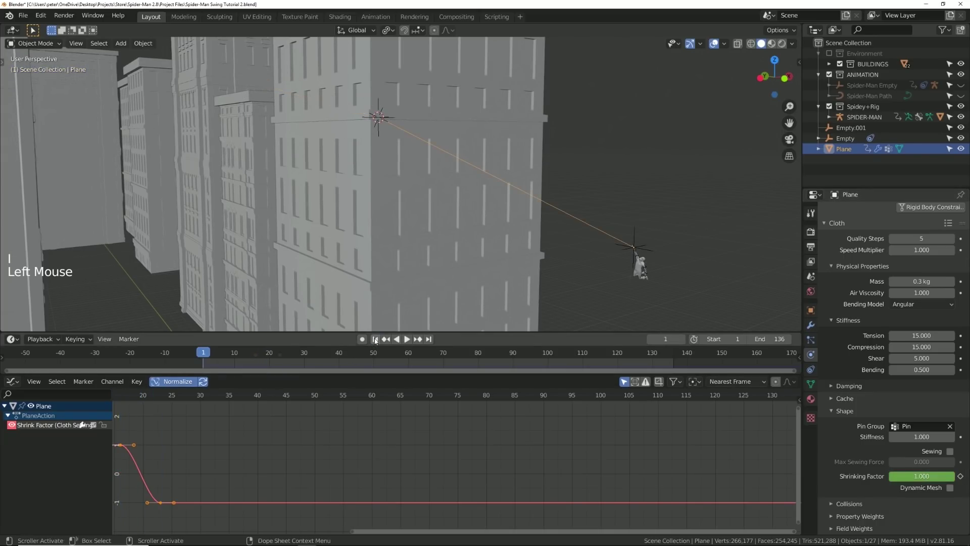
key(space)
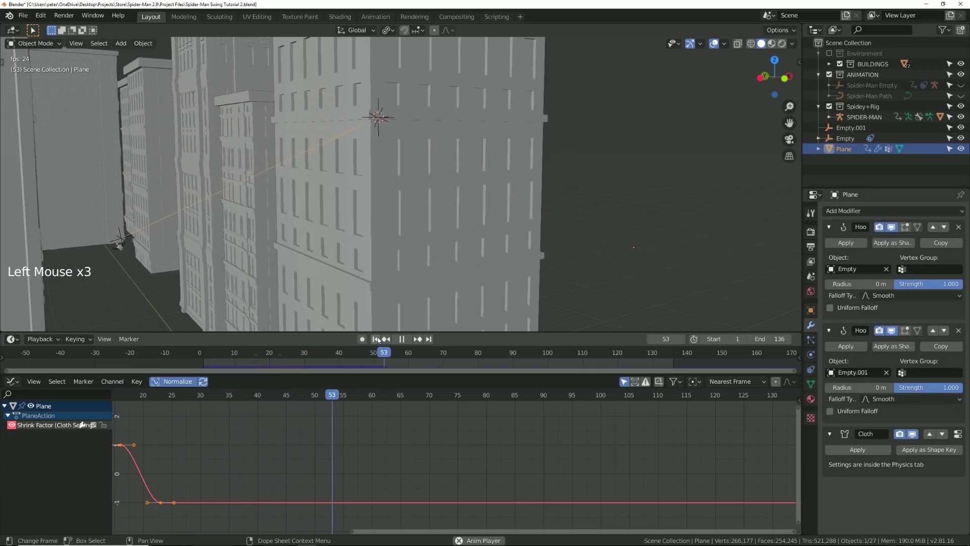
click(378, 340)
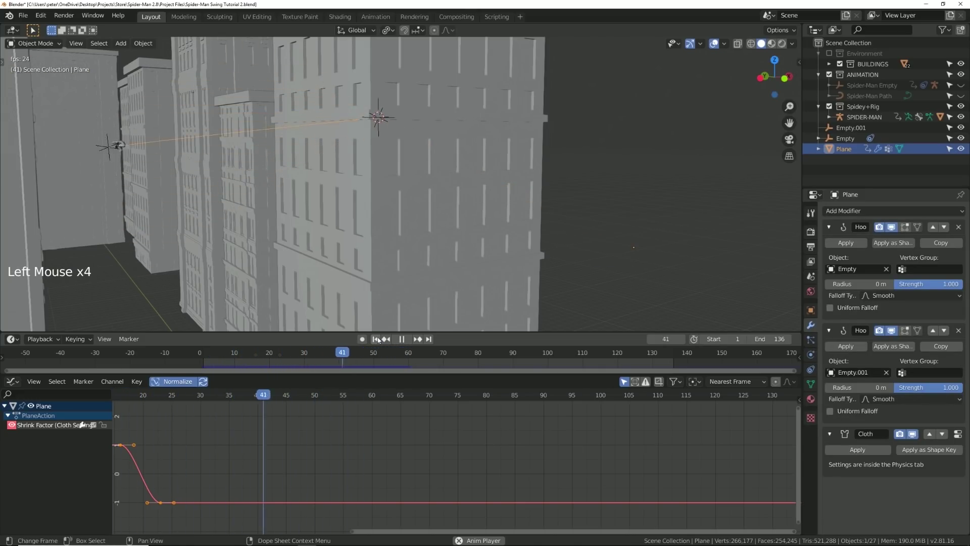
key(space)
click(151, 75)
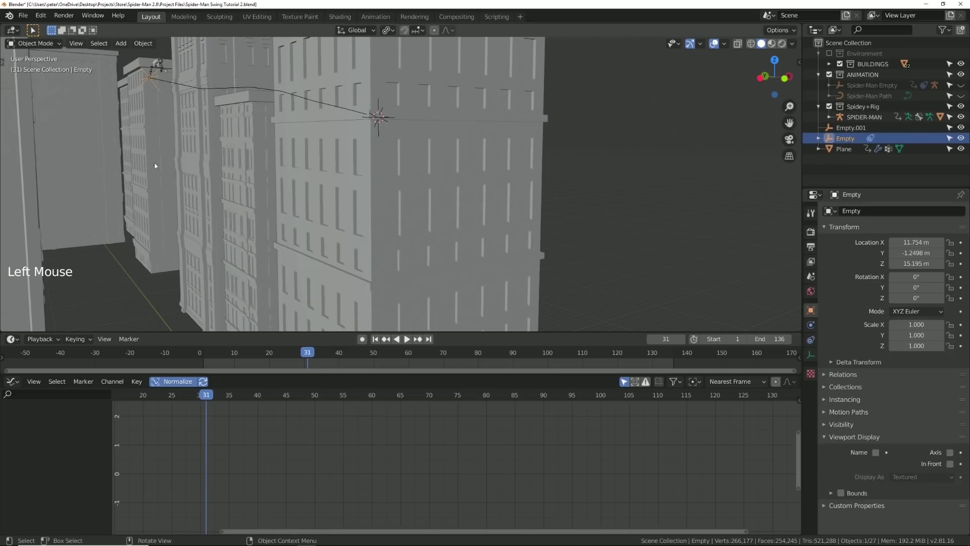
- Keyframe the Influence of the hook empty's Child Of constraint at 1 on frame 18 and at 0 on frame 30
click(810, 339)
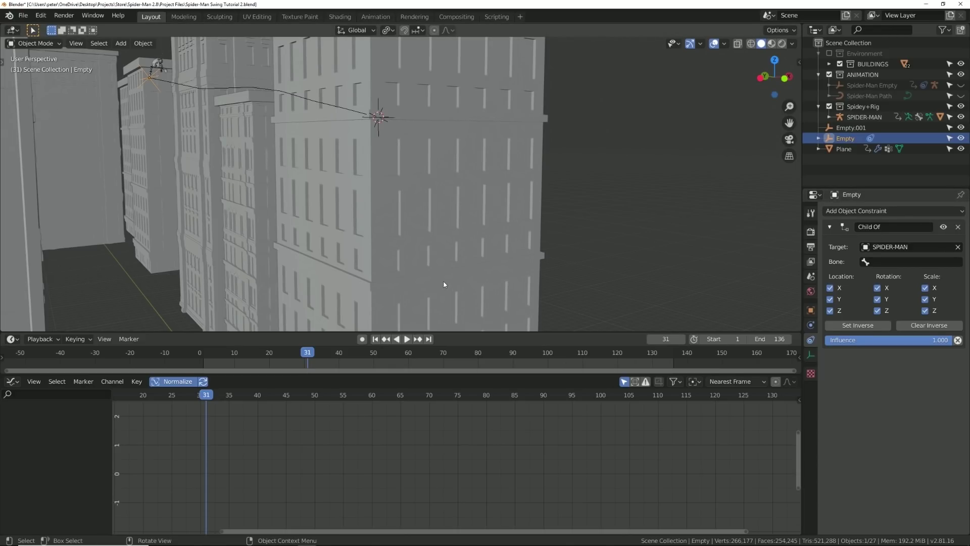
drag(255, 348, 262, 363)
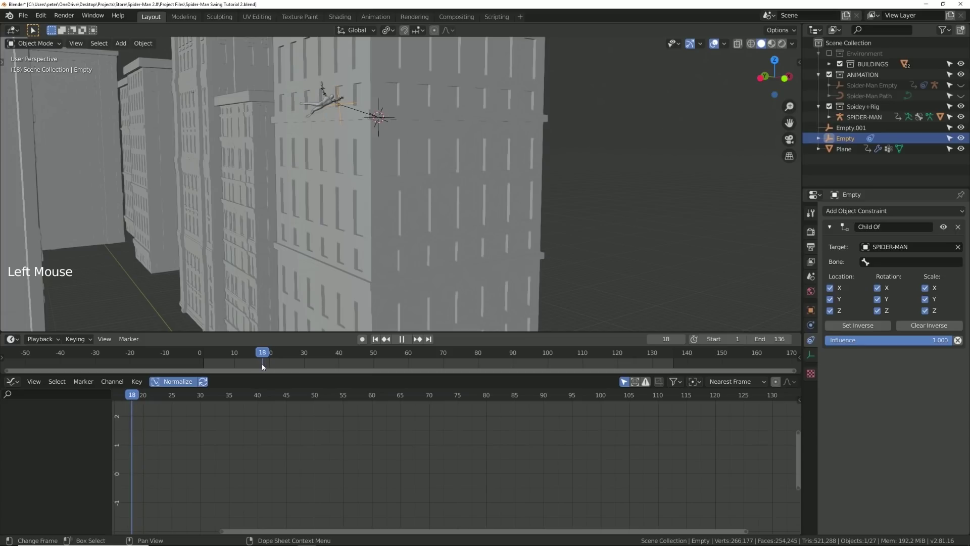
key(i)
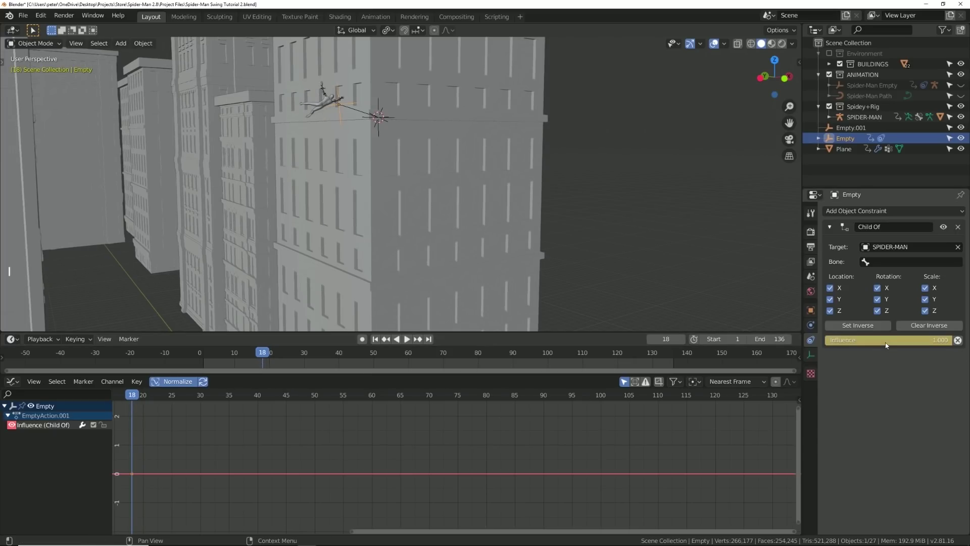
key(space)
key(space)
key(space)
drag(886, 339, 826, 340)
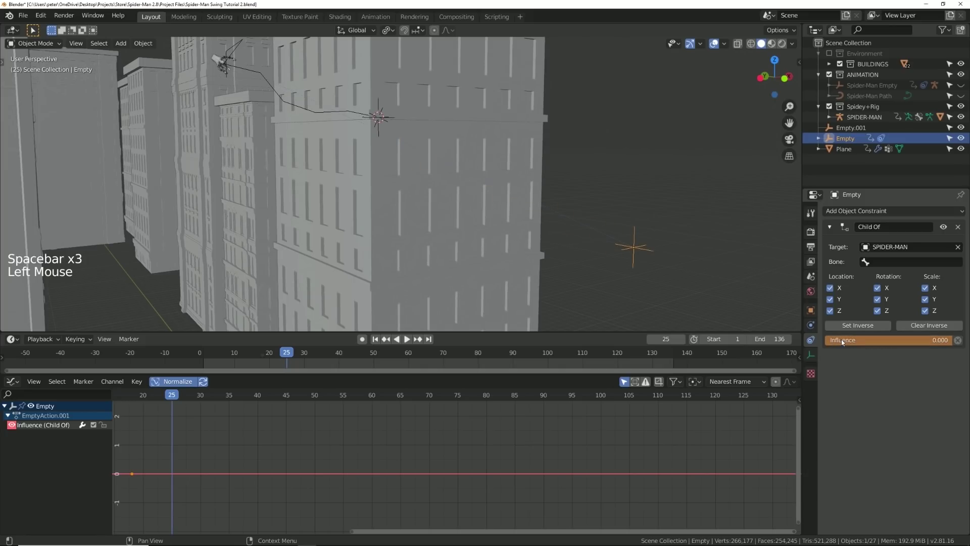
key(i)
- Replay the swing from the first frame to check how the web end detaches from Spider-Man's hand
click(375, 339)
key(space)
key(space)
click(375, 341)
key(space)
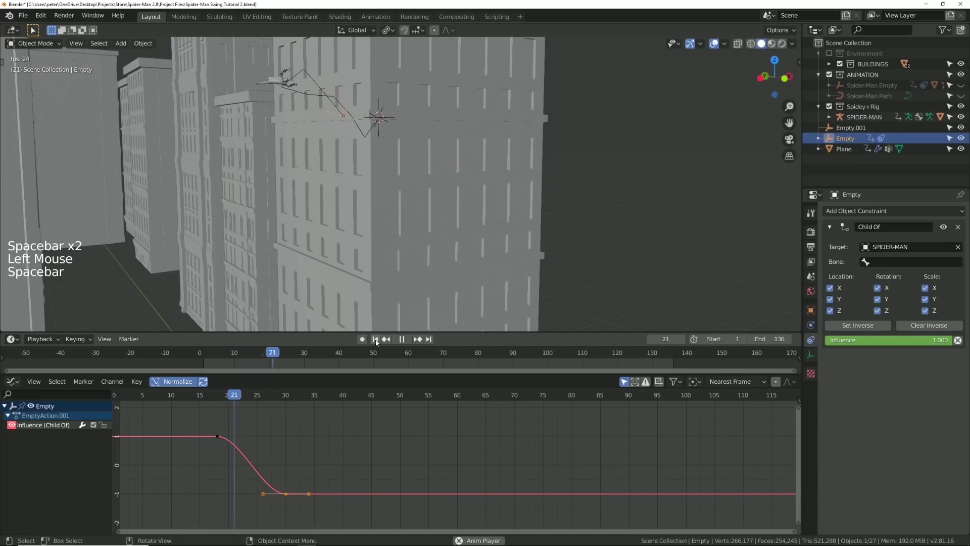
key(space)
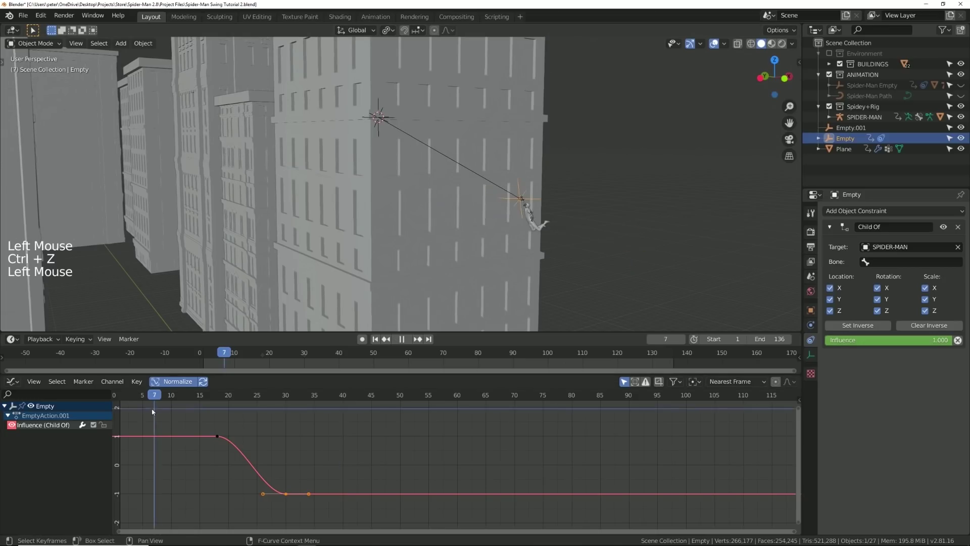
- Insert a transform keyframe for the hook empty on frame 18, at Spider-Man's hand
drag(153, 406, 217, 403)
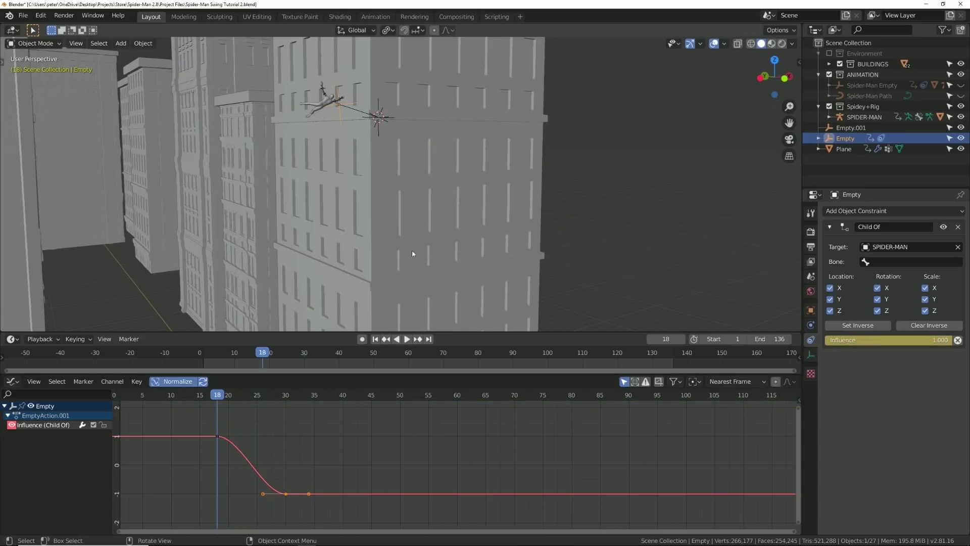
key(i)
click(412, 237)
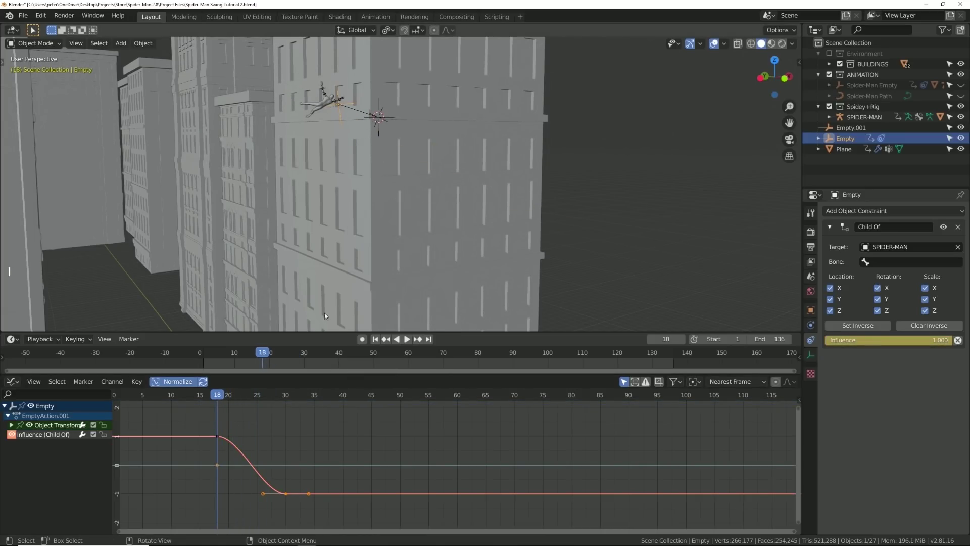
- On frame 30, move the released hook empty beside the building below the web's anchor, keyframe it there, and replay the release
drag(217, 397, 286, 398)
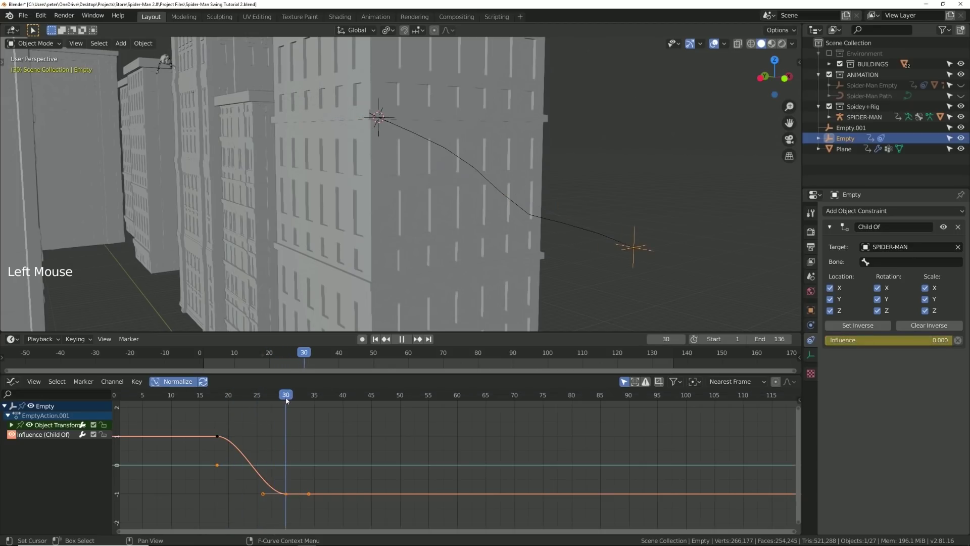
key(g)
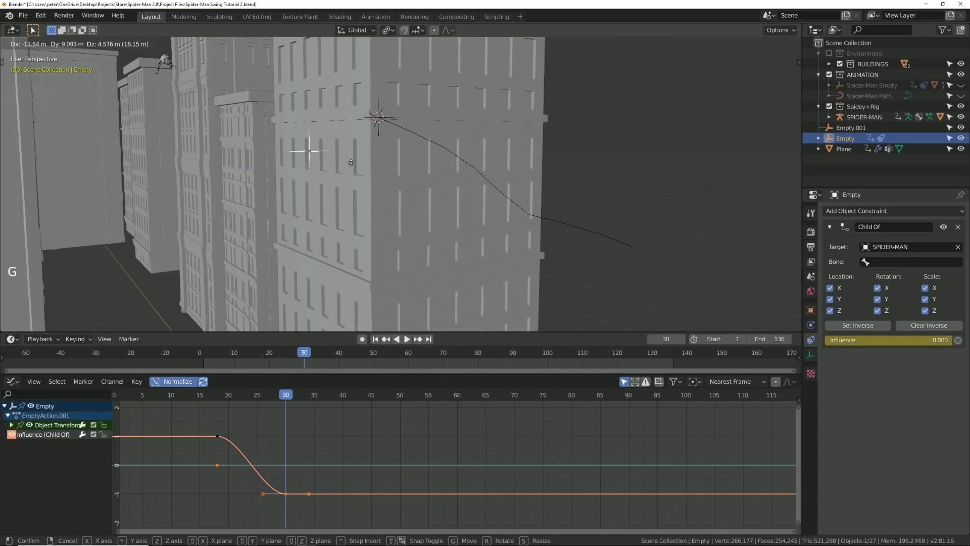
click(309, 254)
alt+middle_drag(309, 254, 419, 258)
key(g)
key(g)
key(i)
click(411, 260)
click(266, 399)
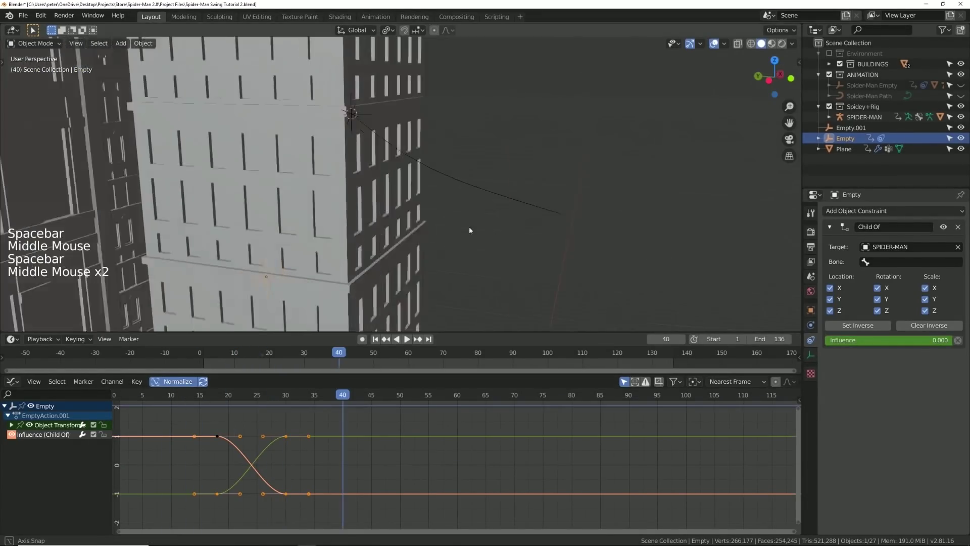
- Select the web line and set its cloth Compression stiffness to 15.04
middle_drag(470, 228, 547, 218)
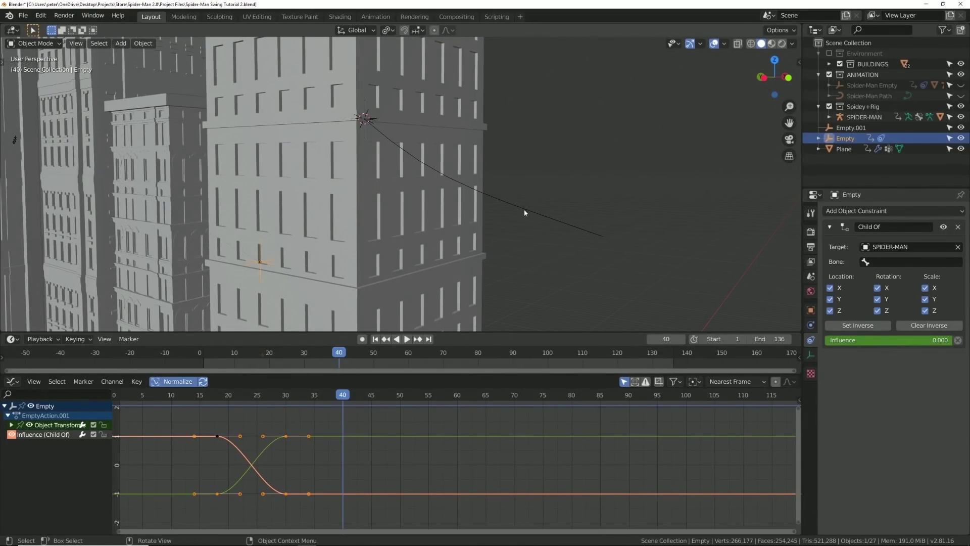
click(525, 210)
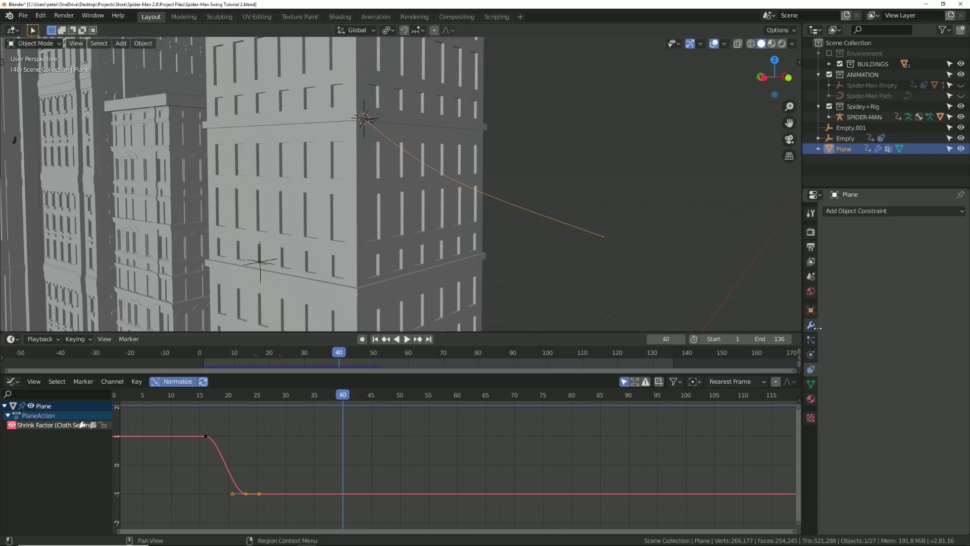
click(811, 355)
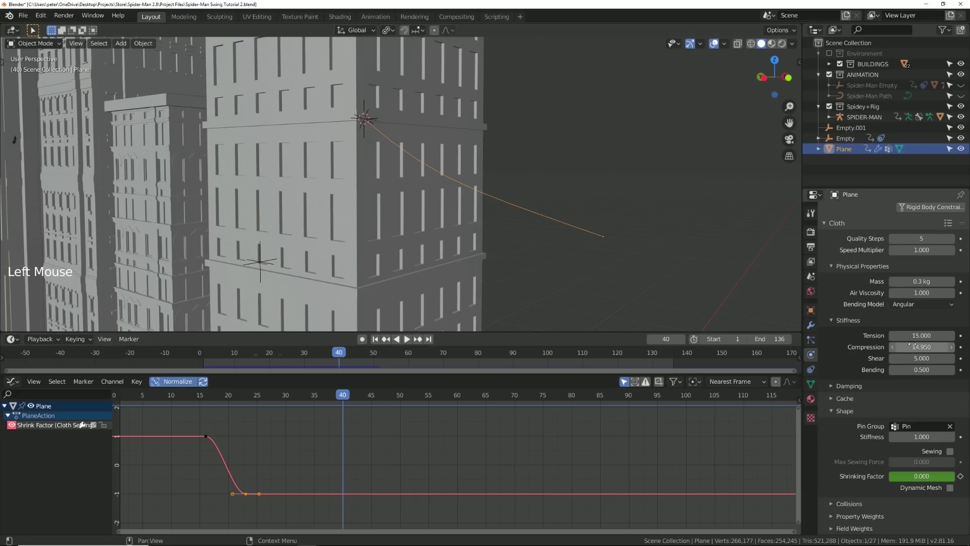
shift+drag(922, 347, 919, 346)
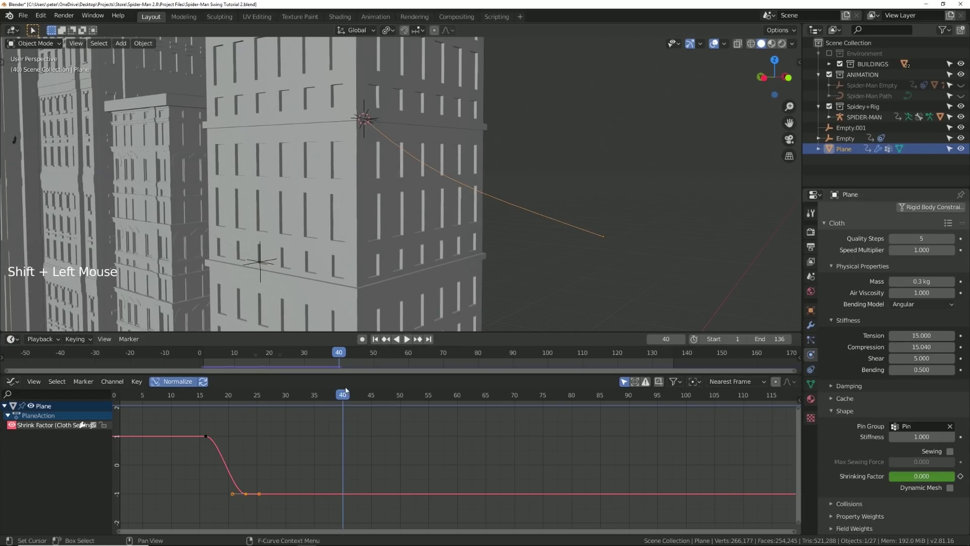
- Play the web simulation from the first frame with everything deselected, then replay its release around frame 20
click(375, 339)
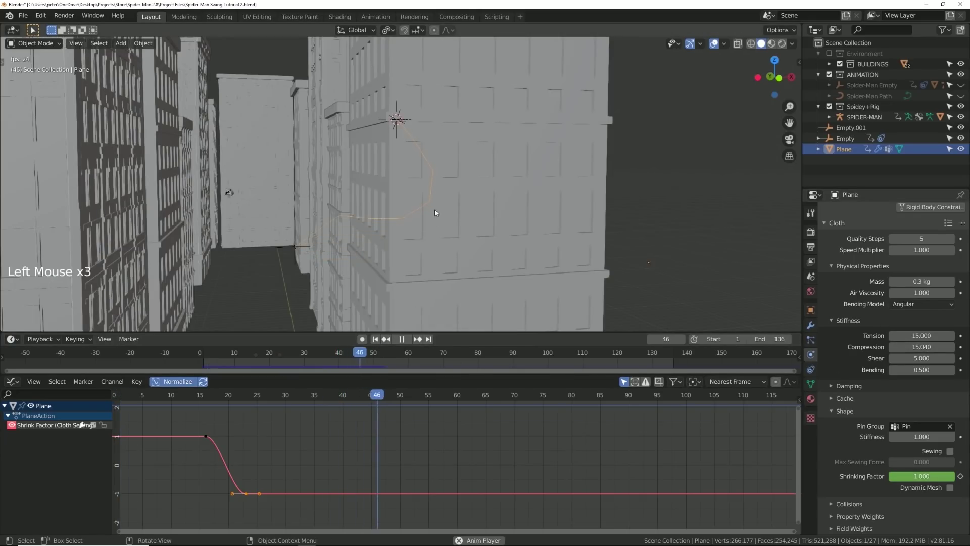
key(alt+a)
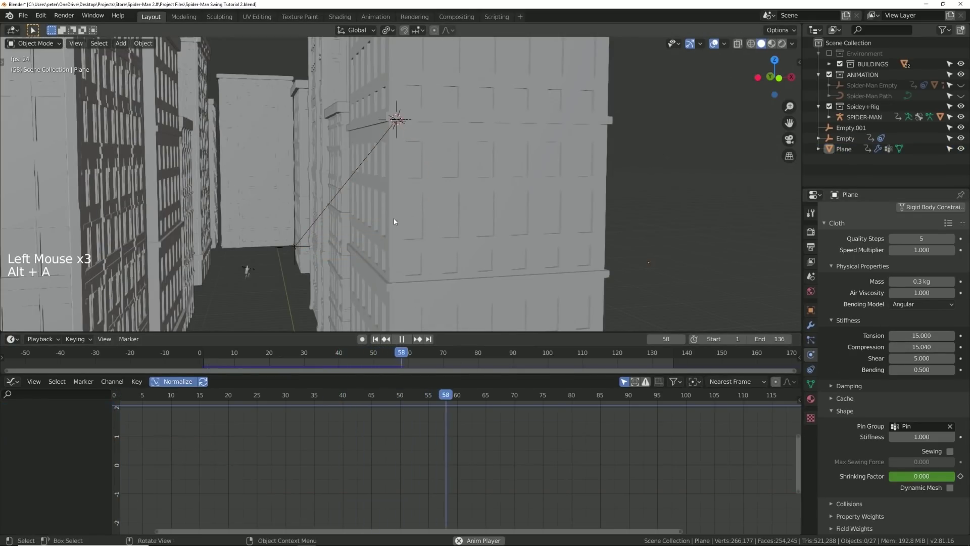
key(space)
click(376, 339)
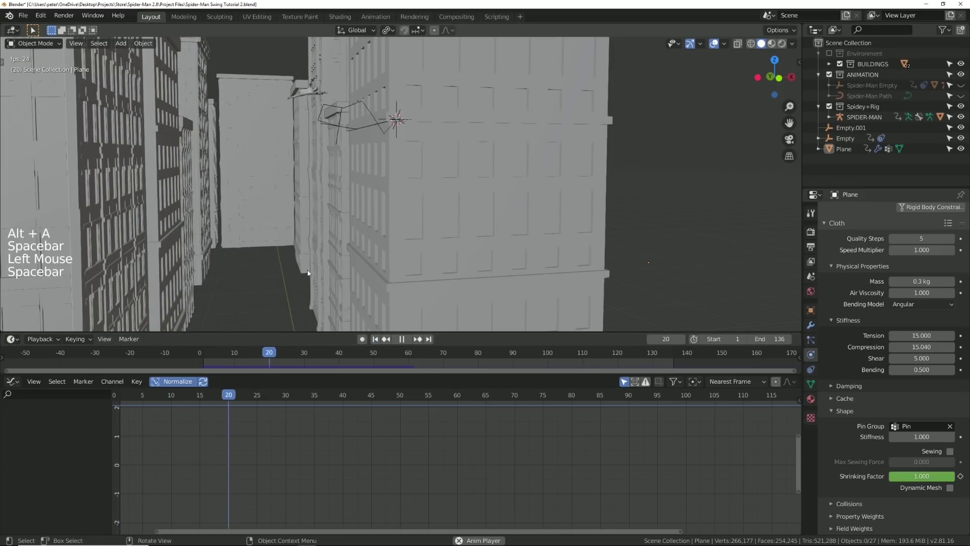
key(space)
- Collapse the web line's existing modifiers and add a Screw modifier with an angle of 0.02°
click(341, 114)
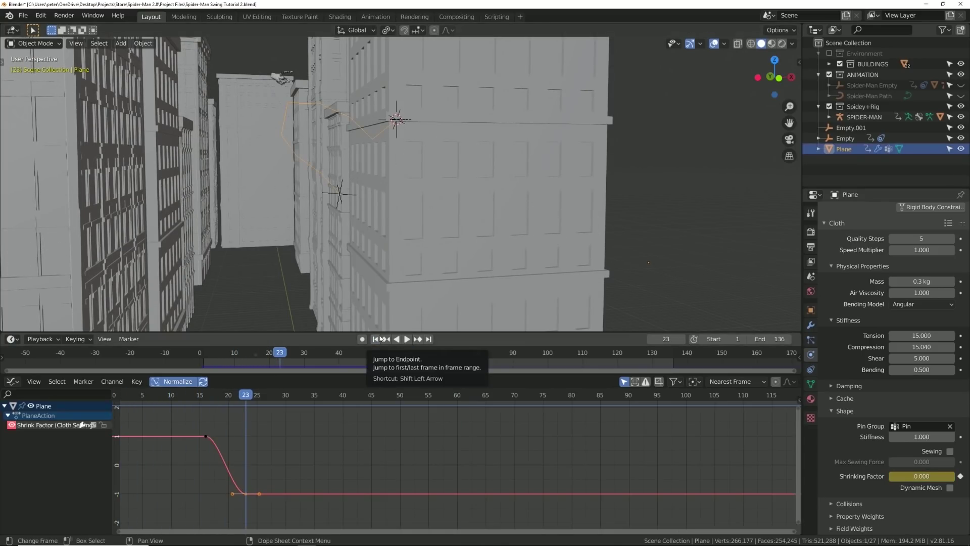
click(811, 326)
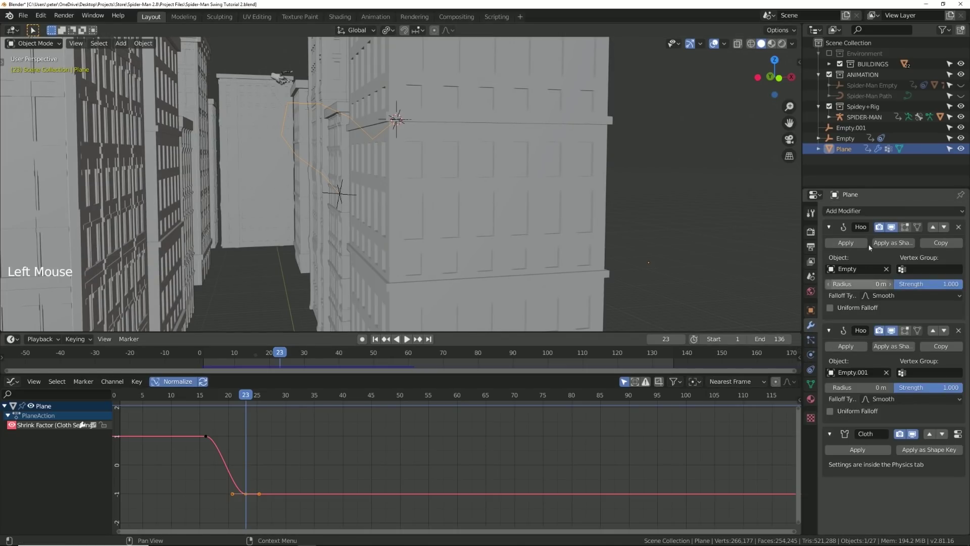
click(829, 227)
click(828, 245)
click(830, 263)
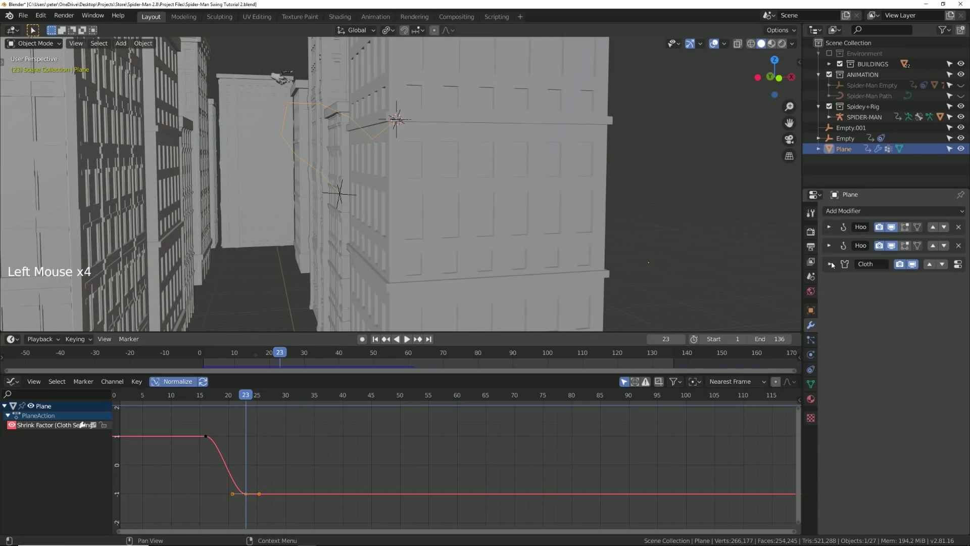
click(844, 211)
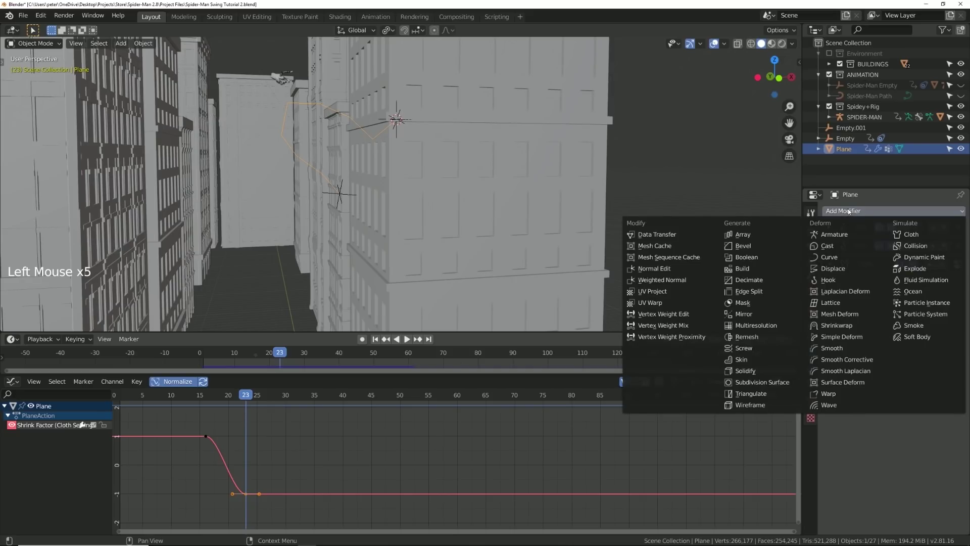
click(766, 348)
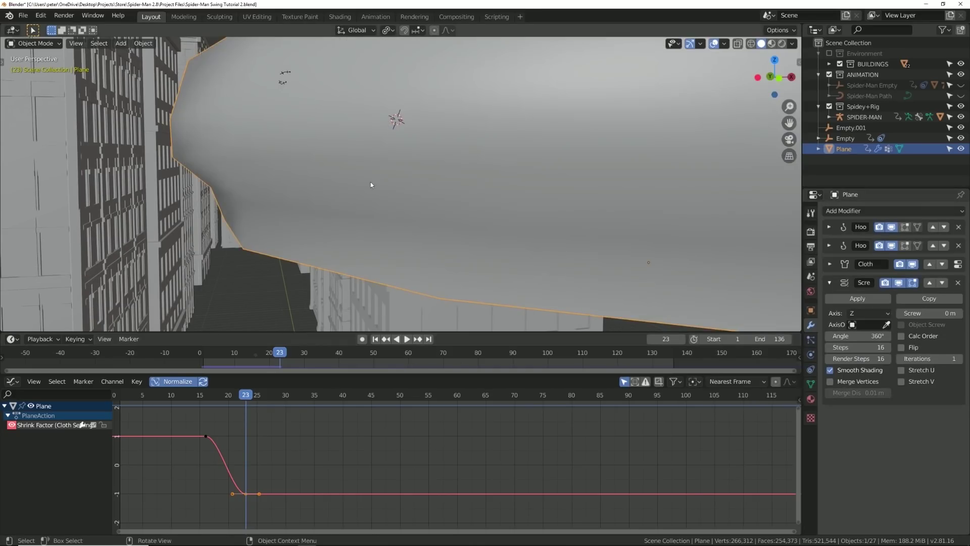
click(862, 336)
text(.02)
key(Return)
- Inspect the web strip up close and increase the Screw modifier's angle slightly to widen it
middle_drag(412, 161, 475, 196)
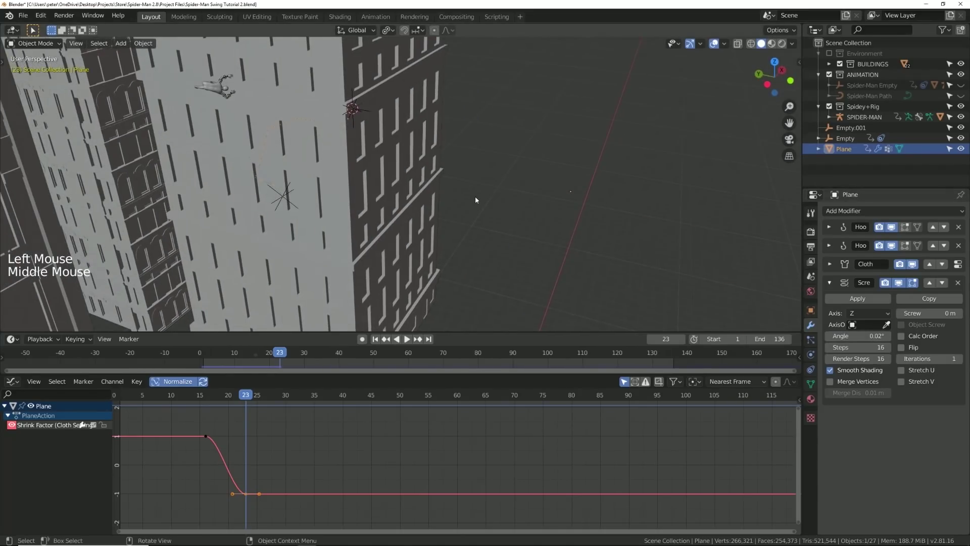
key(KP_Add)
key(KP_Add)
key(KP_Add)
key(KP_Add)
key(KP_Add)
key(KP_Add)
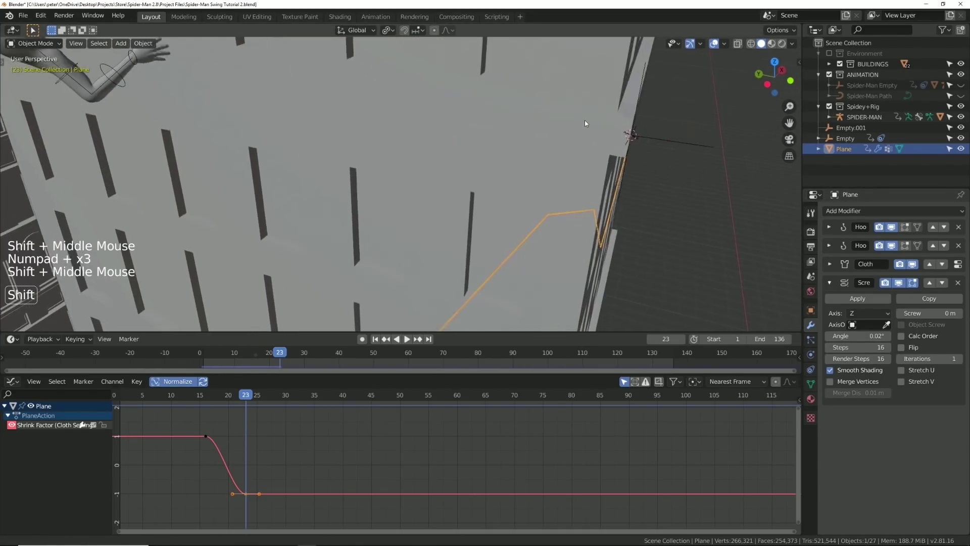
shift+middle_drag(584, 124, 531, 99)
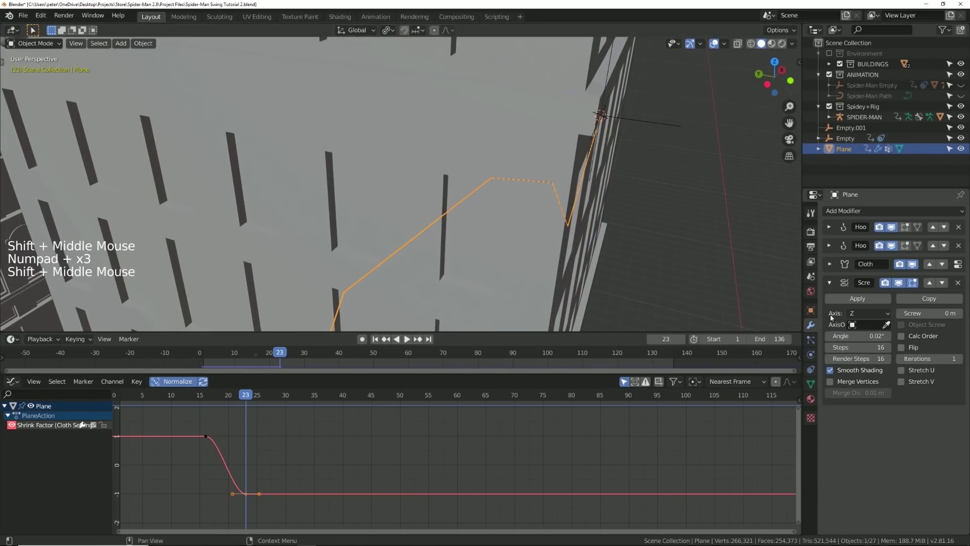
shift+drag(867, 336, 878, 337)
- Add a Solidify modifier to the web line, increase its thickness, and collapse the Screw and Solidify settings
click(873, 212)
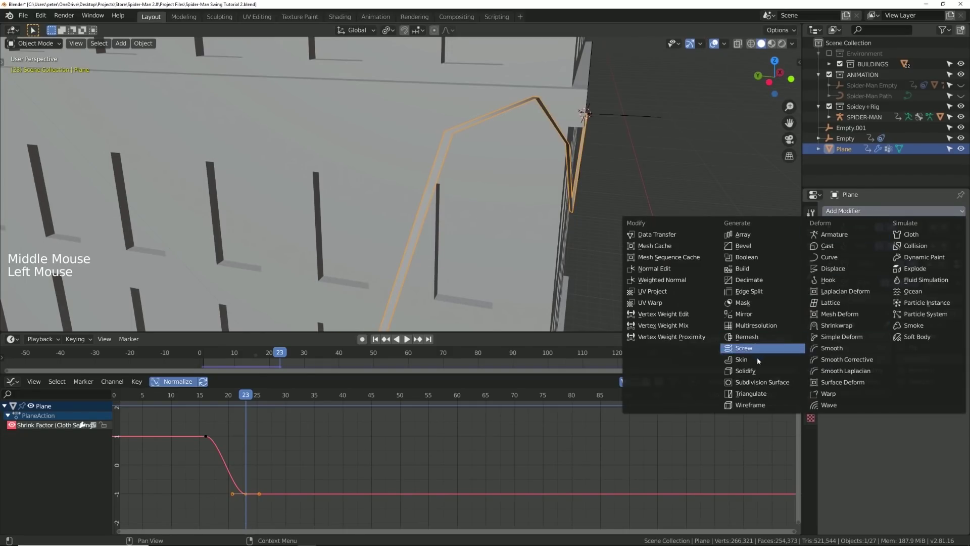
click(753, 371)
drag(865, 448, 875, 447)
click(830, 282)
click(829, 301)
- Add a Subdivision Surface modifier to the web line with the Viewport level set to 2
click(856, 212)
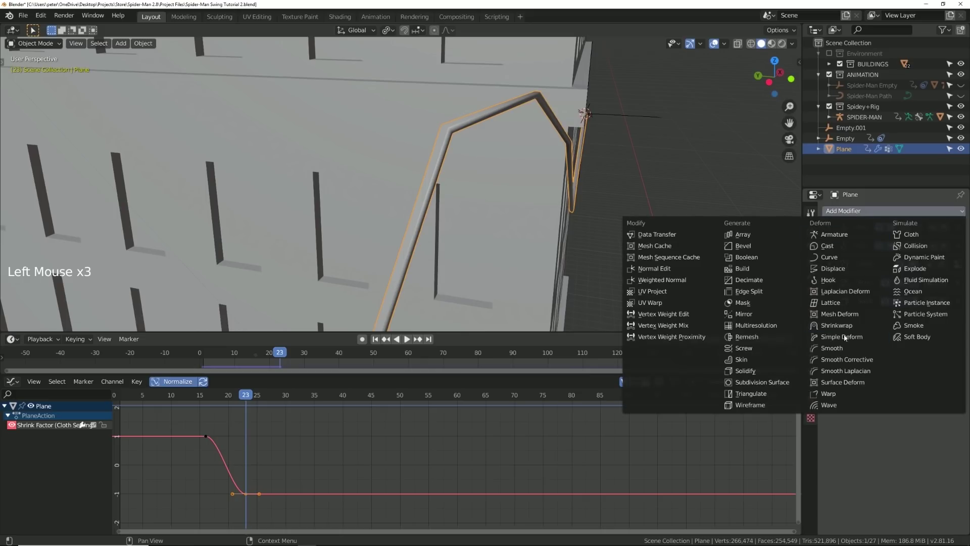
click(774, 382)
click(890, 384)
middle_drag(606, 243, 605, 243)
key(KP_Subtract)
key(KP_Subtract)
key(KP_Subtract)
key(KP_Subtract)
key(KP_Subtract)
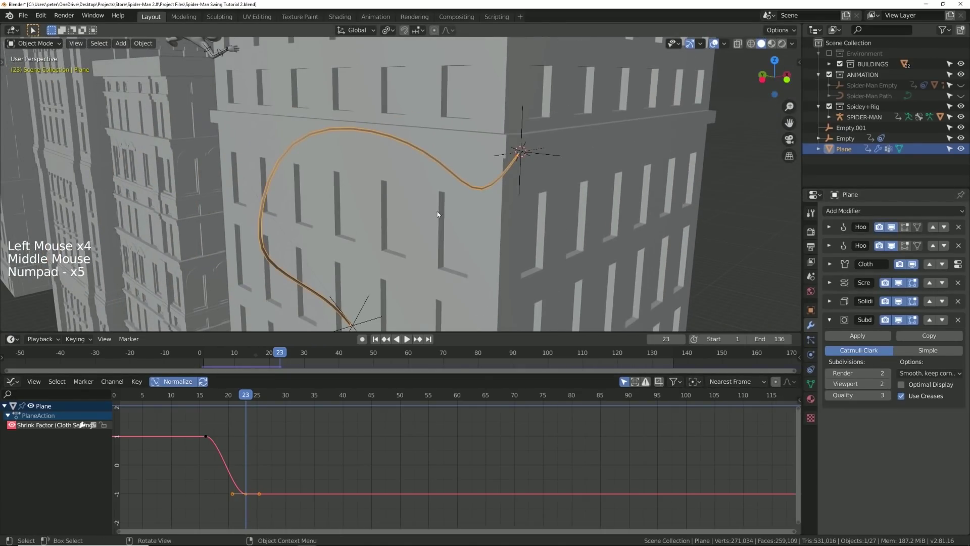
- Play the simulation to check the thickened, smoothed web, and stop after its release
middle_drag(446, 214, 417, 204)
click(407, 339)
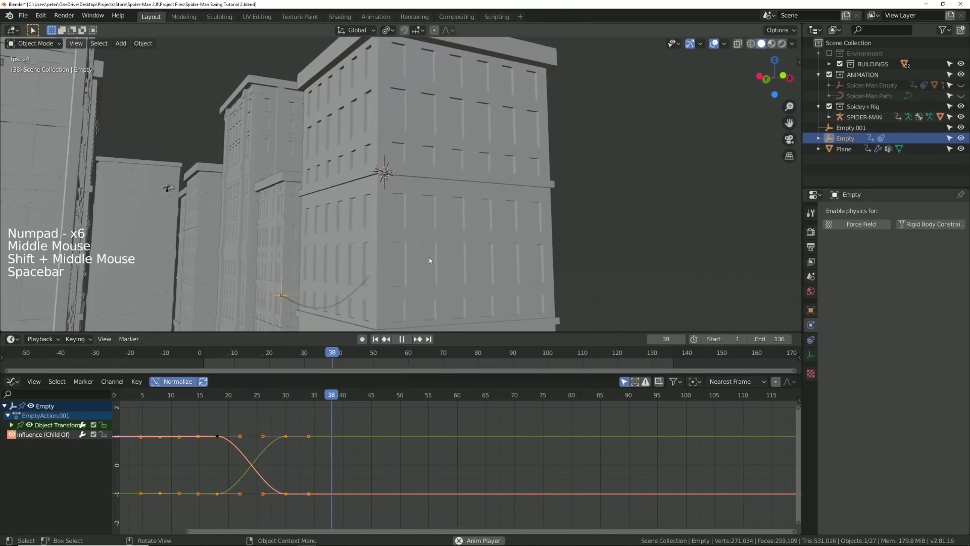
key(space)
- Select the web line, return to frame 8, and bake its cloth cache for frames 1 to 80
click(316, 306)
drag(332, 360, 227, 358)
middle_drag(839, 472, 847, 344)
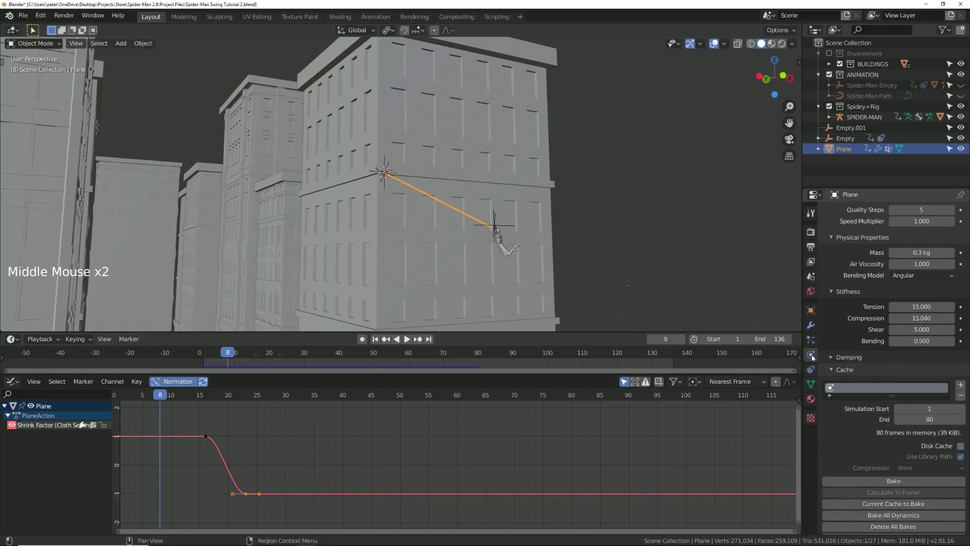
click(869, 479)
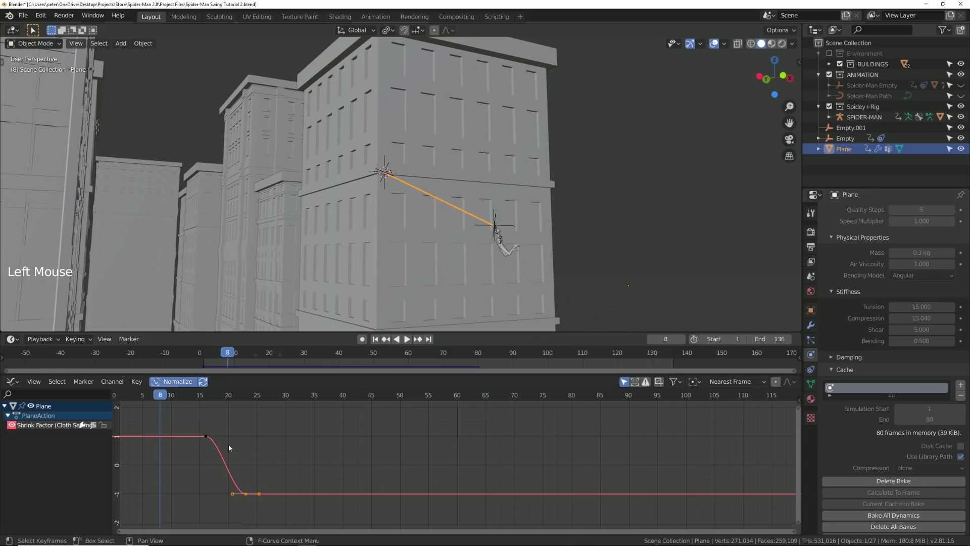
- Play the baked web simulation, deselect everything, and replay the release around frame 20 from another angle
key(space)
key(space)
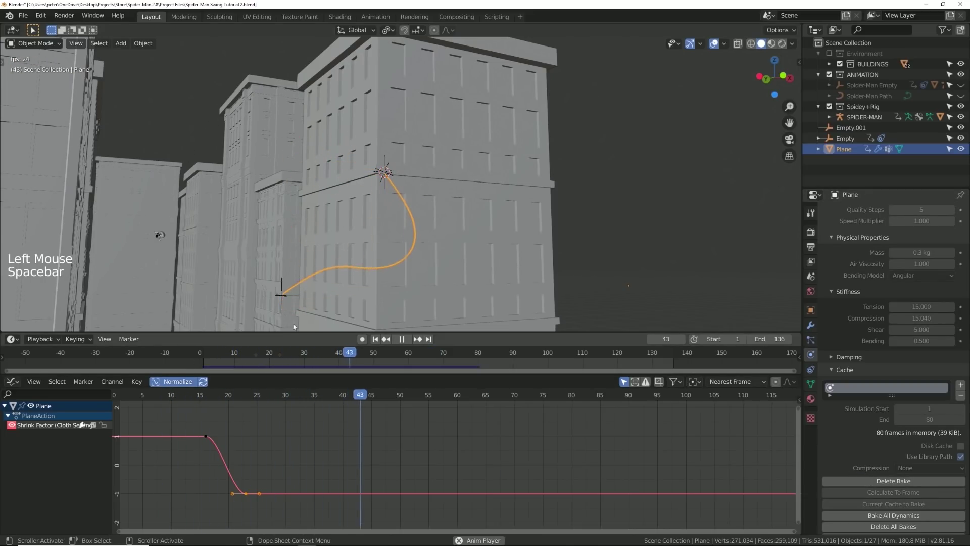
click(269, 354)
key(alt+a)
key(space)
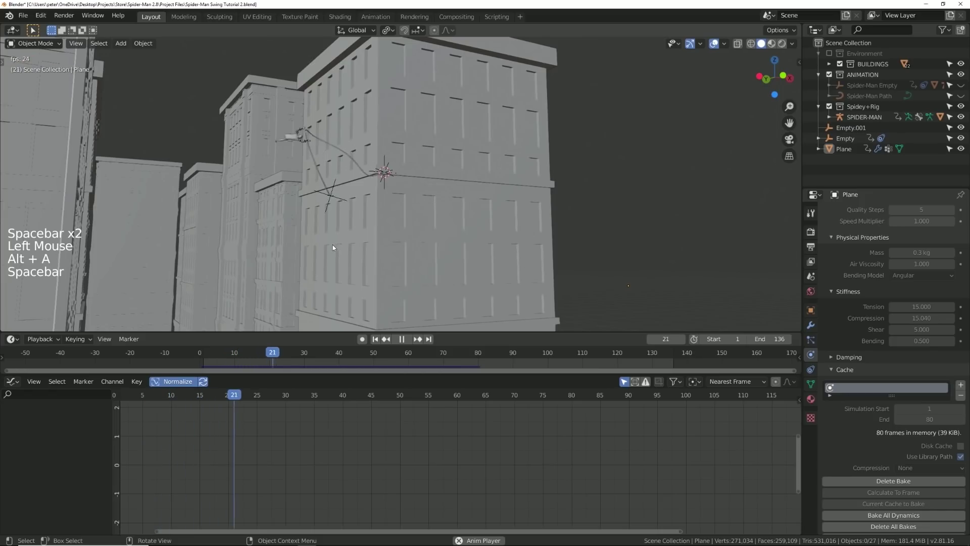
middle_drag(336, 244, 301, 278)
key(space)
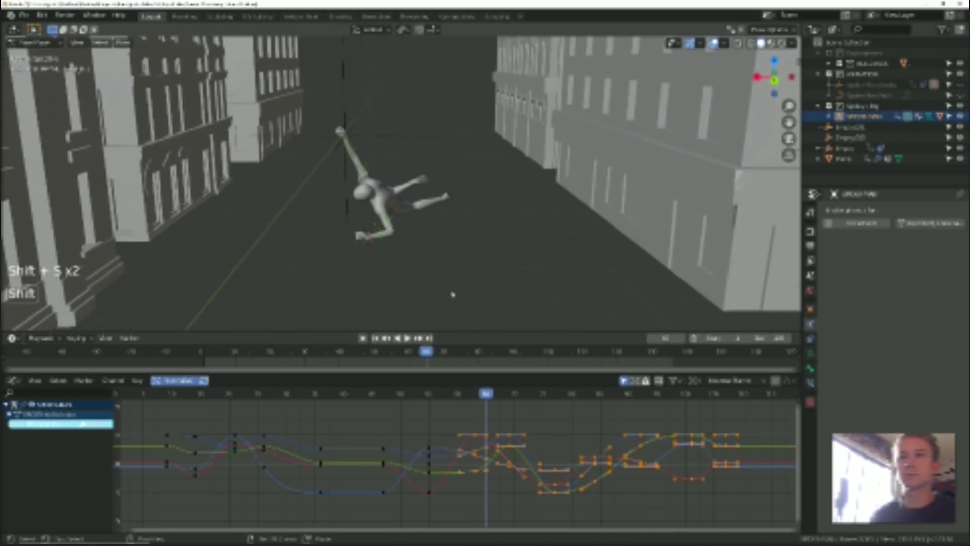
- Select Empty.002, the second web's anchor on the building wall, and keyframe its location at frame 60
middle_drag(404, 177, 434, 197)
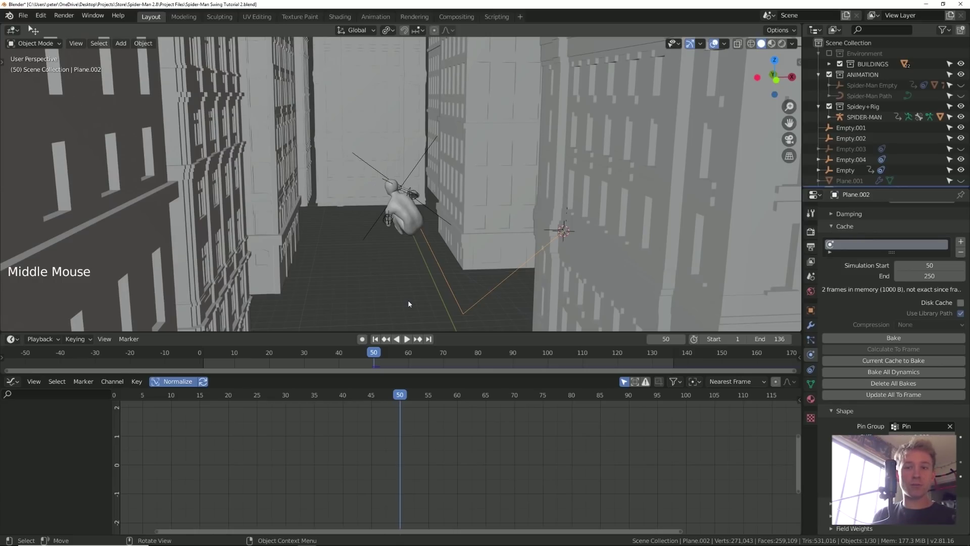
click(550, 231)
click(396, 339)
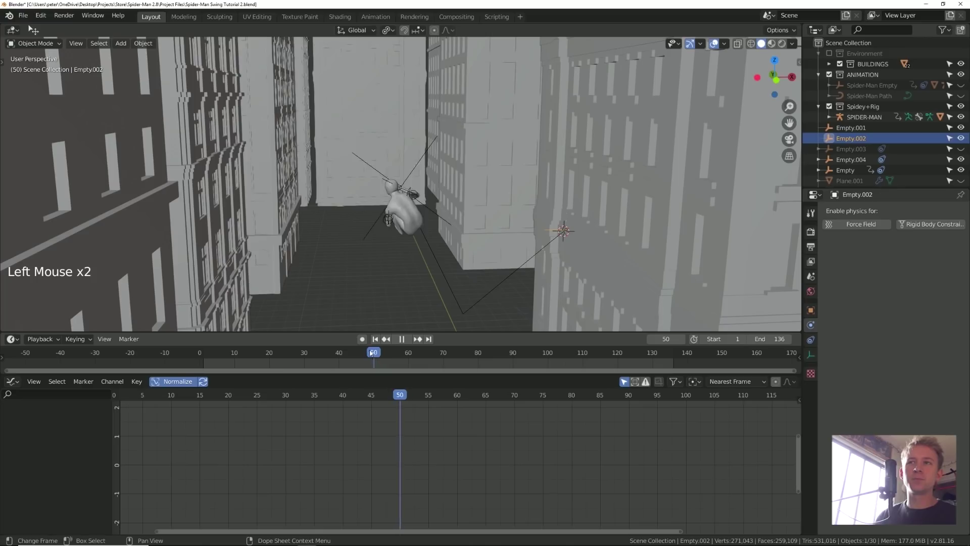
drag(353, 362, 388, 360)
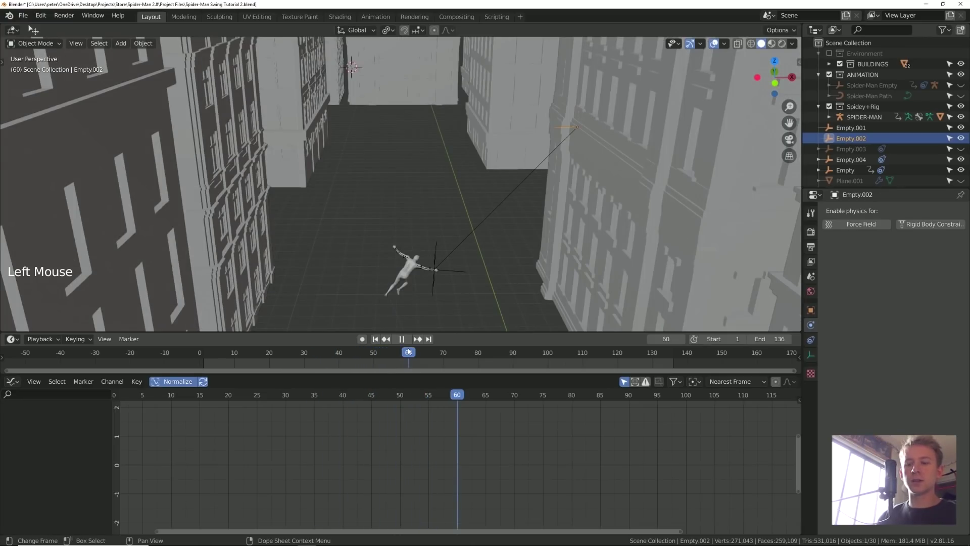
key(space)
key(i)
click(465, 202)
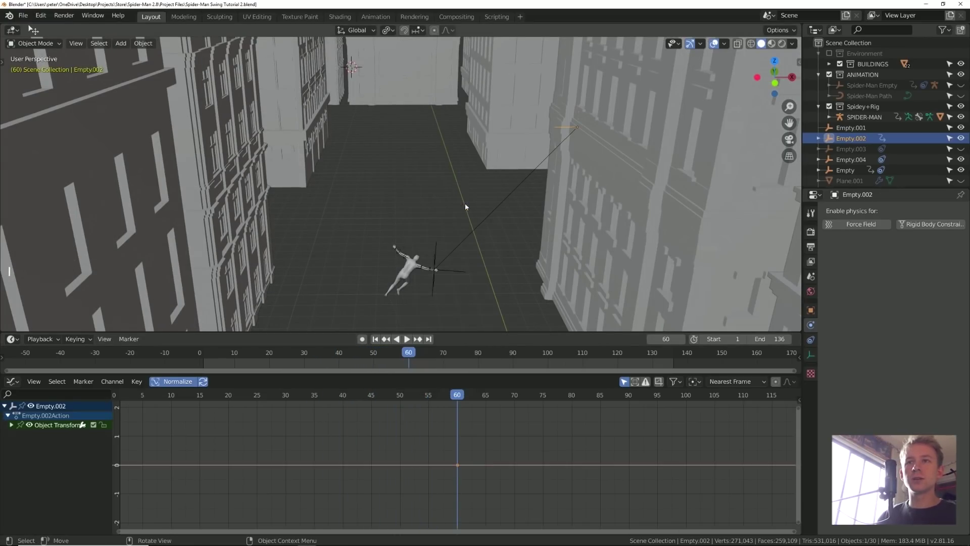
- At frame 53, place the 3D cursor at Spider-Man's hand, snap Empty.002 to it, and keyframe its location
drag(413, 368, 384, 357)
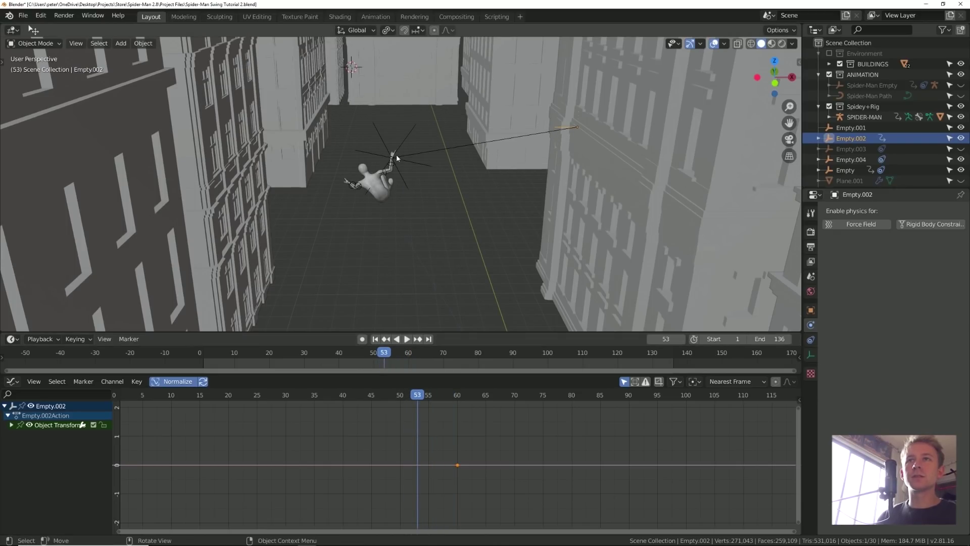
middle_drag(392, 158, 433, 180)
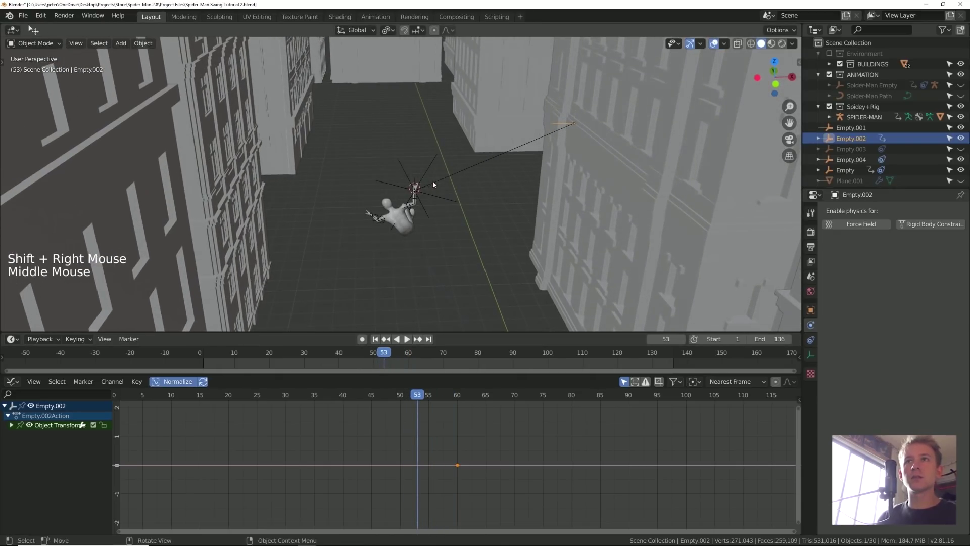
key(shift+s)
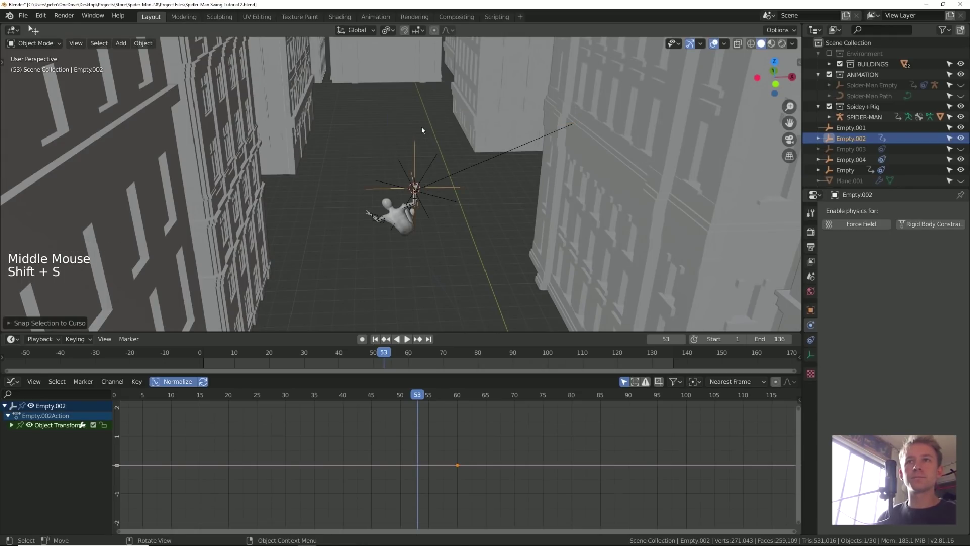
middle_drag(424, 129, 465, 187)
key(i)
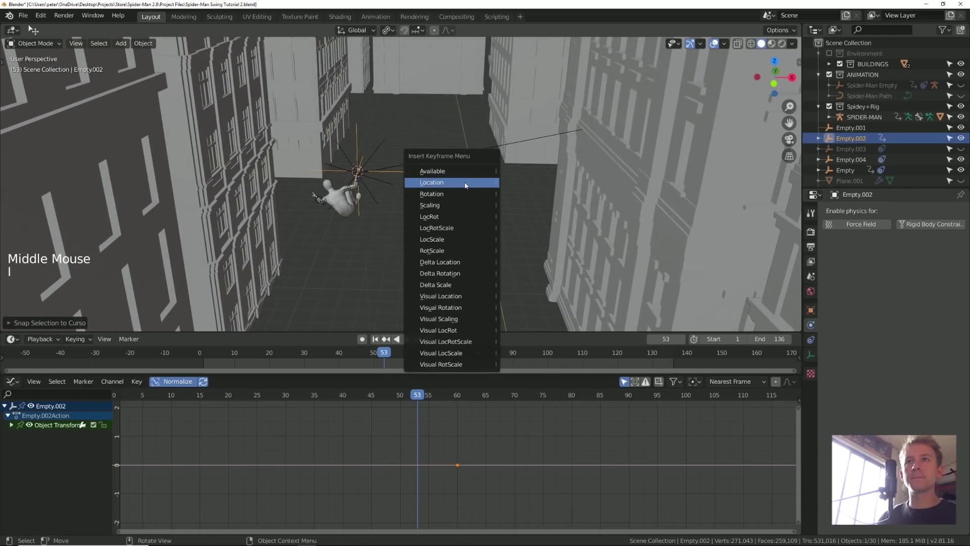
click(465, 183)
- Play and scrub the second web's shot between frames 44 and 69 with everything deselected to check its motion
key(space)
key(space)
click(378, 400)
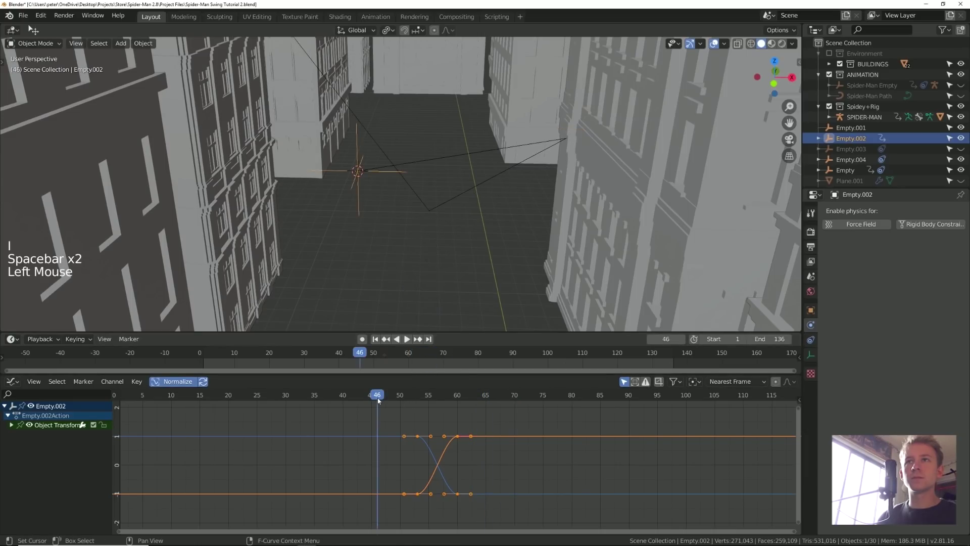
key(space)
key(space)
key(alt+a)
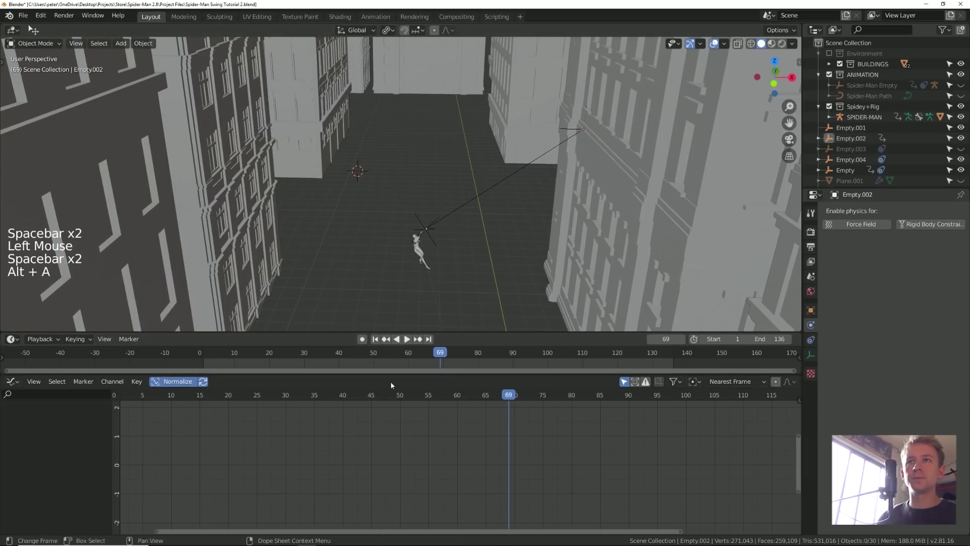
drag(380, 355, 354, 356)
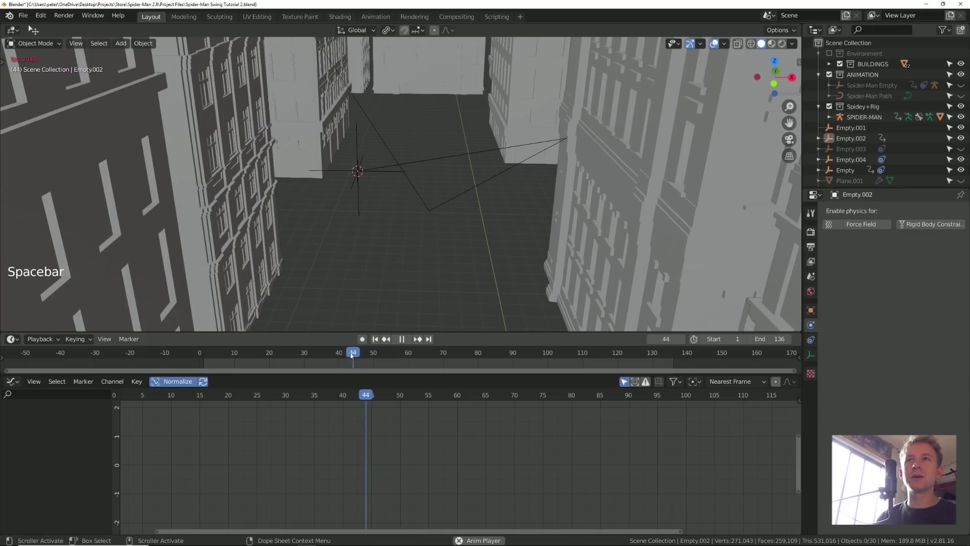
key(space)
click(424, 354)
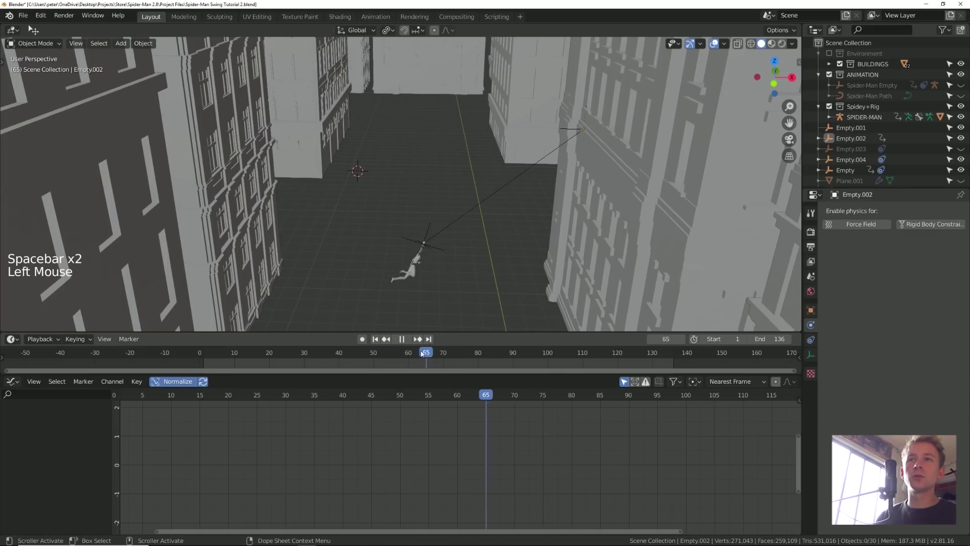
click(405, 356)
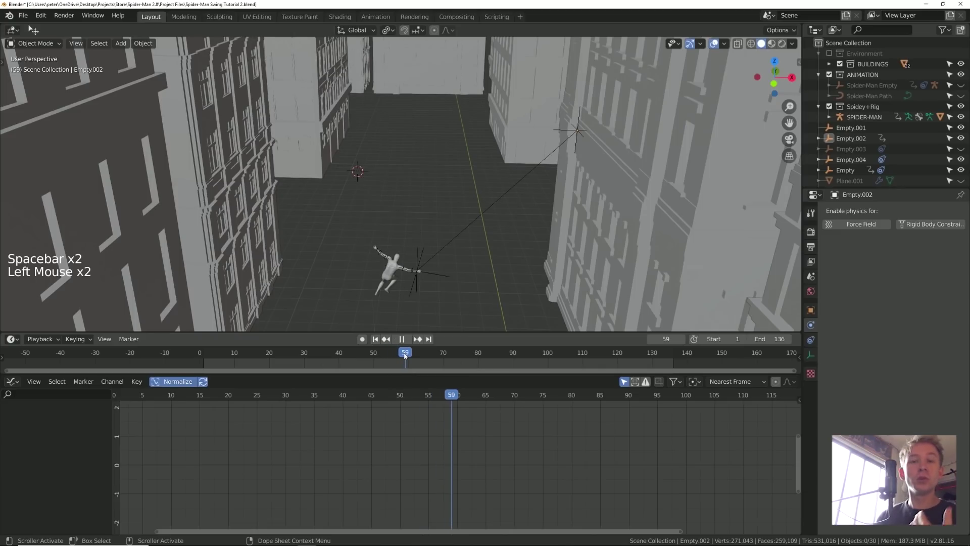
- Select web line Plane.002, show the Outliner's viewport and render toggles, and keyframe both as enabled at frame 51
right_click(443, 254)
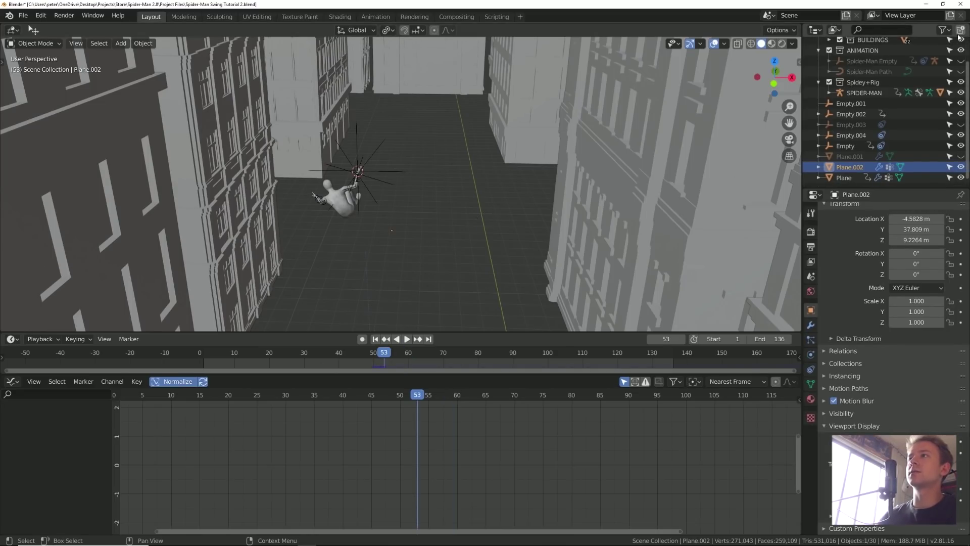
click(944, 30)
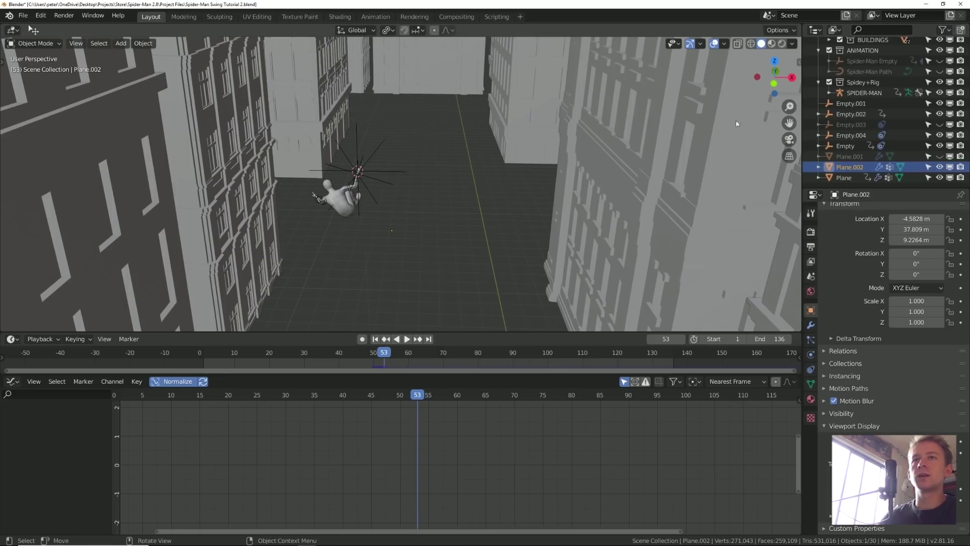
click(380, 356)
drag(380, 356, 376, 355)
key(i)
key(i)
key(i)
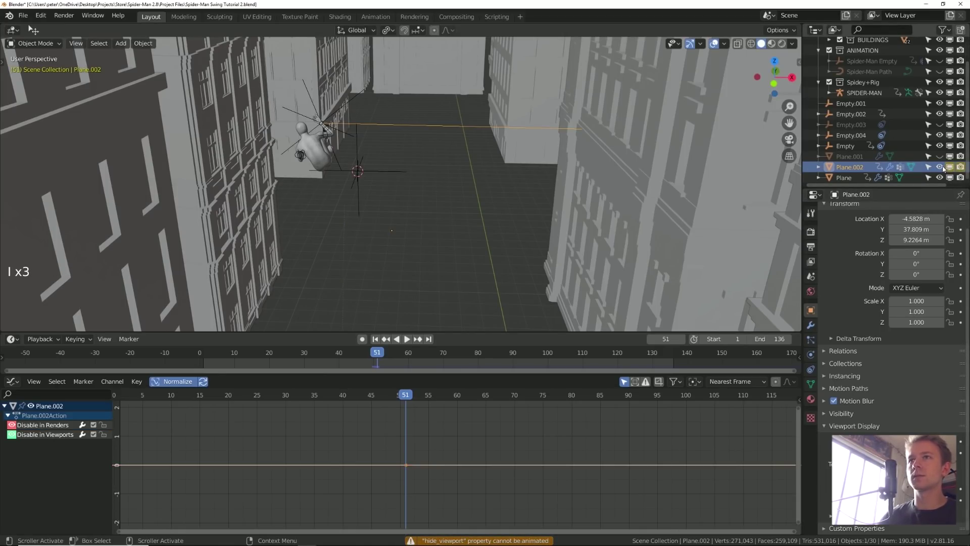
key(i)
- At frame 50, disable Plane.002 in viewports and renders and keyframe both settings
key(Left)
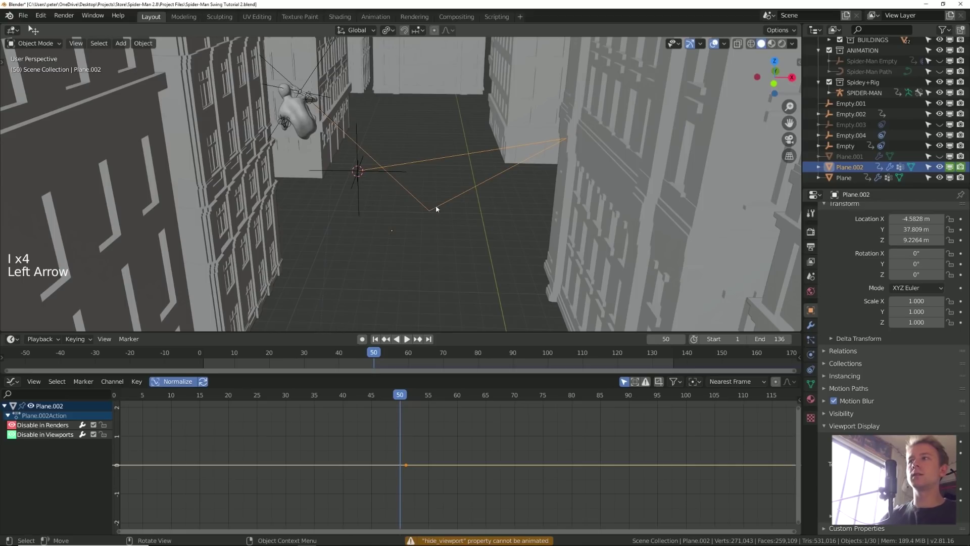
click(950, 167)
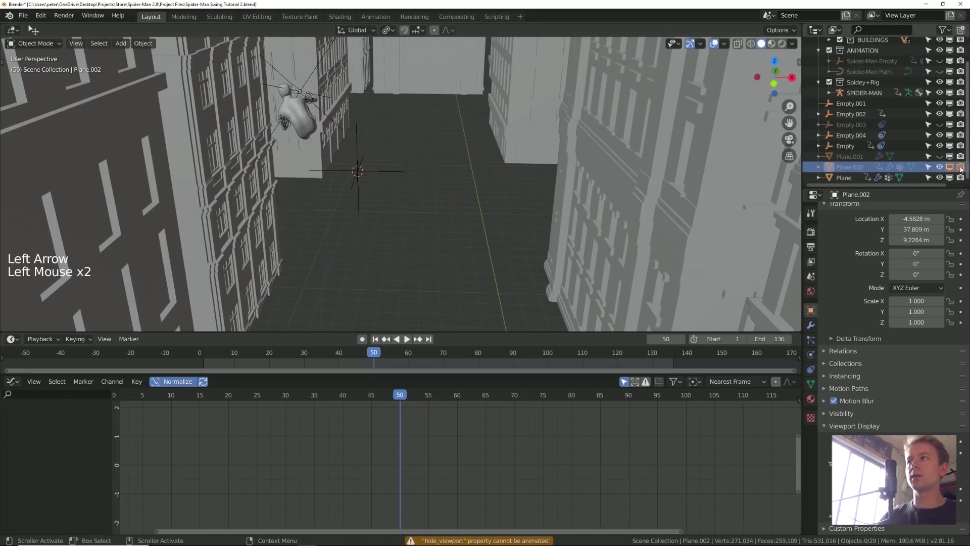
key(i)
key(i)
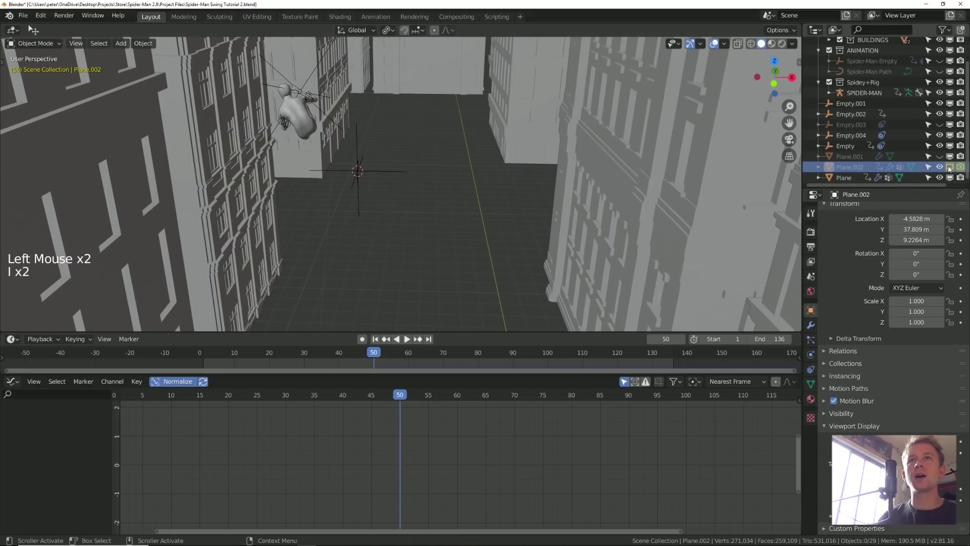
- Step back and forth through the frames around 50 to 57 to check when the second web line appears
key(Right)
key(Left)
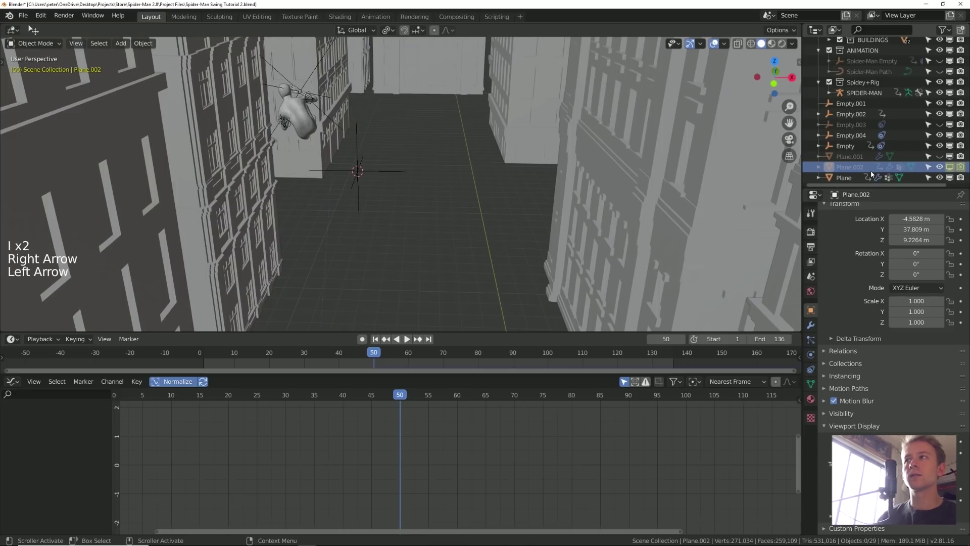
key(Right)
key(Left)
click(374, 353)
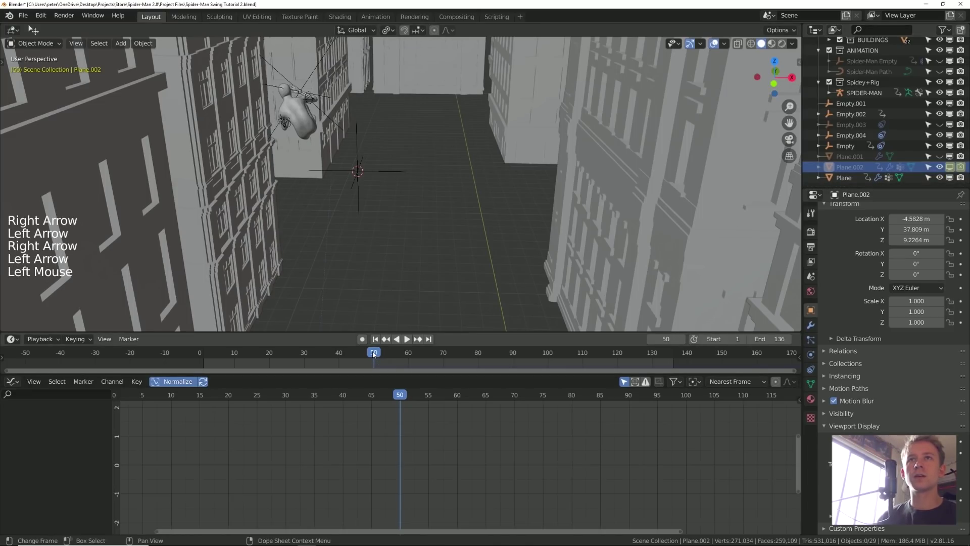
key(Right)
key(Right)
key(Right)
key(Right)
key(Left)
key(Left)
key(Left)
key(Left)
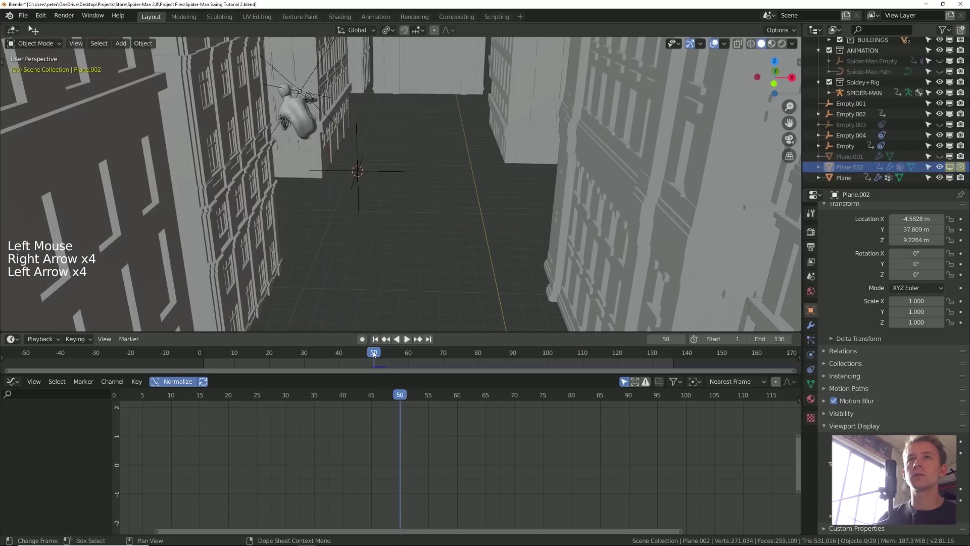
key(Right)
key(Right)
key(Right)
key(Right)
key(Right)
key(Right)
key(Right)
key(Right)
key(Right)
key(Right)
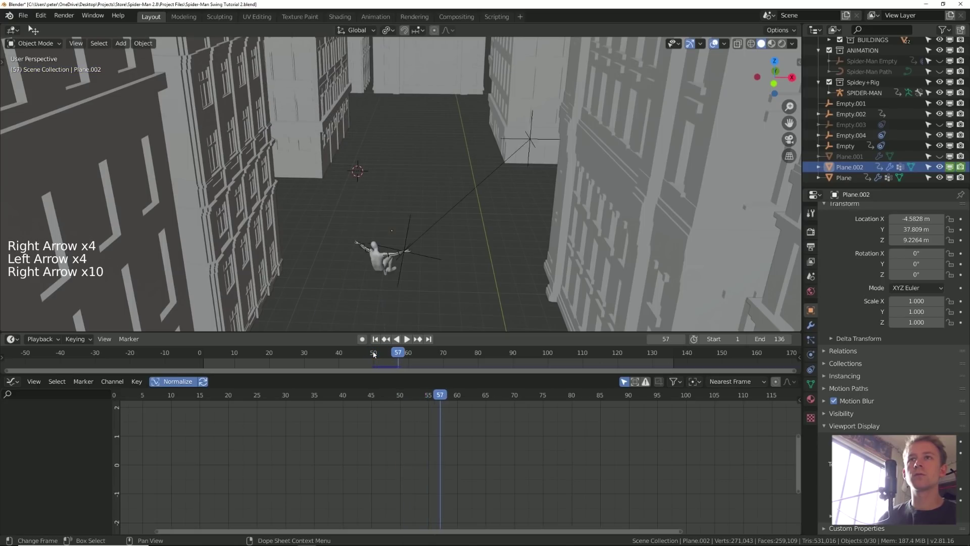
key(Left)
key(Left)
key(Left)
key(Left)
key(Left)
key(Left)
key(Left)
key(Left)
key(Left)
key(Right)
key(Right)
key(Right)
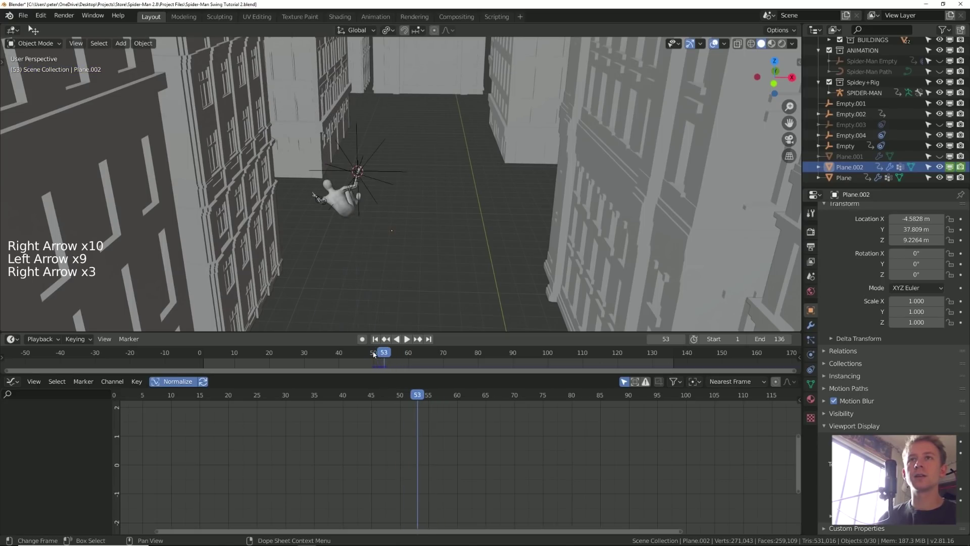
key(Left)
key(Left)
key(Left)
key(Left)
key(Left)
key(Left)
key(Right)
key(Right)
key(Right)
key(Right)
key(Right)
key(Right)
key(Right)
key(Right)
key(Right)
key(Right)
key(Right)
key(Right)
key(Right)
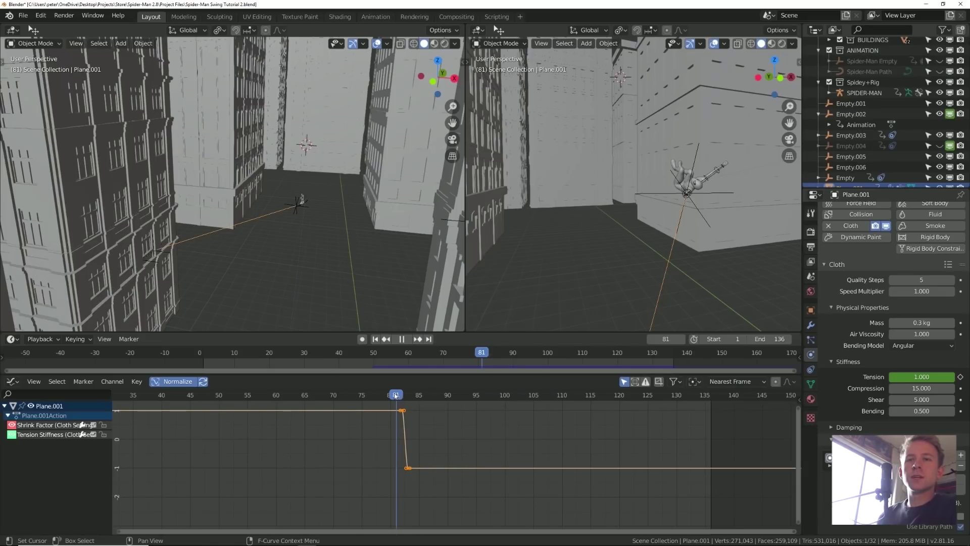
- Examine Plane.001's cloth tension keyframes at frames 82 and 83, and play the web animation from before frame 50
mouse_move(395, 396)
mouse_down()
mouse_move(376, 399)
mouse_move(403, 404)
mouse_up()
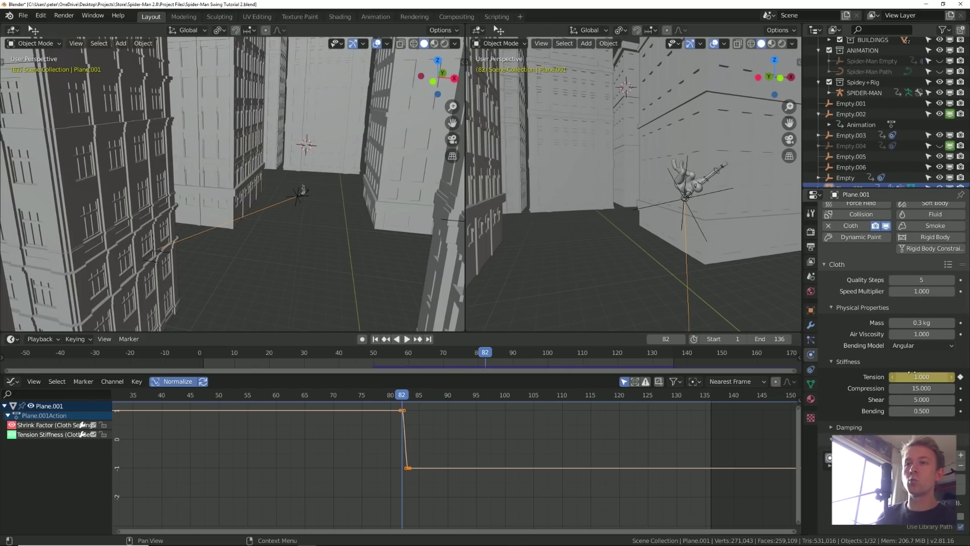
key(Right)
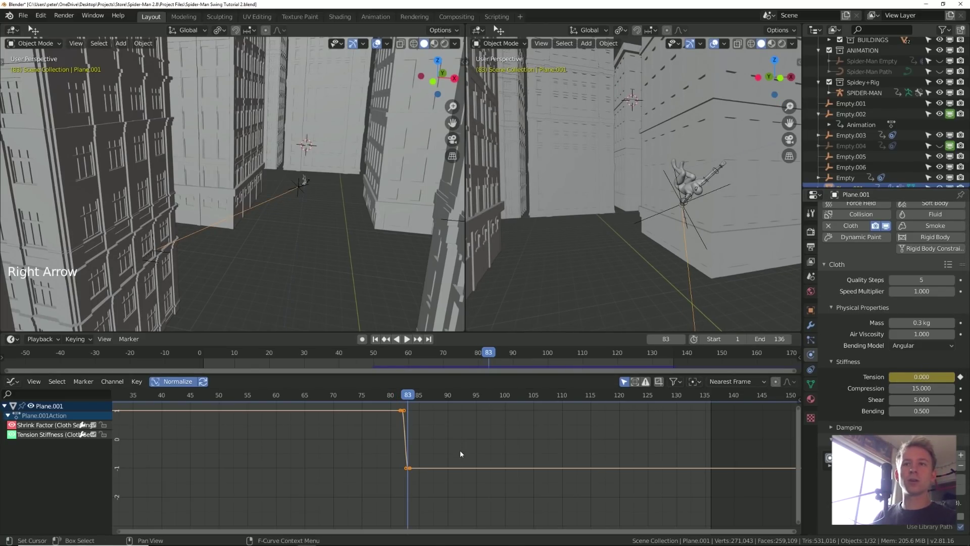
click(365, 353)
key(space)
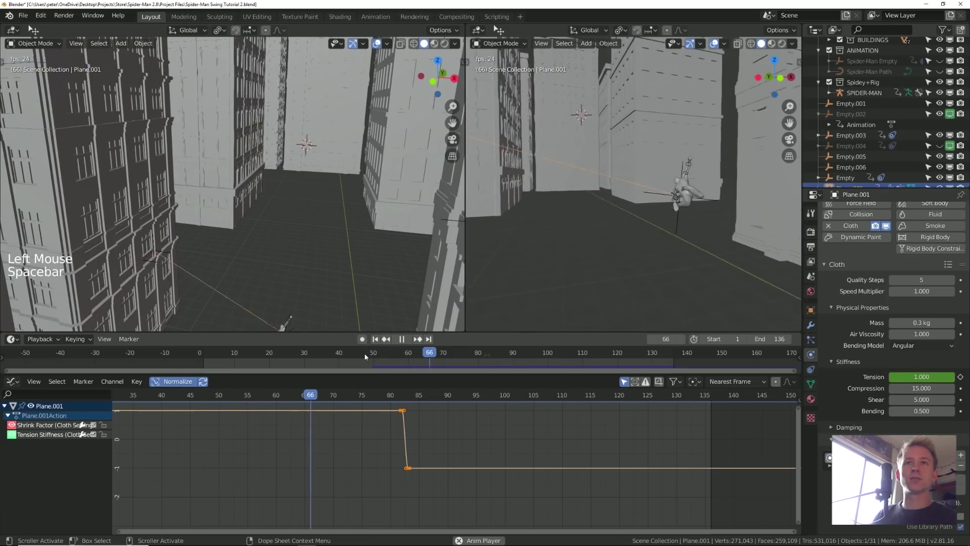
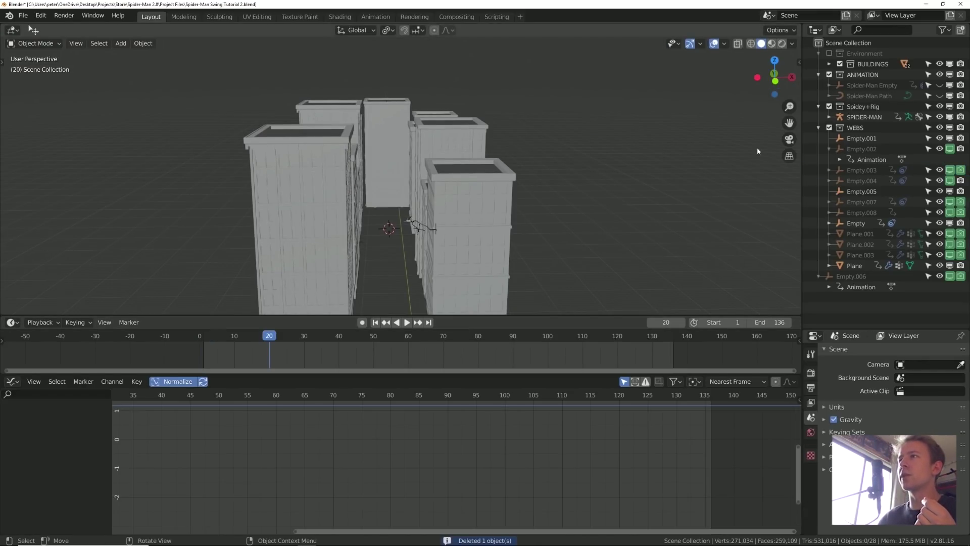
- Undo the last three changes and deselect everything
middle_drag(503, 186, 407, 214)
key(ctrl+z)
key(ctrl+z)
key(ctrl+z)
key(alt+a)
- Duplicate Spider-Man Path in place and rename the copy Camera Path
click(405, 213)
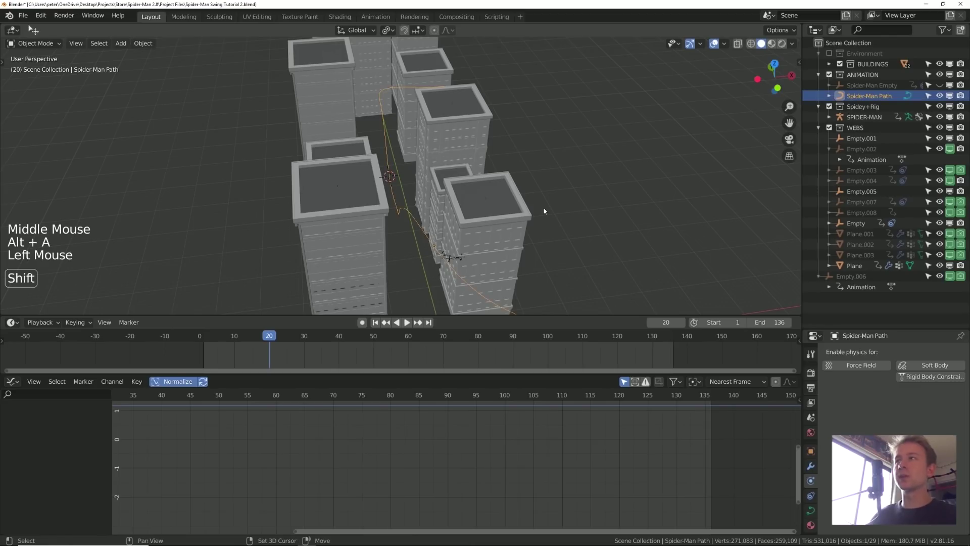
key(shift+d)
right_click(531, 224)
double_click(873, 96)
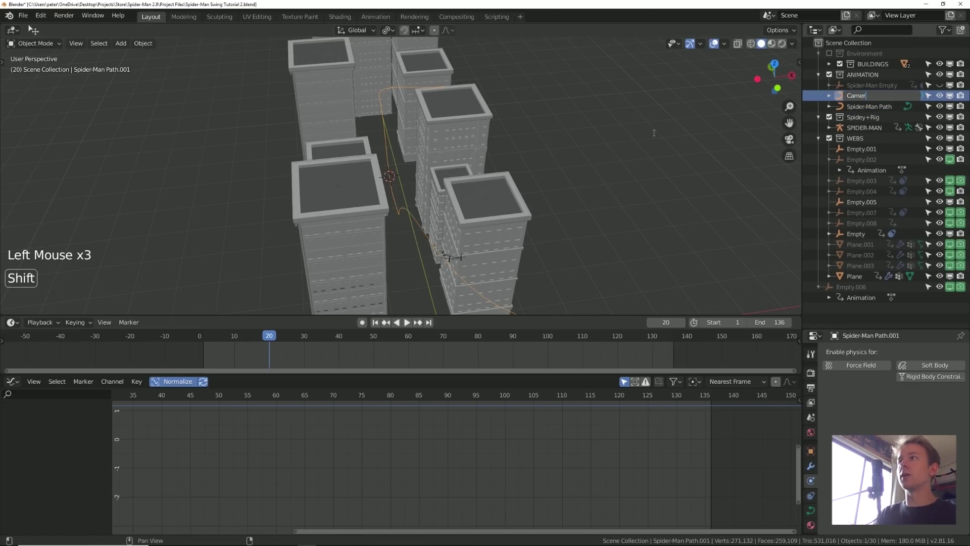
text(Camera P)
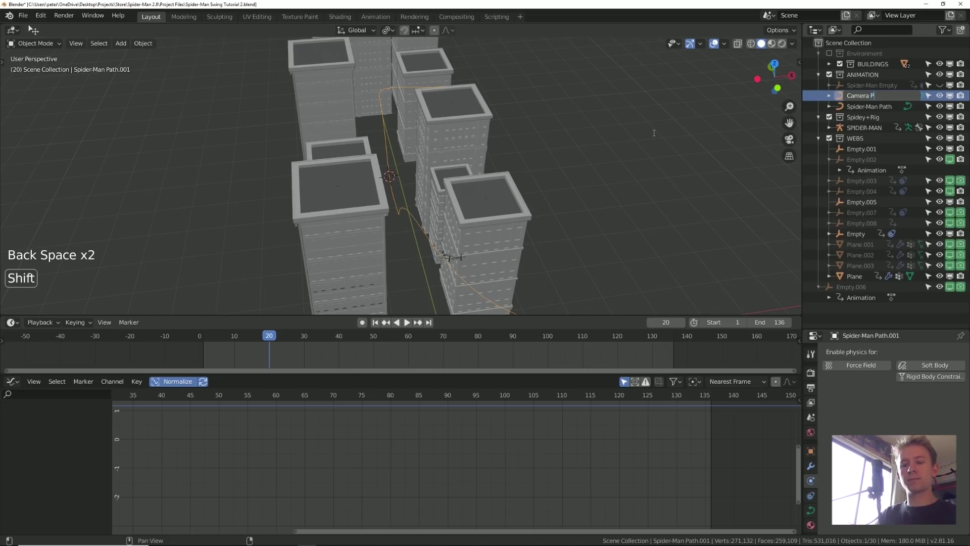
text(ath)
key(Return)
- Move Camera Path several metres in the negative direction along global Y
middle_drag(642, 143, 582, 157)
key(g)
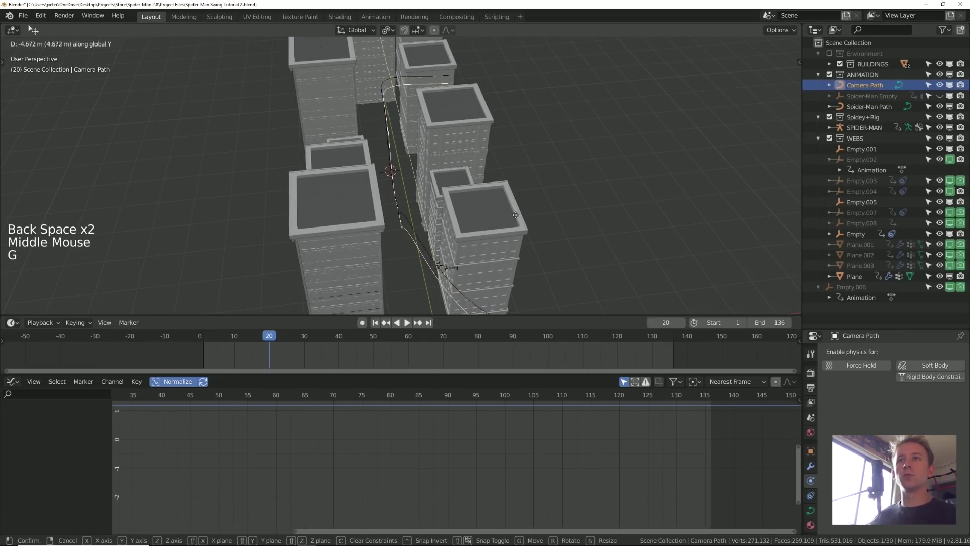
click(516, 231)
- Edit Camera Path from the top view and delete the control point at its far end
middle_drag(515, 231, 502, 252)
key(KP_7)
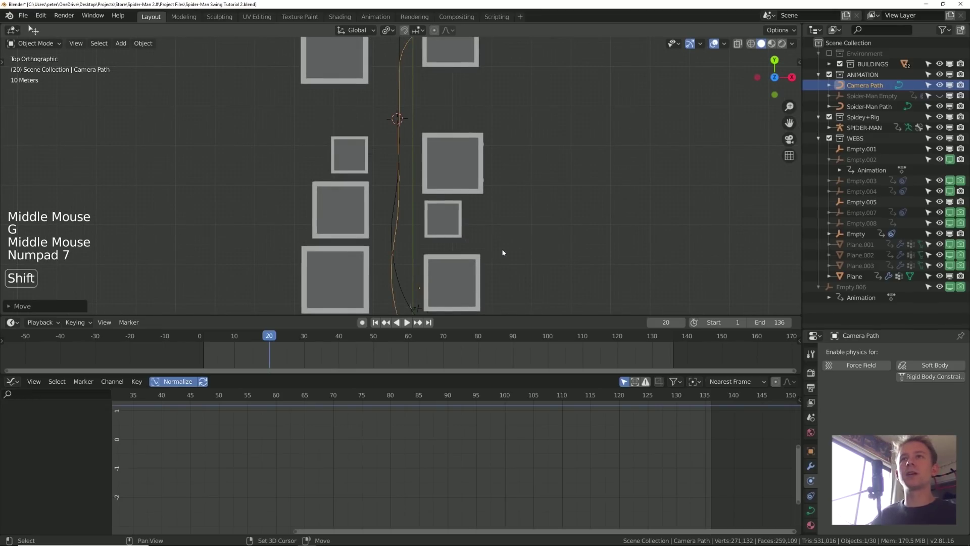
shift+middle_drag(480, 191, 469, 276)
key(Tab)
click(486, 97)
key(x)
click(486, 96)
shift+middle_drag(499, 217, 504, 43)
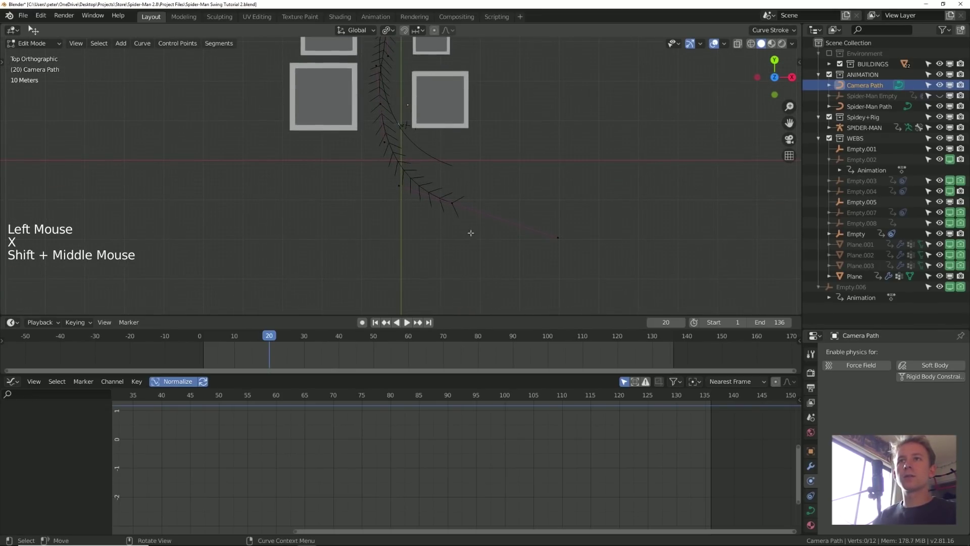
- Move and rotate Camera Path's end control point in the top view to reshape the start of the curve, and return to Object Mode
click(457, 205)
key(g)
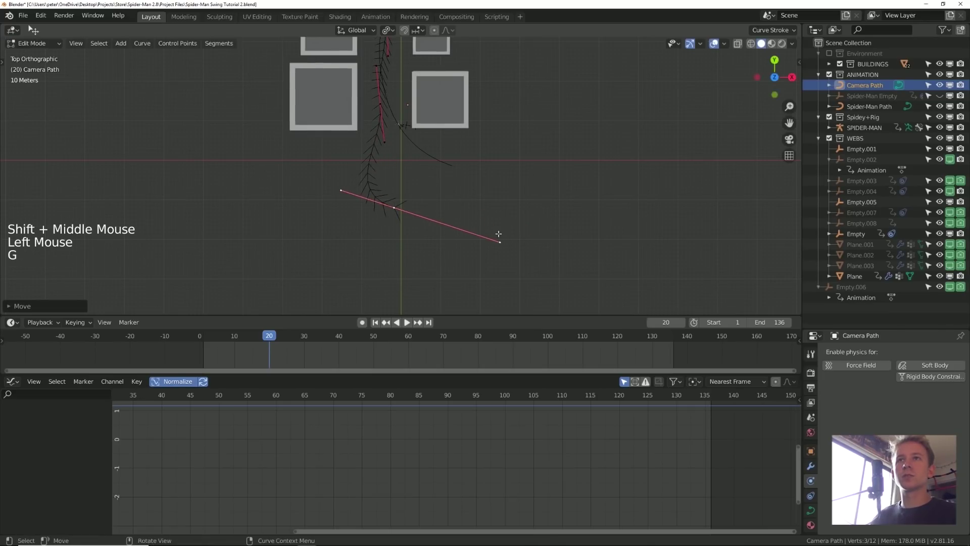
key(r)
key(g)
key(r)
key(g)
click(486, 215)
shift+middle_drag(486, 214, 455, 226)
key(Tab)
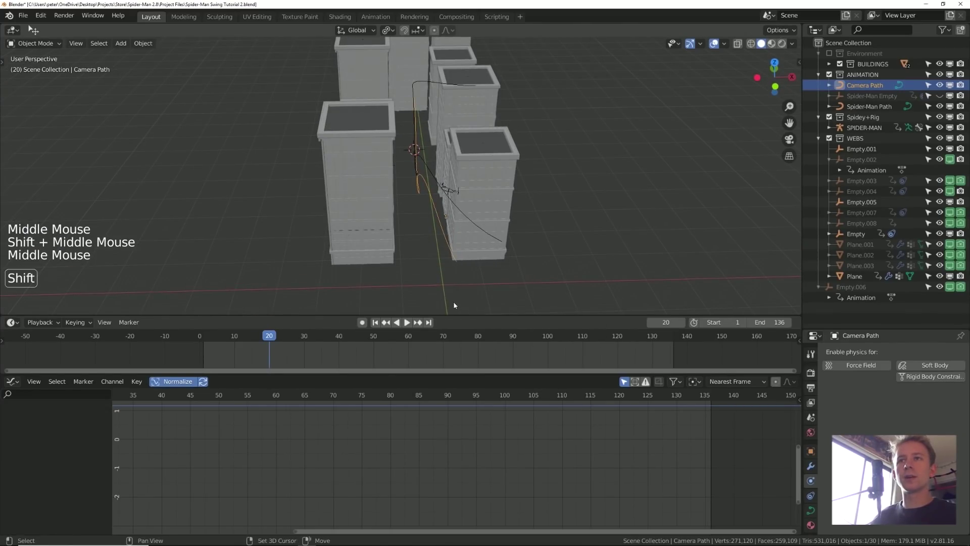
- Place the 3D cursor on the ground in front of the buildings and add a camera there
shift+right_click(446, 281)
key(shift+a)
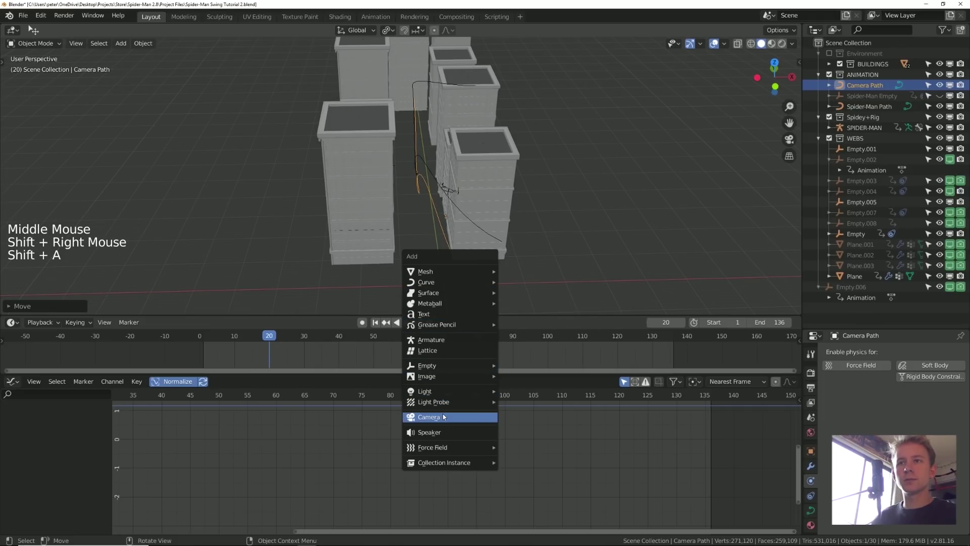
click(446, 417)
shift+middle_drag(473, 230, 473, 177)
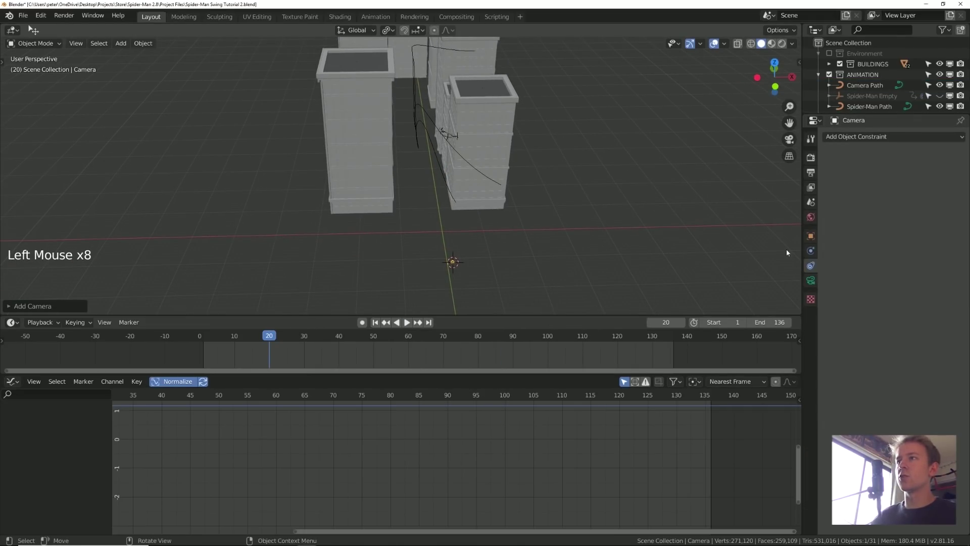
- Add a Follow Path constraint to the camera with Camera Path as its target
click(811, 269)
click(811, 267)
click(919, 137)
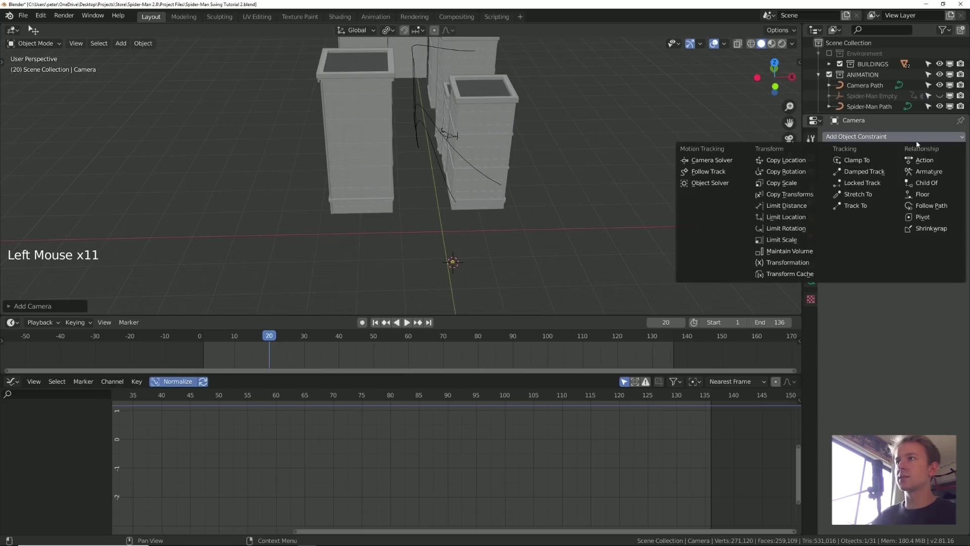
click(930, 206)
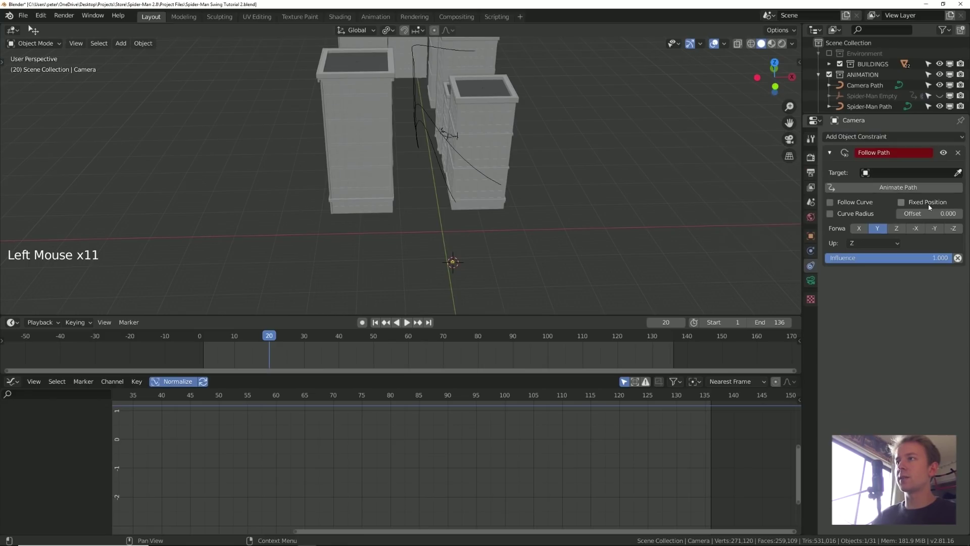
click(876, 173)
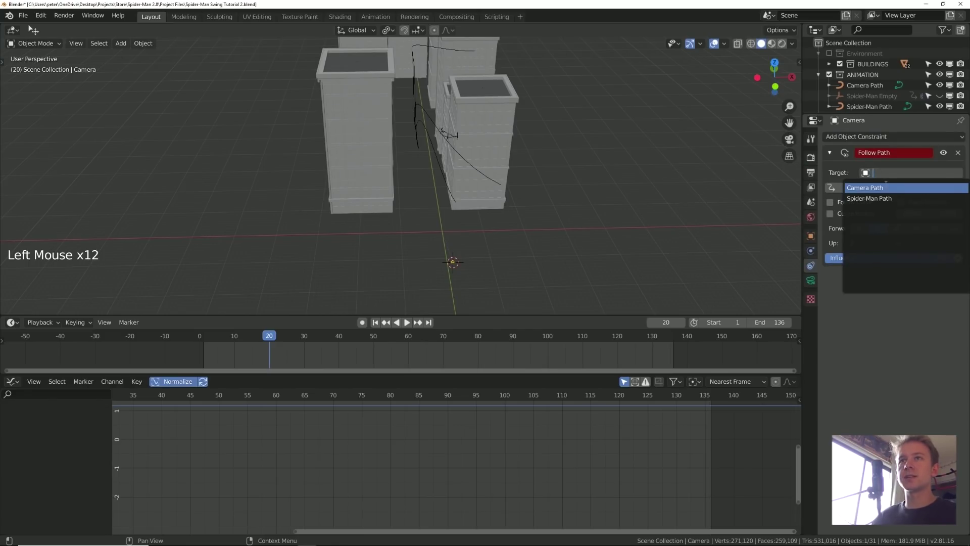
click(885, 187)
- Clear the camera's location so it sits on Camera Path, and shift its Follow Path offset to about -27.1
alt+middle_drag(490, 210, 581, 200)
key(alt+g)
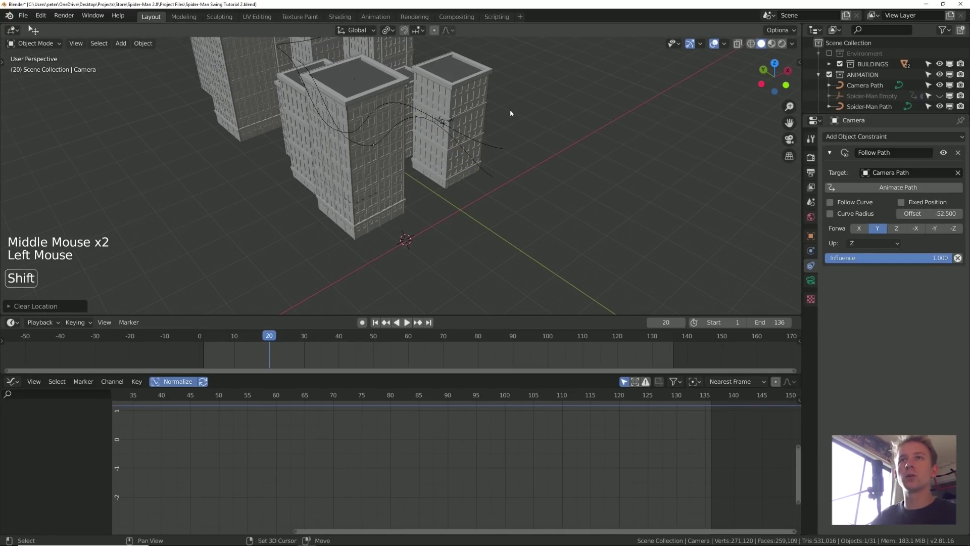
shift+middle_drag(511, 109, 538, 156)
drag(930, 214, 910, 213)
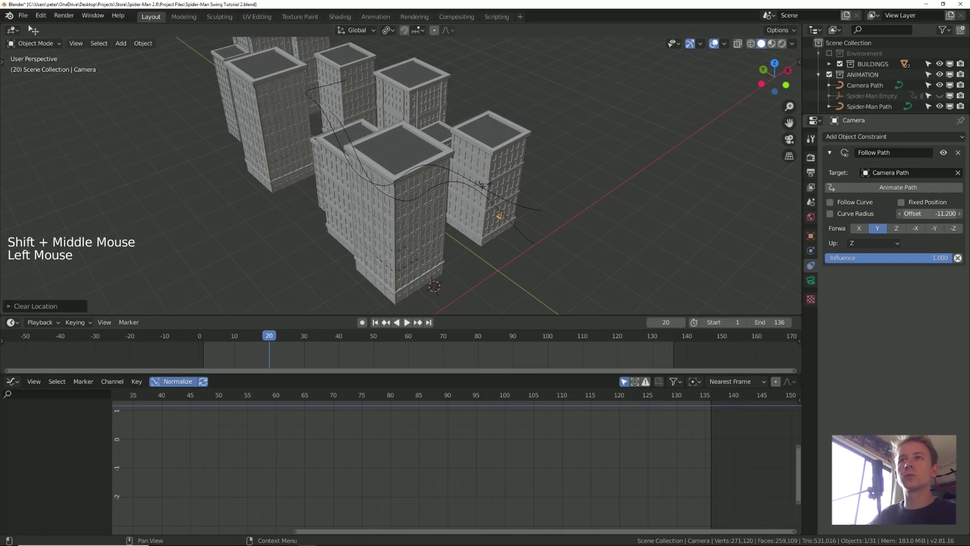
- Enlarge the outliner and exclude the BUILDINGS and WEBS collections from the view layer
drag(899, 113, 898, 259)
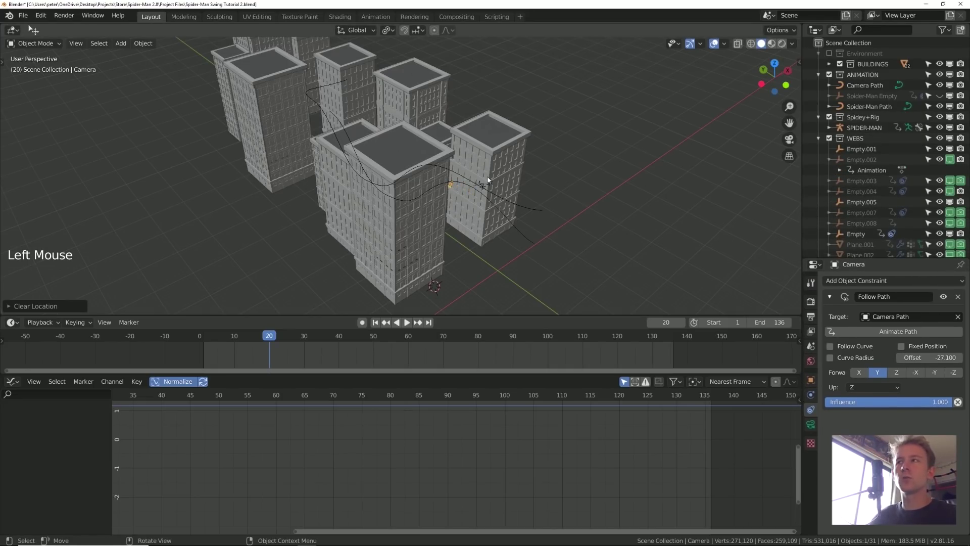
click(840, 64)
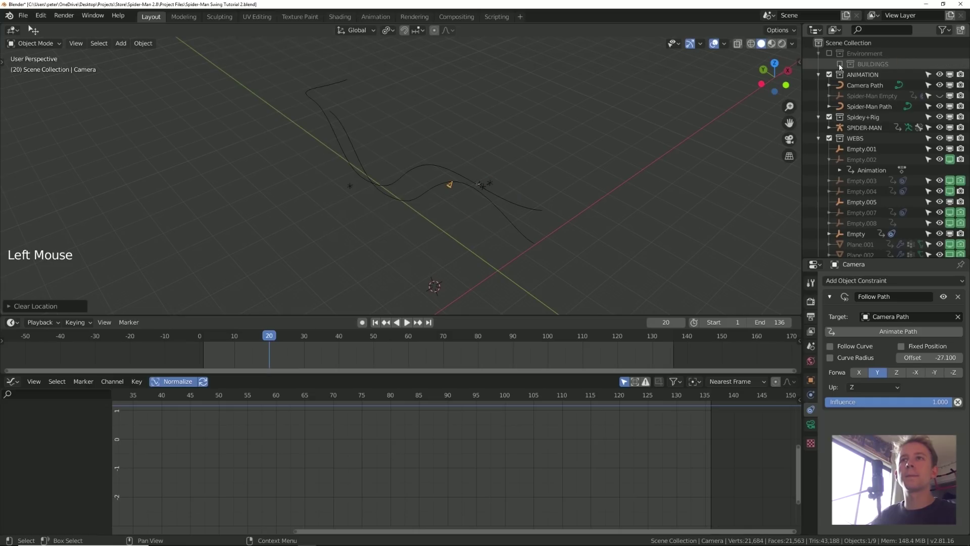
middle_drag(498, 172, 457, 166)
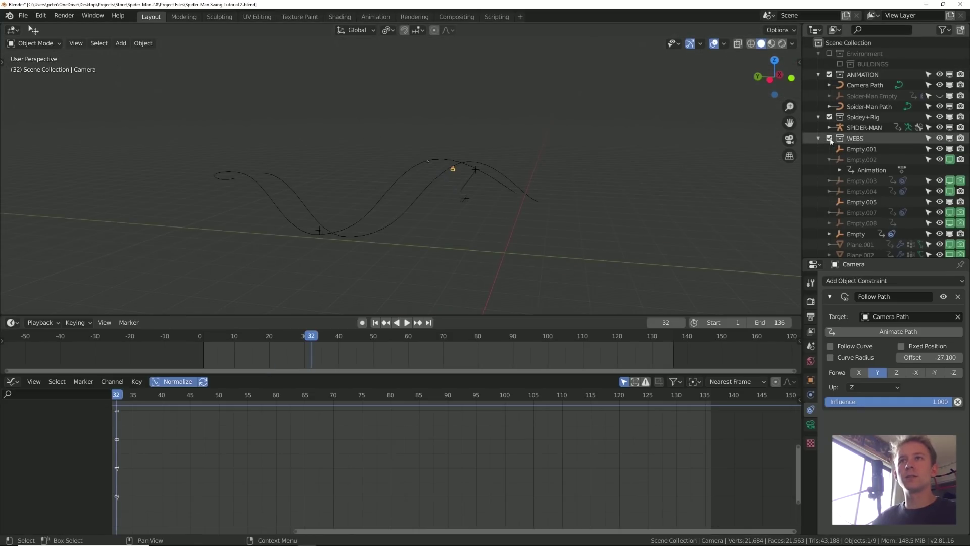
click(829, 139)
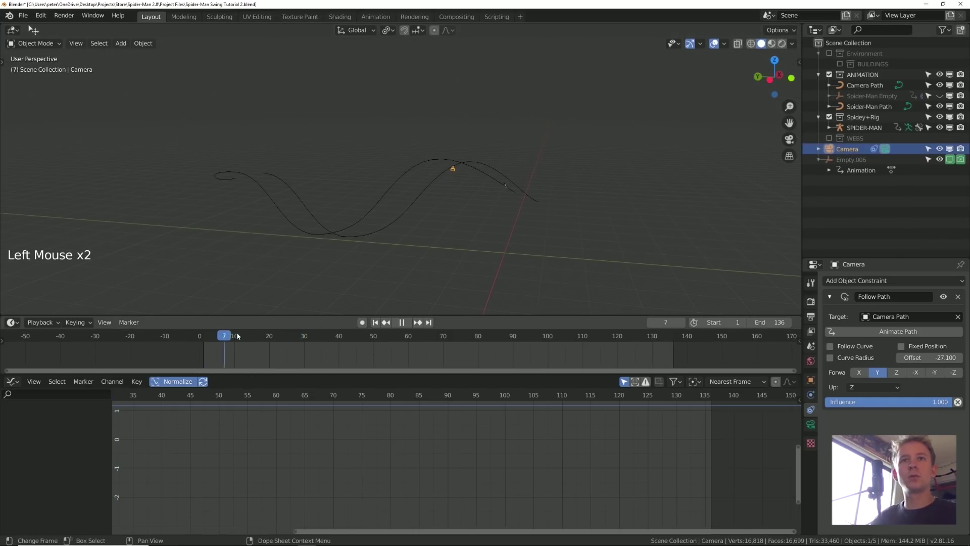
- Stop the playback, reset the camera's Follow Path offset to 0 and return to frame 1
key(Escape)
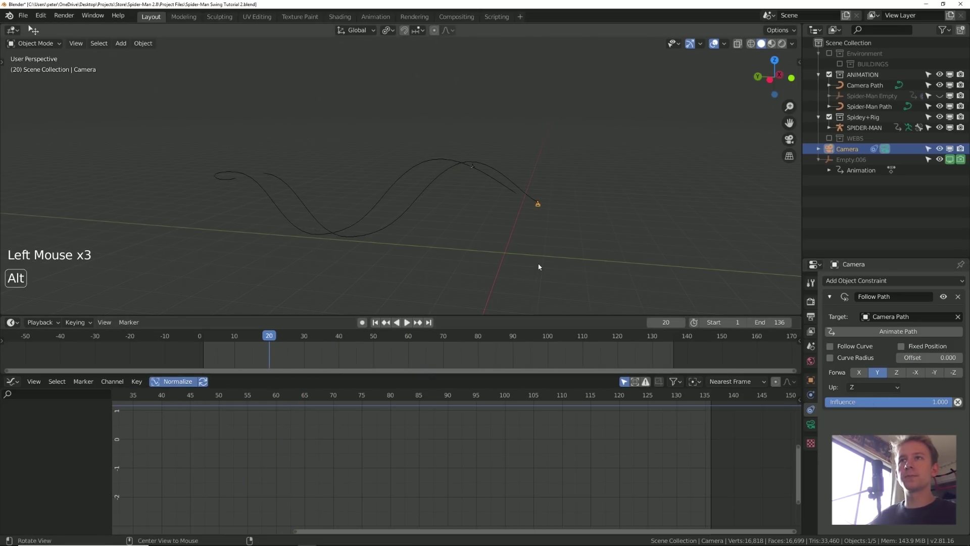
alt+middle_drag(539, 266, 469, 261)
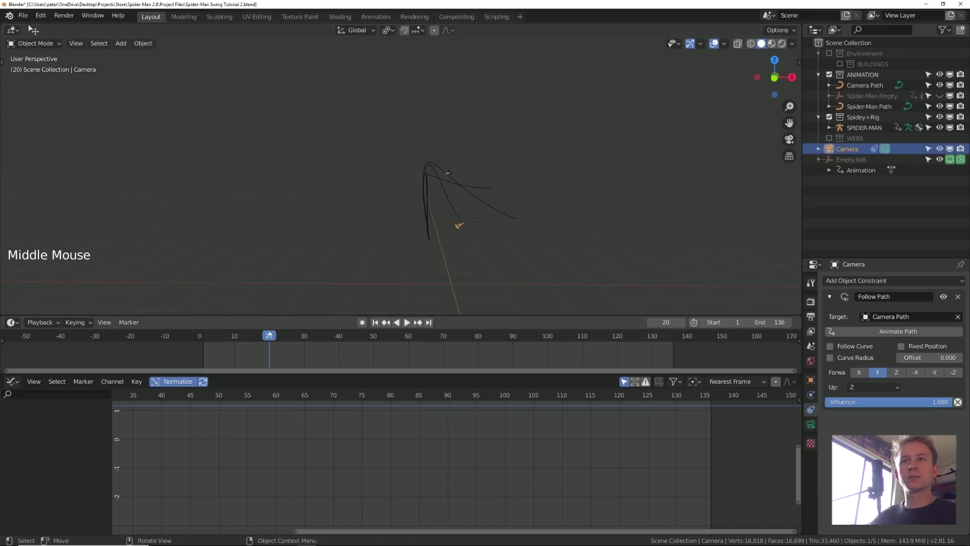
click(378, 322)
alt+middle_drag(499, 247, 503, 251)
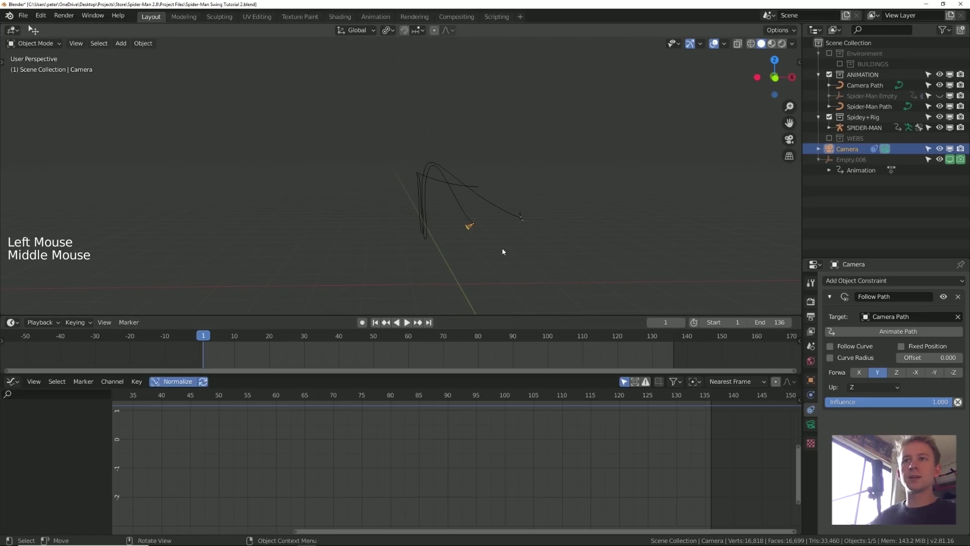
- Split the 3D viewport vertically and show the whole camera view in one of the halves
right_click(456, 314)
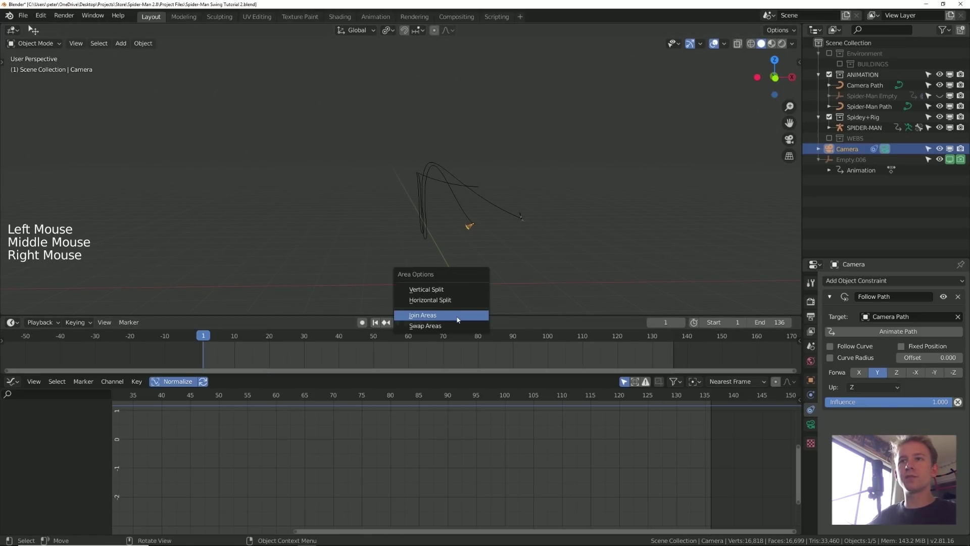
click(437, 288)
click(412, 258)
key(KP_0)
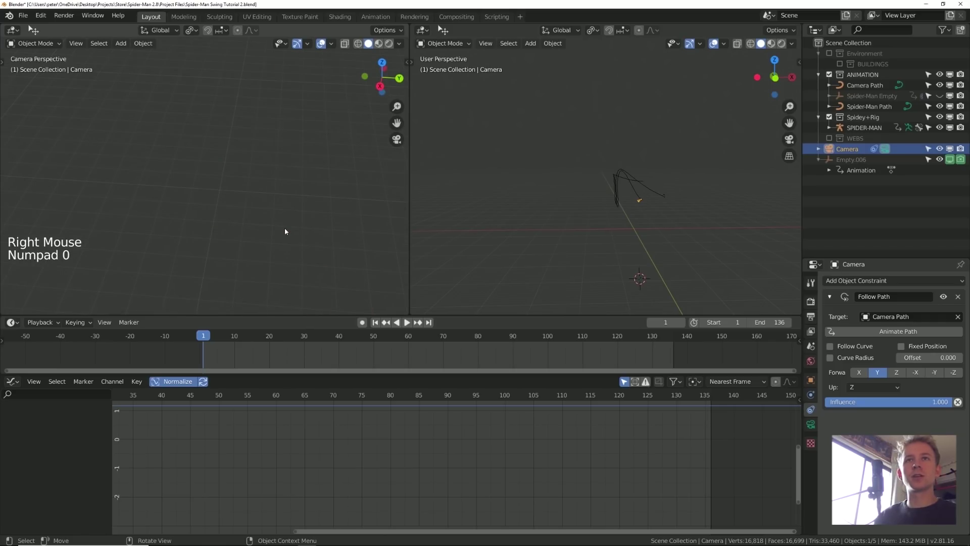
key(KP_Subtract)
key(KP_Subtract)
key(KP_Subtract)
key(KP_Subtract)
key(KP_Subtract)
- Rotate the camera in the top view so that it points along the swing path
key(KP_7)
key(KP_Add)
key(KP_Add)
key(KP_Add)
key(KP_Add)
key(KP_Add)
key(KP_Add)
key(KP_Add)
key(KP_Add)
shift+middle_drag(602, 234, 606, 185)
key(r)
click(618, 260)
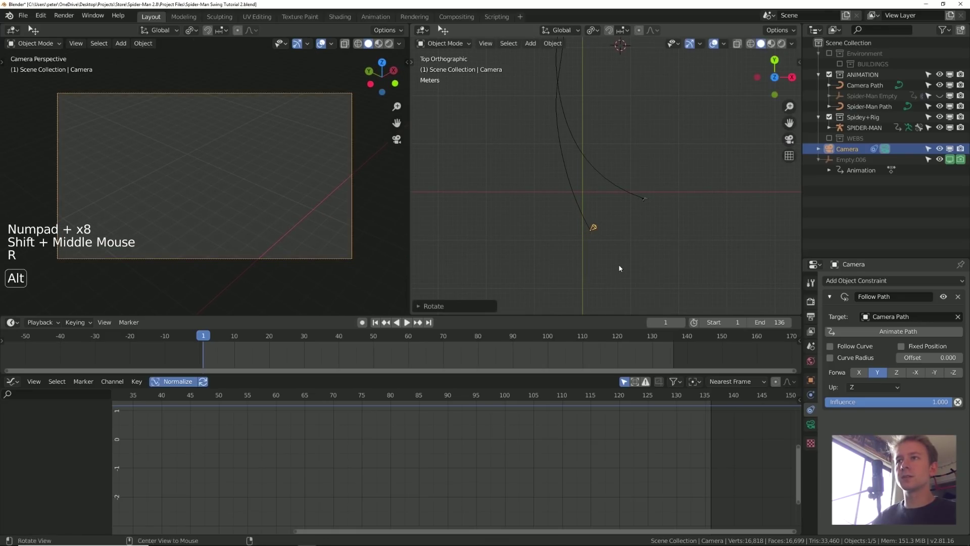
- Tilt the camera in the right view and fine-tune it with a trackball rotation until Spider-Man is in frame
key(KP_3)
key(KP_Add)
key(KP_Add)
key(KP_Add)
key(KP_Add)
key(KP_Add)
key(KP_Add)
key(r)
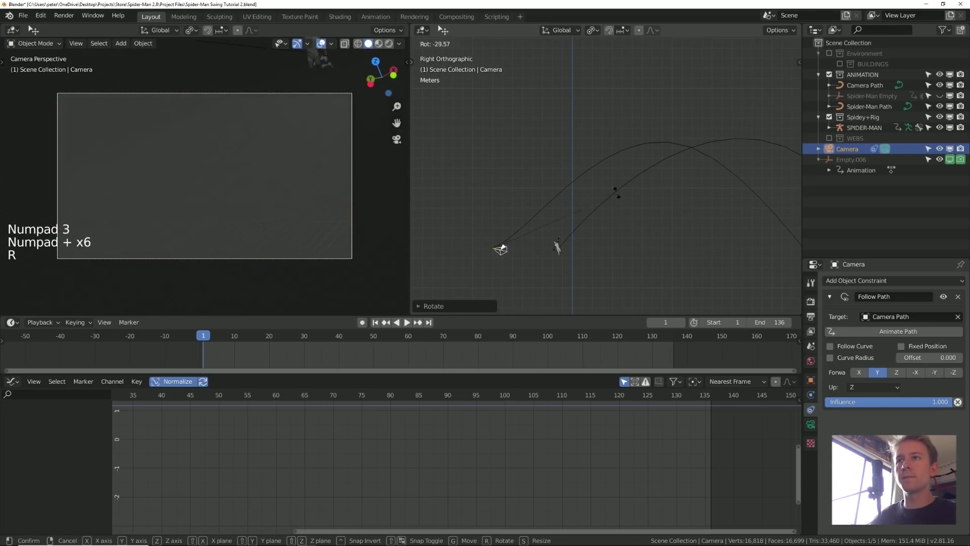
key(r)
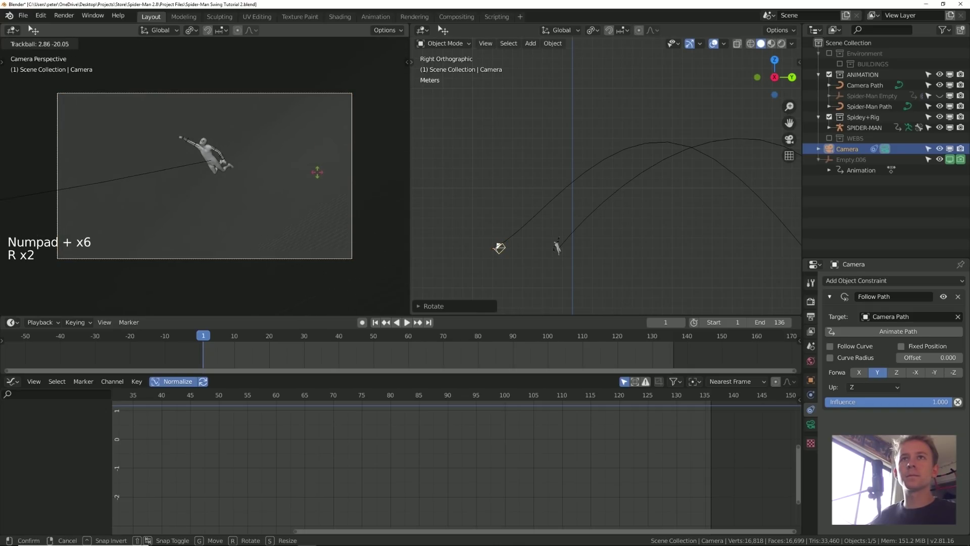
click(423, 230)
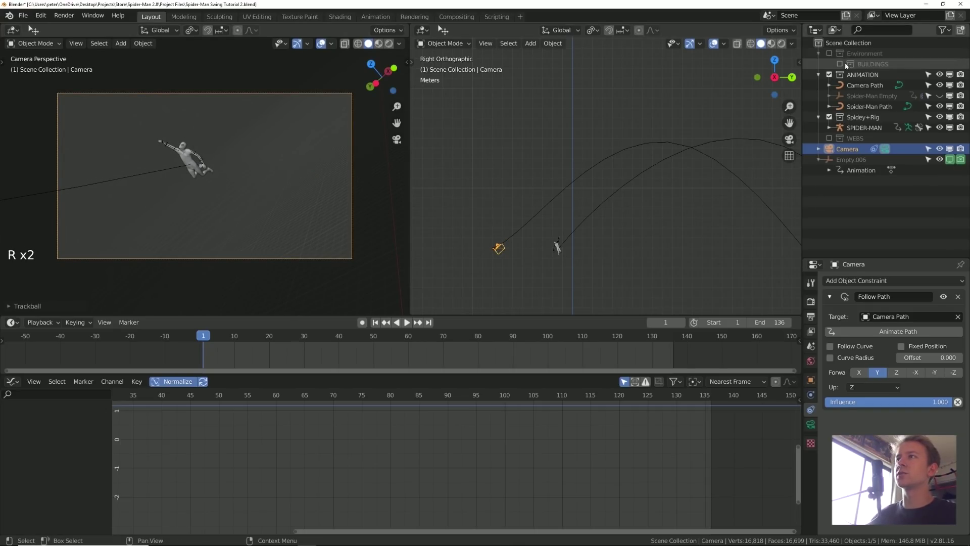
- Show the BUILDINGS collection again and level the camera's rotation, framing Spider-Man beside the building
click(840, 64)
key(r)
key(r)
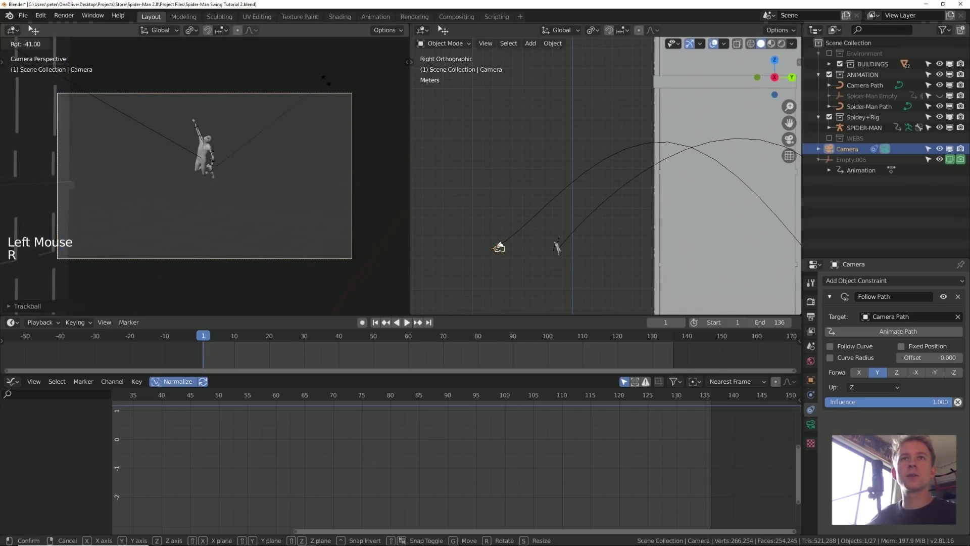
key(r)
key(r)
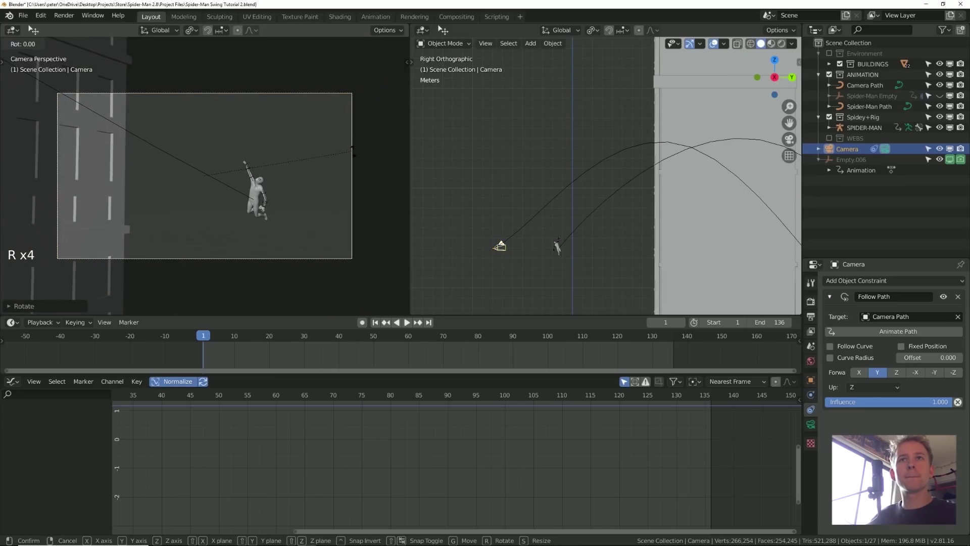
click(354, 150)
- Keyframe the camera's rotation and its Follow Path offset of 0 at frame 1
key(i)
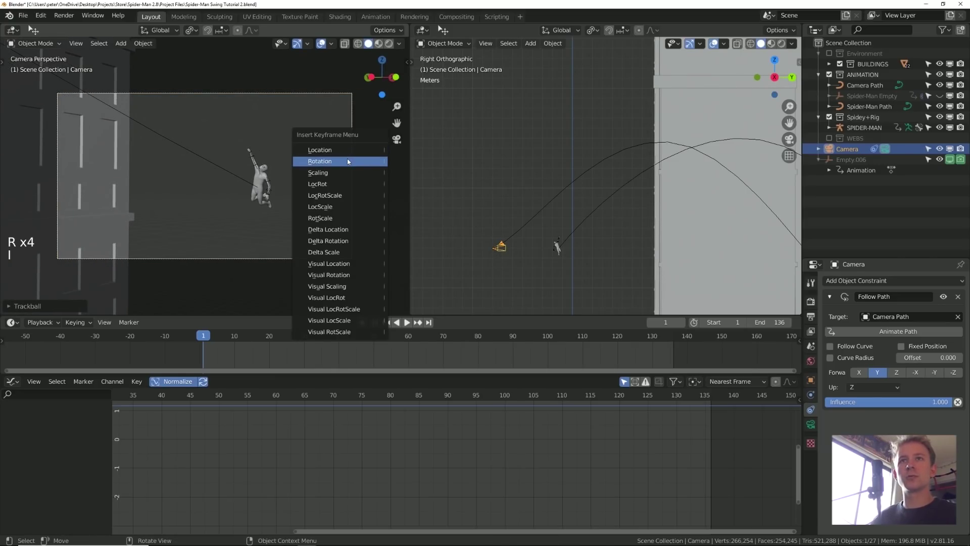
click(347, 159)
key(KP_7)
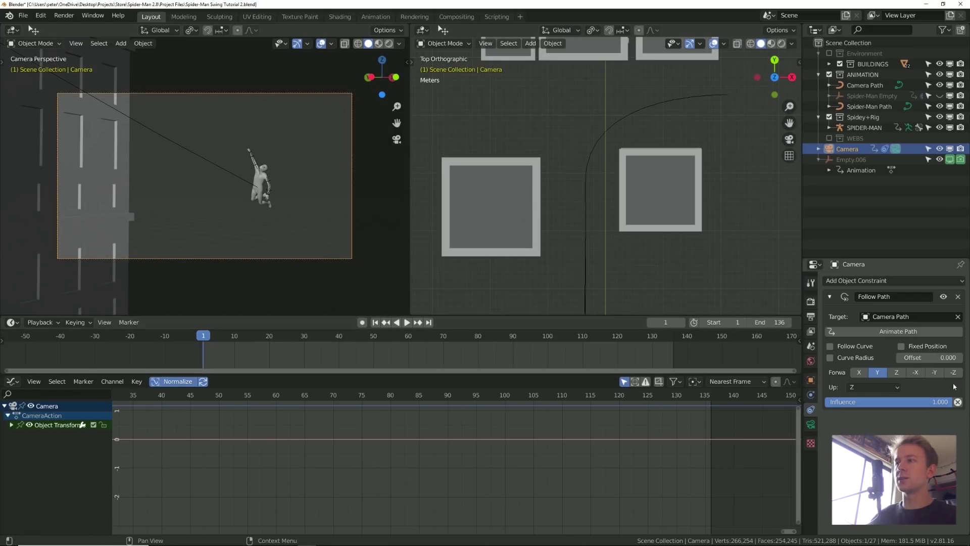
key(i)
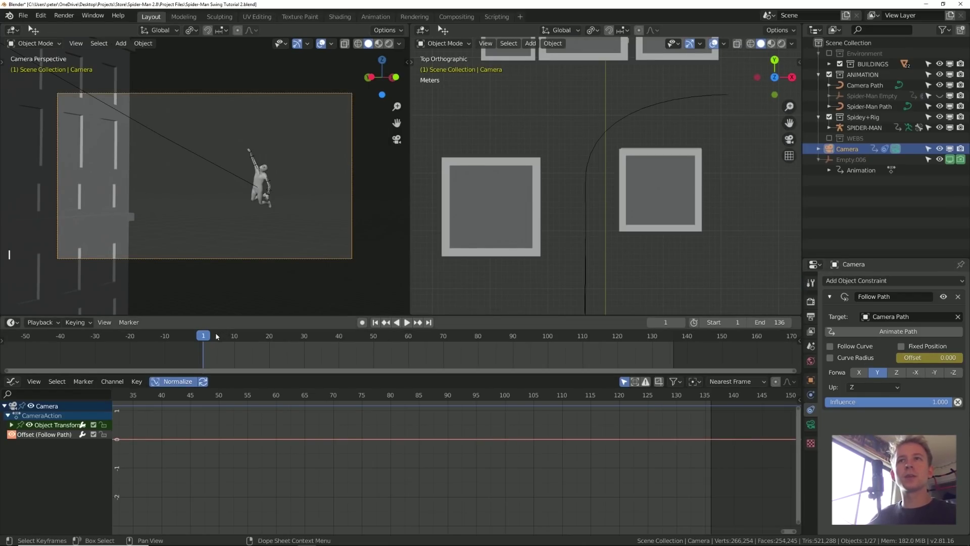
- Keyframe the camera's Follow Path offset at -100 on frame 136
drag(216, 337, 567, 344)
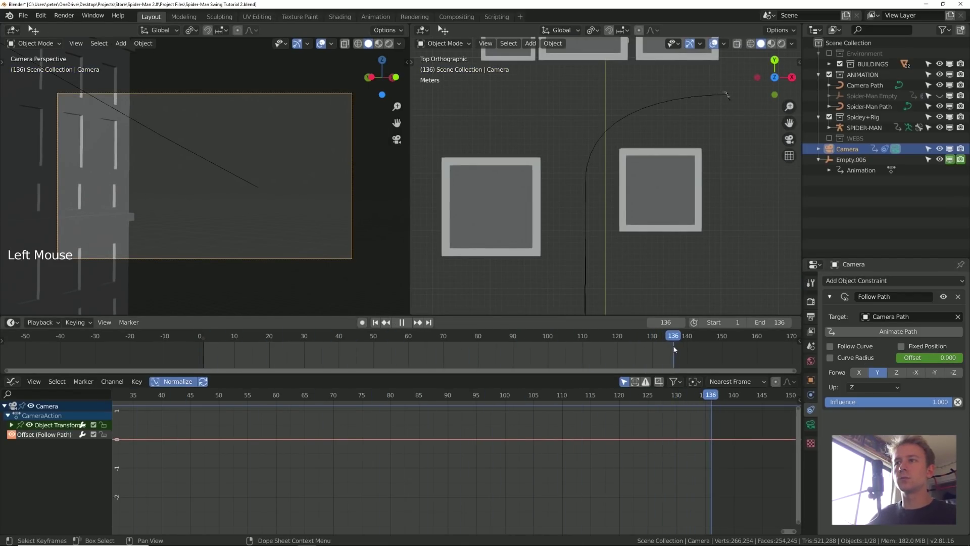
drag(674, 349, 674, 349)
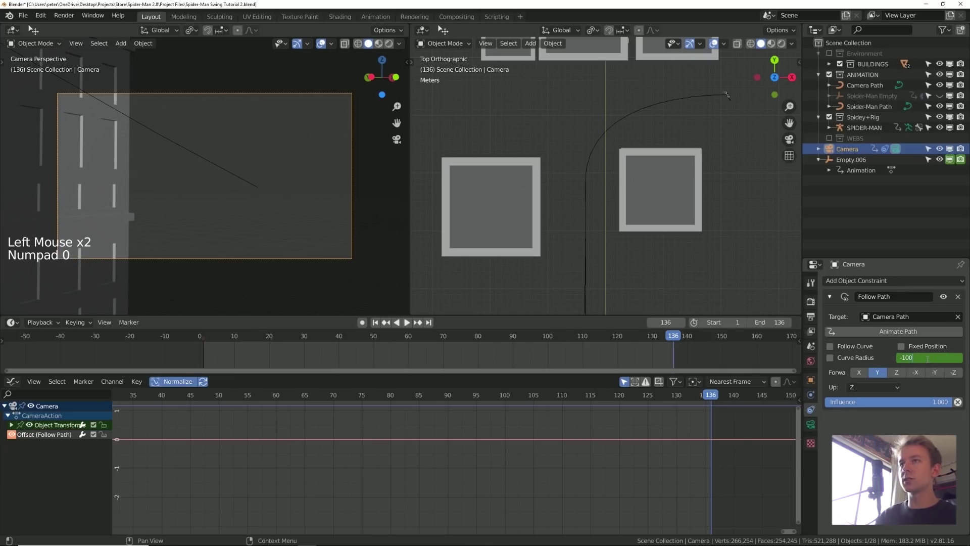
key(Return)
key(i)
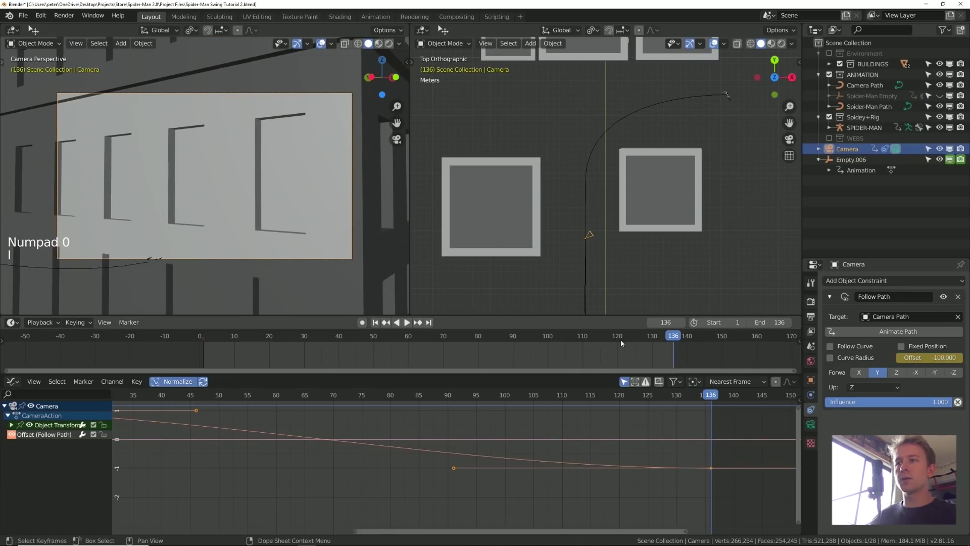
- Set the interpolation of the camera's Follow Path offset curve to linear
middle_drag(369, 440, 463, 440)
key(t)
click(404, 427)
triple_click(412, 426)
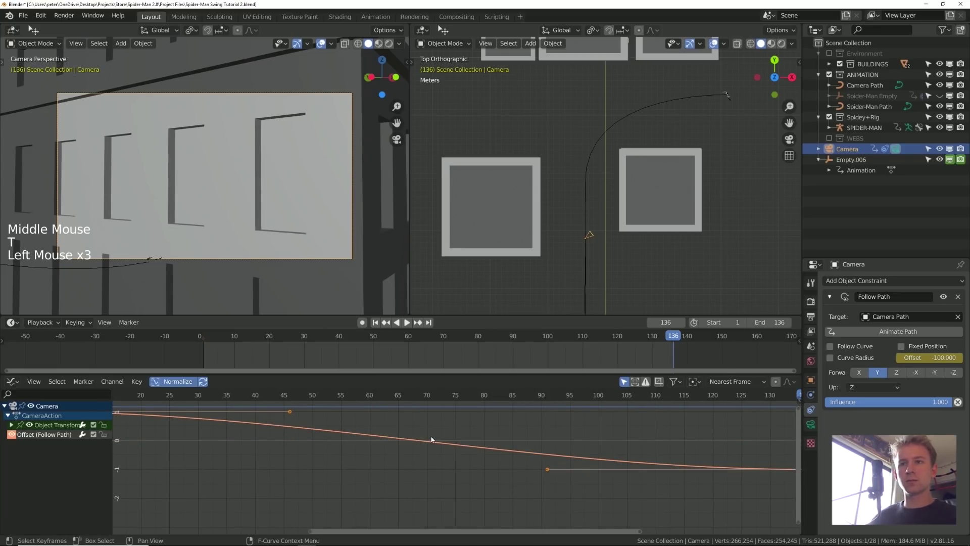
key(t)
click(404, 427)
- Play the animation to compare the camera's travel with Spider-Man's swing, and return to about frame 20
key(space)
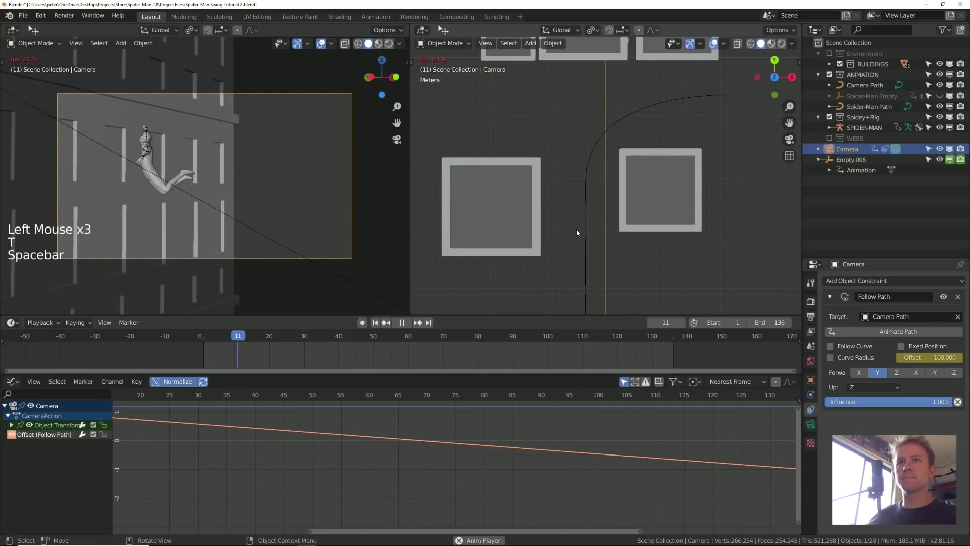
shift+middle_drag(570, 256, 592, 247)
key(KP_Subtract)
key(KP_Subtract)
key(KP_Subtract)
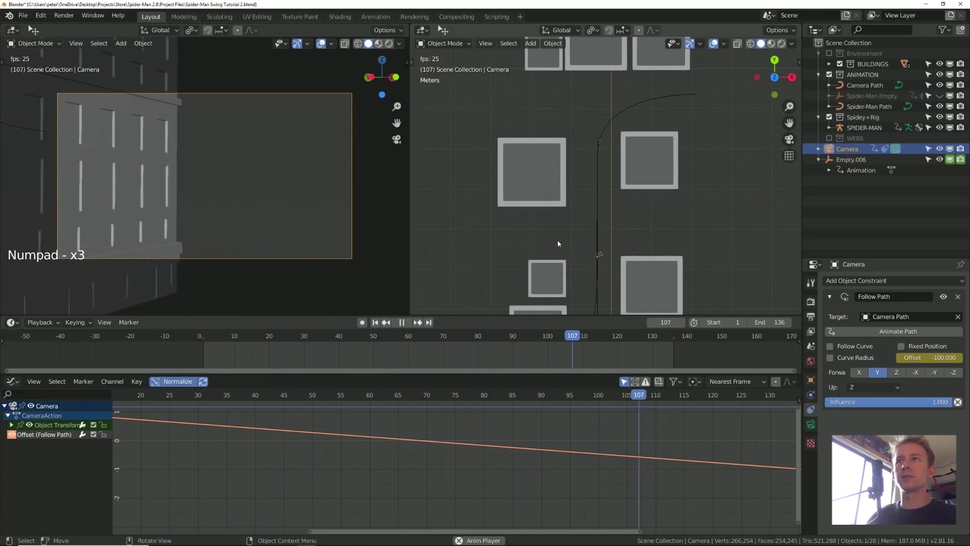
key(space)
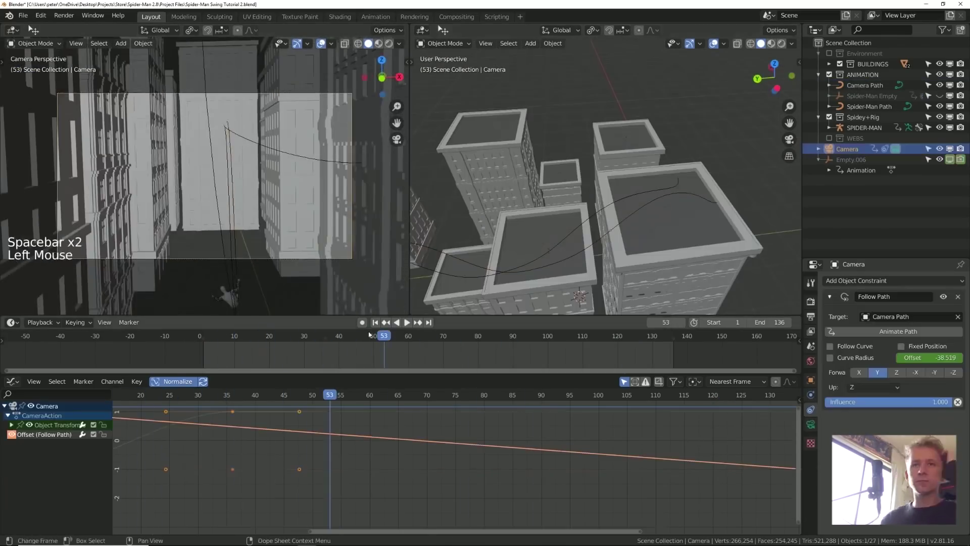
click(261, 335)
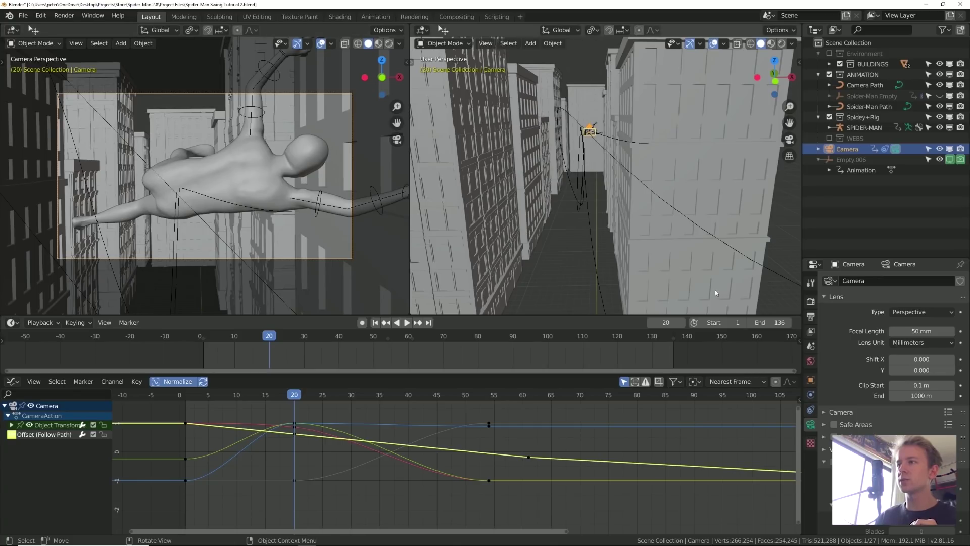
- Set the camera's focal length to 24 mm and play the shot to check the wider framing
text(4)
key(Return)
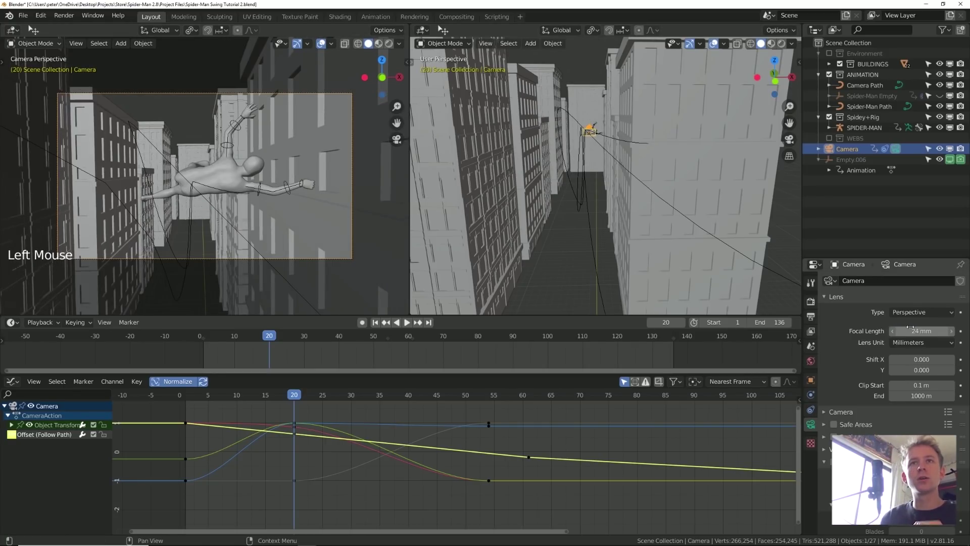
key(space)
key(space)
- Rotate the camera to reframe Spider-Man between about frames 24 and 31, keyframe its rotation, and replay the opening
drag(227, 340, 281, 341)
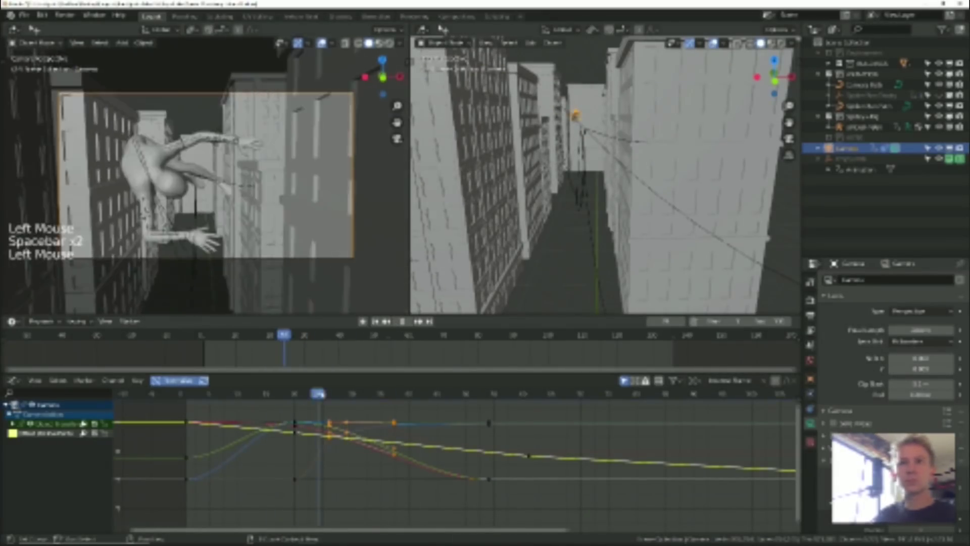
key(r)
key(space)
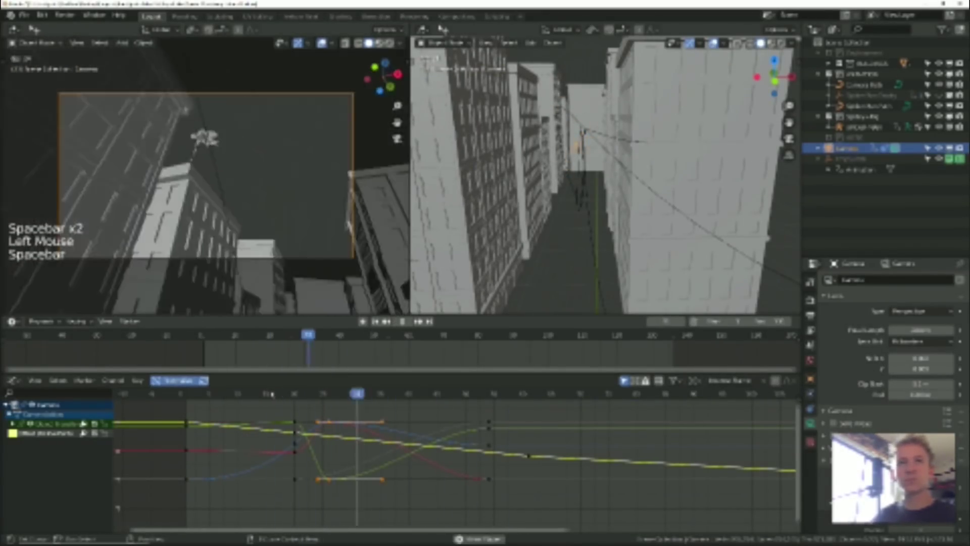
key(r)
key(i)
click(204, 395)
key(space)
key(space)
- Show the camera's constraint settings, correct its rotation for frames 16 to 22, and replay that part of the swing
click(811, 408)
key(r)
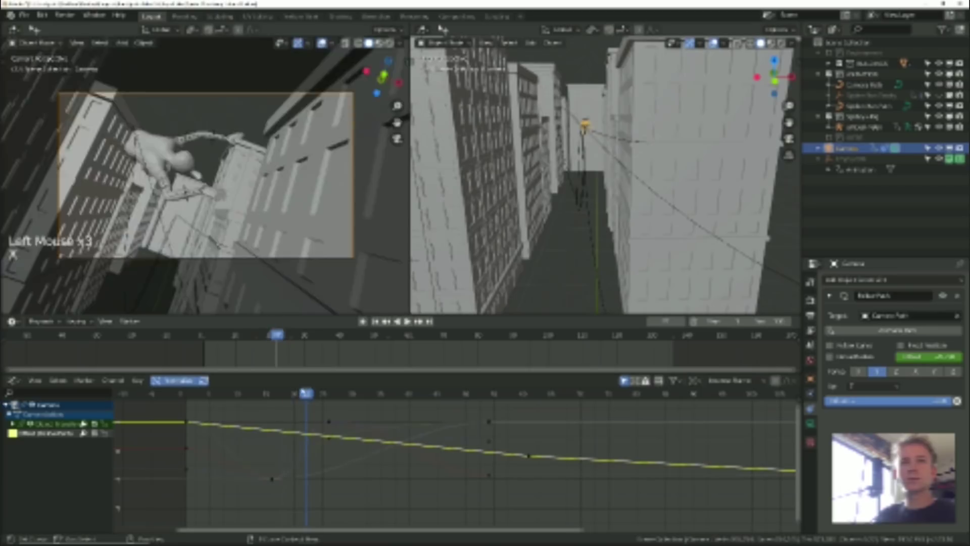
key(r)
drag(271, 397, 347, 397)
key(space)
key(space)
click(203, 396)
- Rotate the camera toward Spider-Man at about frame 41, keyframe its rotation, and play the result
click(414, 395)
key(r)
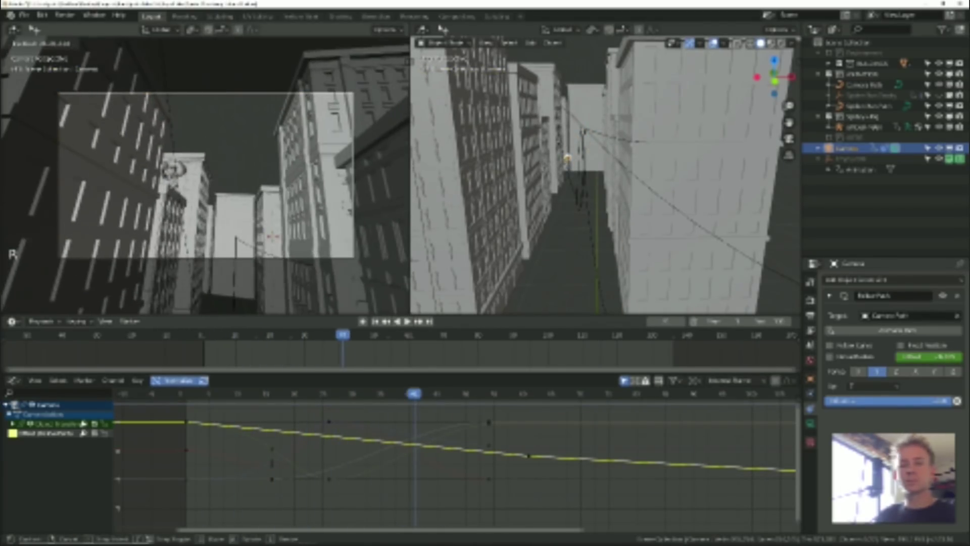
key(i)
key(space)
key(space)
- Try a change to the Follow Path offset keyframe at about frame 61 and undo it
click(546, 395)
click(527, 461)
key(space)
key(space)
key(ctrl+z)
key(ctrl+z)
- Reframe Spider-Man after frame 54 with a new camera rotation and a vertical adjustment, keyframe it, and replay the shot
key(r)
key(space)
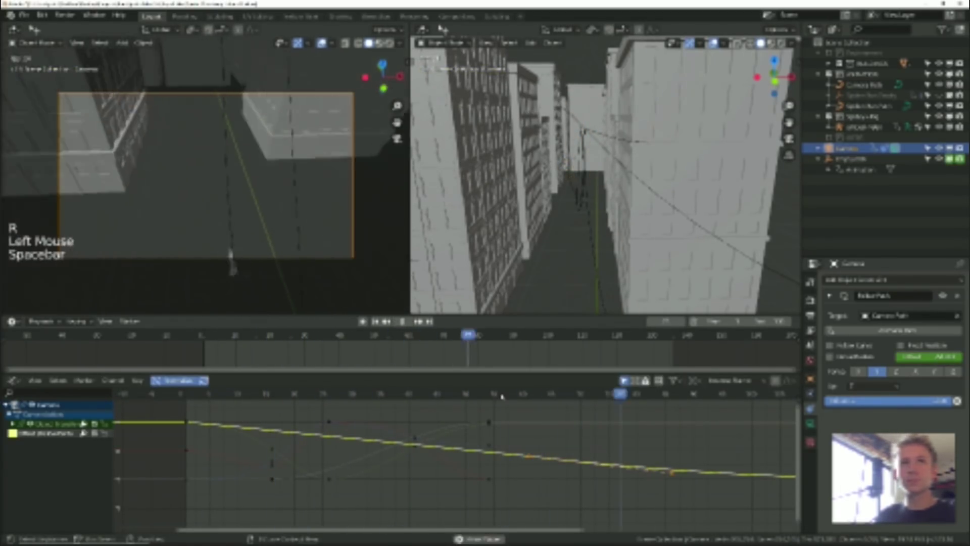
key(space)
middle_drag(606, 462, 507, 444)
key(g)
key(g)
key(g)
key(z)
click(326, 215)
key(i)
key(space)
key(space)
- Check the swing around frame 70 and adjust the placement of the Spider-Man Path
click(492, 397)
click(538, 397)
click(445, 397)
key(space)
click(642, 183)
middle_drag(642, 183, 633, 206)
key(g)
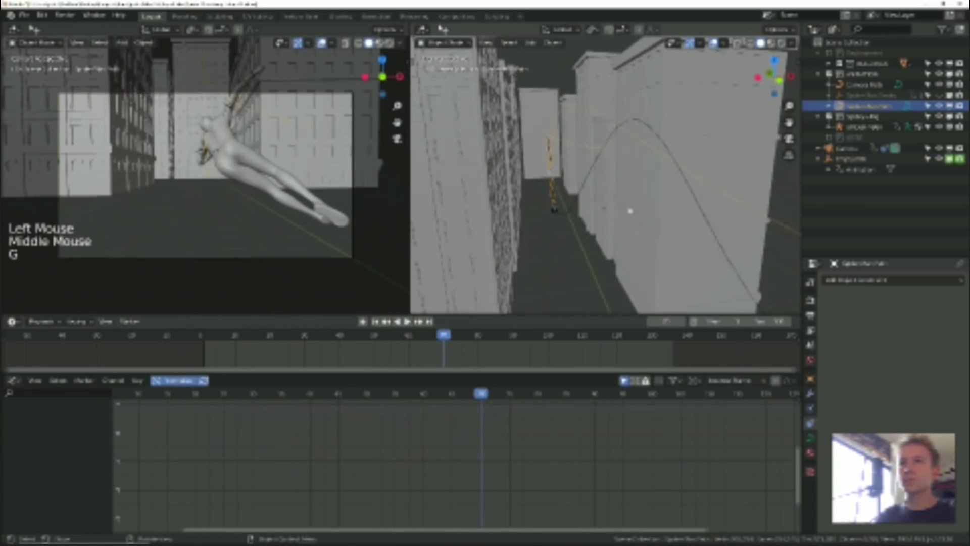
key(g)
- Rotate the camera to keep Spider-Man framed in the second half of the swing, keyframing its rotation at about frames 88 and 118
key(r)
key(space)
key(space)
click(369, 335)
key(r)
key(i)
click(335, 267)
key(space)
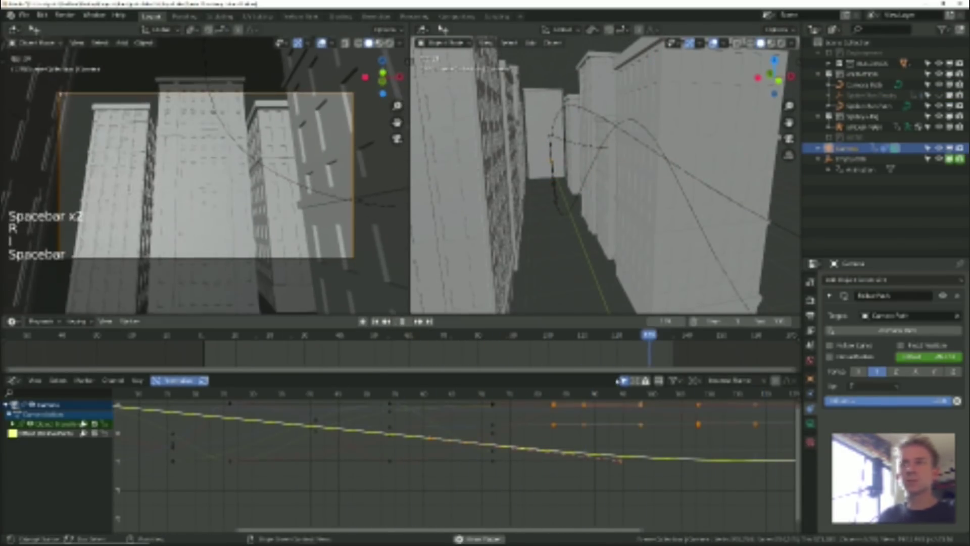
- Move the camera's animation keyframe at about frame 41 on its curve and play the shot to check the motion
click(145, 440)
key(g)
click(145, 441)
key(space)
key(g)
key(space)
key(space)
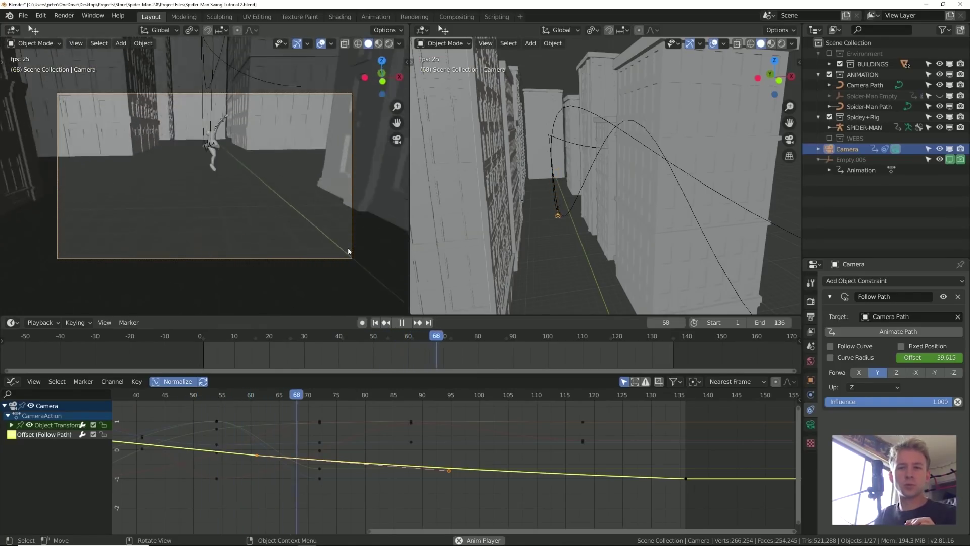
key(space)
- Rework the camera's rotation keyframes around frame 29, replaying the swing to check the motion
scroll(190, 436, down, 2)
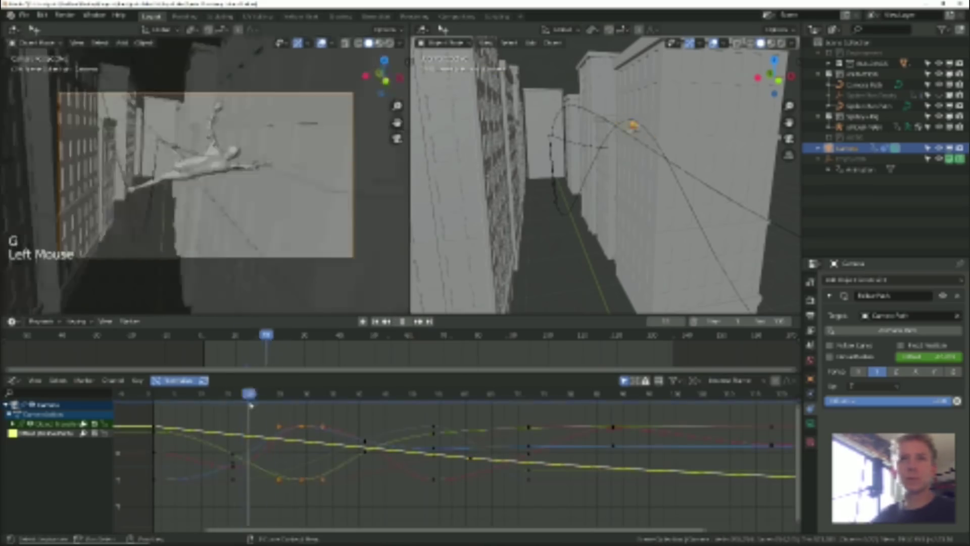
key(space)
key(space)
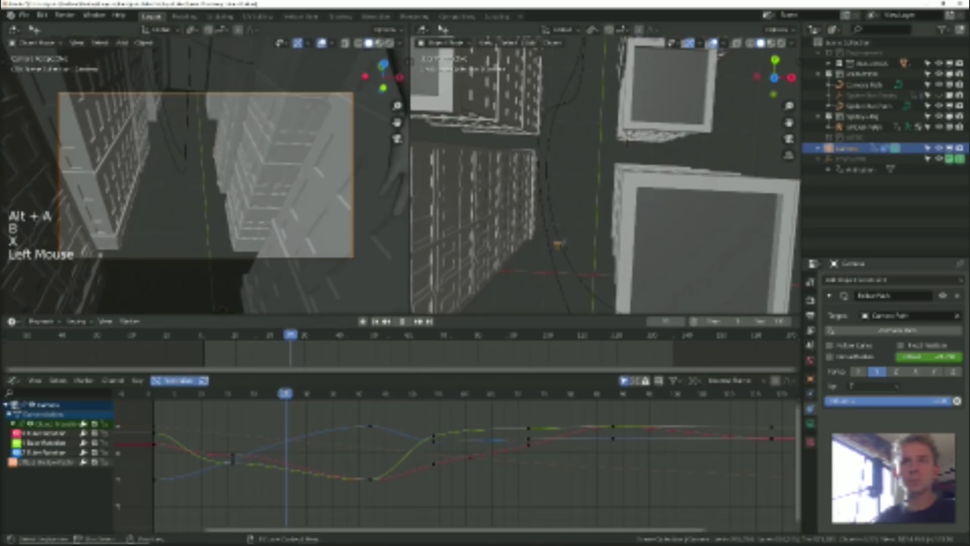
key(space)
key(space)
key(space)
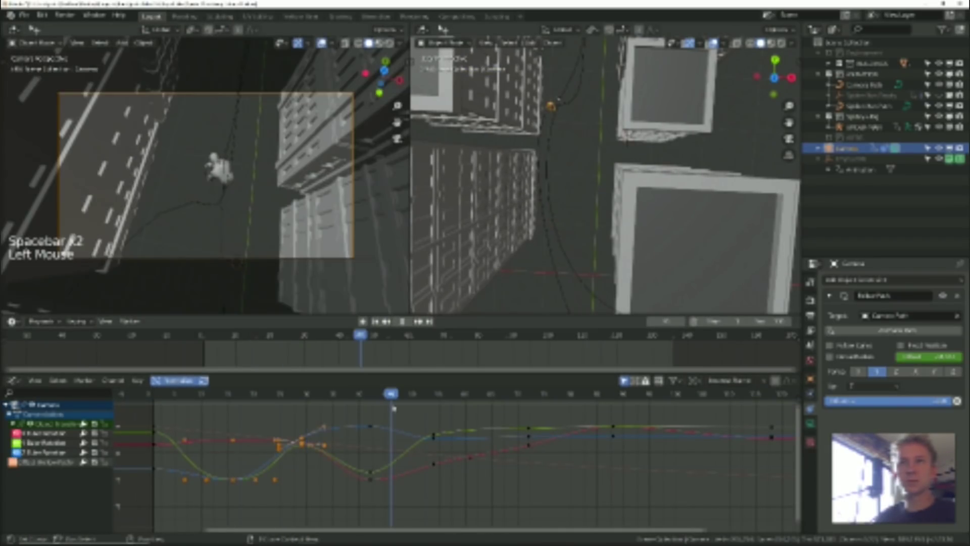
- Move and scale the selected camera rotation keyframes between about frames 16 and 29, and play the shot through the camera
key(g)
key(s)
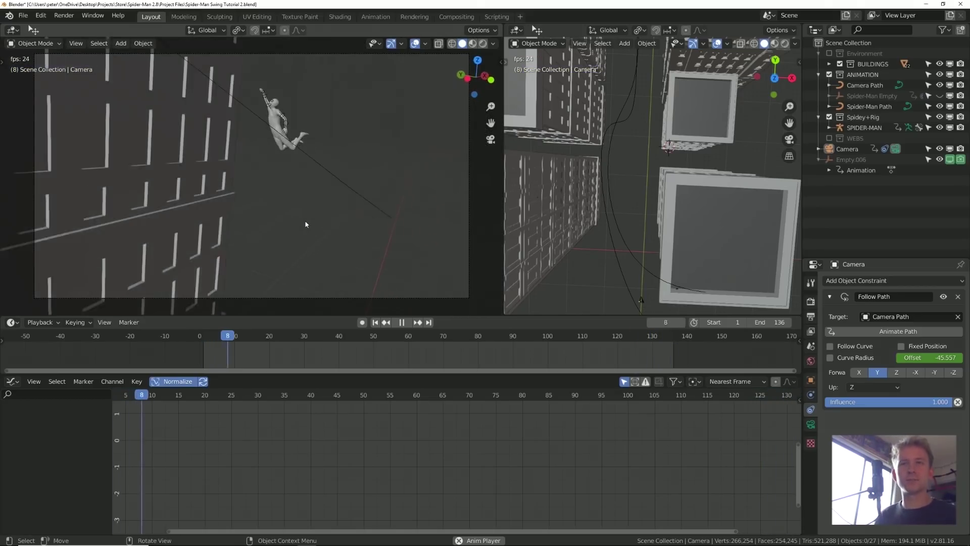
key(space)
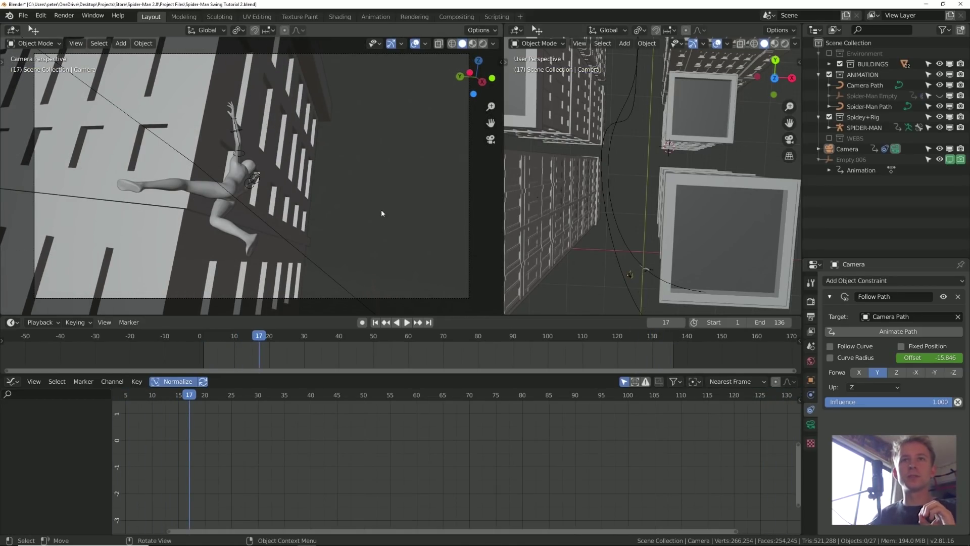
- Set the preview resolution and smooth to 26 and 0.68 on the Spider-Man Path, and to 28 and 0.36 on the Camera Path
click(275, 228)
middle_drag(371, 216, 316, 238)
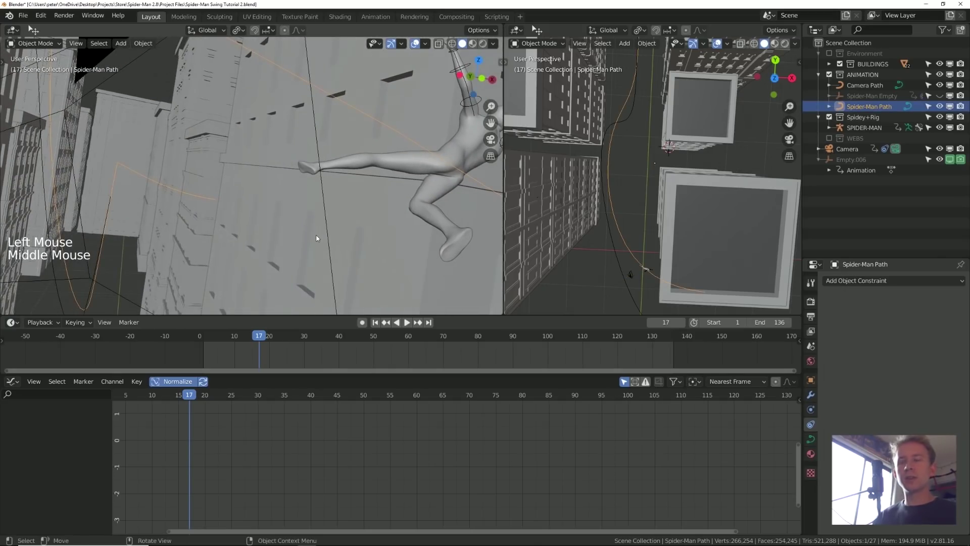
key(KP_Subtract)
key(KP_Subtract)
key(KP_Subtract)
key(KP_Subtract)
key(KP_Subtract)
key(KP_Subtract)
key(KP_Subtract)
key(KP_Subtract)
key(KP_Subtract)
key(KP_Subtract)
key(KP_Subtract)
key(KP_Subtract)
key(KP_Subtract)
key(KP_Subtract)
key(KP_Subtract)
key(KP_Subtract)
key(KP_Subtract)
key(KP_Subtract)
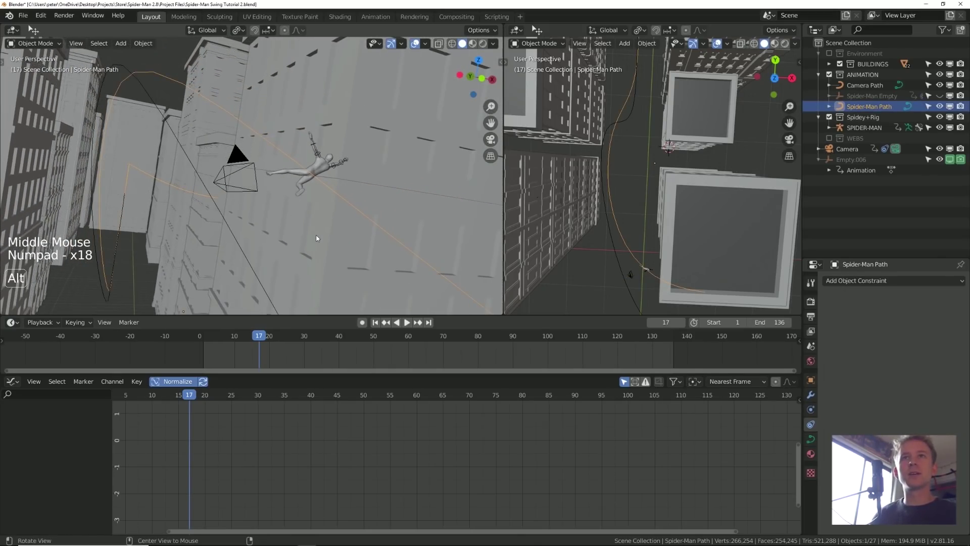
click(812, 439)
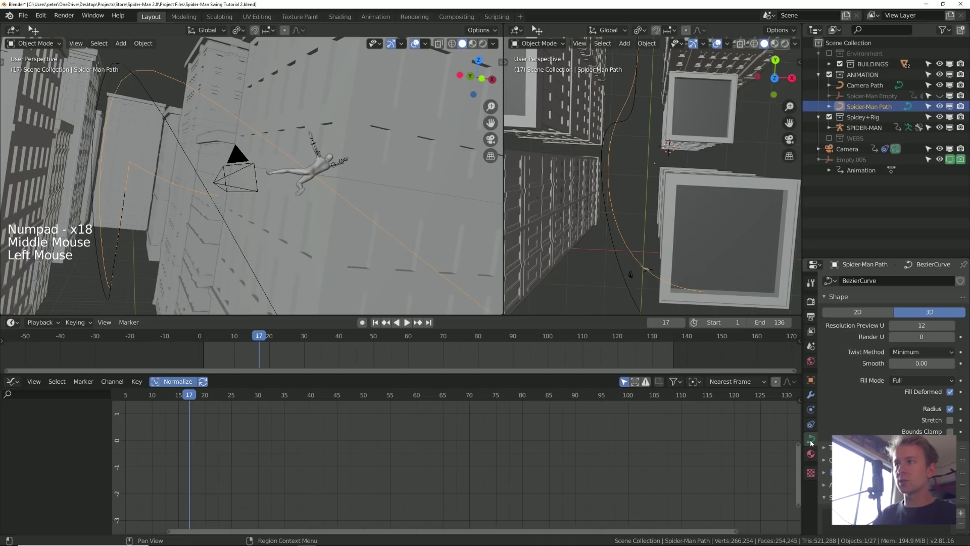
middle_drag(913, 330, 925, 317)
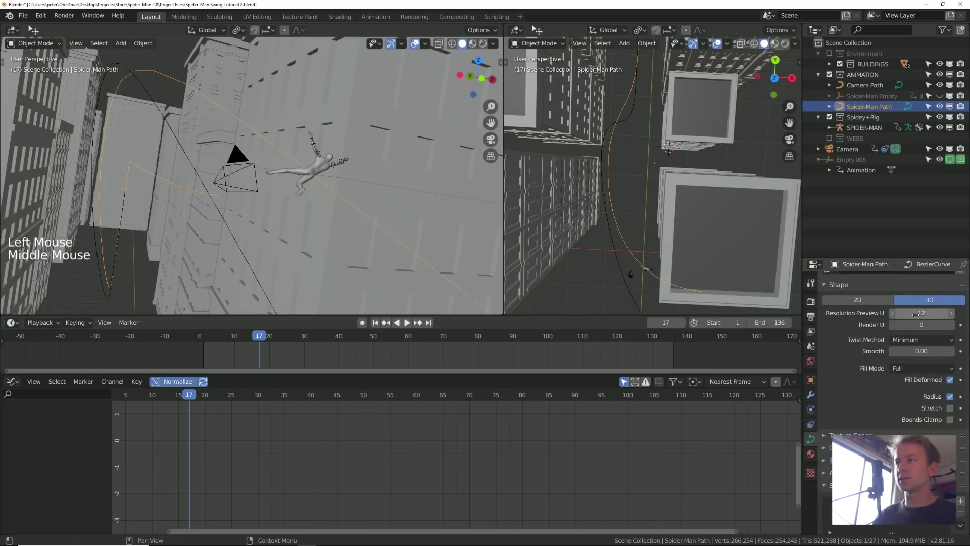
click(916, 314)
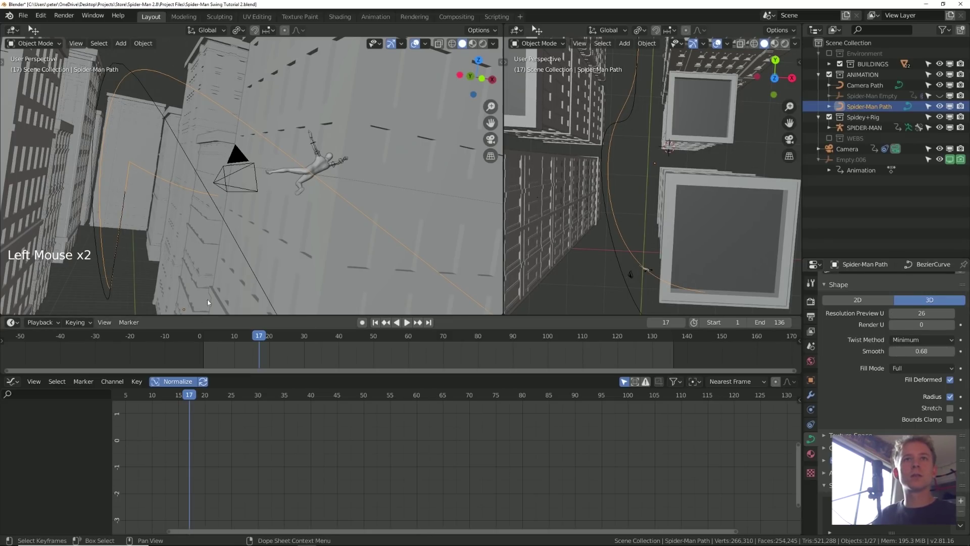
click(215, 203)
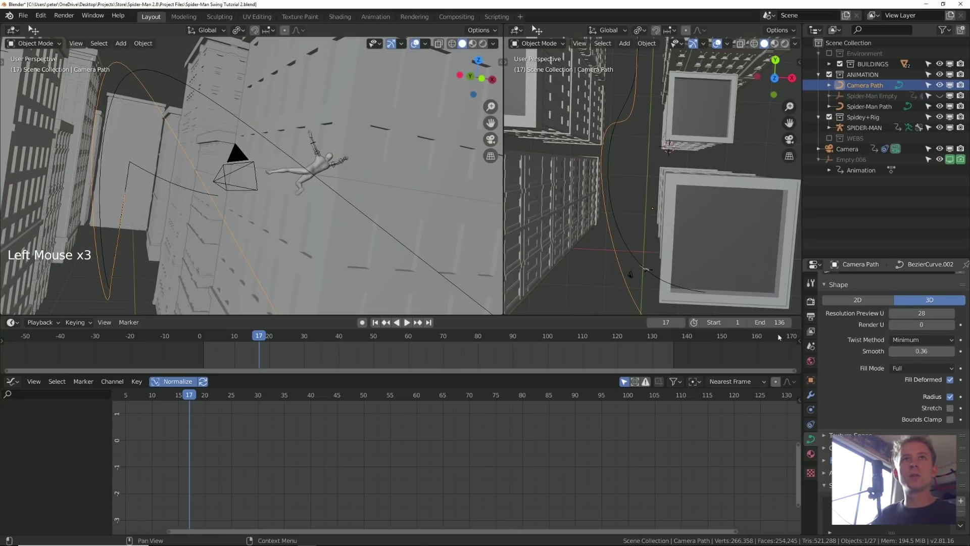
- Play the swing animation through the camera view, selecting the camera for another short playback
key(KP_0)
key(space)
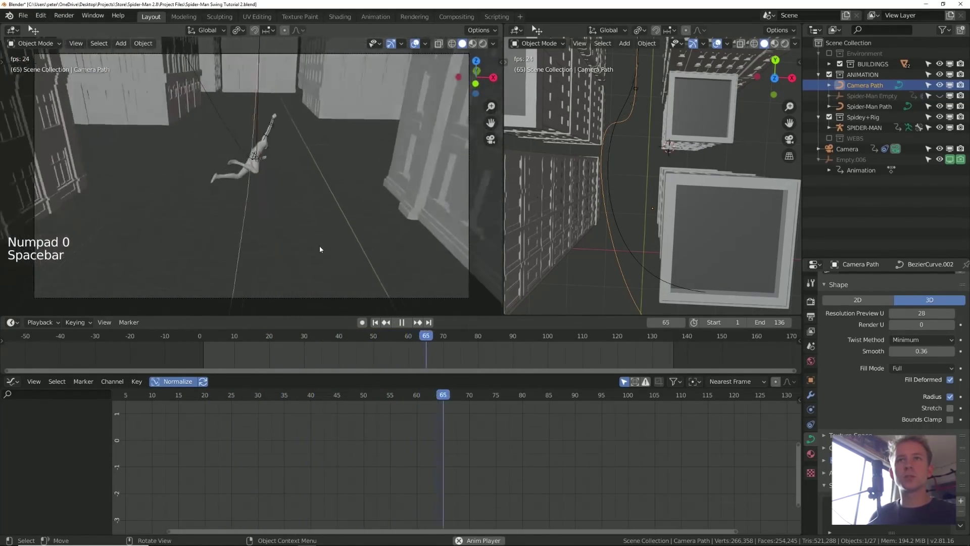
key(space)
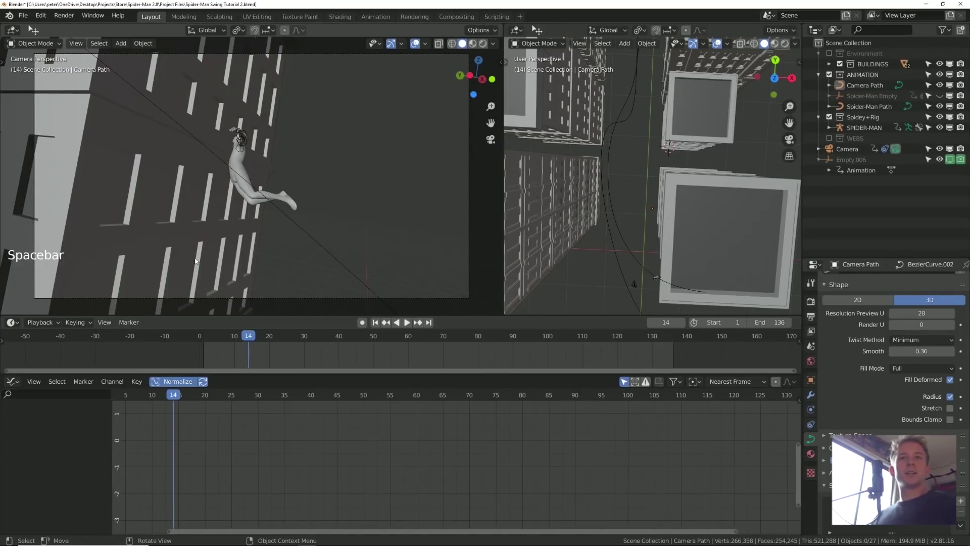
click(251, 298)
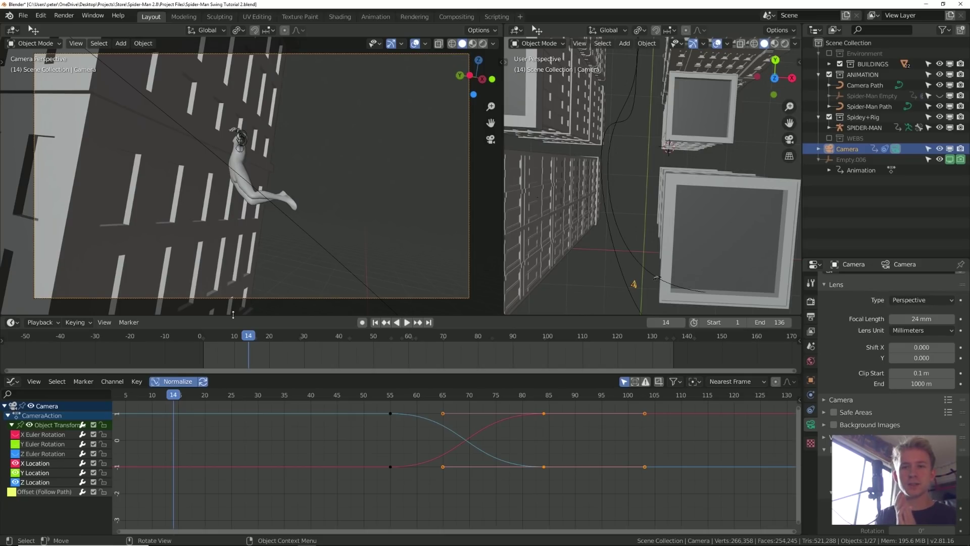
key(space)
key(space)
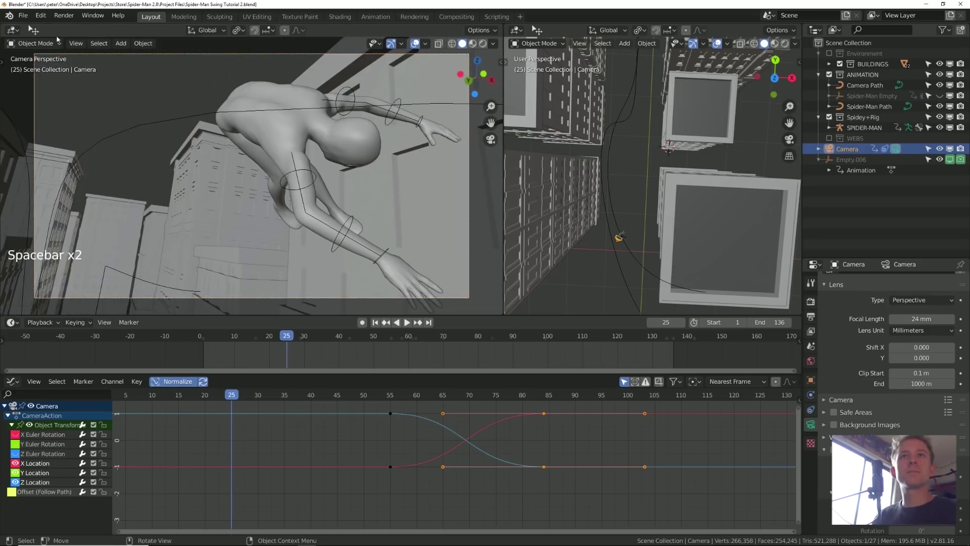
- Select the SPIDER-MAN rig, put it in Pose Mode and show its additional bone layers
click(298, 173)
key(Tab)
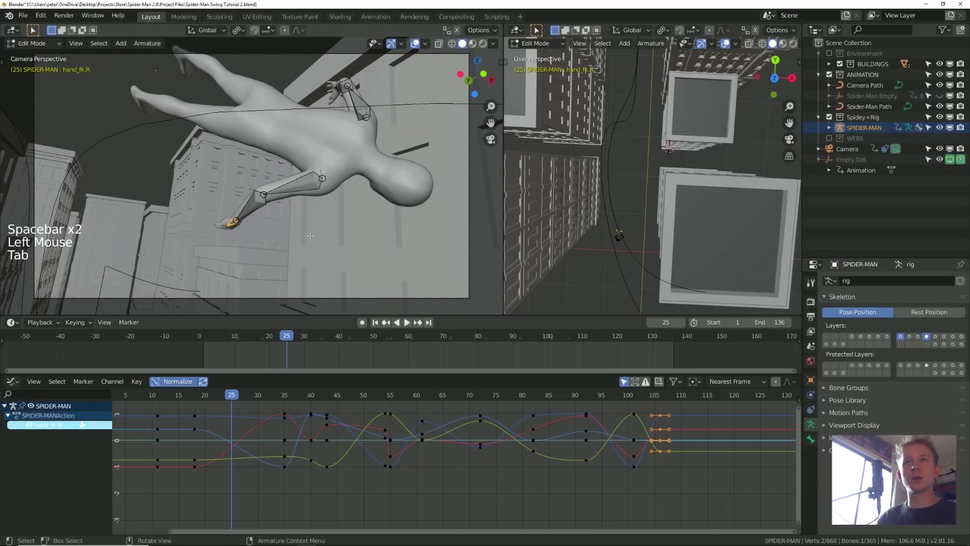
key(Tab)
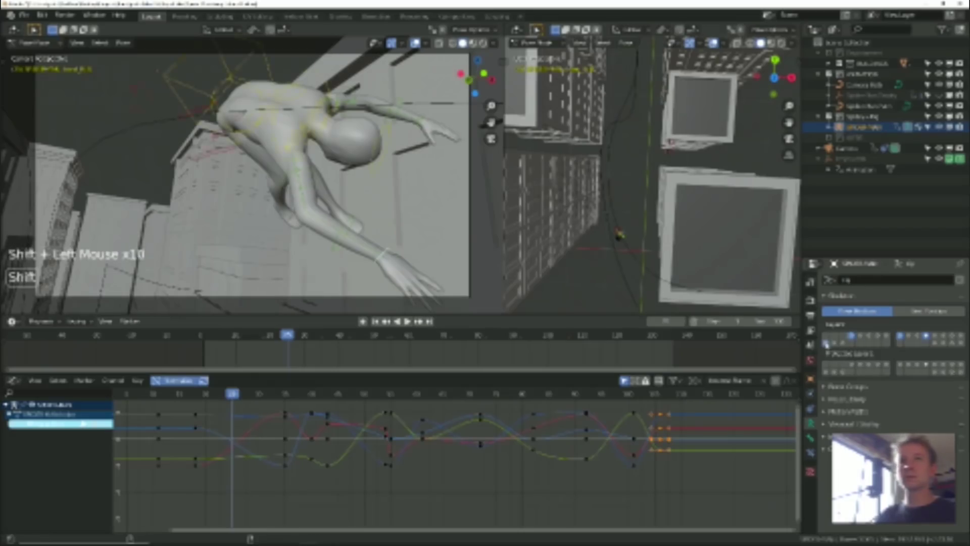
middle_drag(298, 203, 299, 230)
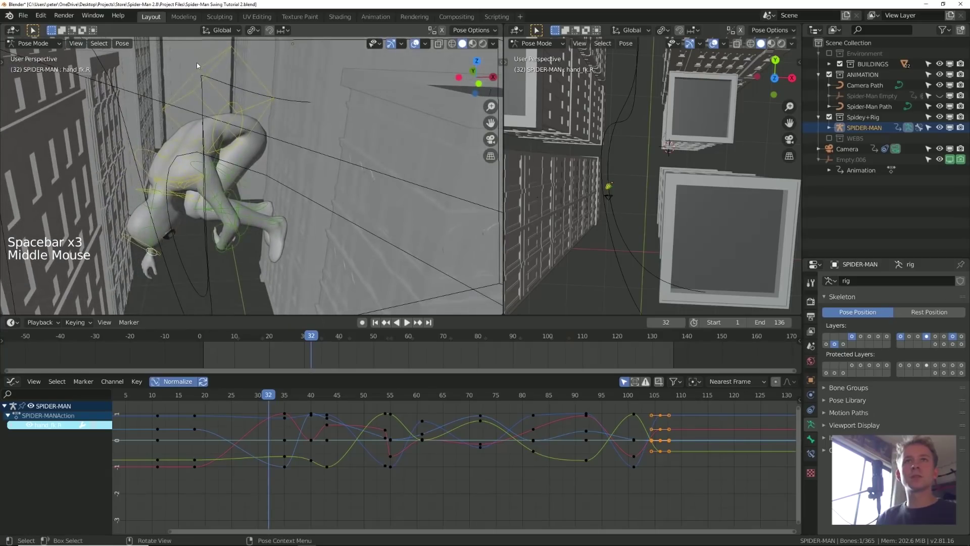
- Select the rig's torso bone, lock the view to it and play the animation
right_click(201, 79)
click(200, 93)
click(221, 56)
click(75, 43)
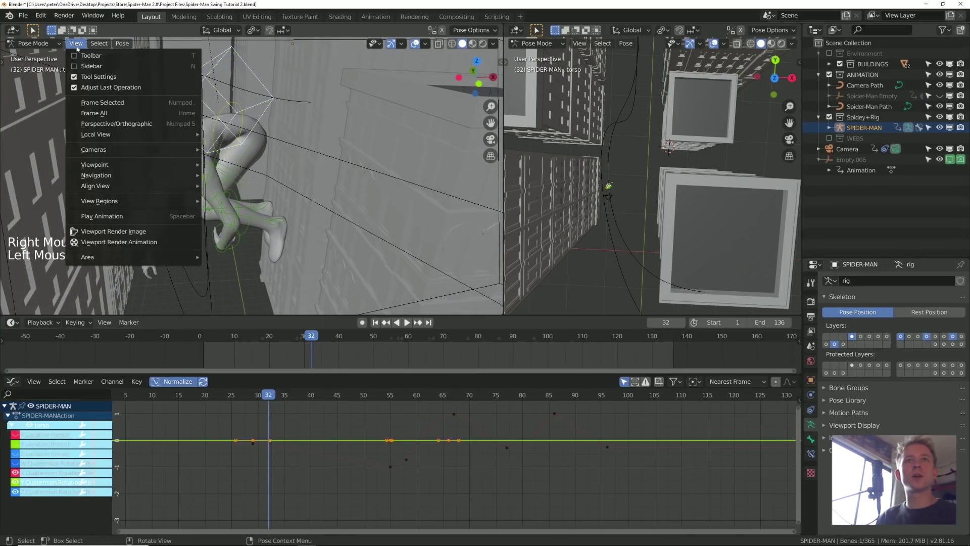
mouse_move(160, 202)
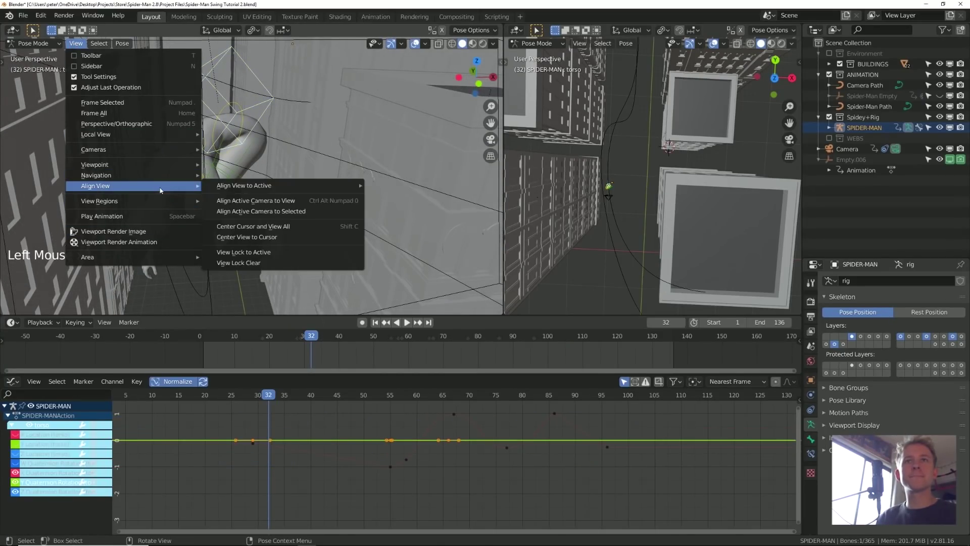
click(273, 256)
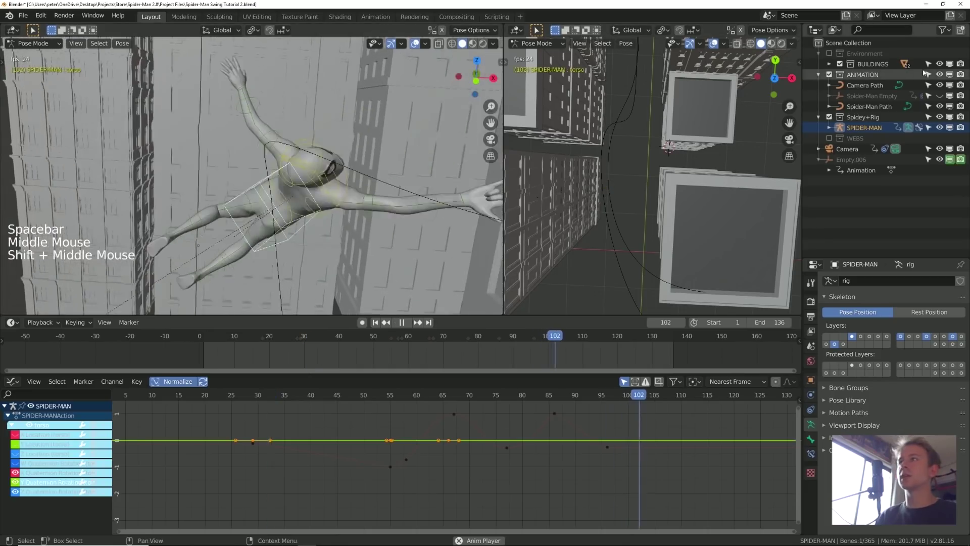
key(space)
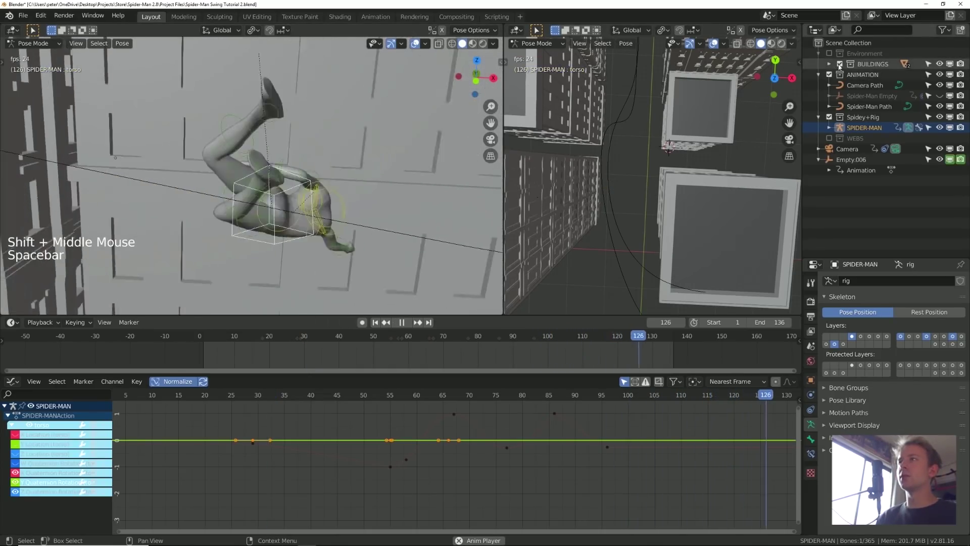
- Exclude the BUILDINGS and ANIMATION collections from the view layer and move the Camera into the ANIMATION collection
click(840, 64)
click(830, 74)
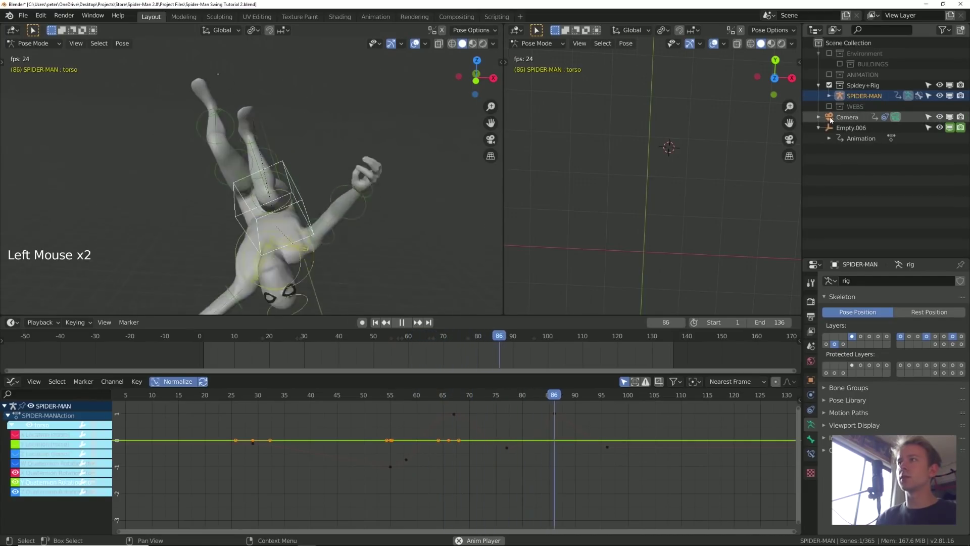
key(space)
click(852, 118)
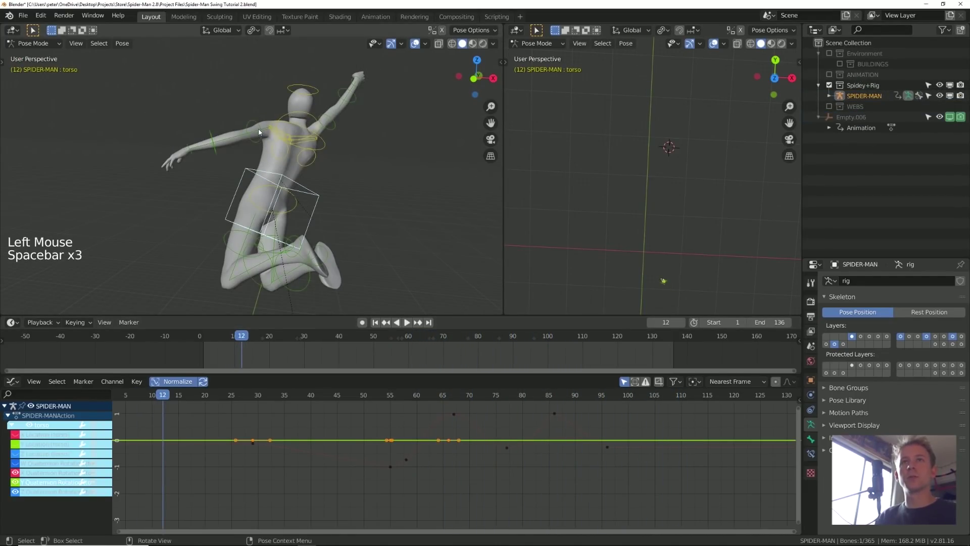
- Select the left upper arm FK bone and all keyframes on its X Quaternion Rotation curve
click(258, 133)
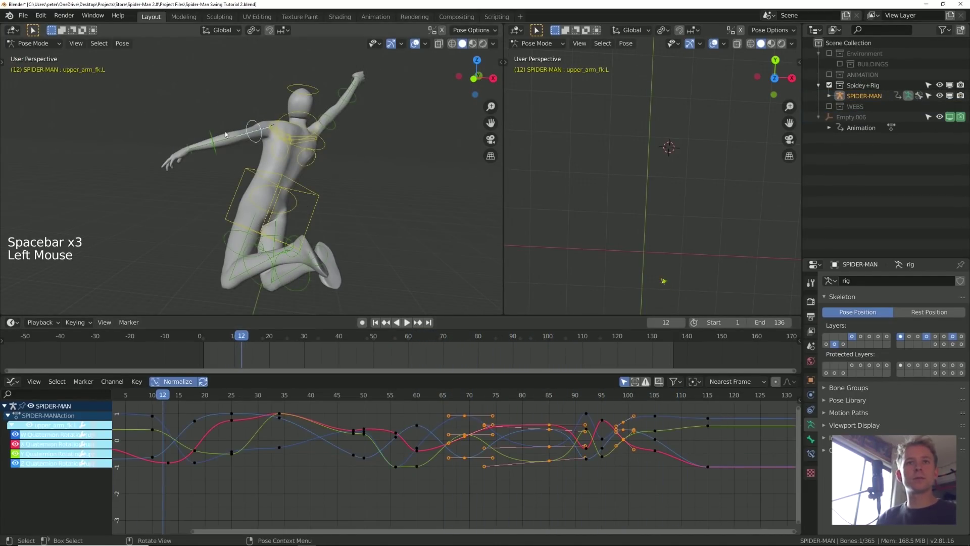
click(58, 445)
double_click(59, 445)
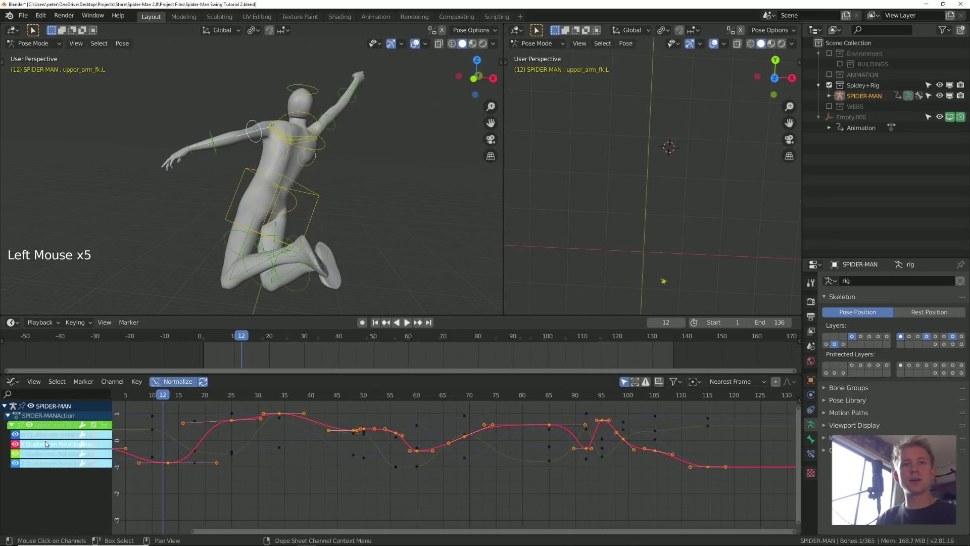
key(g)
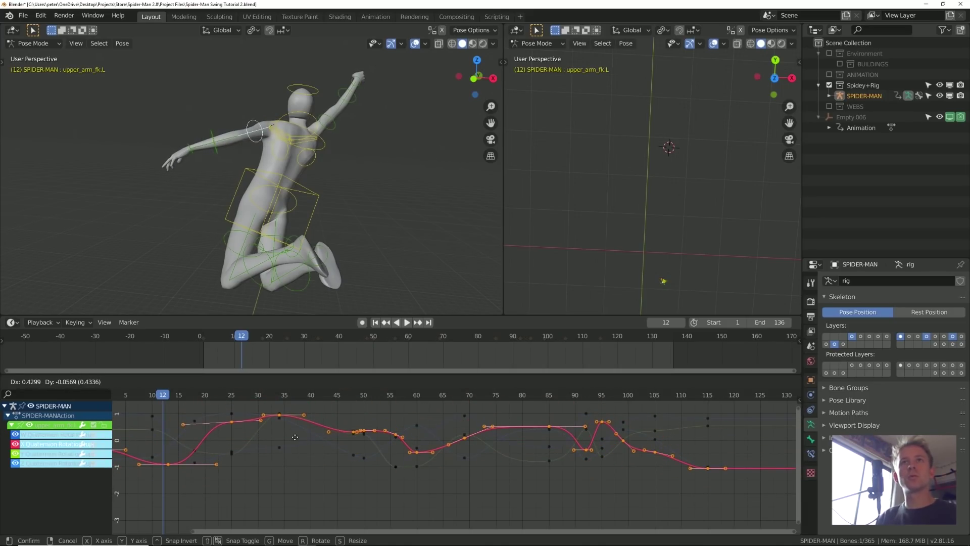
click(281, 438)
- Add a Noise modifier with a scale of 7.0 to the left upper arm's X Quaternion curve and play the animation
key(n)
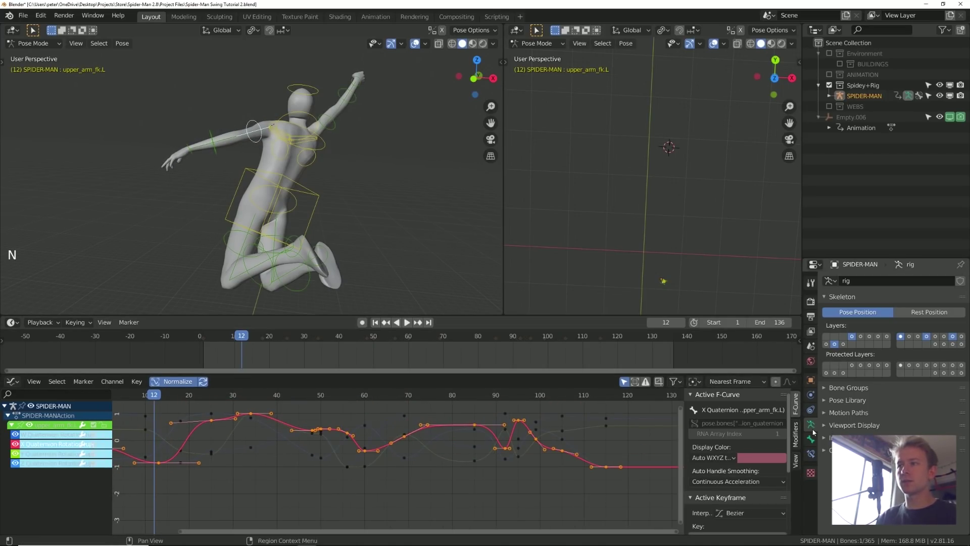
click(796, 432)
click(724, 411)
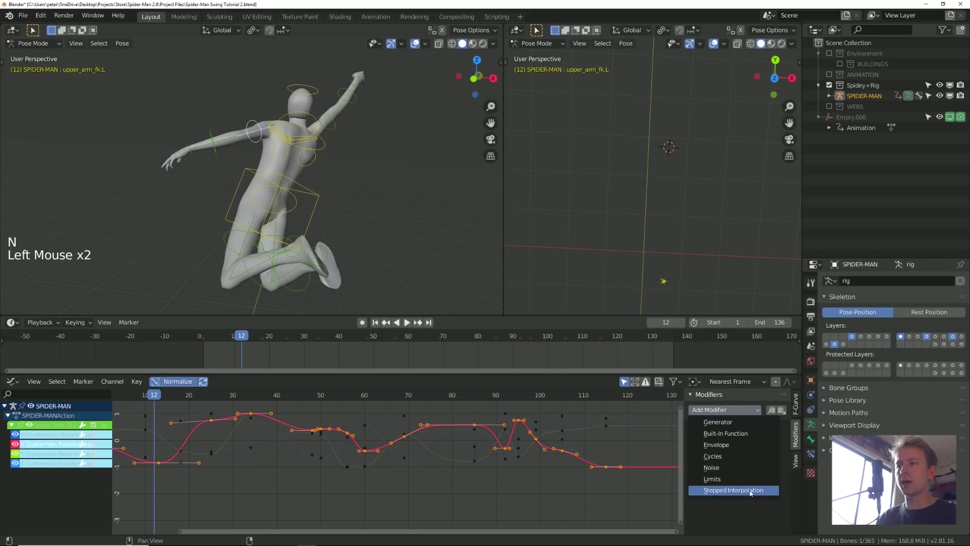
click(713, 470)
mouse_move(715, 457)
mouse_down()
mouse_move(763, 458)
mouse_move(715, 456)
mouse_up()
key(space)
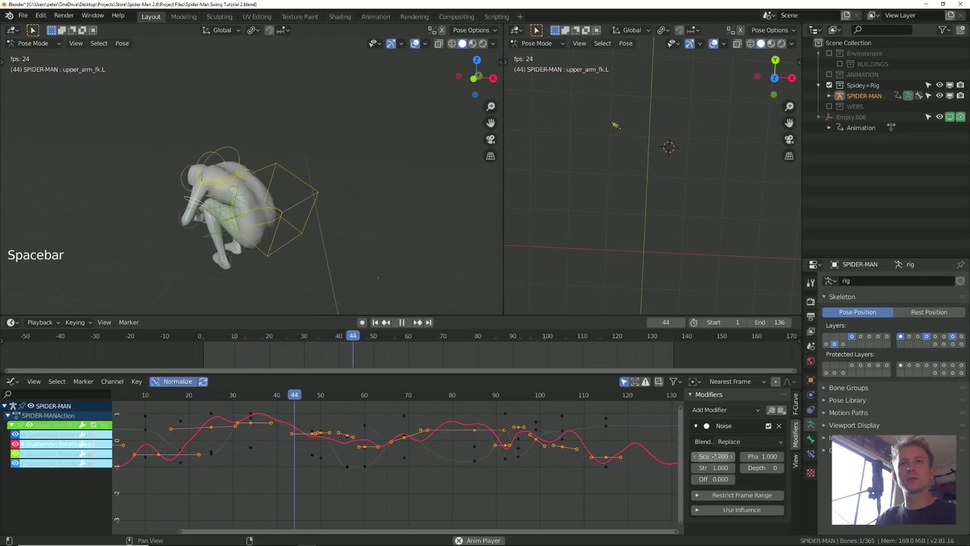
- Extend the scene's end frame to 377 and move the playhead past the original ending to frame 209
click(637, 336)
key(space)
click(674, 337)
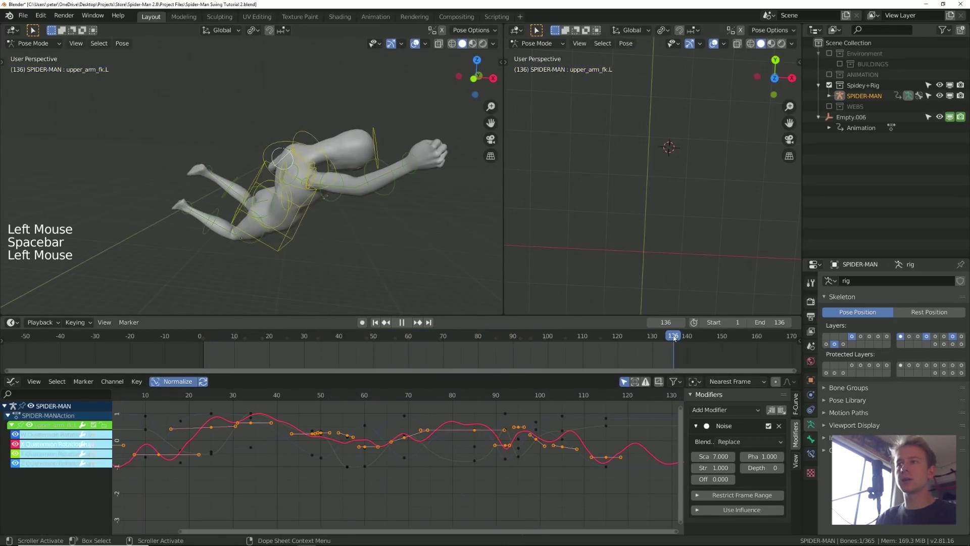
drag(761, 326, 806, 326)
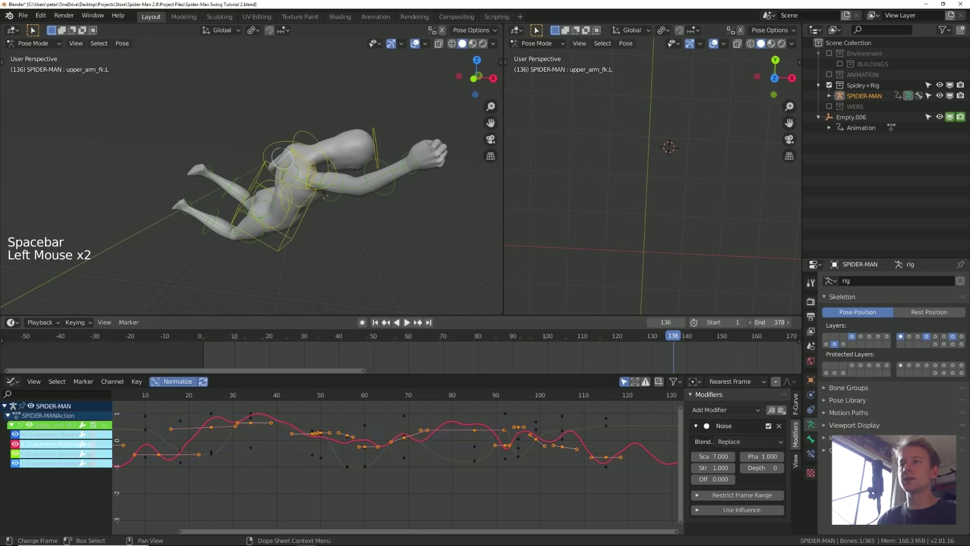
middle_drag(743, 367, 264, 348)
drag(156, 341, 373, 328)
- Re-enable the ANIMATION collection and select the Spider-Man Empty in Object Mode
click(306, 212)
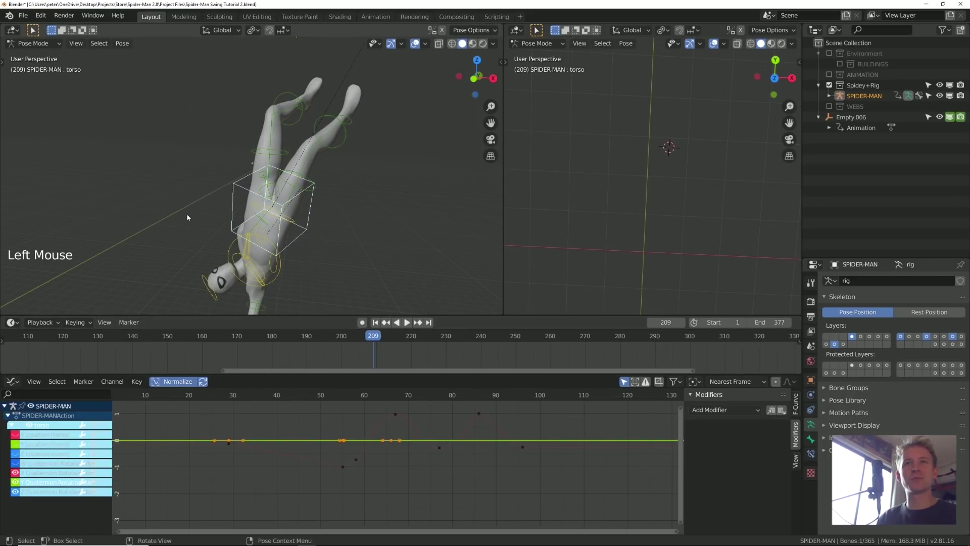
click(828, 74)
click(336, 236)
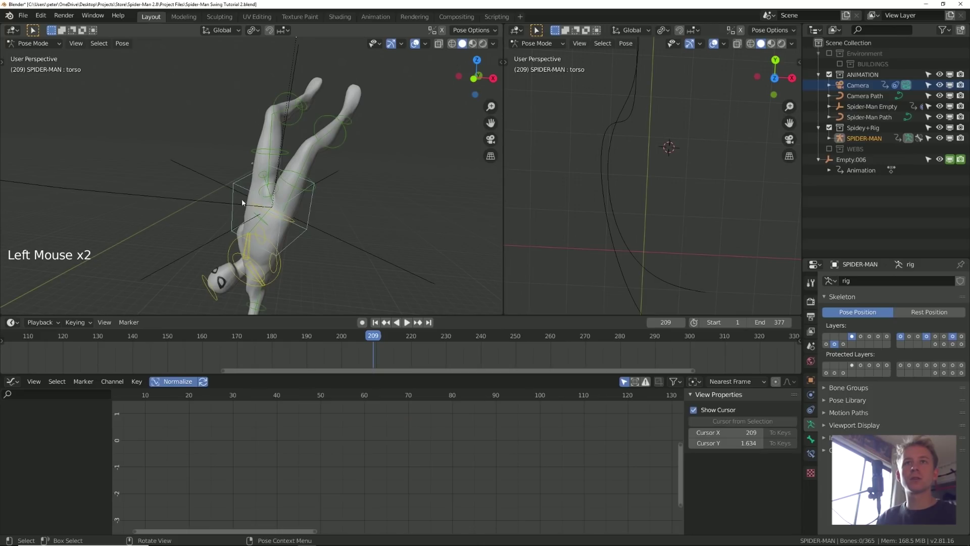
click(207, 179)
click(34, 44)
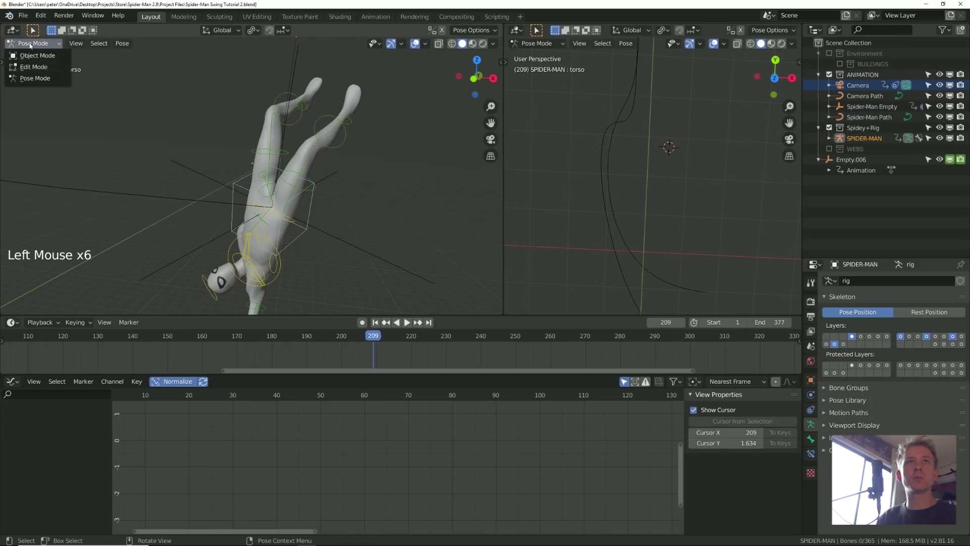
click(37, 56)
click(216, 183)
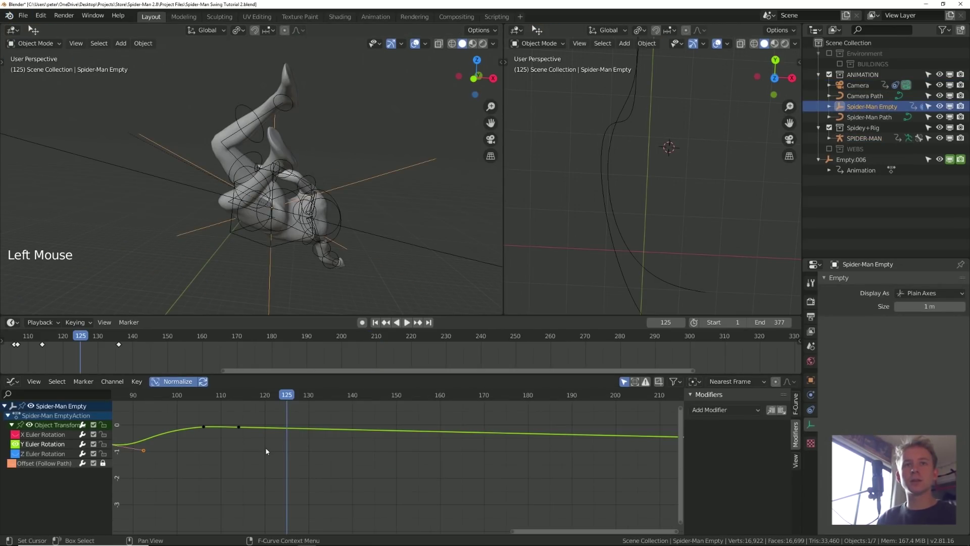
- Reveal all of the Empty's rotation curves and duplicate the keyframes at frame 114 to about frame 126
key(alt+h)
key(a)
key(alt+a)
key(b)
drag(274, 406, 228, 486)
key(shift+d)
click(274, 486)
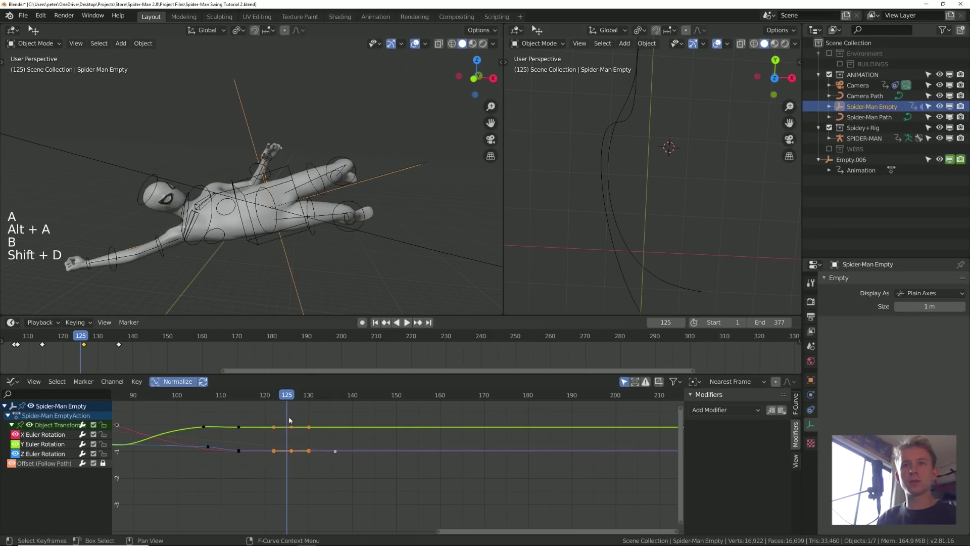
- Play the extended frame range from several starting frames and inspect the body's motion from another angle
key(space)
key(space)
click(157, 390)
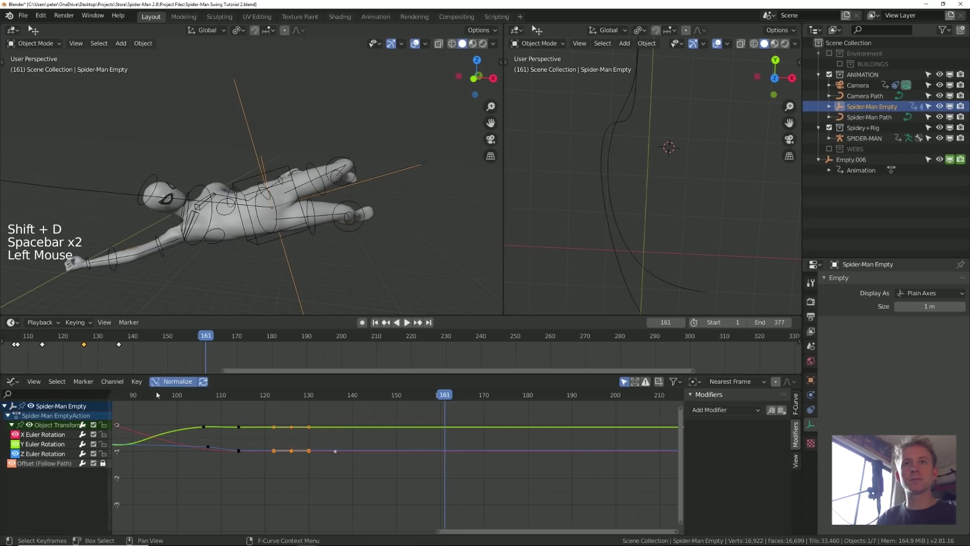
key(space)
key(space)
key(space)
click(184, 393)
key(space)
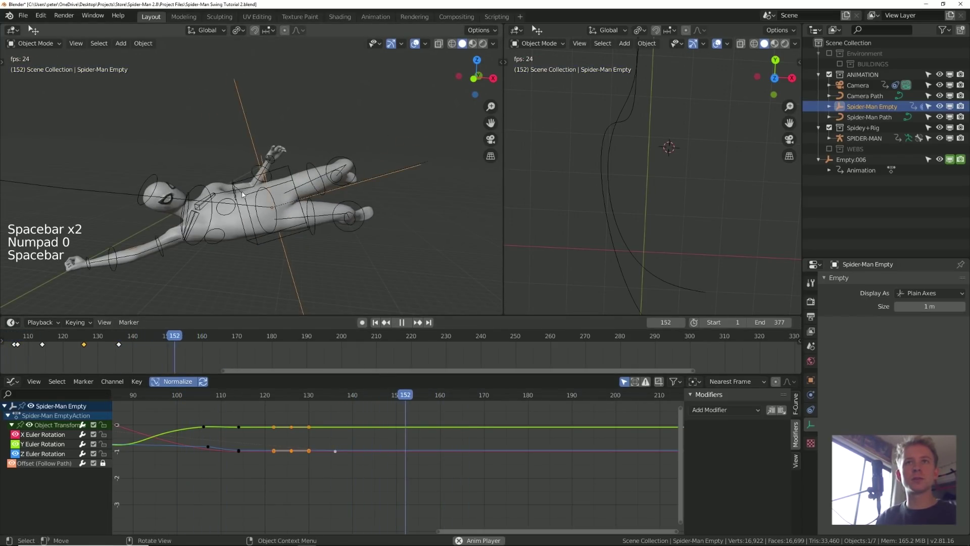
middle_drag(126, 213, 289, 212)
click(293, 212)
key(space)
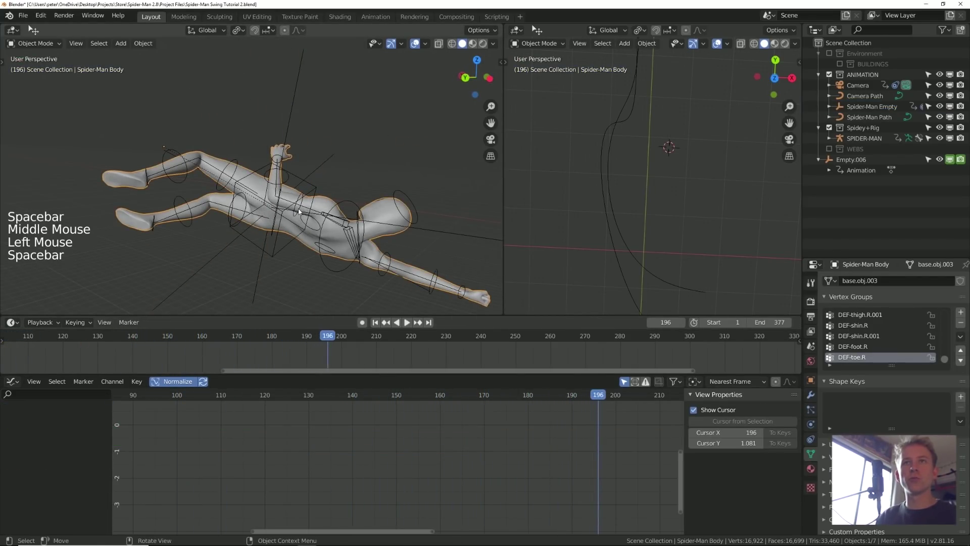
- Put the SPIDER-MAN rig in Pose Mode, select the left upper arm FK bone and preview its motion
click(302, 211)
click(44, 44)
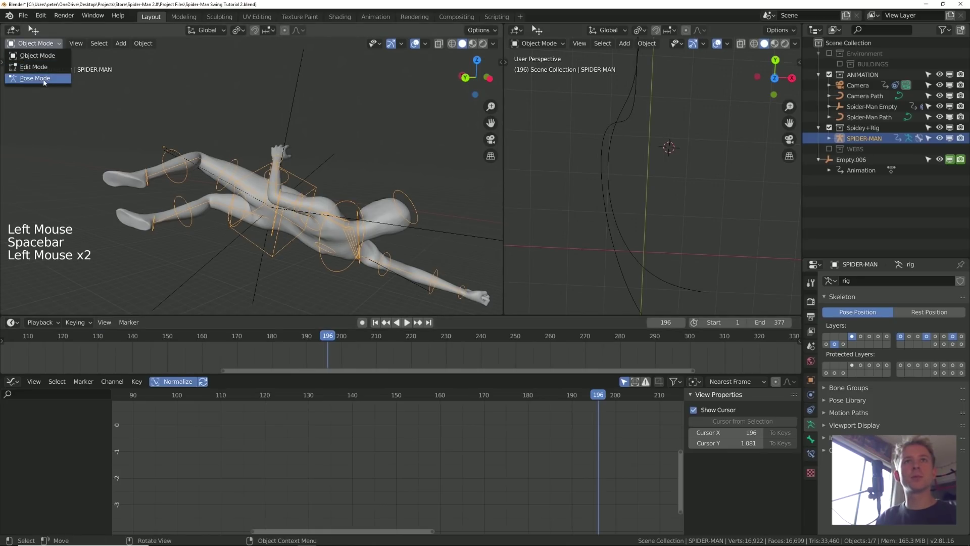
click(28, 80)
click(305, 205)
middle_drag(354, 263, 384, 260)
key(space)
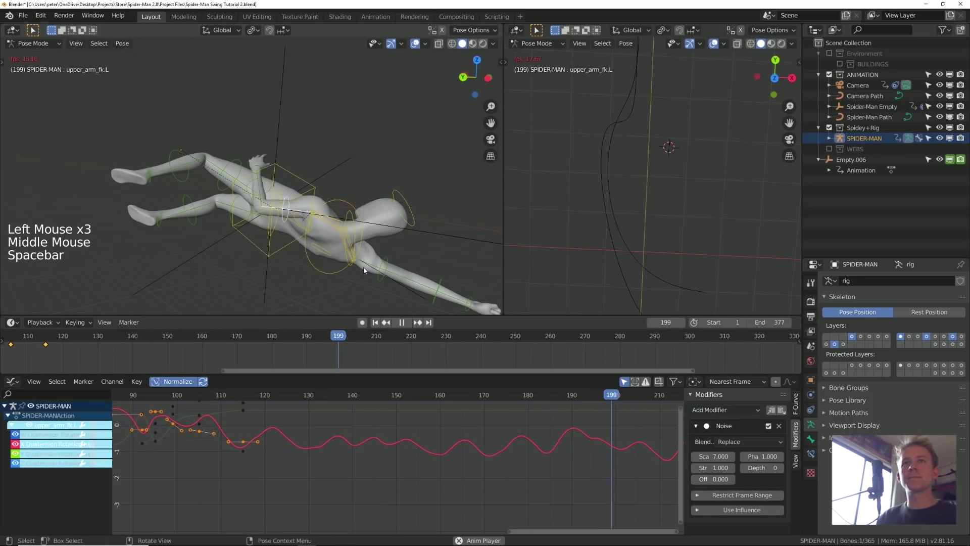
key(space)
- Try a noise strength of 0.5 on the left upper arm's rotation curve, settle on 0.3 and preview the arm
click(713, 468)
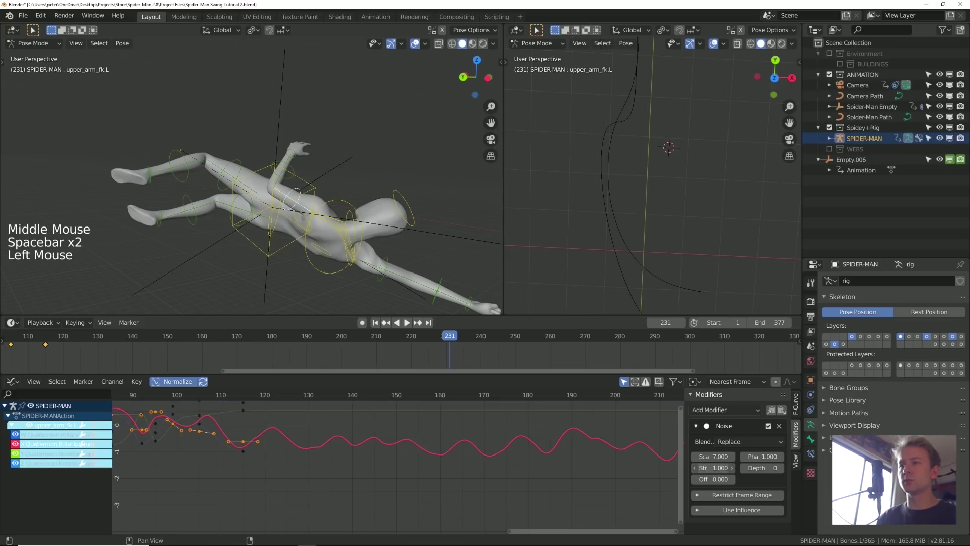
text(0.5)
key(Return)
click(375, 336)
key(space)
key(space)
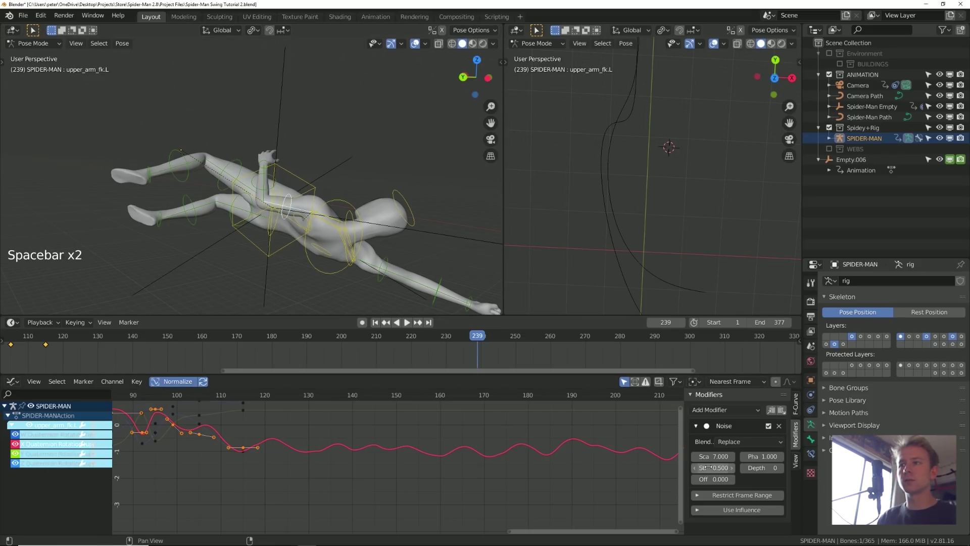
key(space)
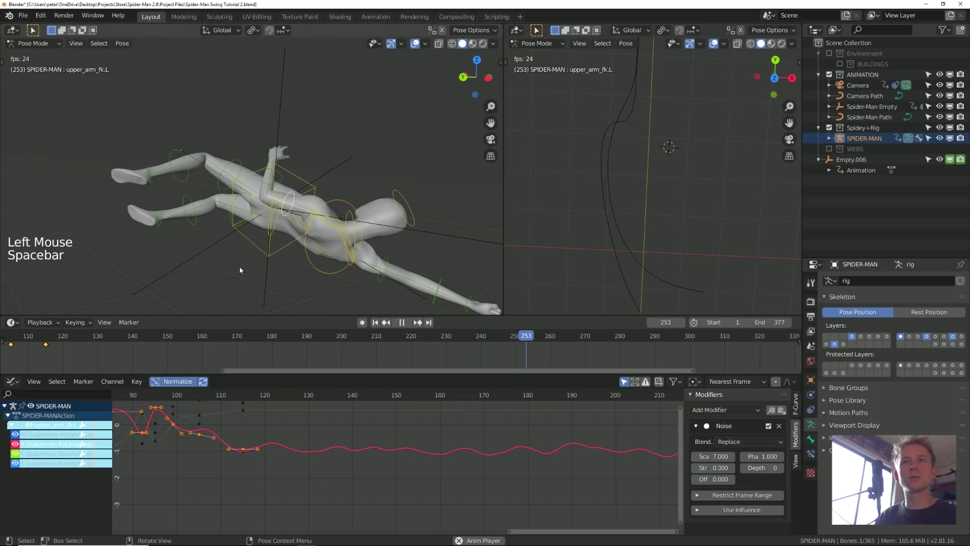
key(space)
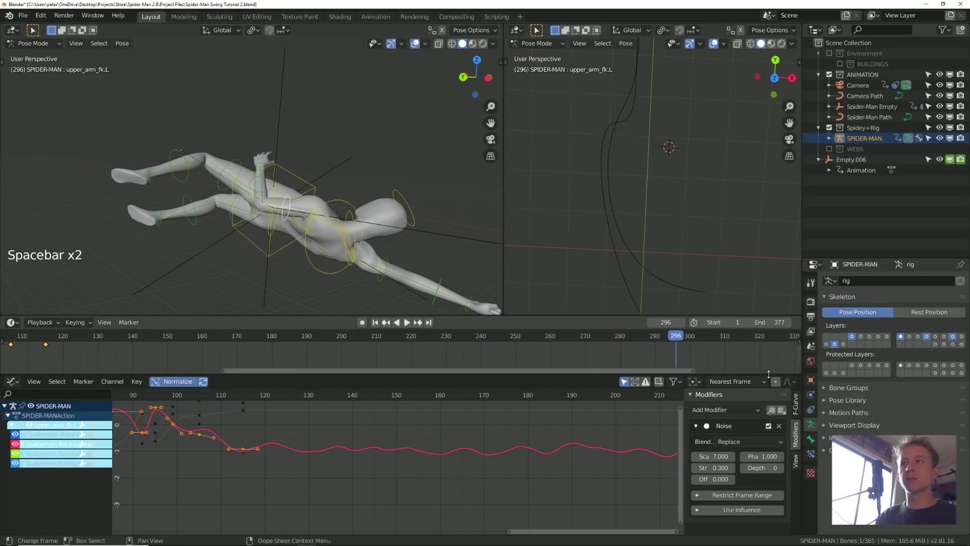
- Paste the noise modifier onto the upper arm's Y quaternion rotation curve, set its offset to 46.9 and preview the motion
click(38, 454)
key(g)
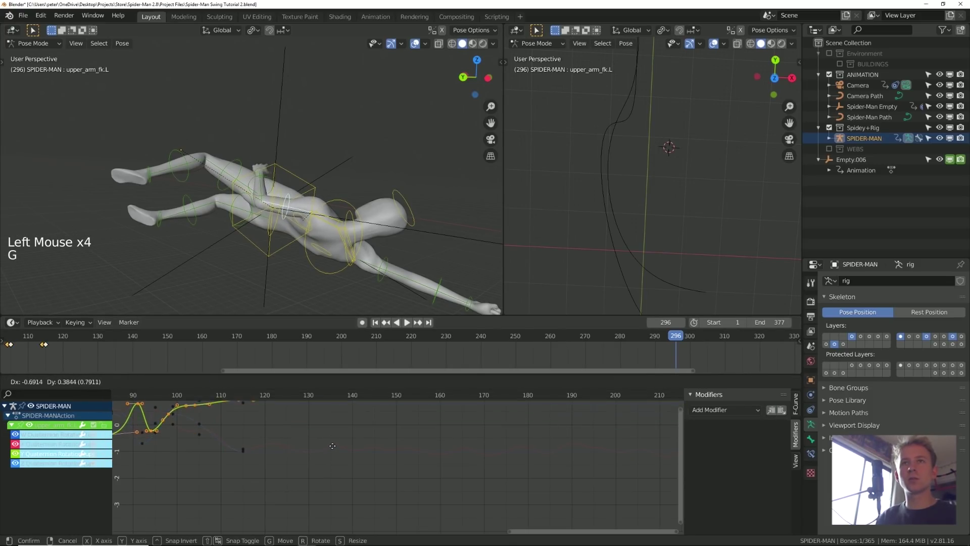
right_click(332, 435)
click(781, 411)
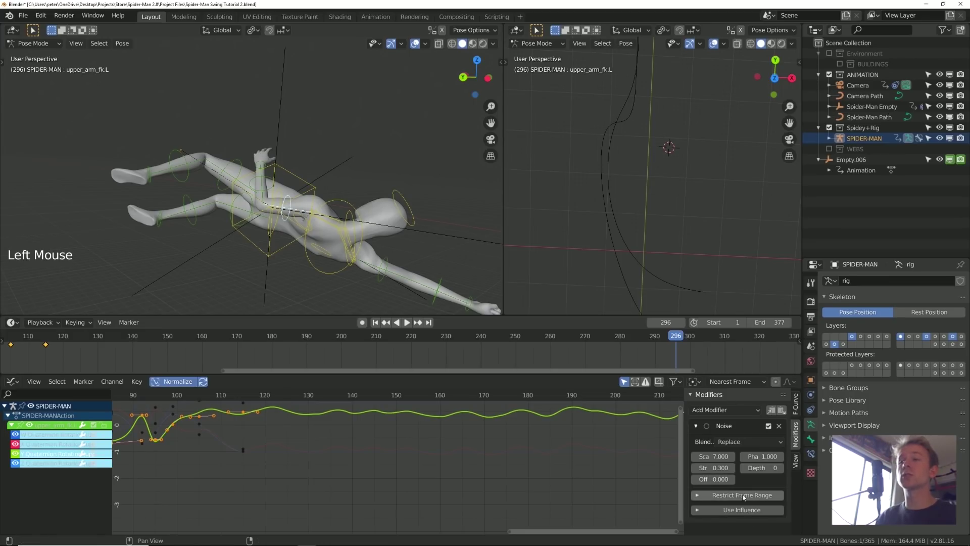
drag(713, 479, 773, 479)
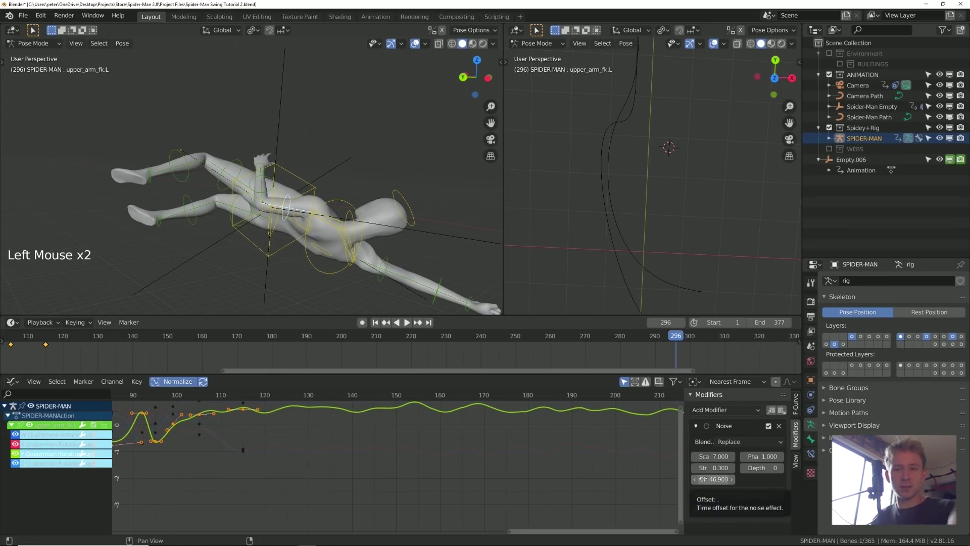
key(space)
key(space)
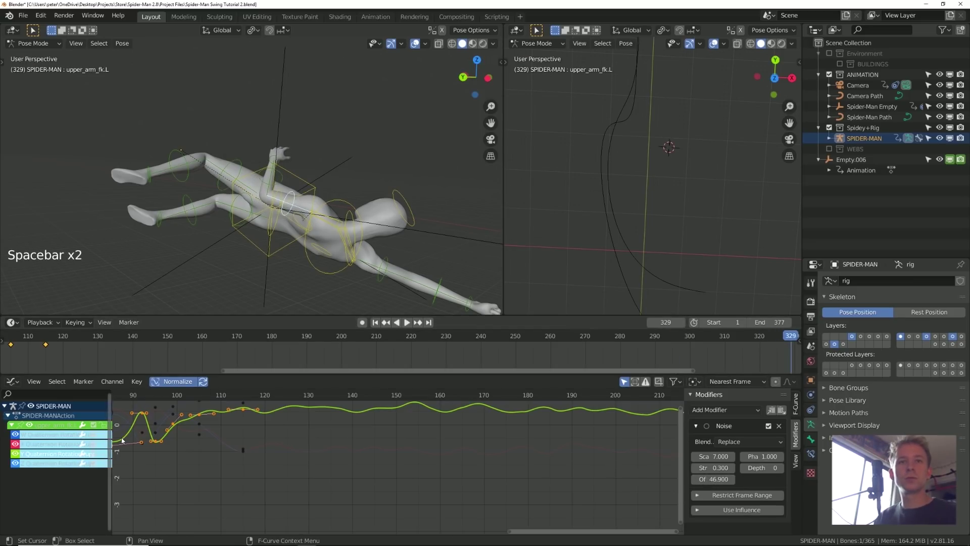
- Paste the noise modifier onto the upper arm's Z quaternion rotation curve with offset 53.2 and preview the arm from another angle
triple_click(55, 461)
key(g)
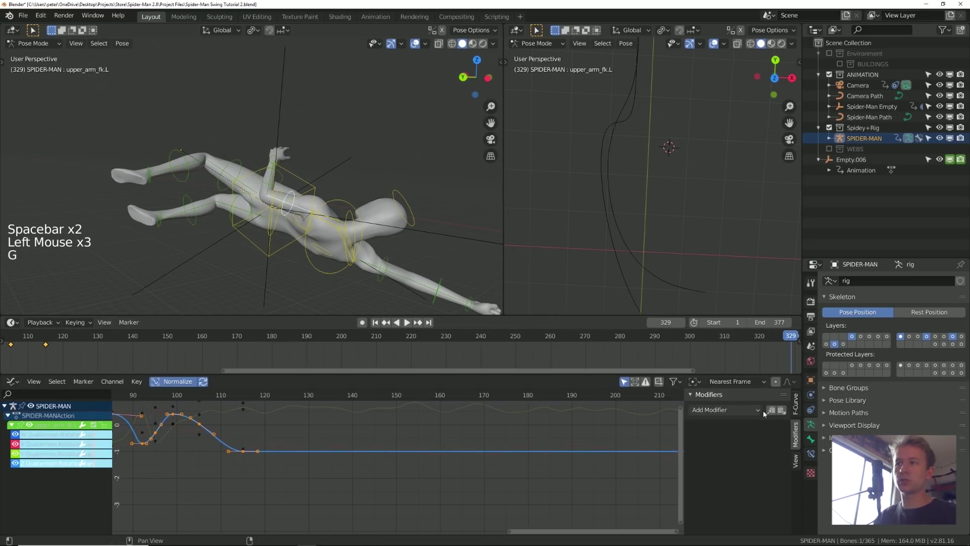
click(781, 410)
drag(720, 479, 950, 479)
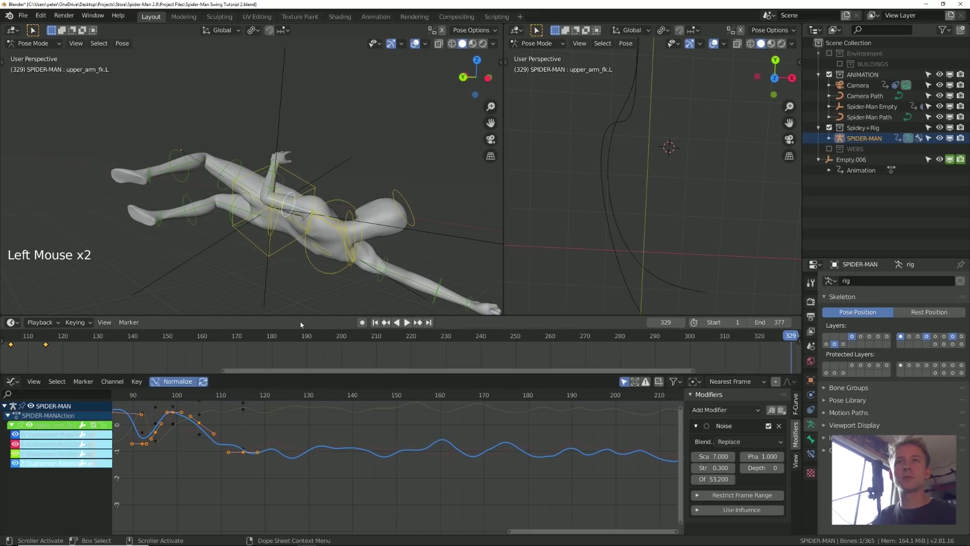
key(space)
middle_drag(349, 246, 325, 248)
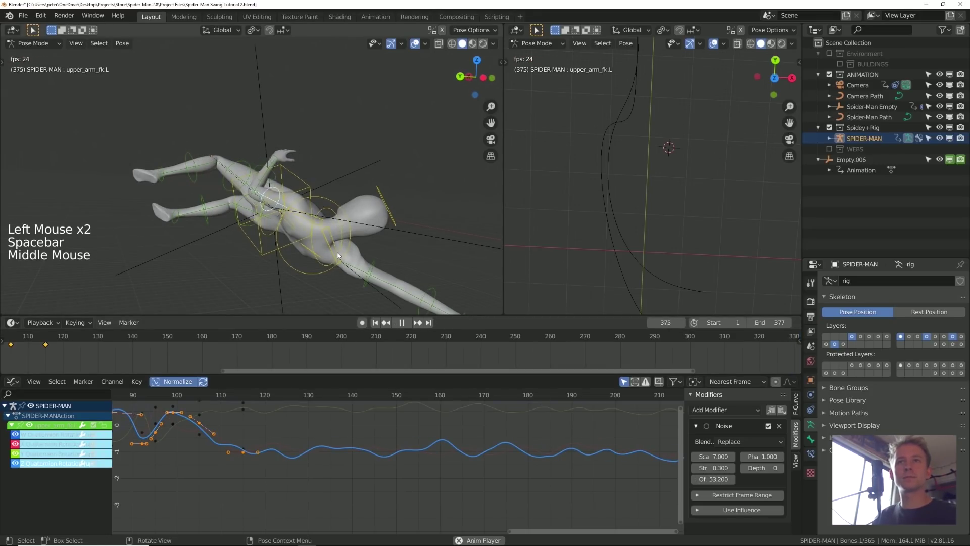
key(space)
drag(153, 360, 376, 341)
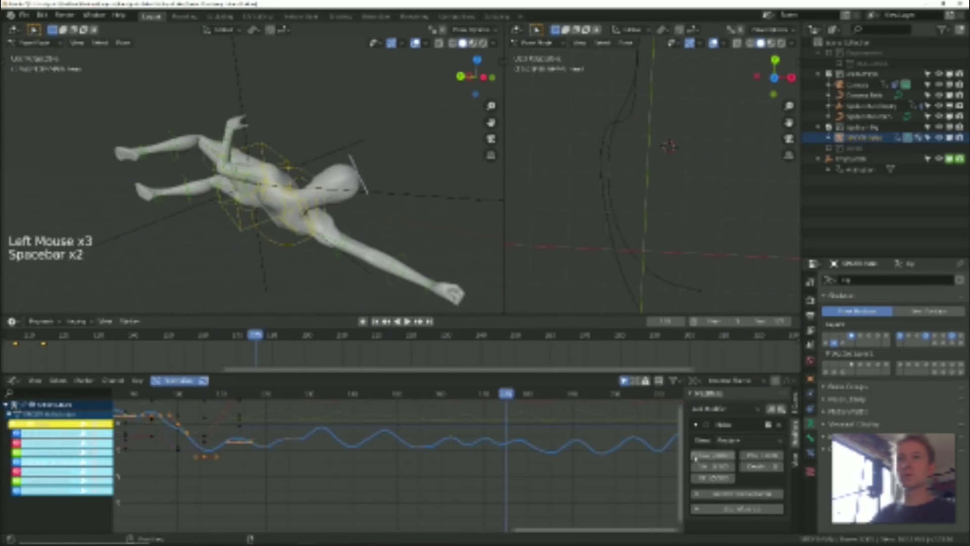
- Paste the noise modifier onto rotation curves of the head and hips controls, previewing the body's motion
click(782, 408)
key(space)
key(space)
key(space)
key(space)
key(g)
key(space)
key(space)
key(g)
click(782, 409)
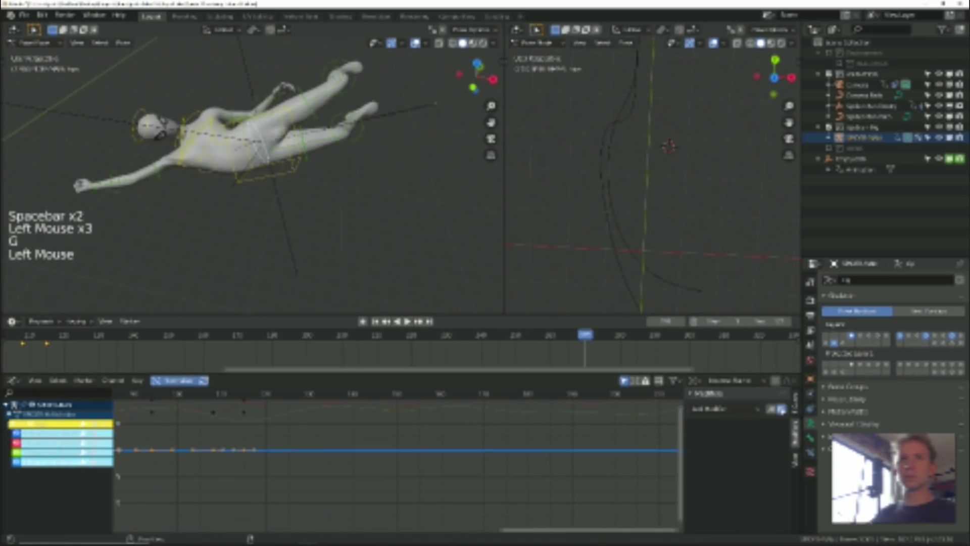
- Paste noise onto the leg bones' rotation curves, giving the left thigh's Z curve scale 9, strength 0.3 and offset 26
key(space)
click(303, 168)
click(49, 445)
click(781, 409)
key(g)
key(space)
key(space)
click(782, 408)
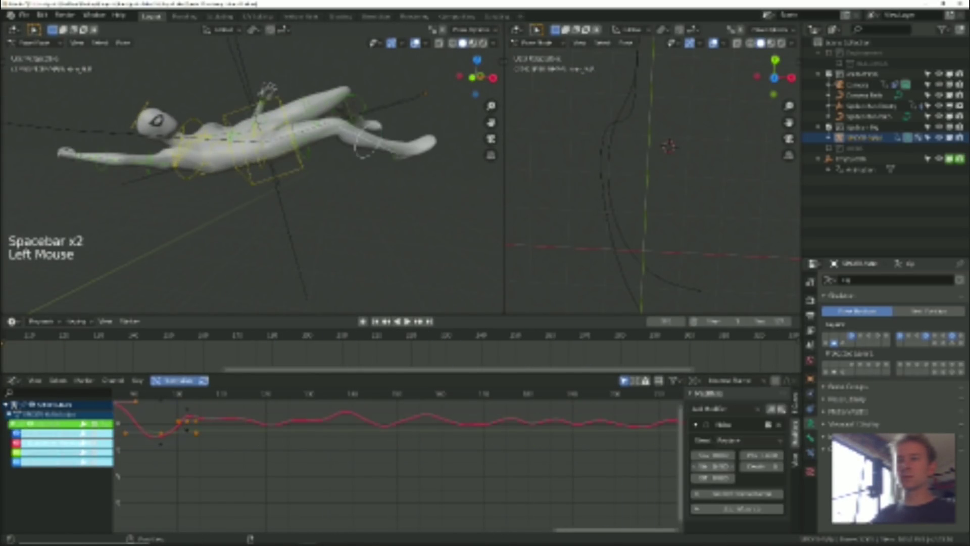
key(space)
key(space)
key(space)
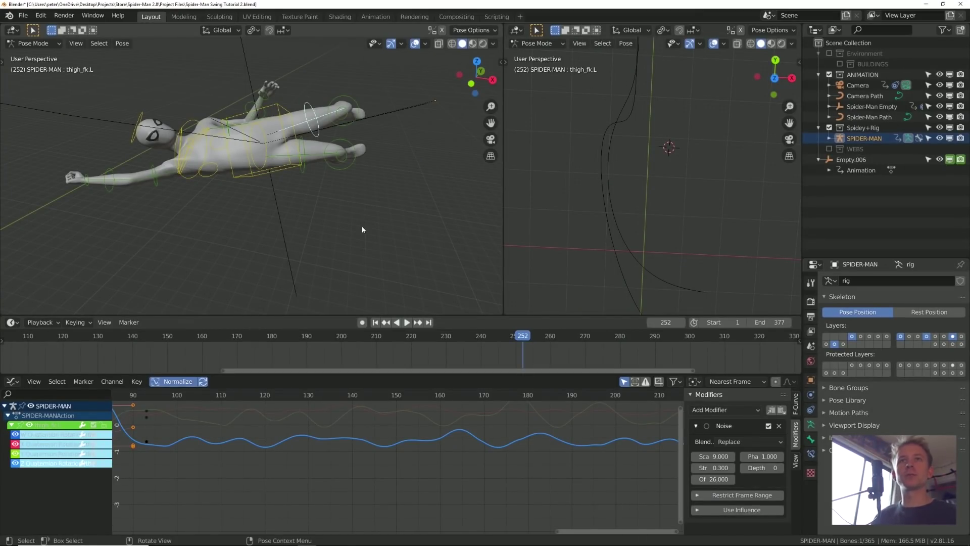
- Play the falling pose from another angle and again from frame 214 to check the combined arm and leg noise
key(space)
middle_drag(347, 243, 320, 216)
key(space)
click(385, 338)
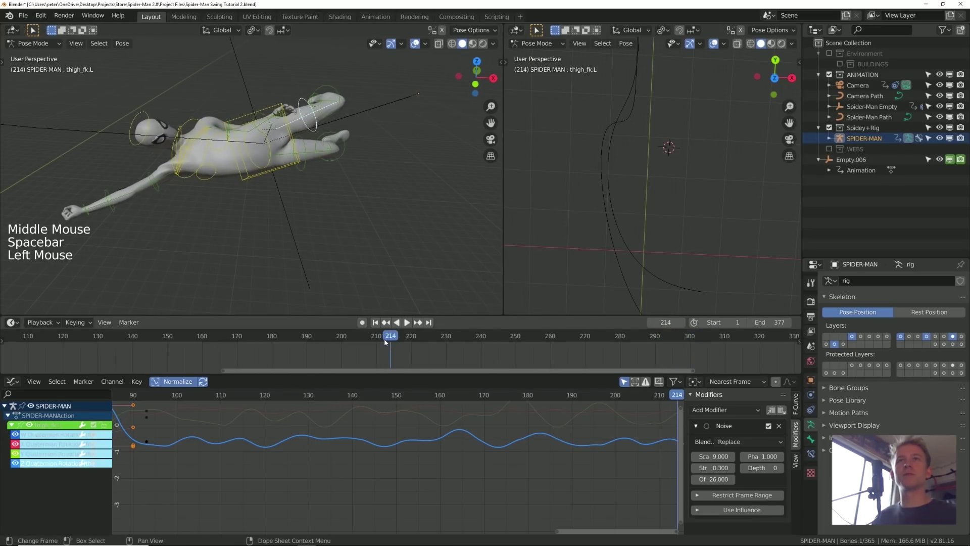
key(space)
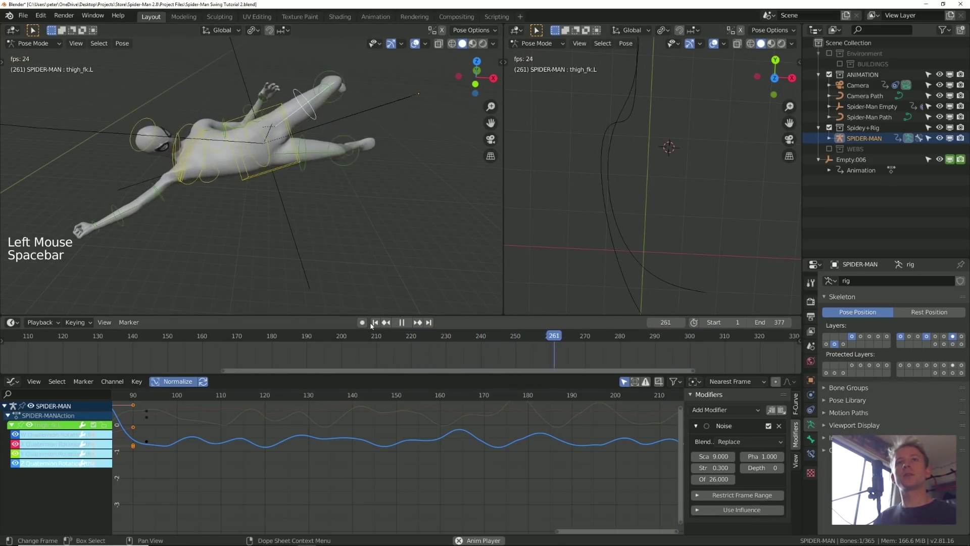
key(space)
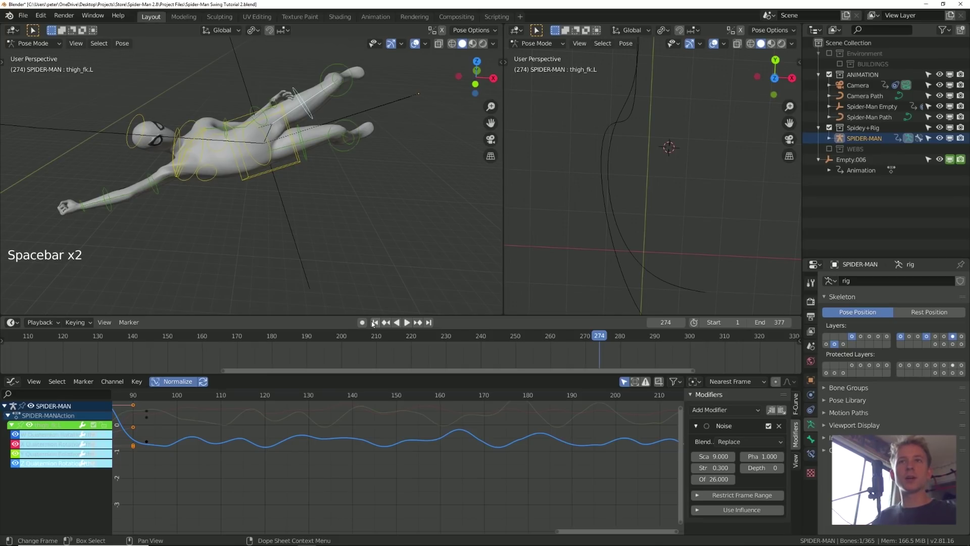
- Play the whole animation from the first frame through the camera view
click(374, 322)
middle_drag(349, 197, 360, 216)
key(space)
key(KP_0)
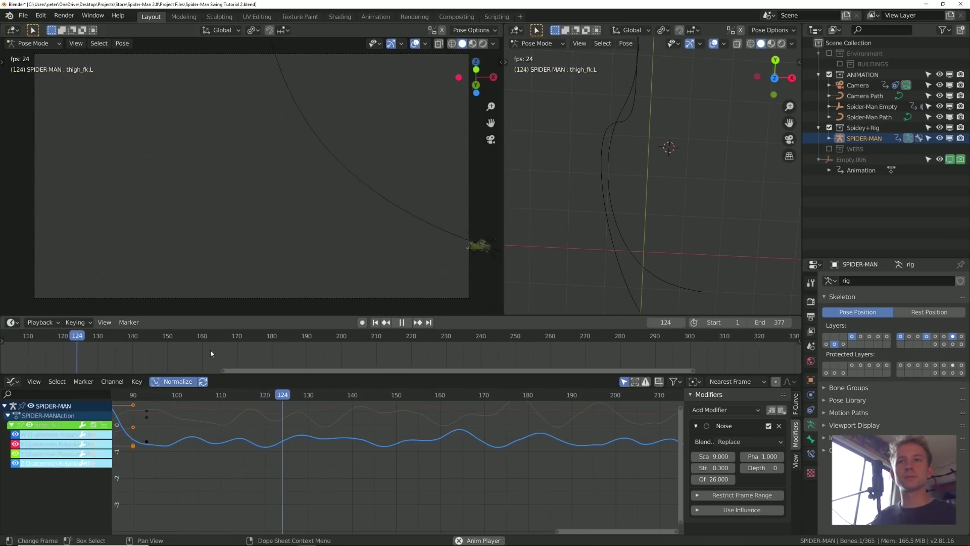
key(space)
click(375, 322)
key(space)
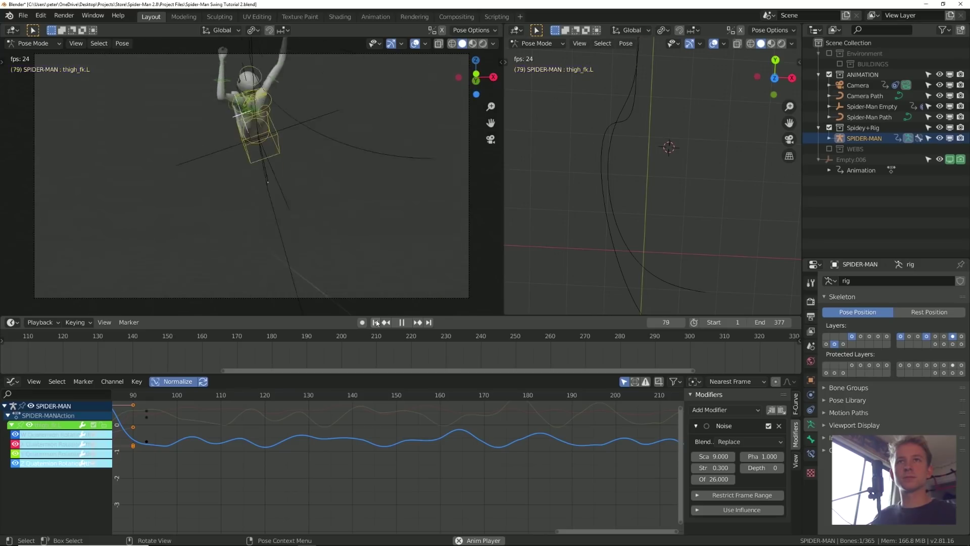
key(space)
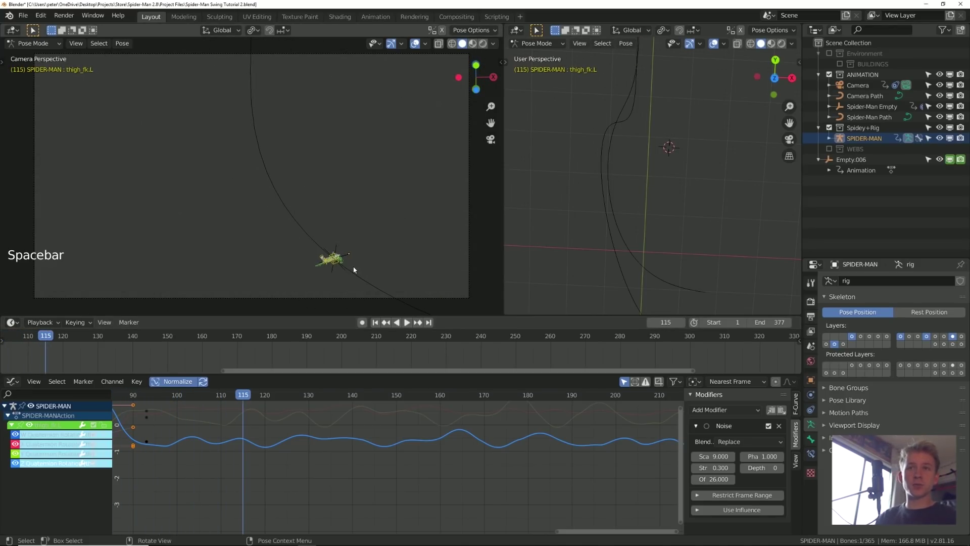
- Deselect the thigh bone, bring up the Camera's animation curves and move the playhead to frame 61
click(327, 301)
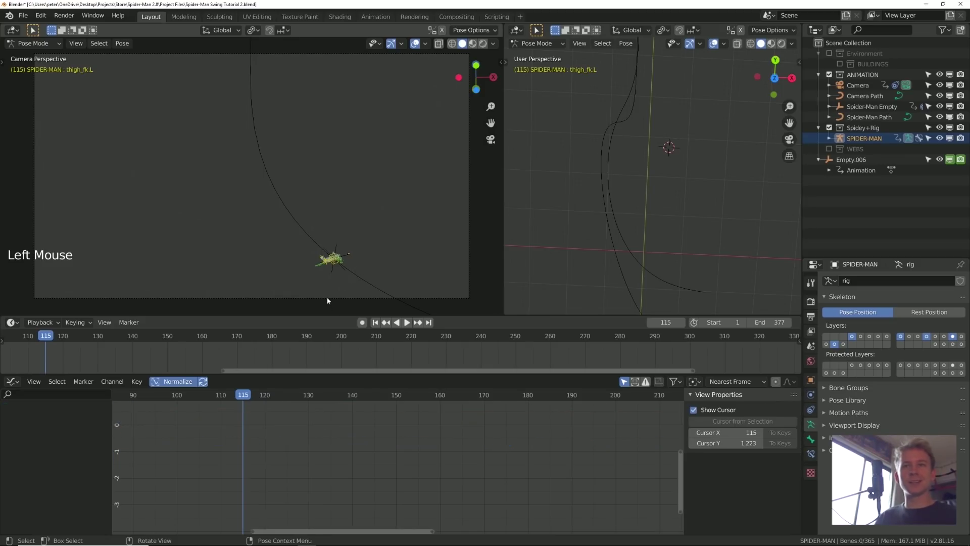
click(375, 321)
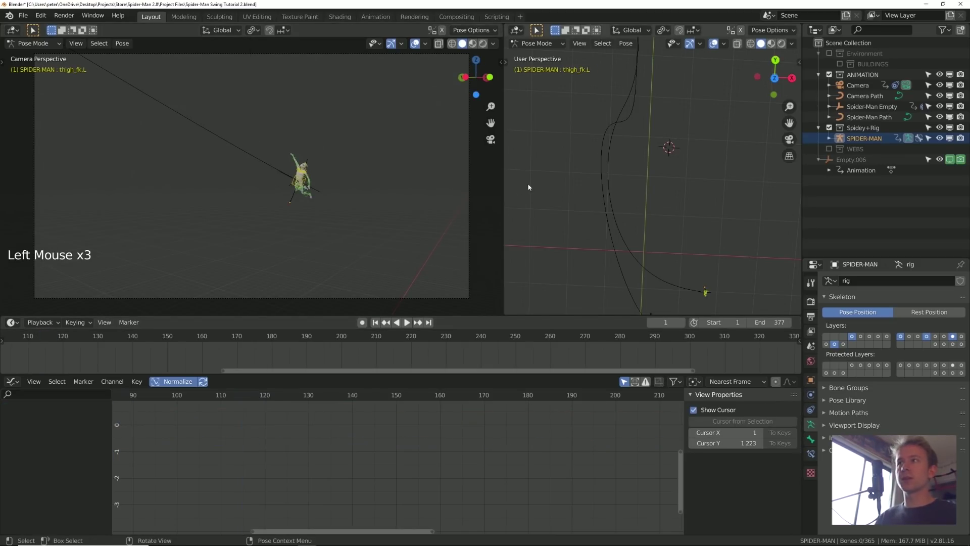
key(alt)
key(alt+h)
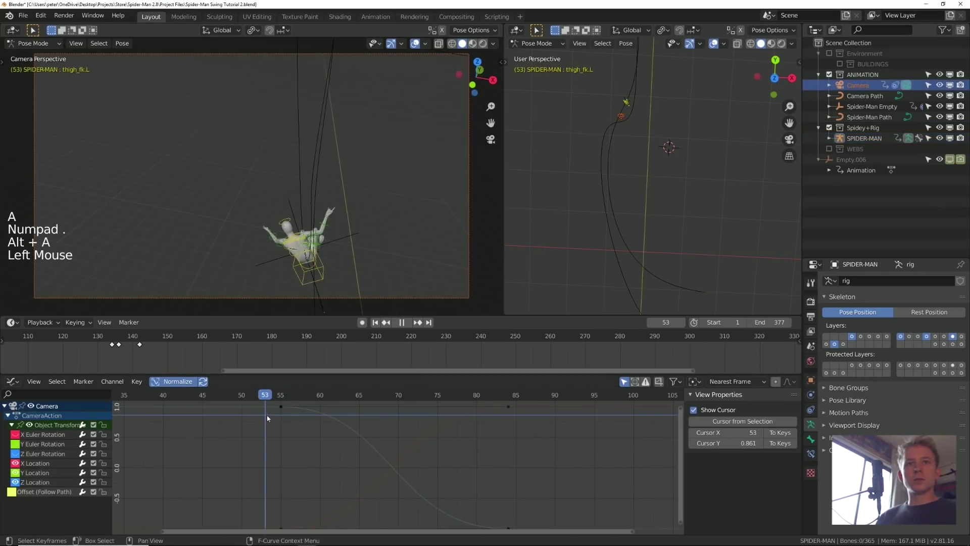
drag(264, 406, 328, 407)
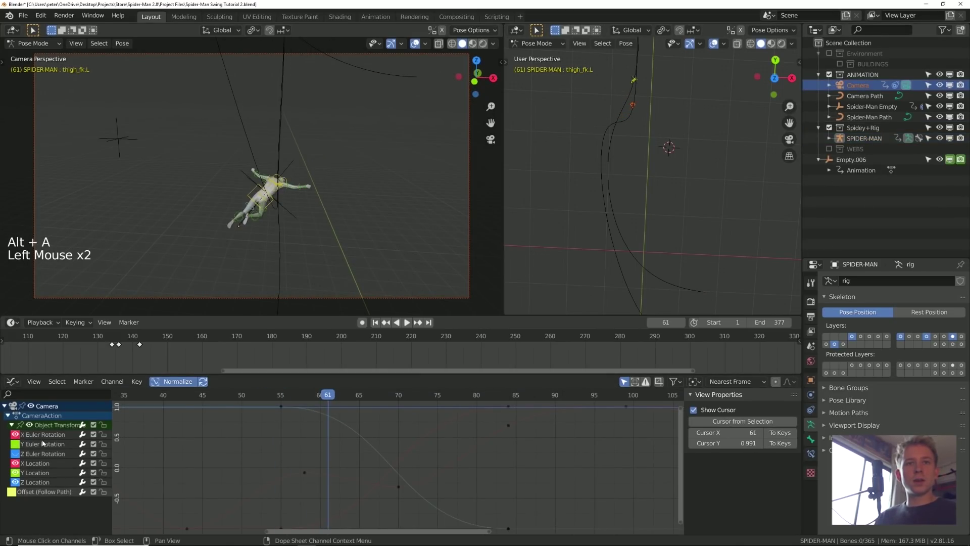
- Isolate the camera's X, Y and Z Euler rotation curves and select the X Euler Rotation curve
click(36, 453)
shift+click(37, 445)
shift+click(40, 435)
key(shift+h)
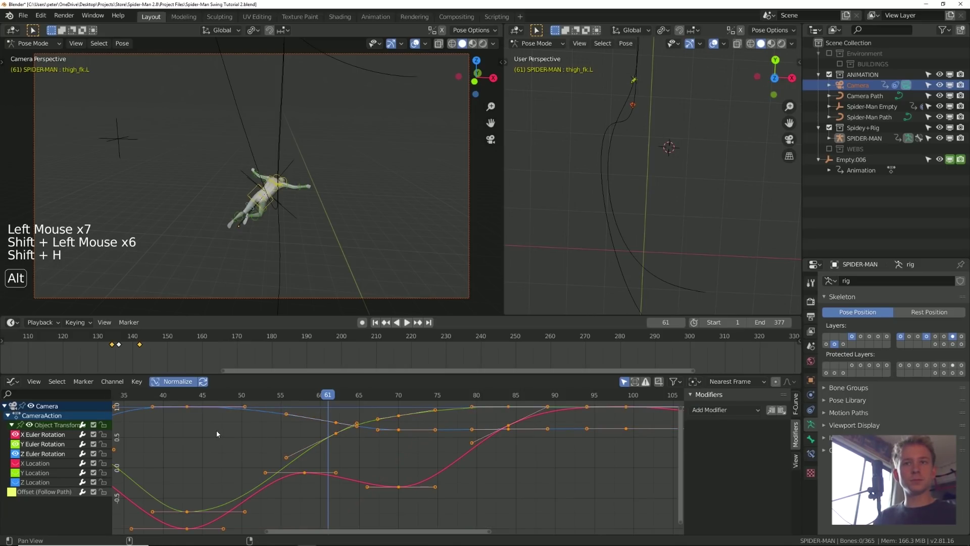
key(alt+a)
click(58, 435)
key(g)
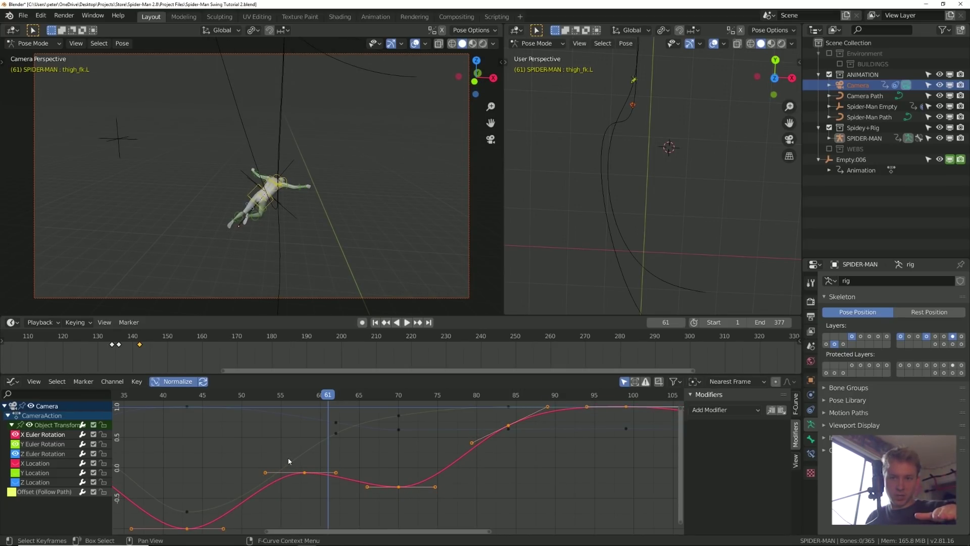
- Paste the noise modifier onto the camera's X Euler Rotation curve, set its scale to 3.9 and preview the shake from about frame 275
click(782, 410)
key(space)
key(space)
drag(720, 457, 693, 457)
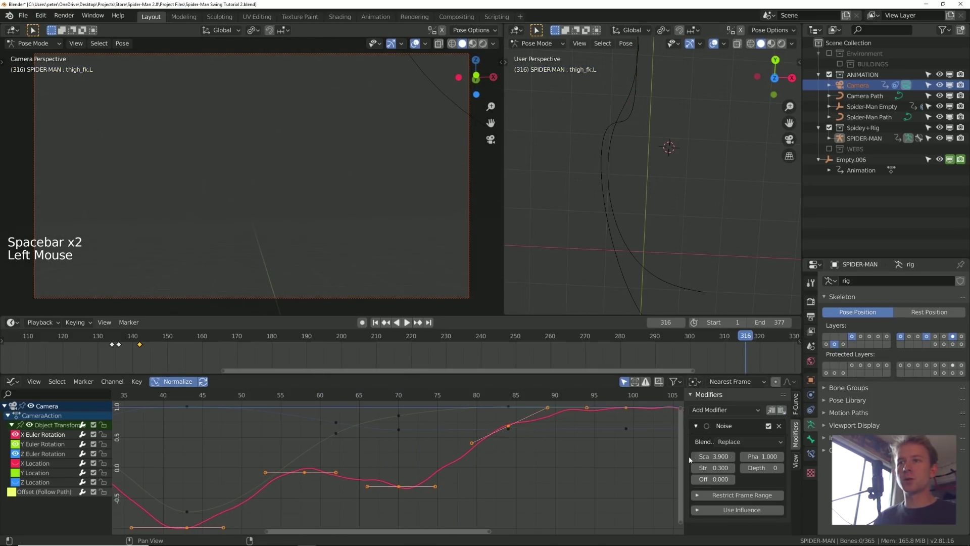
scroll(583, 467, down, 1)
middle_drag(583, 467, 134, 494)
middle_drag(450, 476, 113, 445)
middle_drag(633, 457, 350, 468)
click(245, 397)
key(space)
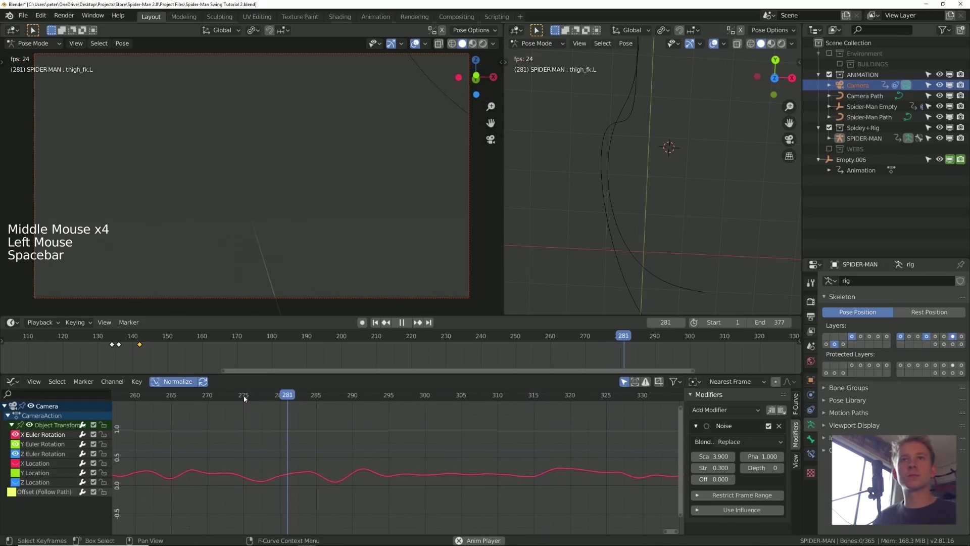
- Set the noise strength on the camera's X rotation to 0.1 and preview the shake
key(space)
click(713, 468)
text(0.1)
key(Return)
key(space)
key(space)
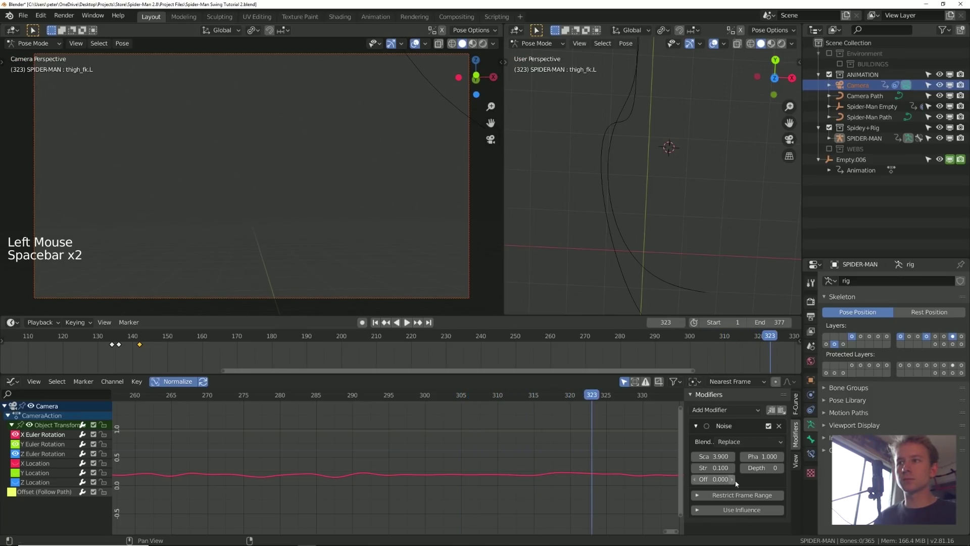
- Try a noise strength of 0.2 on the camera's X rotation and preview it from frame 282
click(718, 467)
key(Return)
click(297, 397)
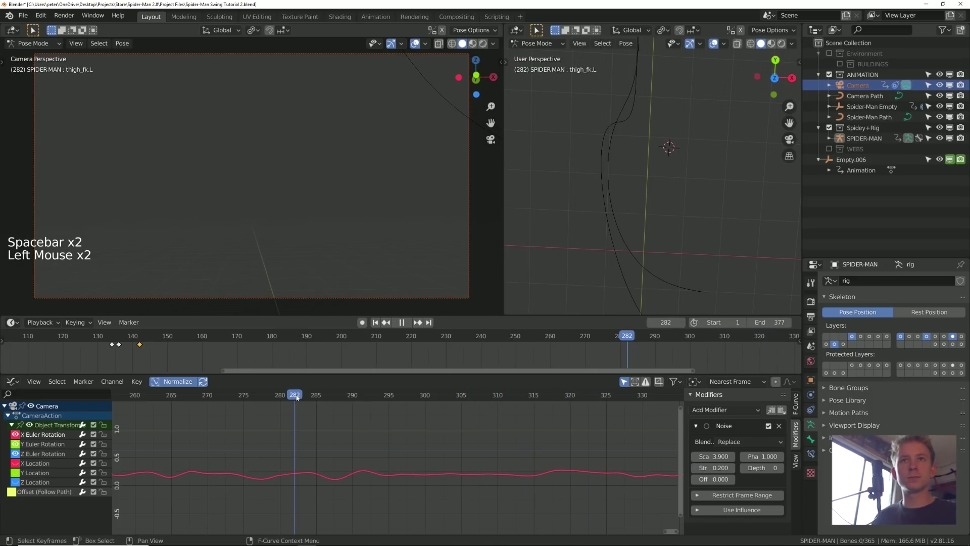
key(space)
key(space)
- Return the camera's X rotation noise strength to 0.1 and replay the shake
click(696, 467)
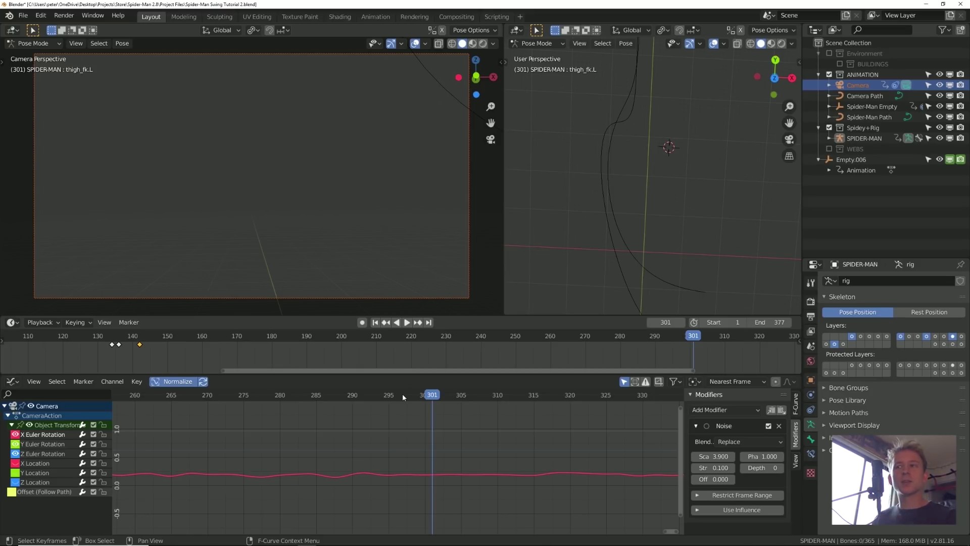
click(297, 394)
key(space)
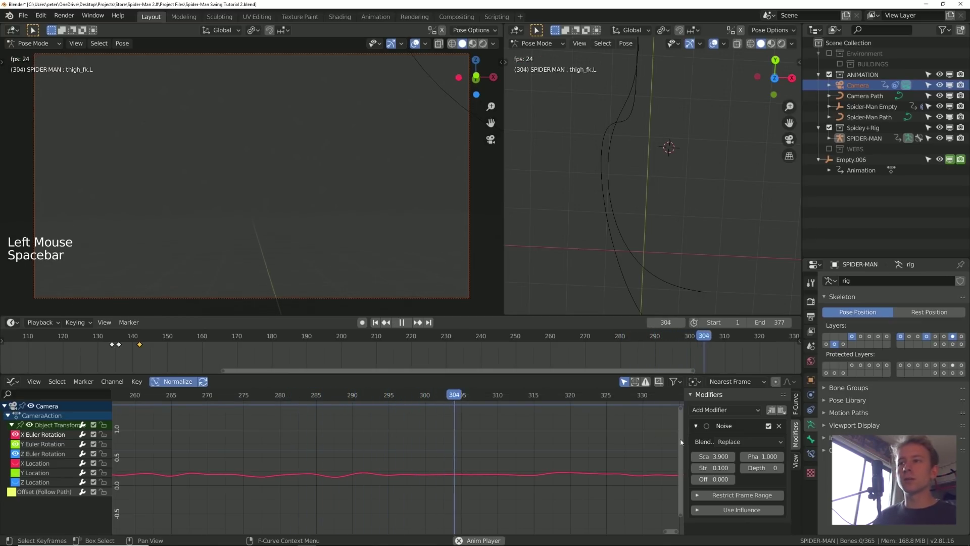
- Try a noise scale of 6.8 on the camera's X rotation and preview it from about frame 294
key(space)
drag(708, 456, 730, 456)
click(382, 396)
key(space)
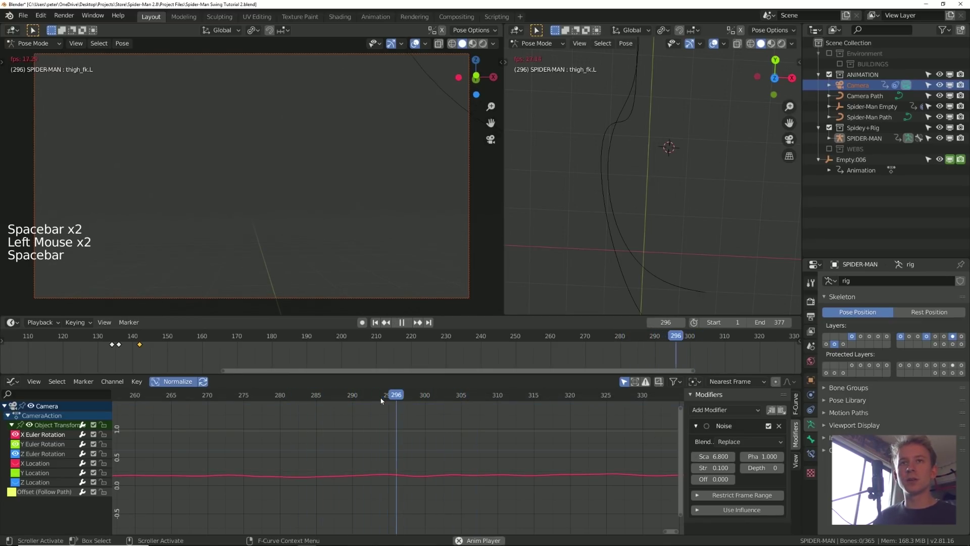
- Set the noise scale on the camera's X rotation to 13.5 and preview the shake from about frame 290
key(space)
drag(712, 456, 758, 456)
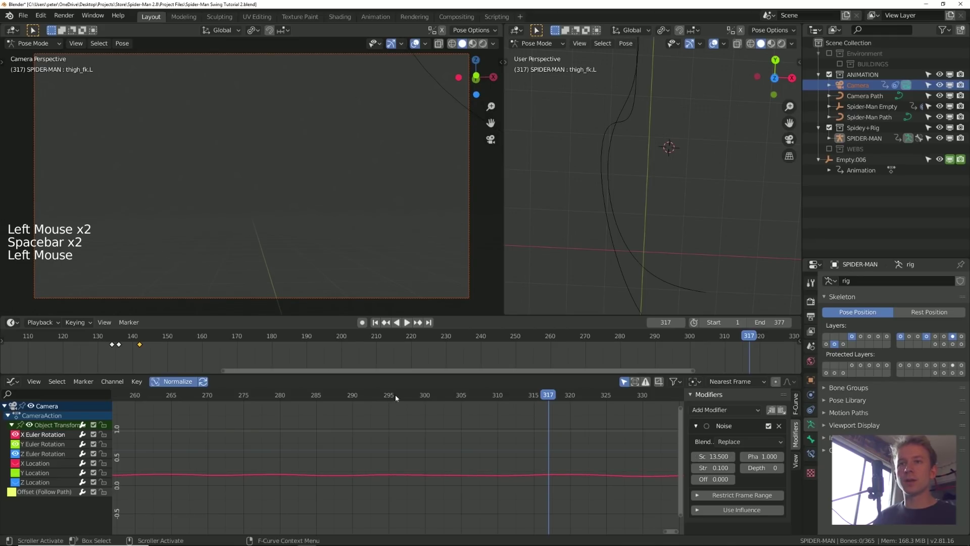
click(351, 396)
key(space)
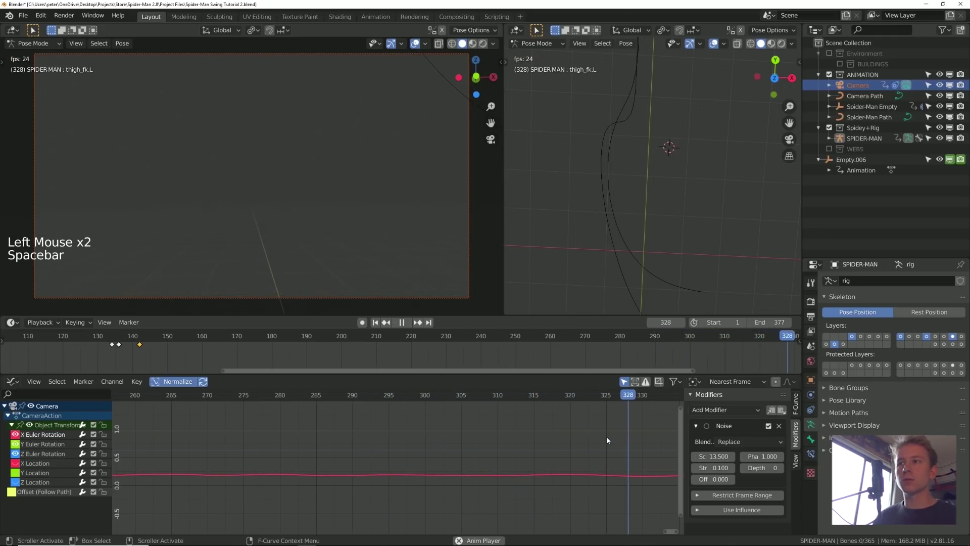
- Set the noise strength on the camera's X rotation to 0.19 and replay the shake from about frame 290
key(space)
shift+drag(713, 468, 727, 468)
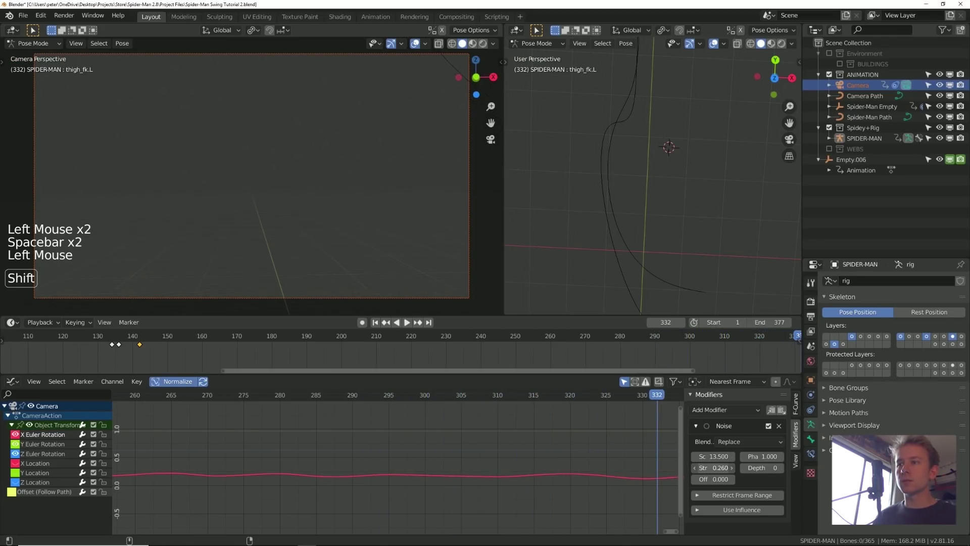
click(352, 398)
key(space)
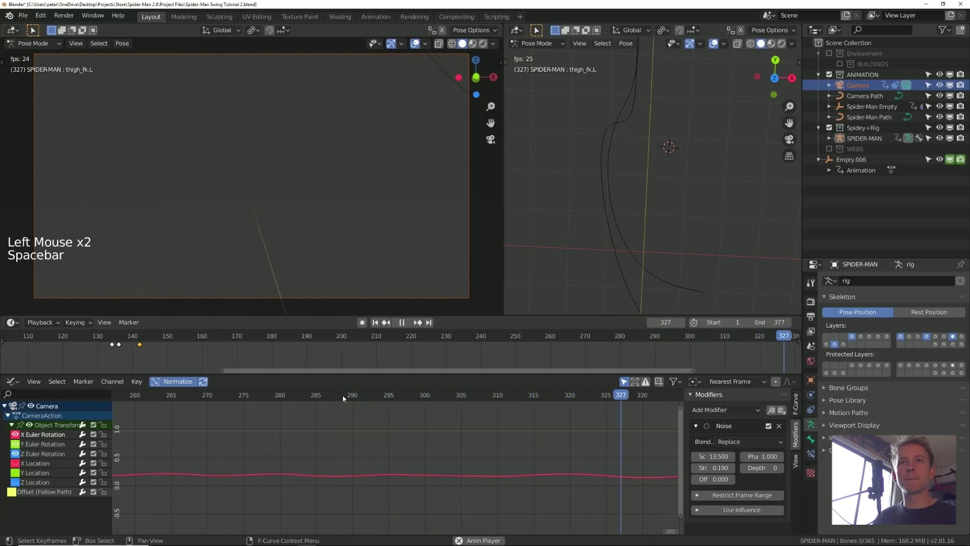
key(space)
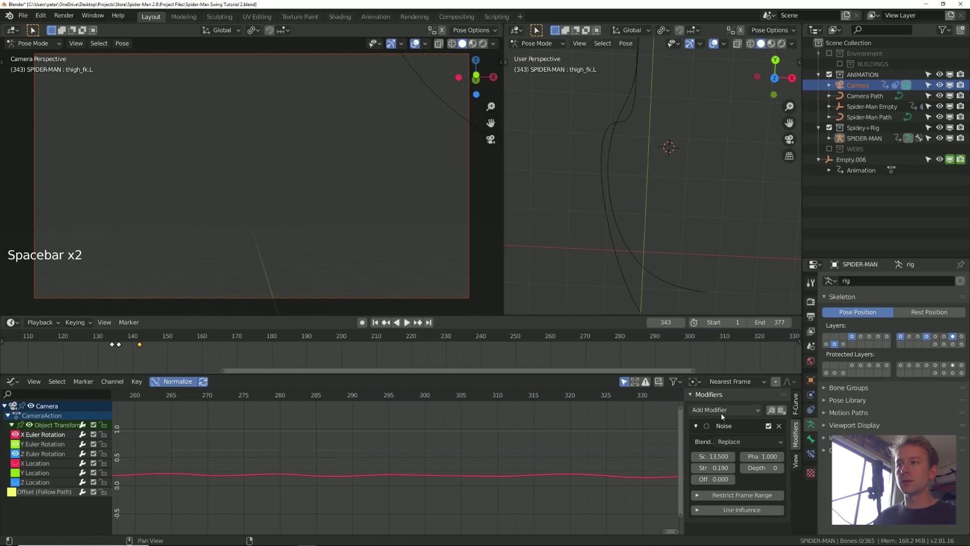
- Copy the noise modifier and paste it as a second noise layer on the camera's X rotation
click(736, 424)
click(776, 411)
click(781, 411)
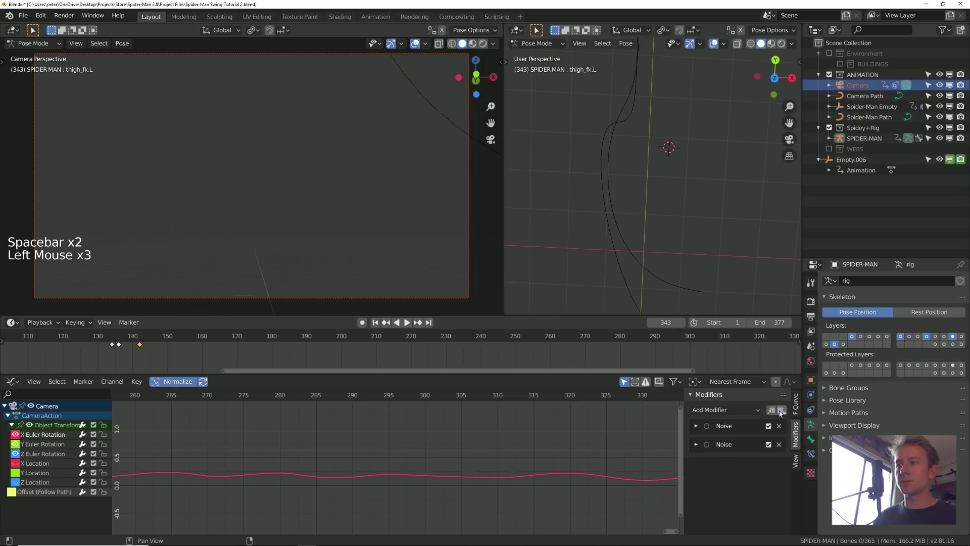
- Set the second X rotation noise to scale 2.6 and strength 0.05, then preview the shake from about frame 234
click(696, 444)
drag(713, 475, 658, 475)
key(space)
key(space)
click(715, 486)
text(.05)
key(Return)
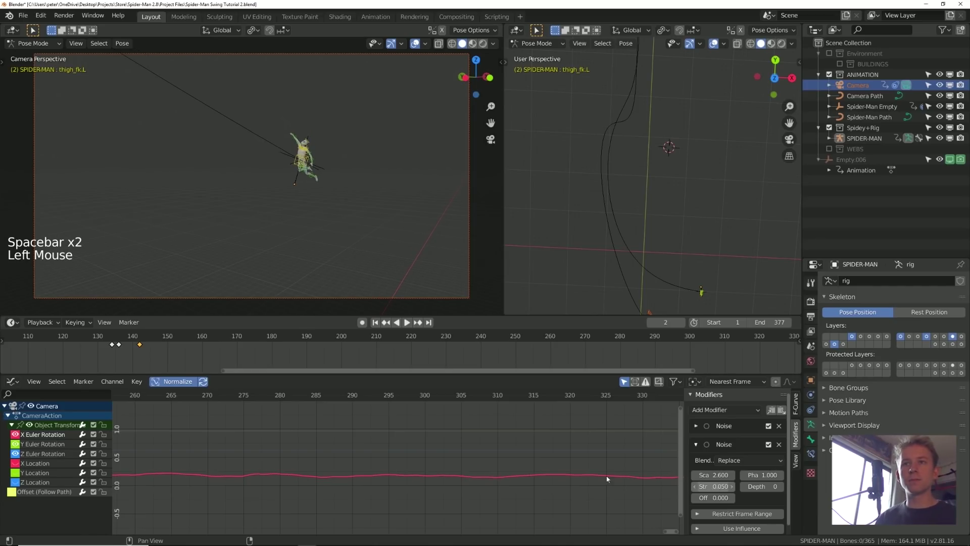
click(461, 336)
key(space)
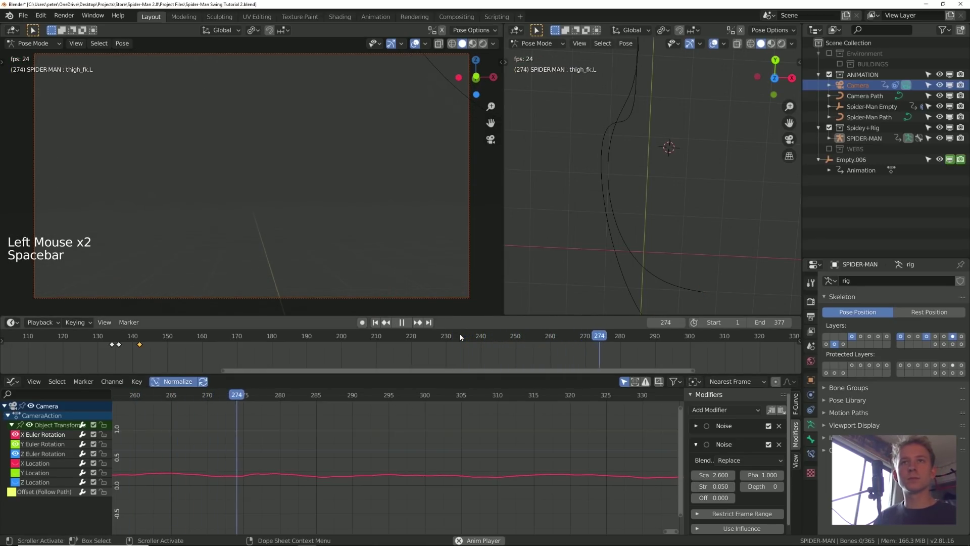
key(space)
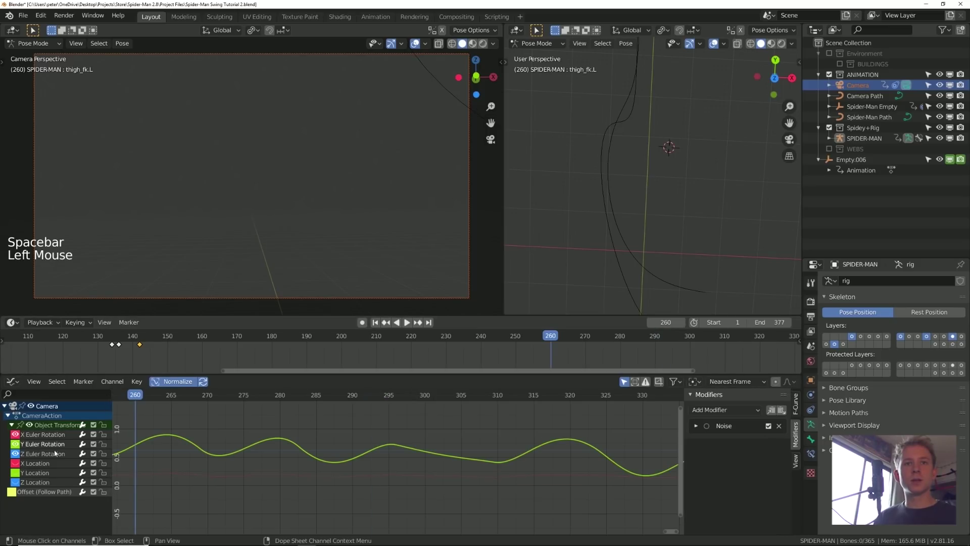
- Paste the noise modifier onto the camera's Y and Z Euler Rotation curves and preview the shake
click(657, 450)
click(777, 411)
key(space)
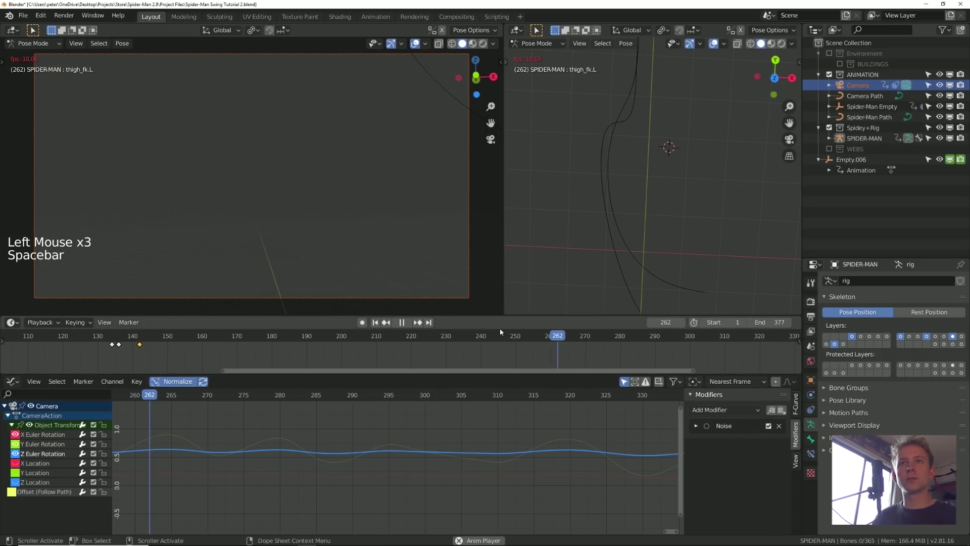
key(space)
- Offset the noise on the camera's Z rotation by 30.9 and play the animation to check the shake
click(696, 426)
drag(710, 477, 758, 478)
key(space)
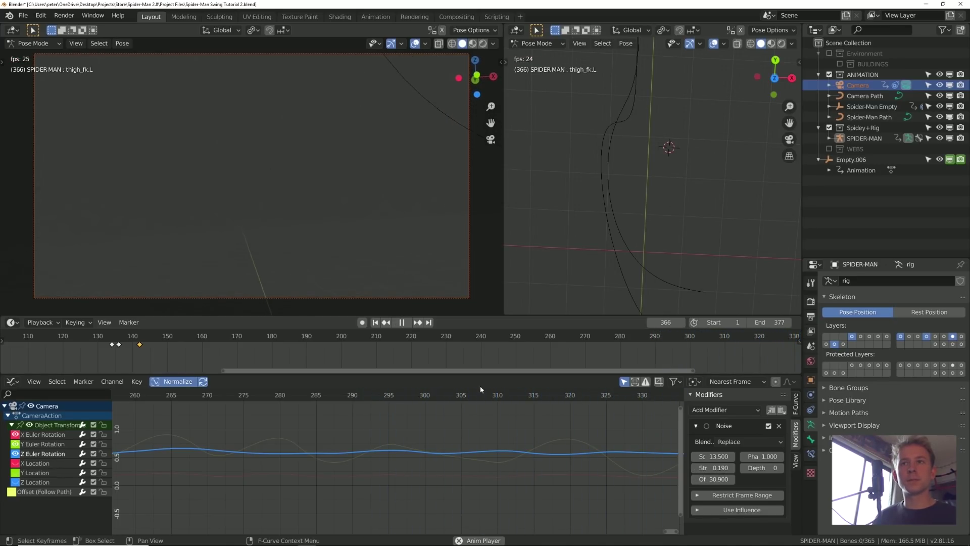
key(space)
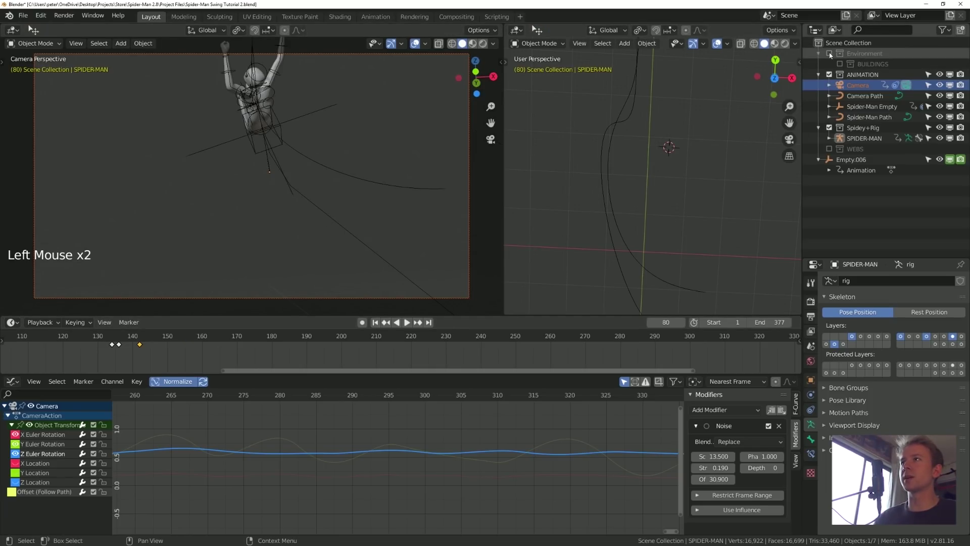
- Enable the Environment collection and preview the swing among the buildings
click(830, 53)
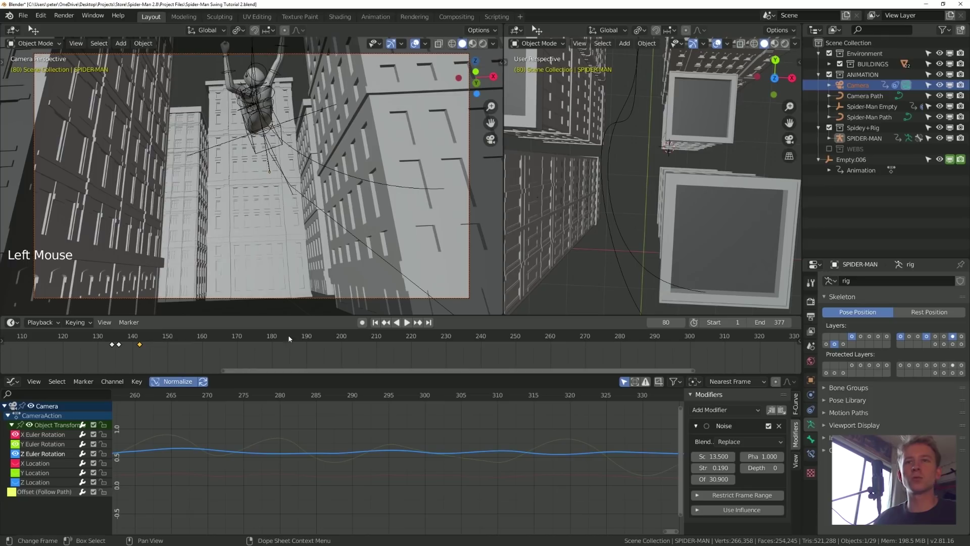
middle_drag(289, 339, 548, 343)
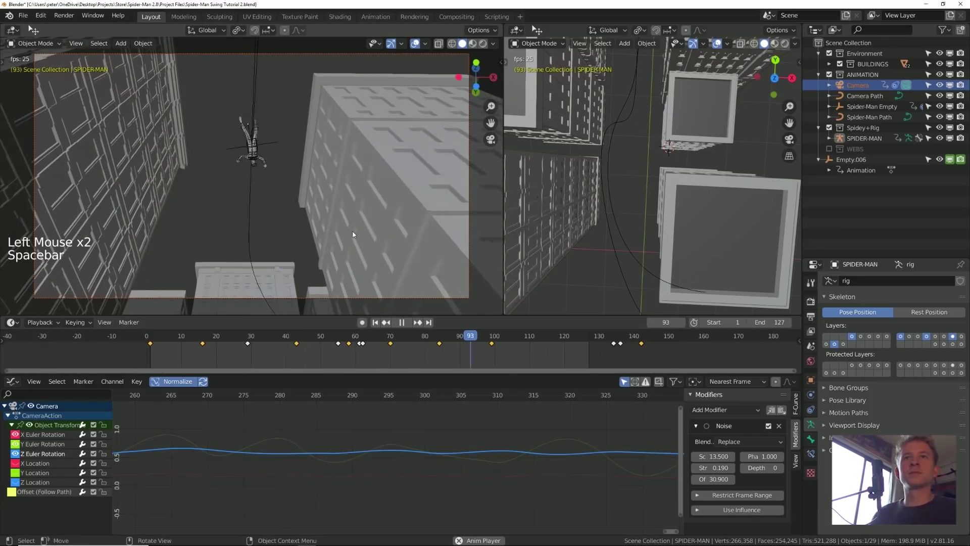
key(space)
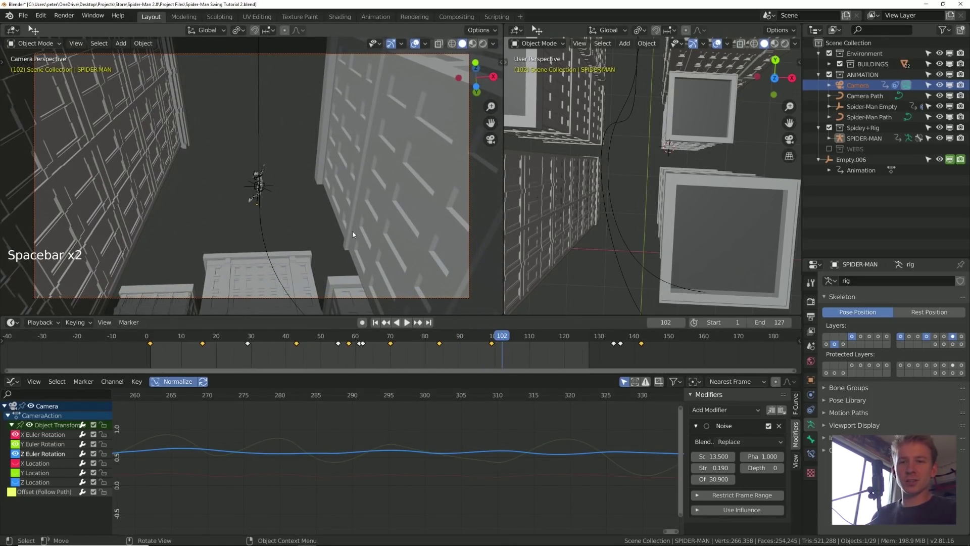
- Change the Graph Editor to the Shader Editor and show the World shader nodes
click(12, 381)
click(36, 454)
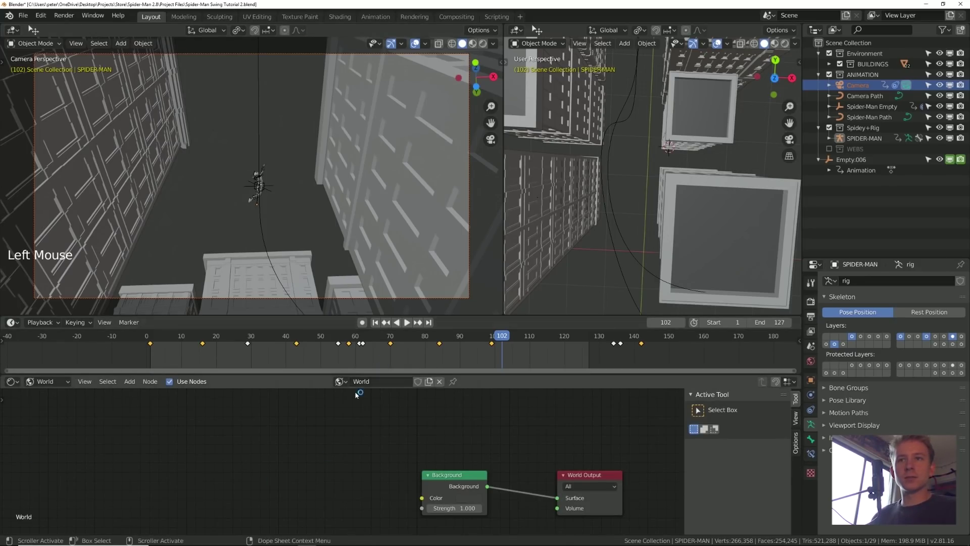
middle_drag(375, 446, 369, 419)
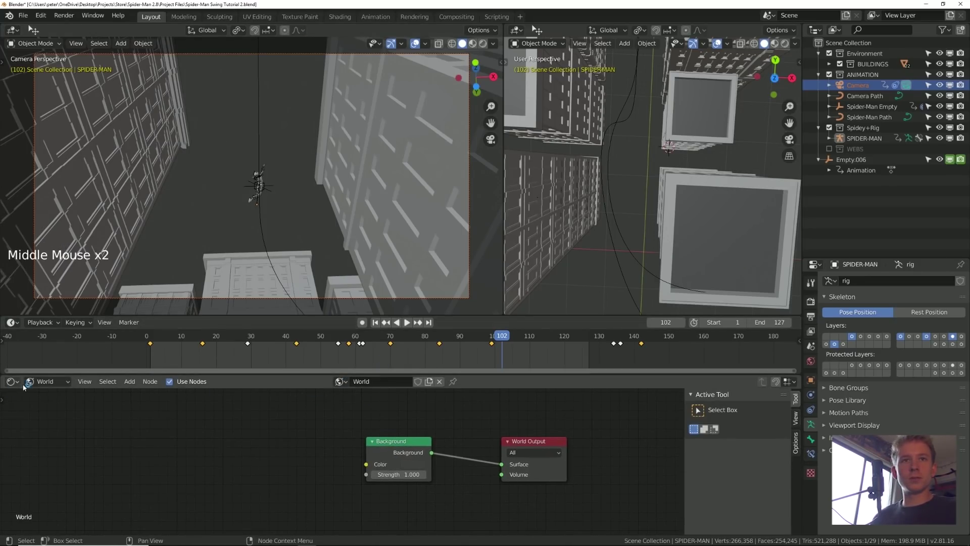
click(46, 381)
click(64, 405)
- Add an Environment Texture node and connect its Color output to the Background node's Color input
key(shift+a)
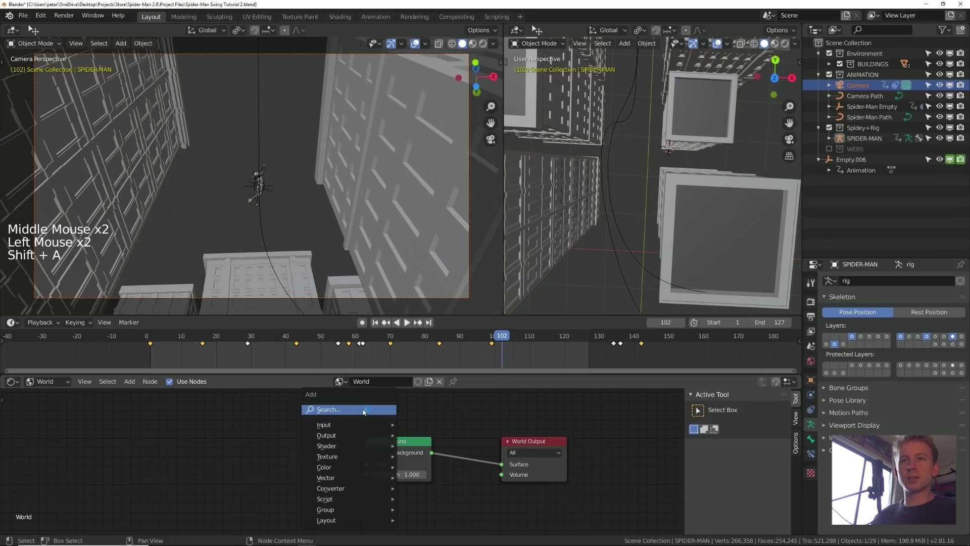
click(362, 409)
text(env)
key(Return)
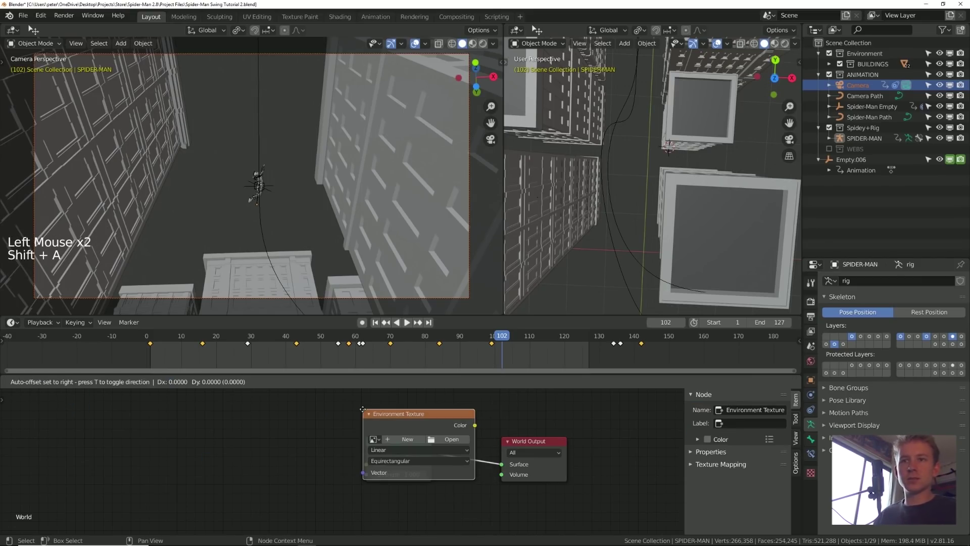
click(349, 439)
drag(346, 436, 366, 464)
- Add a Mapping node and connect its Vector output to the Environment Texture's Vector input
middle_drag(176, 433, 287, 426)
key(shift+a)
click(288, 425)
text(mapp)
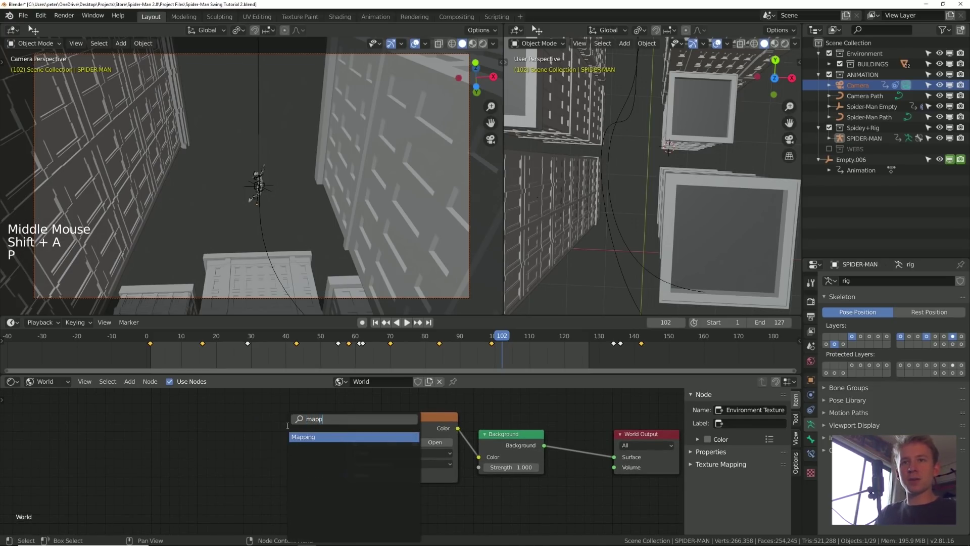
key(Return)
click(306, 418)
drag(306, 418, 346, 475)
- Add a Texture Coordinate node and connect its Generated output to the Mapping node's Vector input
middle_drag(198, 417, 261, 415)
key(shift+a)
click(262, 416)
text(te)
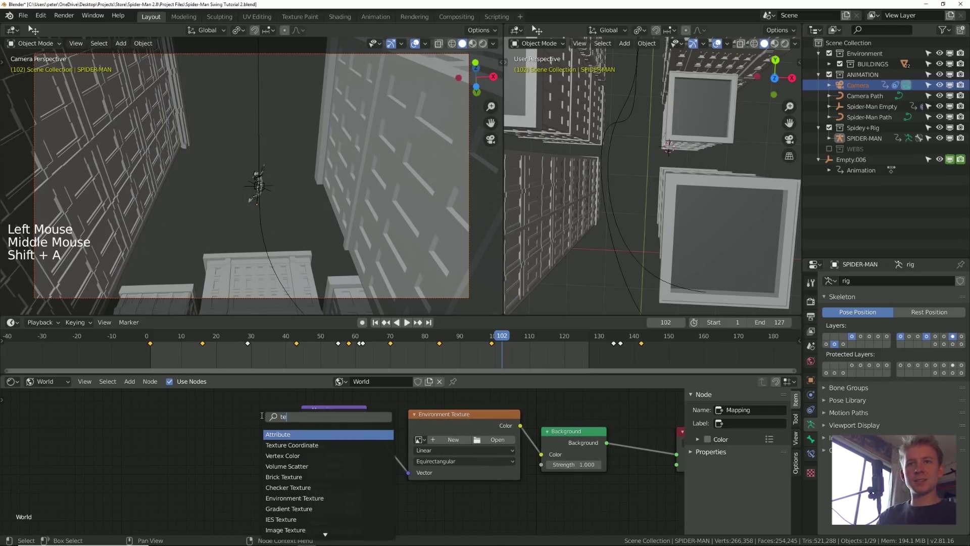
text(xt)
key(Return)
click(183, 401)
middle_drag(276, 446, 275, 443)
drag(246, 414, 299, 456)
middle_drag(504, 435, 355, 429)
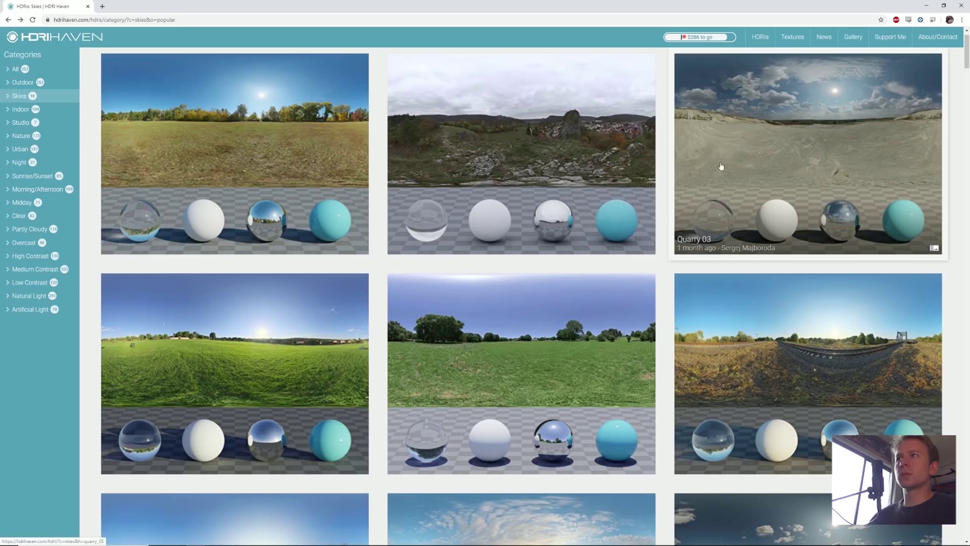
- Download the 8k Quarry 03 HDRI from HDRI Haven into the HDR Nature folder and return to Blender
click(790, 150)
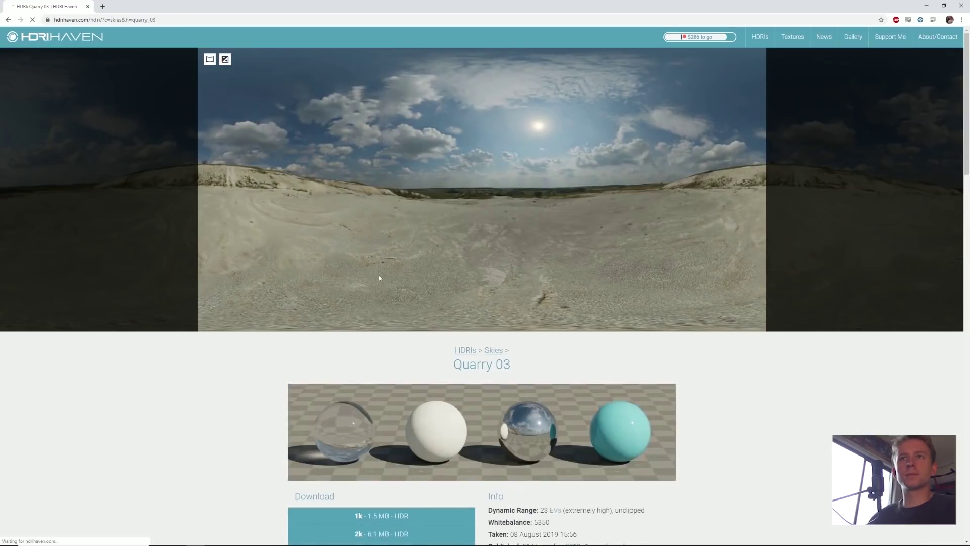
scroll(225, 440, down, 8)
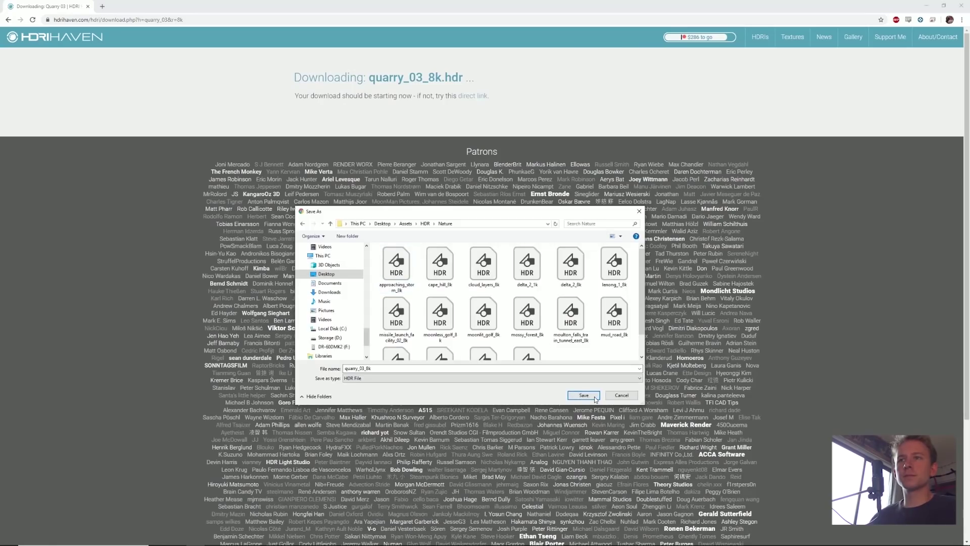
click(593, 397)
key(alt+Tab)
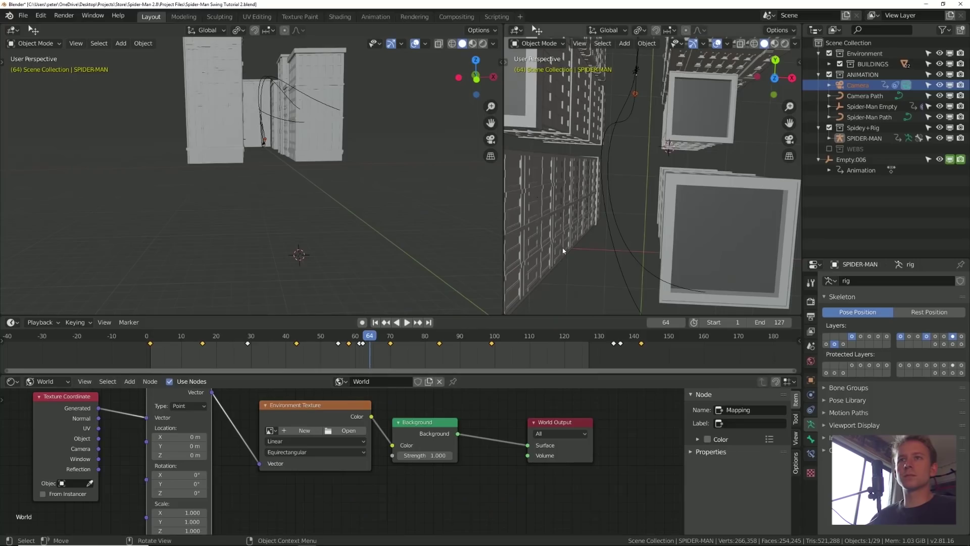
- Load quarry_03_8k.hdr from the Nature folder into the Environment Texture node
click(355, 434)
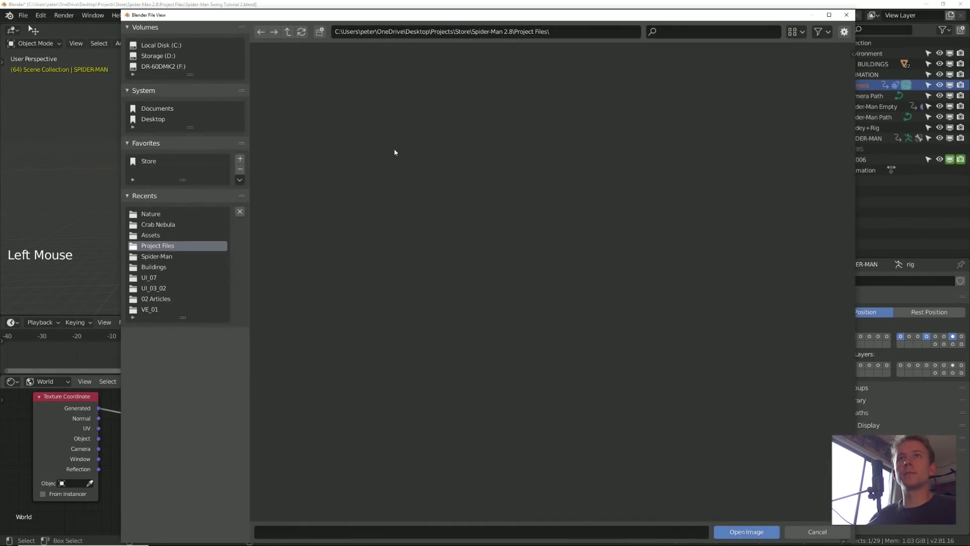
click(767, 165)
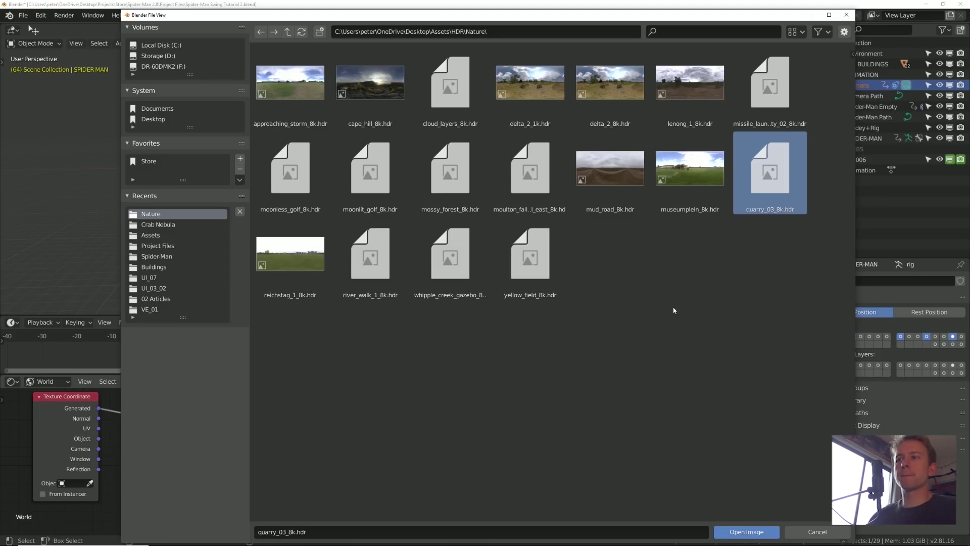
click(746, 531)
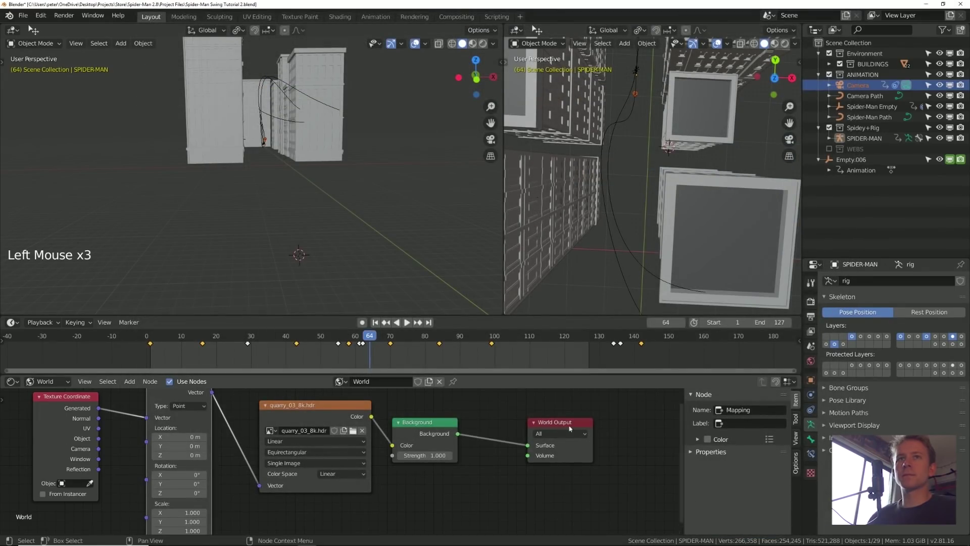
key(z)
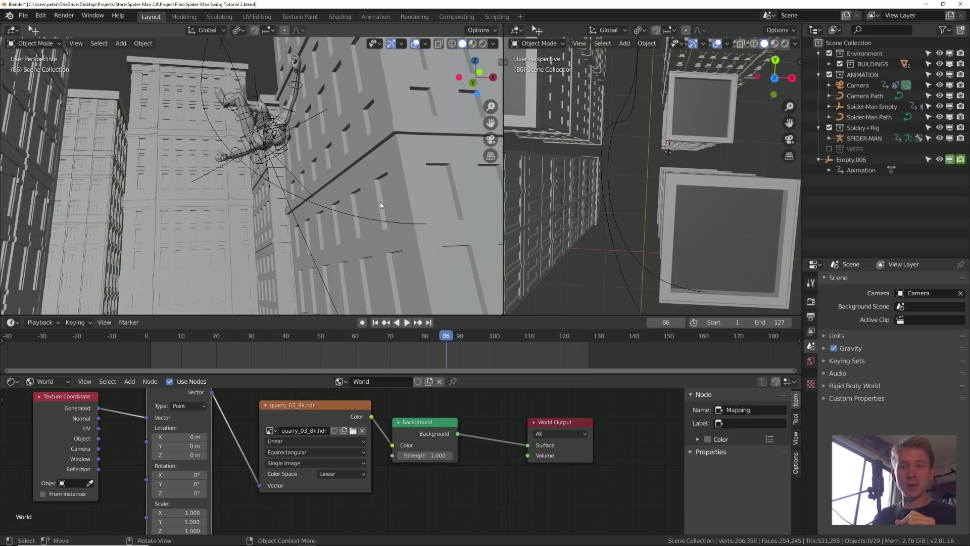
- Switch to the top view and hide all objects in the scene
key(KP_7)
key(a)
key(h)
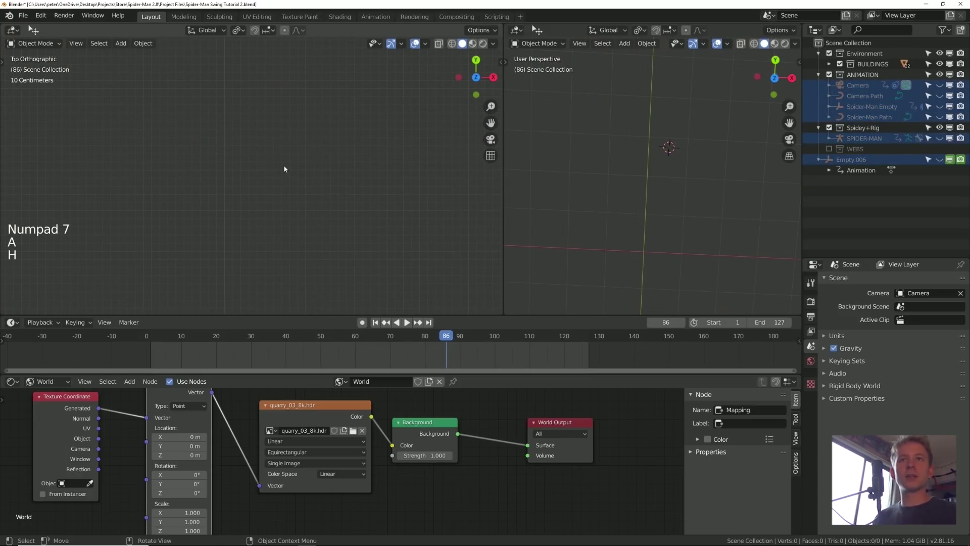
- Import the street-from-above JPG (thebuzzoholic-streets-from-above4) from the Test 1 folder as an image plane
key(shift+a)
mouse_move(275, 268)
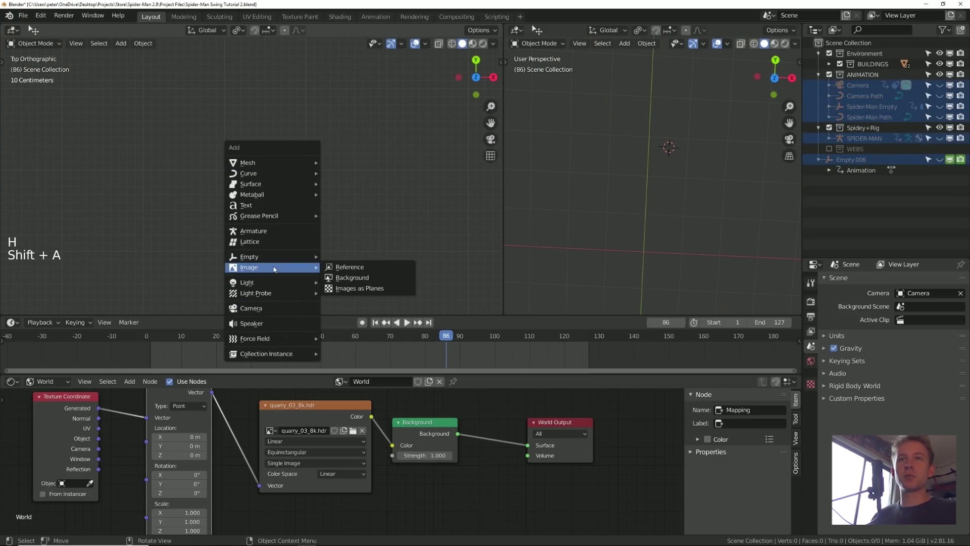
click(350, 289)
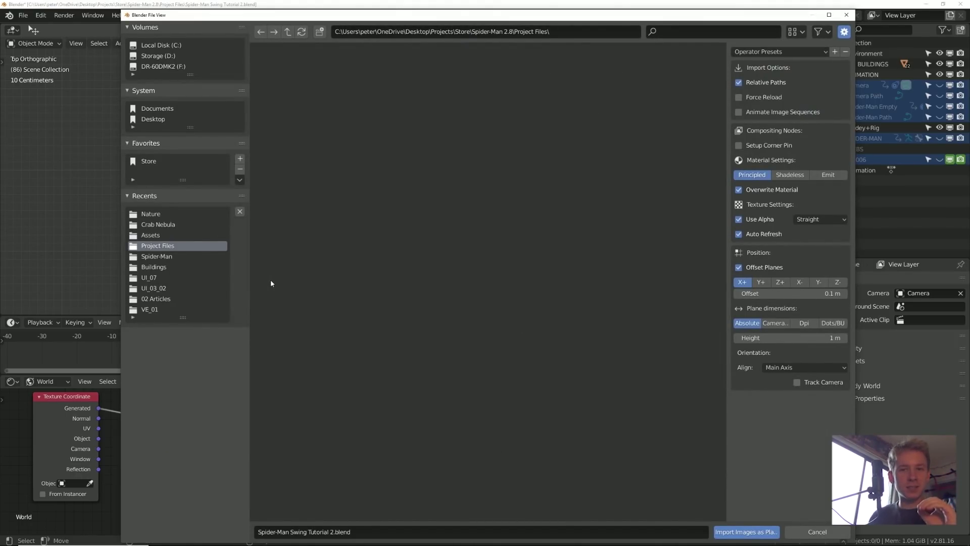
click(161, 215)
click(261, 32)
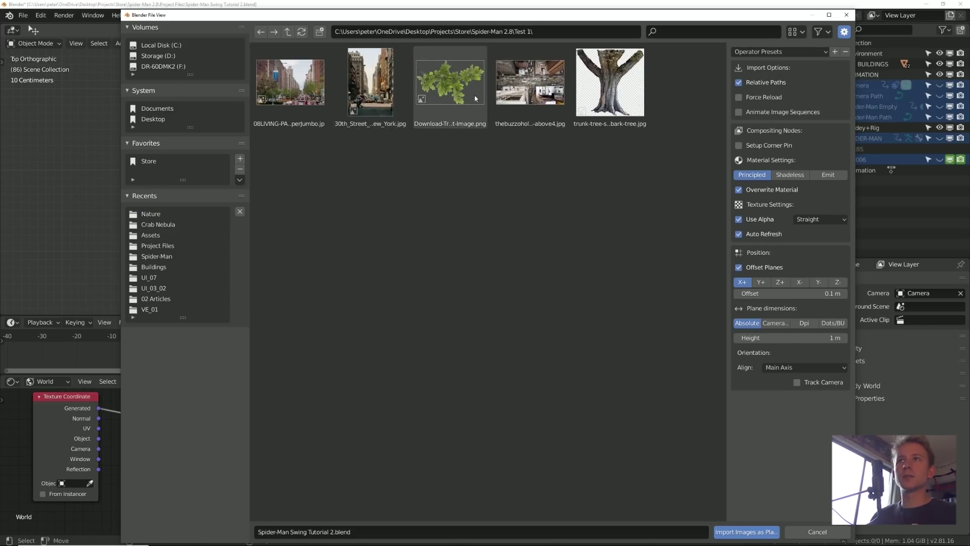
double_click(520, 87)
- Frame the imported street image plane in the top view and display it in Material Preview shading
key(ctrl+space)
key(KP_Decimal)
key(z)
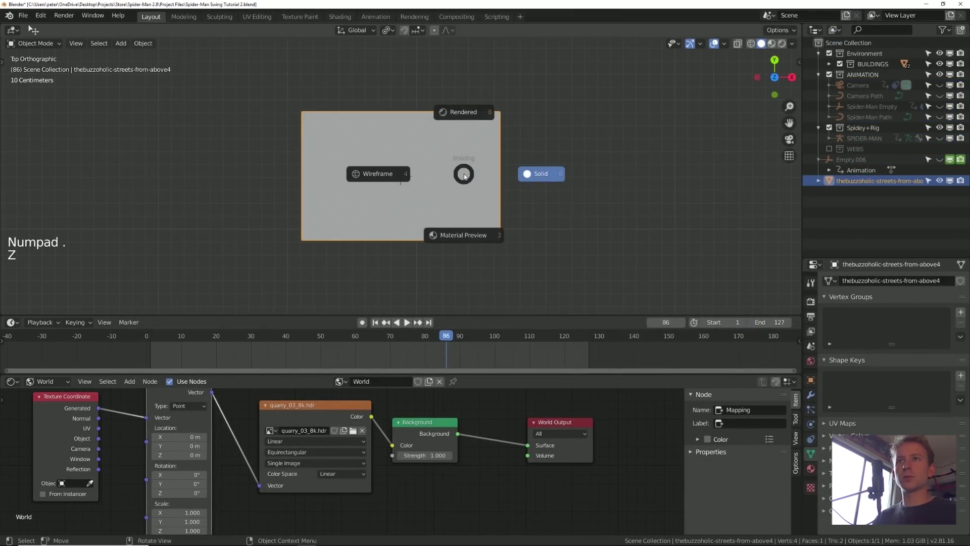
click(458, 251)
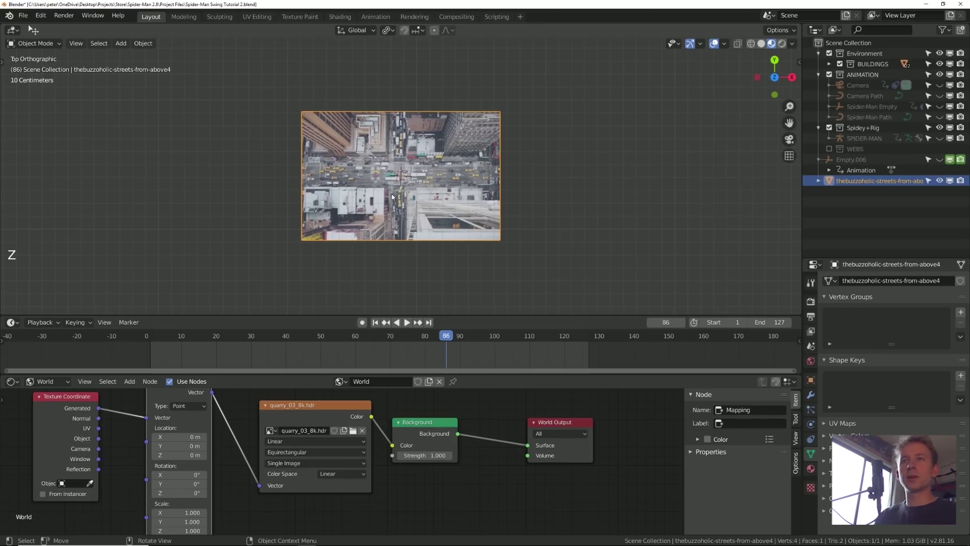
key(KP_Add)
key(KP_Add)
key(KP_Add)
key(KP_Add)
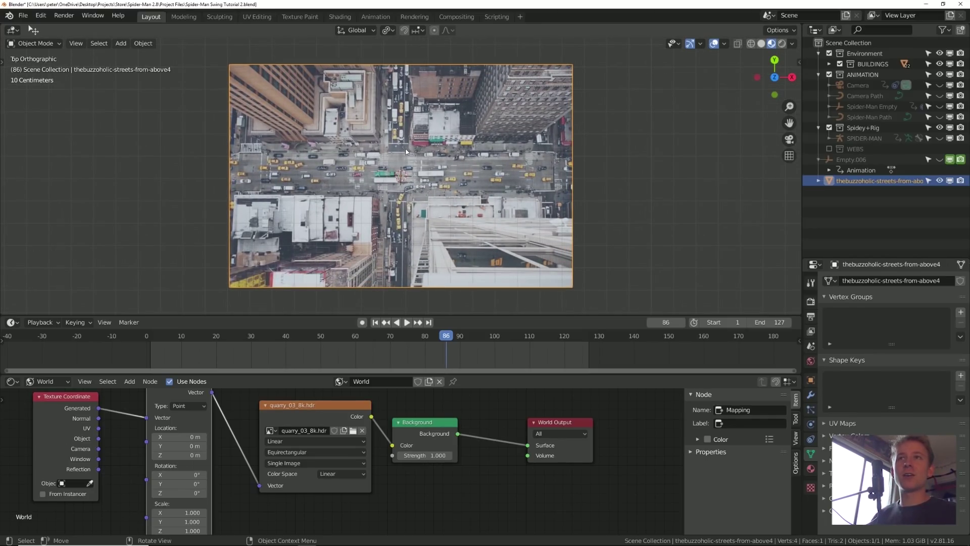
- Knife-cut the street image along the road edges and delete the building faces, keeping only the cross-shaped intersection
key(Tab)
shift+middle_drag(406, 151, 424, 191)
key(KP_Add)
key(alt+a)
key(k)
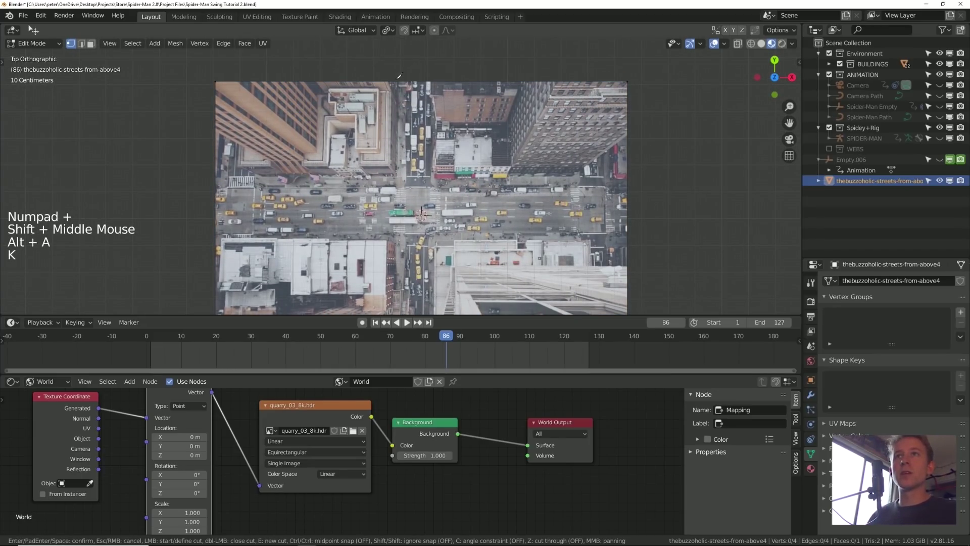
click(398, 81)
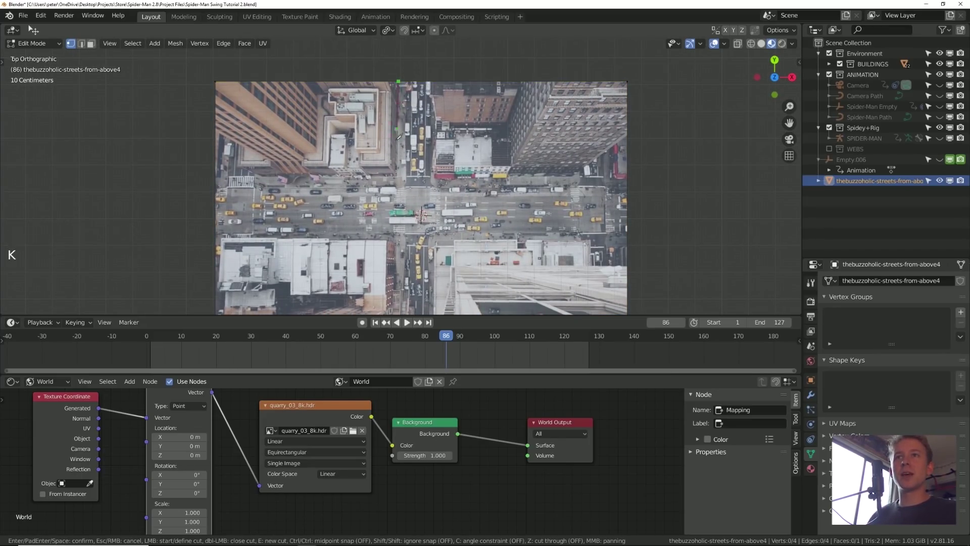
click(399, 176)
middle_drag(426, 216, 465, 209)
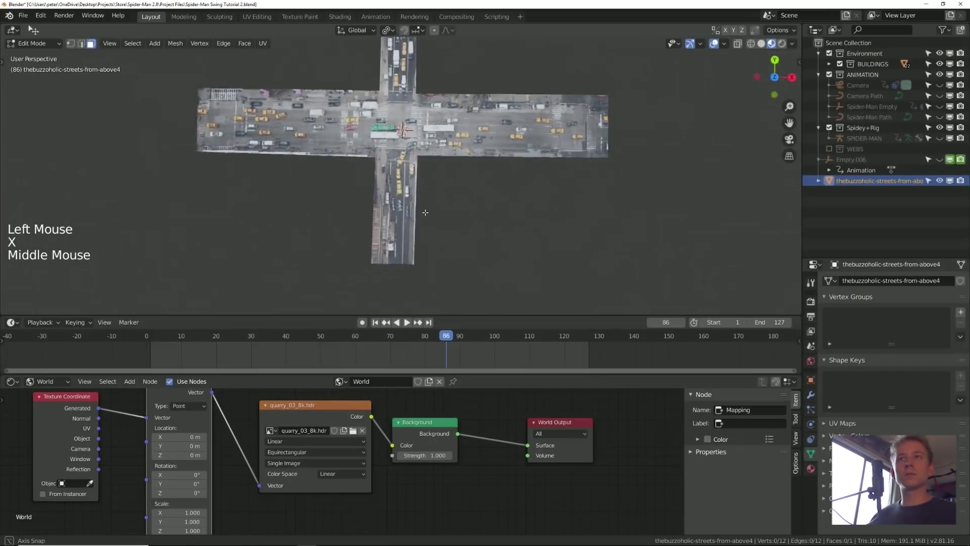
key(Tab)
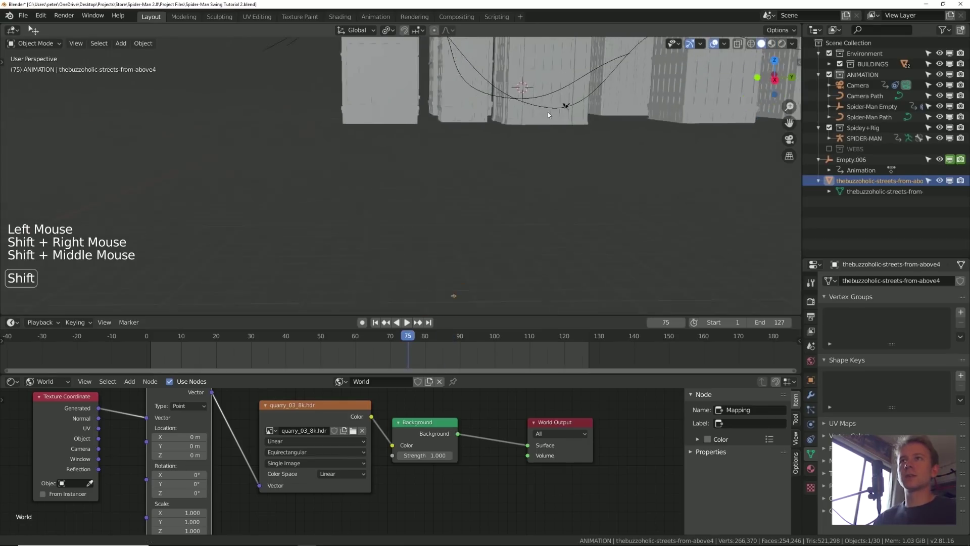
- Snap the street plane to the 3D cursor near the buildings and scale it up to city size
shift+middle_drag(548, 114, 478, 153)
key(shift+s)
click(456, 147)
key(s)
click(476, 172)
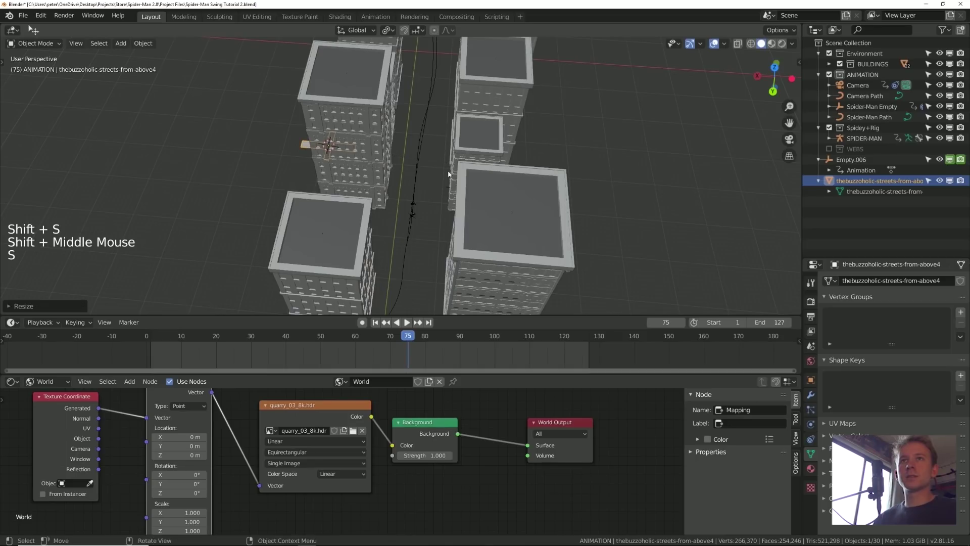
key(s)
- Move and rescale the street so its vertical road runs between the building rows, using the top view for alignment
key(g)
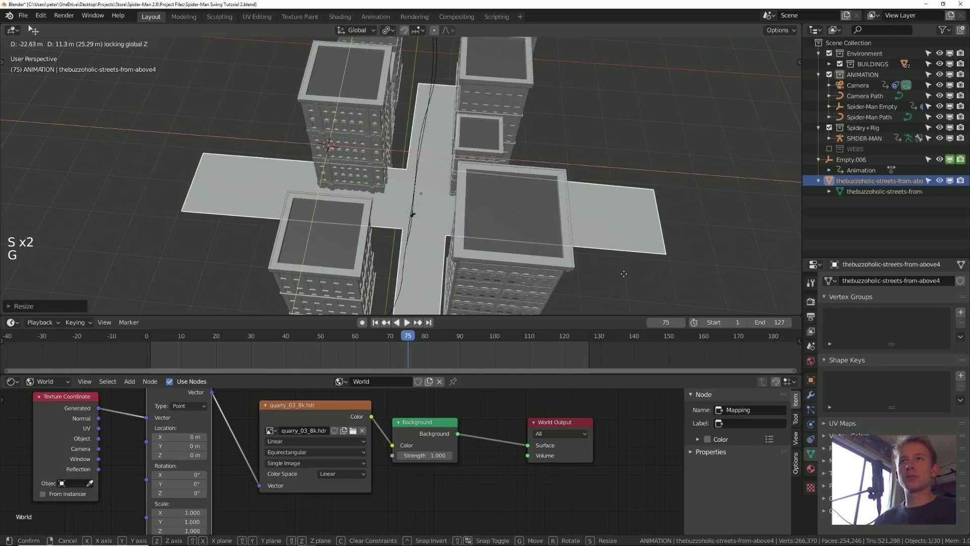
click(624, 273)
key(KP_7)
shift+middle_drag(623, 273, 674, 263)
key(g)
key(s)
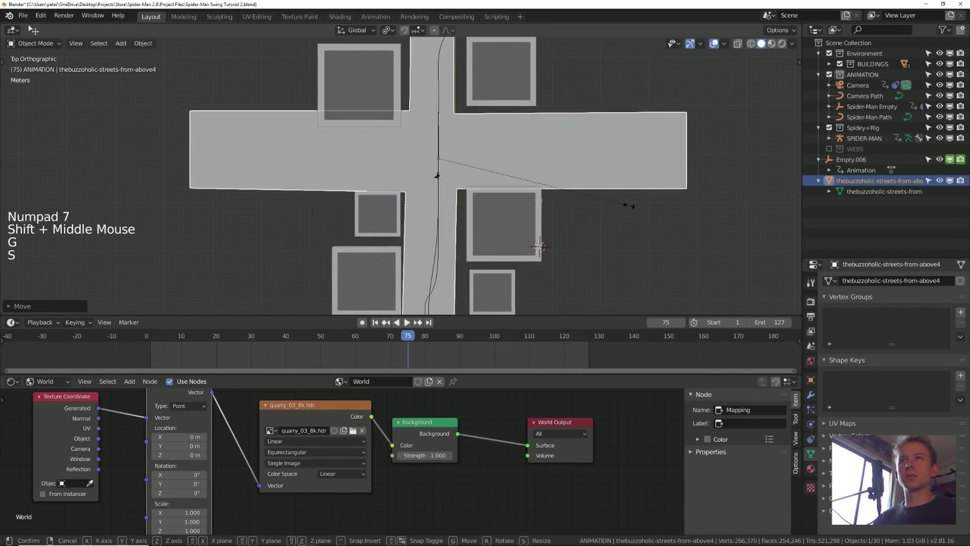
key(g)
key(s)
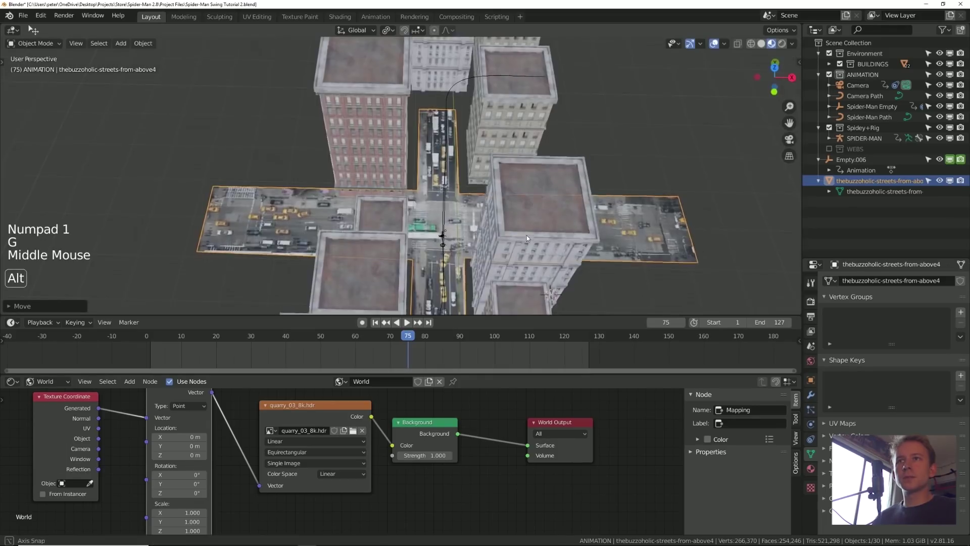
- Knife-cut the street mesh across the intersection's corners to separate its centre from the four road arms
middle_drag(527, 235, 488, 178)
key(KP_7)
key(Tab)
click(673, 179)
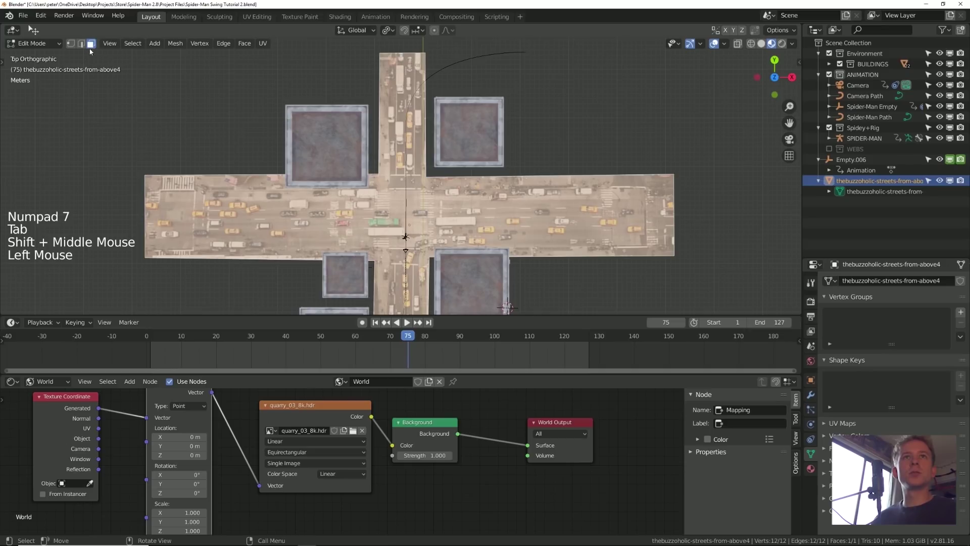
click(676, 178)
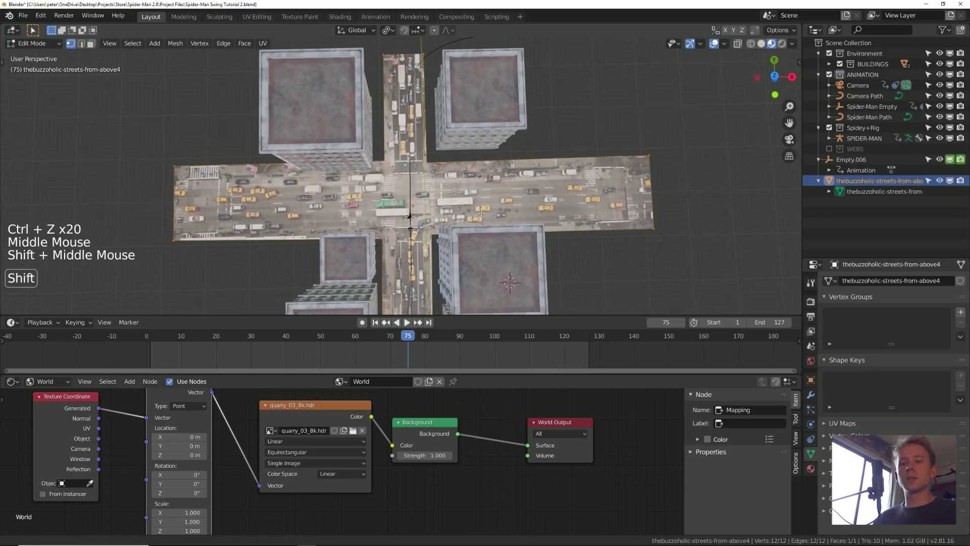
key(k)
click(385, 160)
click(428, 163)
key(Return)
key(k)
click(432, 234)
key(Return)
key(k)
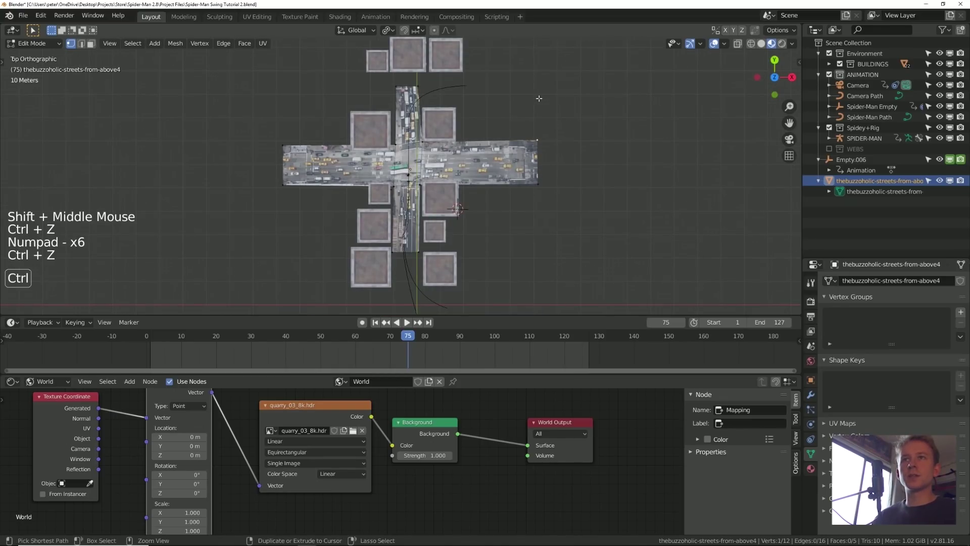
- Undo the last edits to the street mesh back to the knife-cut state
key(ctrl+z)
key(ctrl+z)
key(ctrl+z)
key(ctrl+z)
key(ctrl+z)
- Rotate the entire street mesh by 90 degrees in the top view
shift+middle_drag(522, 123, 524, 130)
text(ar)
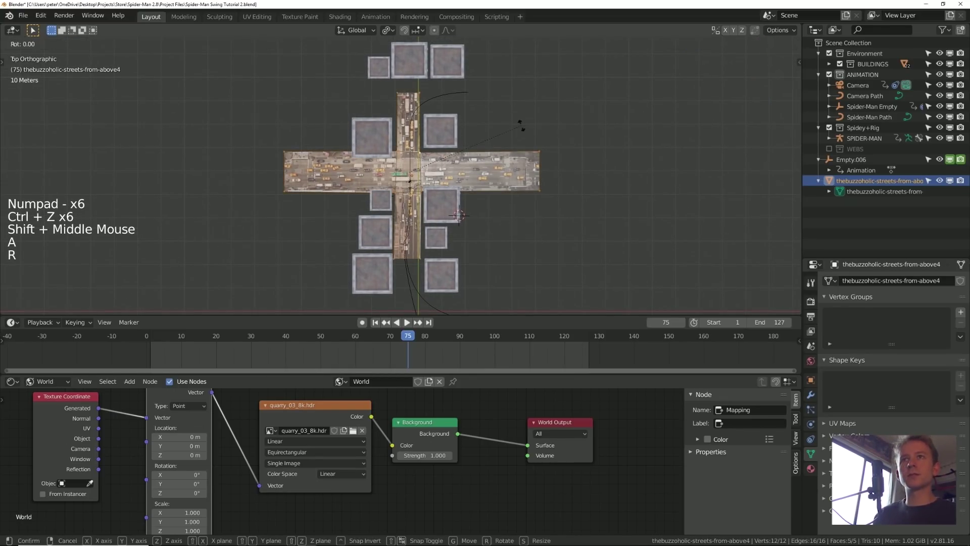
text(90)
key(Return)
- Scale and move the rotated street mesh so the wide road fits between the two building rows
key(KP_Add)
key(KP_Add)
key(KP_Add)
key(KP_Add)
key(KP_Add)
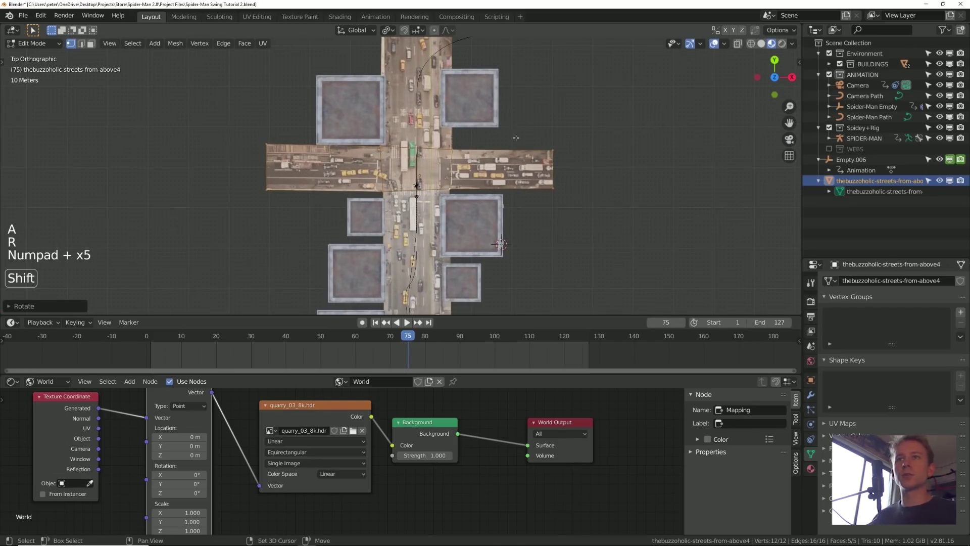
shift+middle_drag(521, 125, 561, 152)
key(s)
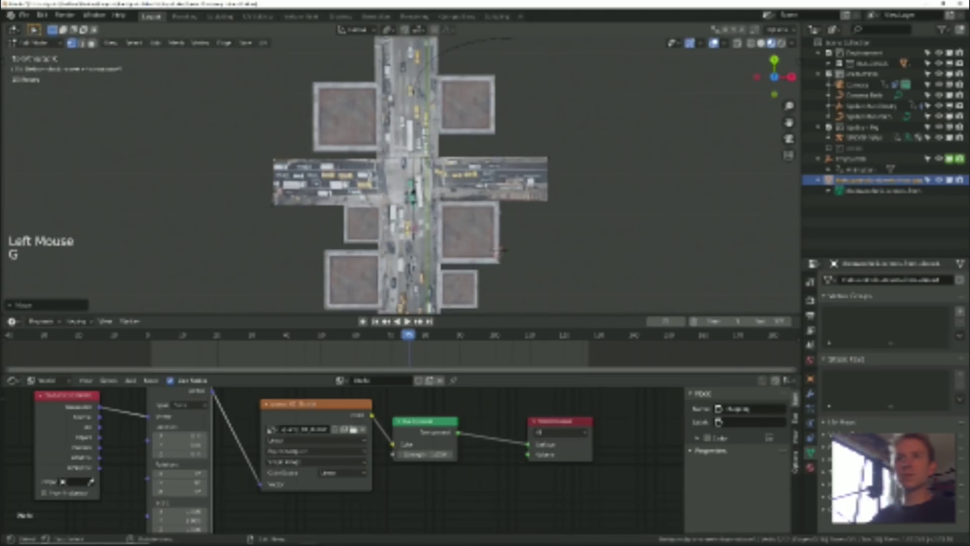
key(g)
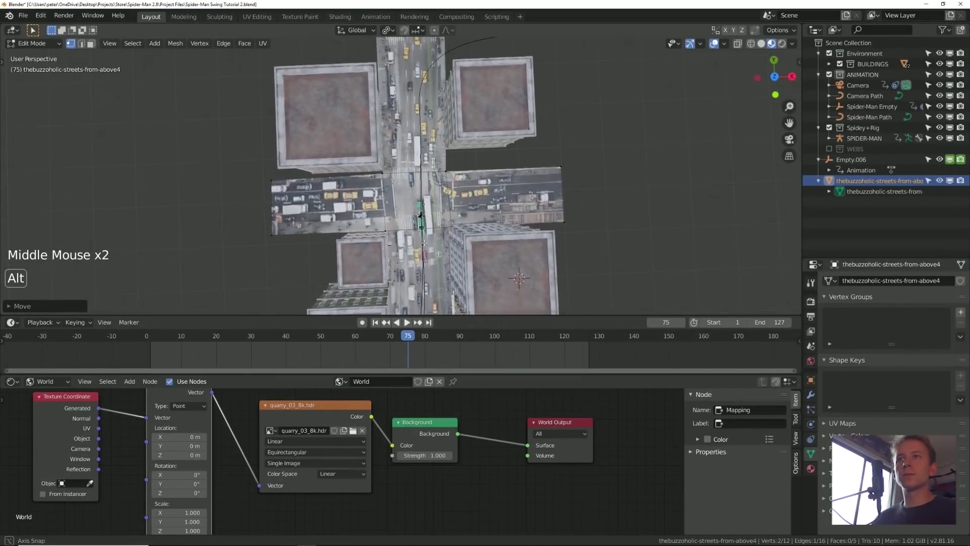
- Duplicate the whole street mesh and place the copy in the empty space beside the original
shift+middle_drag(526, 234, 457, 207)
key(KP_Add)
key(KP_7)
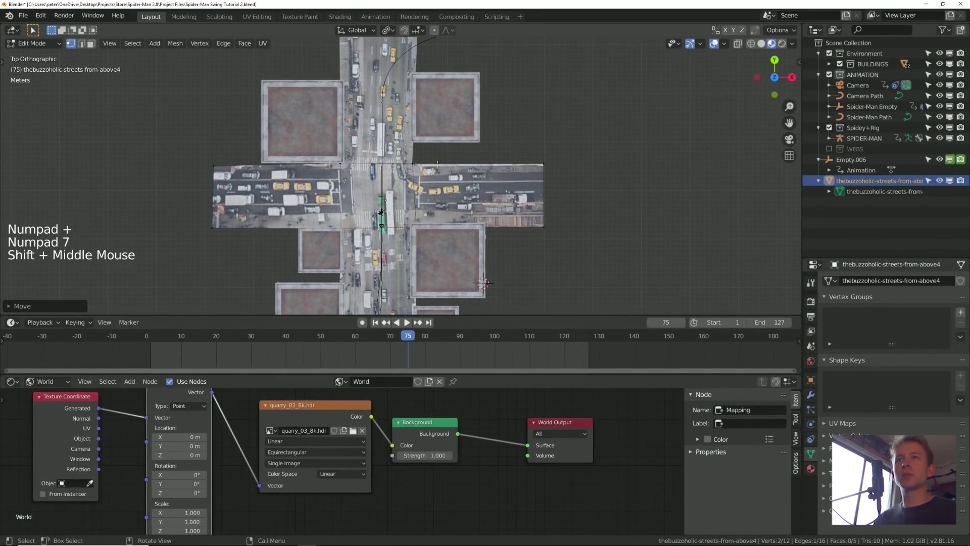
shift+middle_drag(436, 174, 394, 181)
key(a)
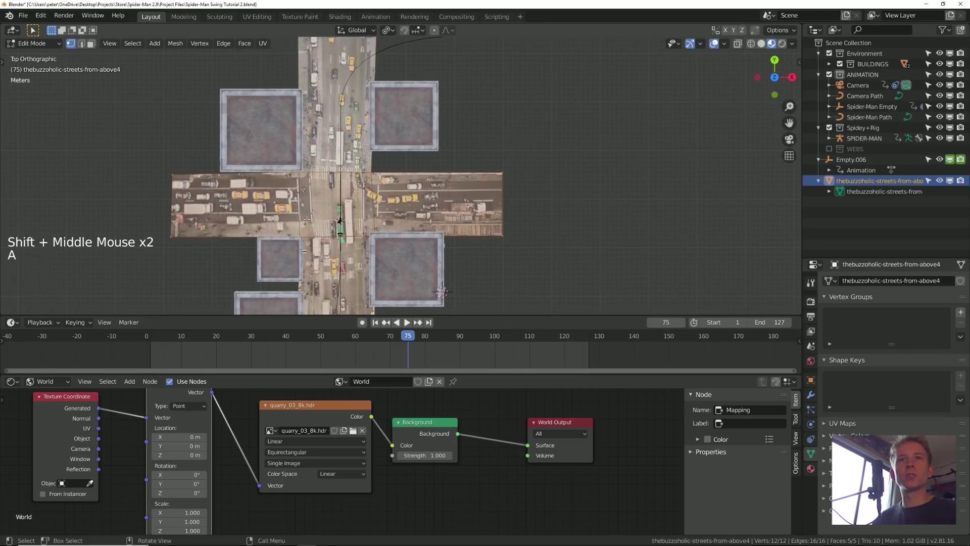
key(shift+d)
click(649, 198)
shift+middle_drag(649, 197, 434, 240)
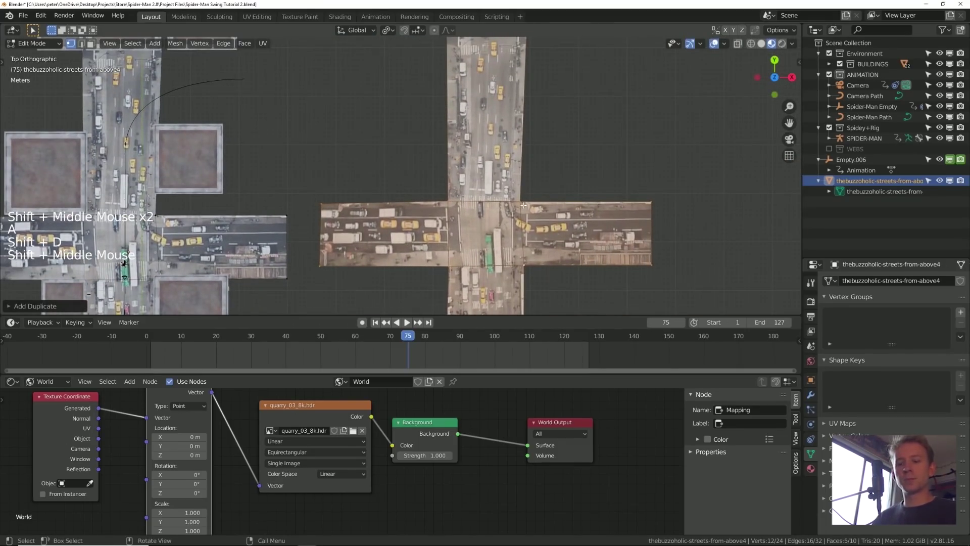
- Knife-cut the duplicate's right road arm lengthwise to separate the sidewalk strip along its lower edge
key(k)
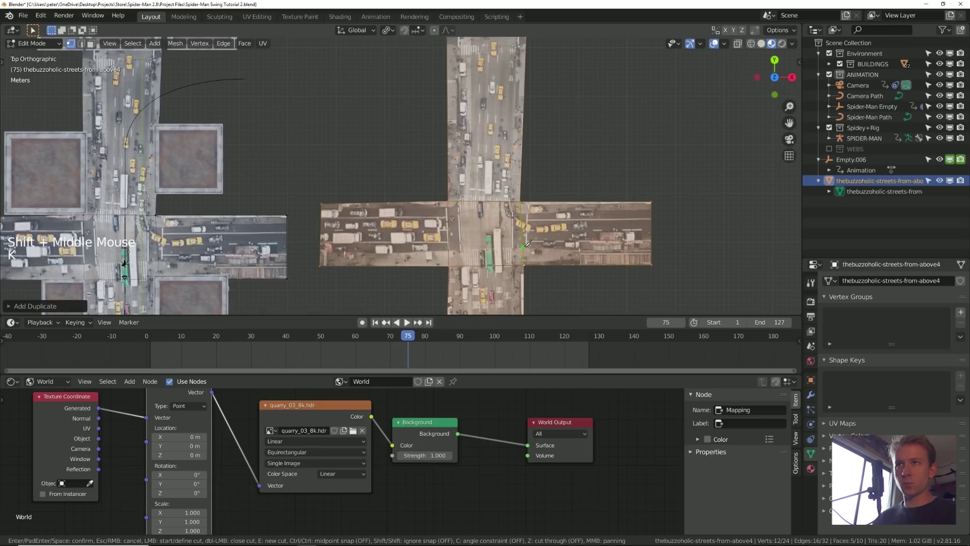
click(524, 246)
click(689, 246)
key(Return)
- Delete all of the duplicate's faces except the sidewalk strip on its right arm
click(593, 235)
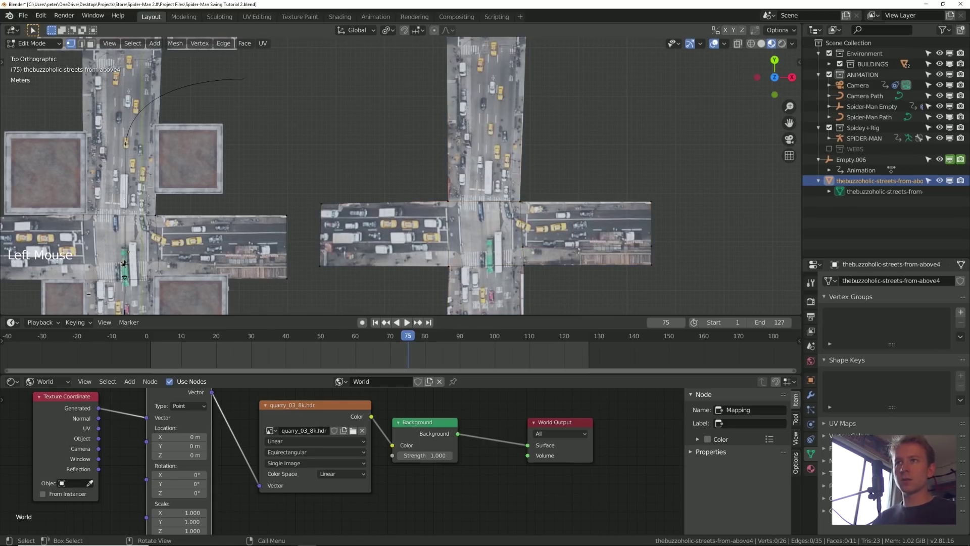
key(3)
click(589, 255)
click(586, 228)
shift+click(405, 227)
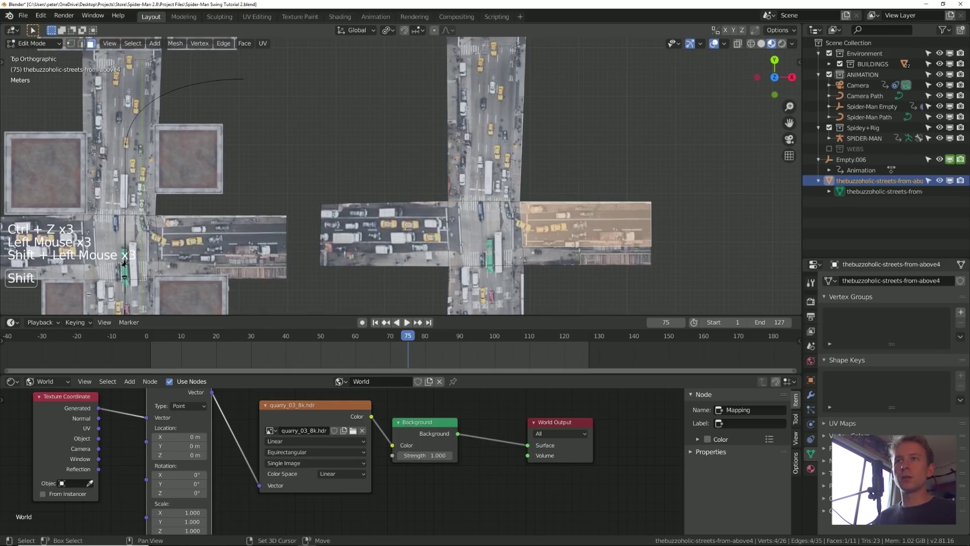
shift+click(471, 252)
shift+click(482, 167)
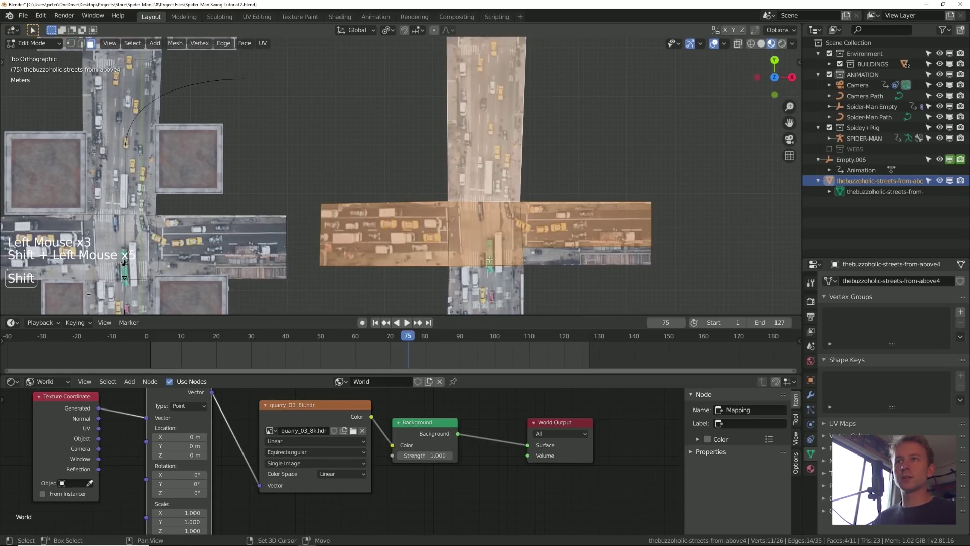
shift+click(485, 288)
key(c)
key(x)
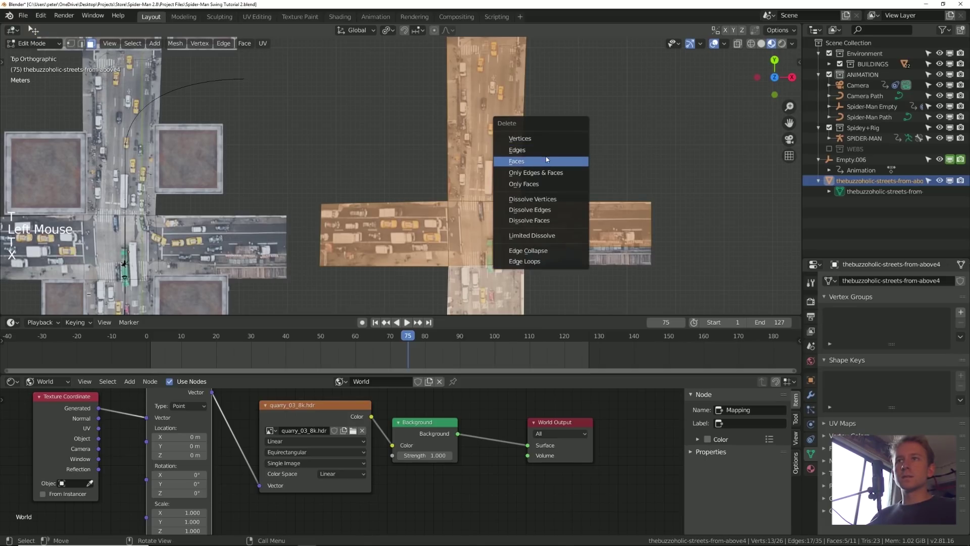
click(546, 158)
- Move and scale the sidewalk strip to fill the gap between the right cross street and the building above it
key(g)
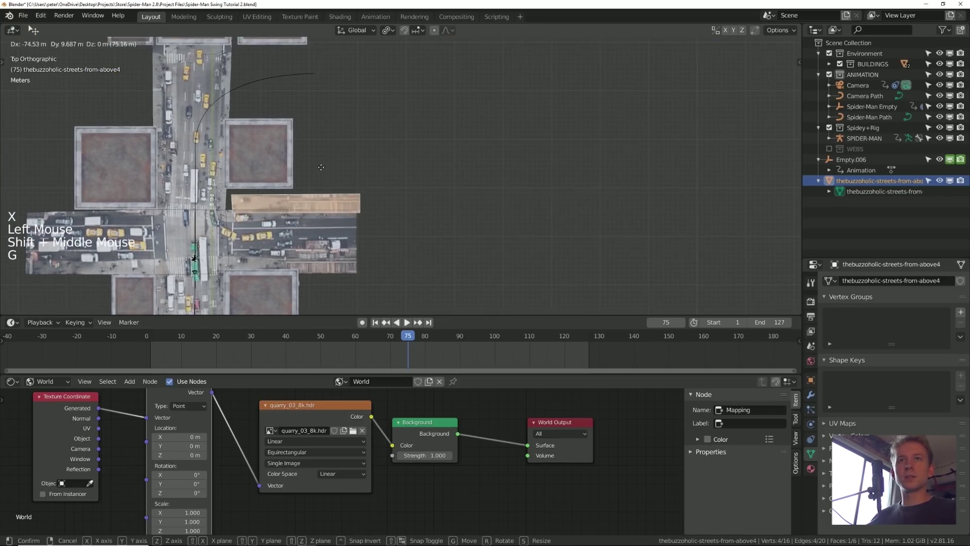
click(320, 167)
shift+middle_drag(320, 167, 355, 174)
key(s)
key(g)
key(s)
key(g)
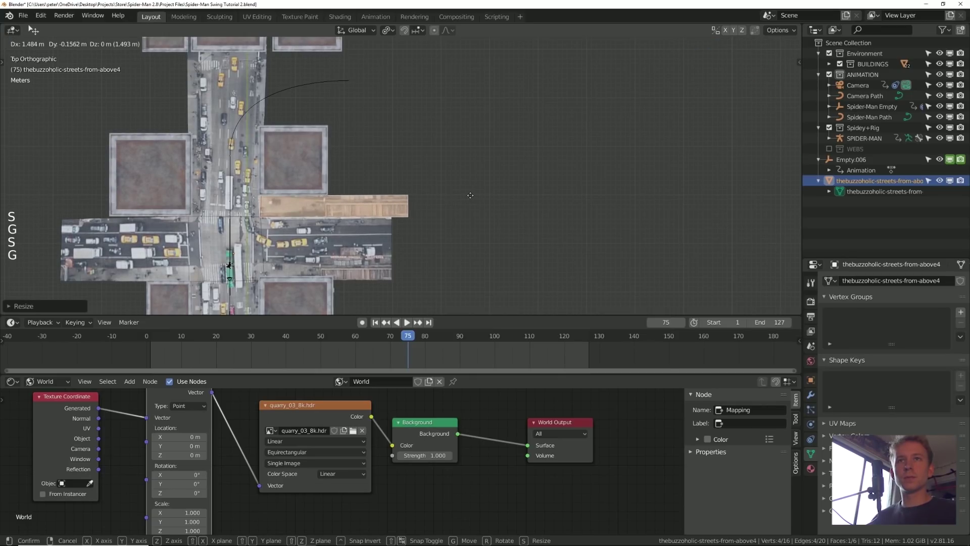
click(471, 196)
shift+middle_drag(470, 195, 429, 202)
key(Tab)
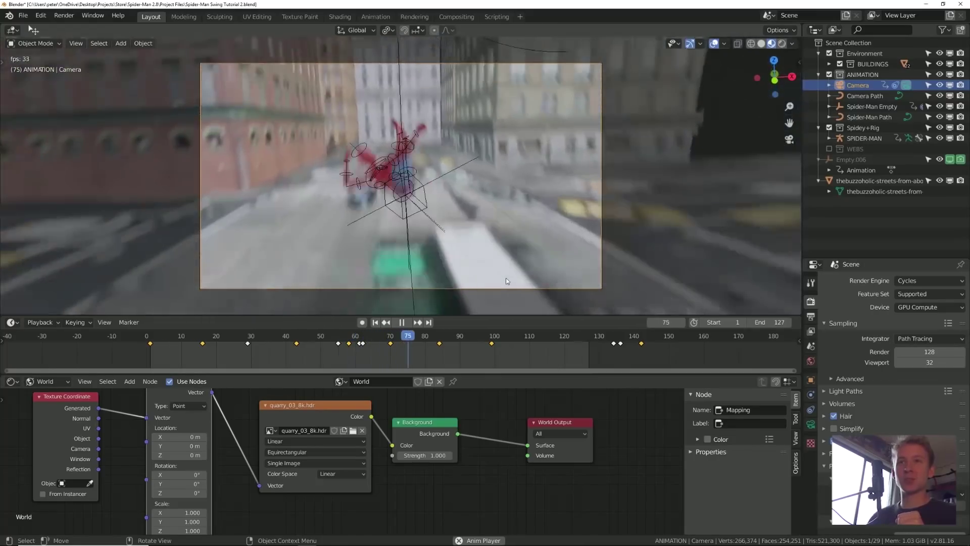
- Stop the playback, scrub back to frame 71 and isolate the street plane in the top view
key(space)
drag(434, 339, 383, 348)
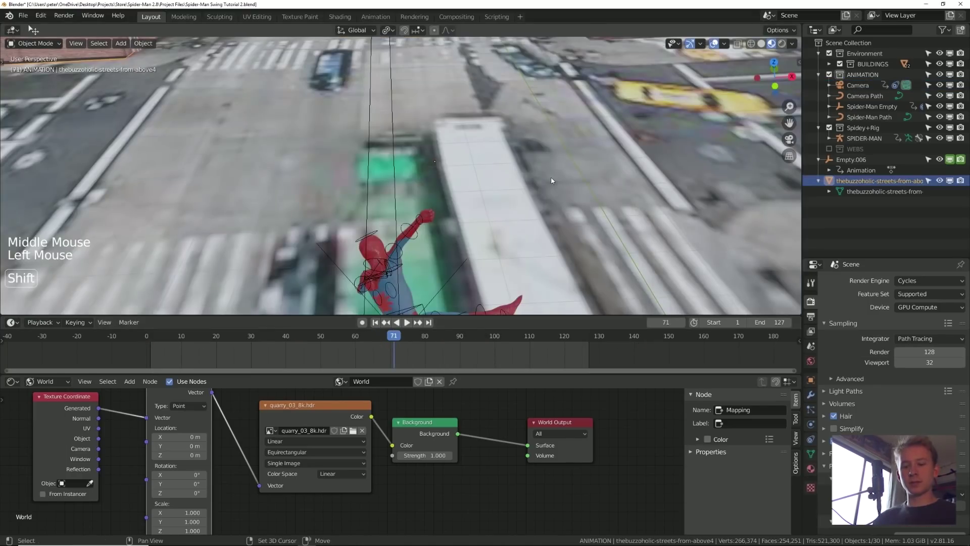
key(shift+h)
key(KP_7)
key(KP_Subtract)
key(KP_Subtract)
key(KP_Subtract)
key(KP_Subtract)
key(KP_Subtract)
key(KP_Subtract)
key(KP_Subtract)
key(KP_Subtract)
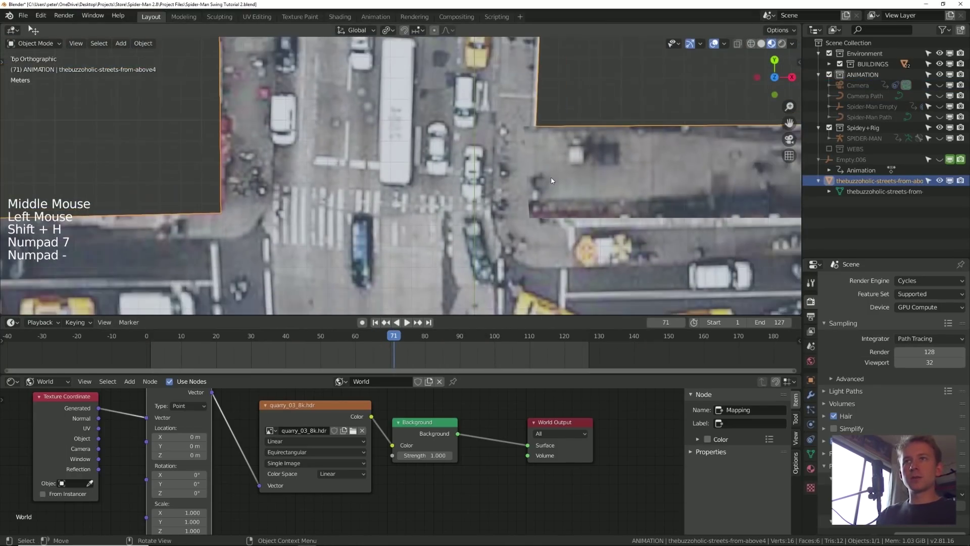
- Add a mesh plane to the scene in Object Mode
key(Tab)
key(KP_Add)
key(KP_Add)
key(KP_Add)
key(Tab)
key(shift+a)
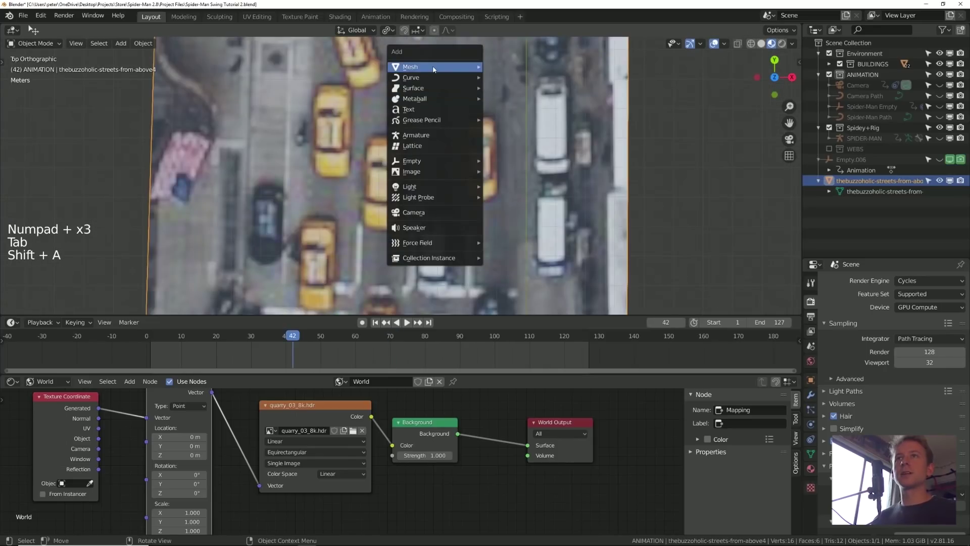
mouse_move(435, 68)
click(506, 68)
- Snap the new plane to the 3D cursor placed on the road among the yellow cabs and raise it along Z
shift+right_click(408, 194)
key(shift+s)
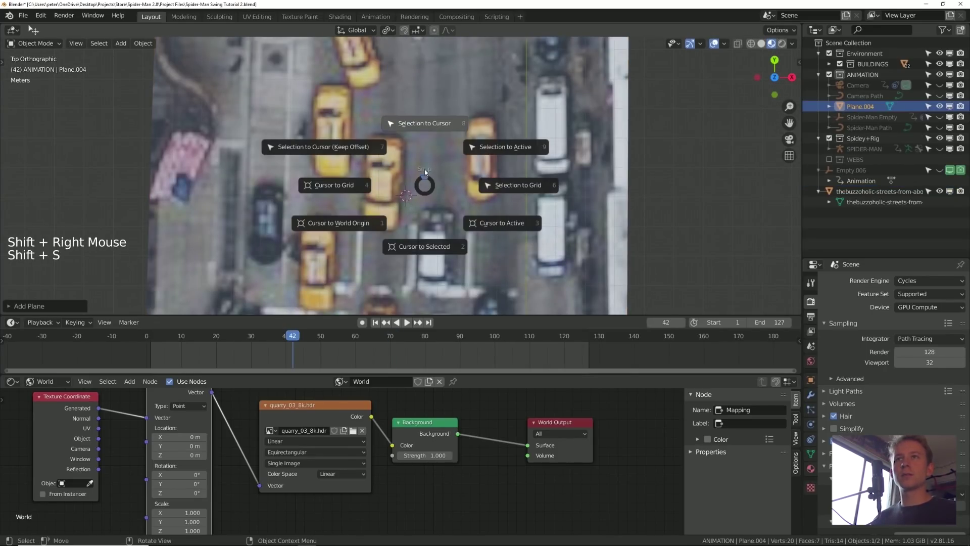
click(423, 136)
middle_drag(423, 136, 447, 243)
key(g)
key(z)
click(436, 169)
- Set the new plane's viewport display to Wire so the street image shows through it
key(KP_7)
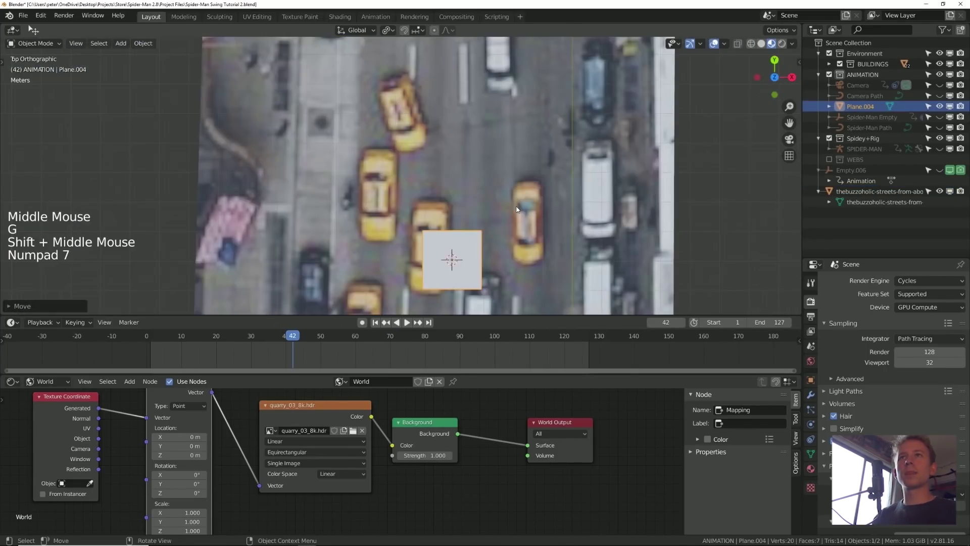
key(KP_Subtract)
key(KP_Subtract)
key(KP_Subtract)
key(KP_Subtract)
key(KP_Subtract)
shift+middle_drag(526, 204, 525, 188)
key(Tab)
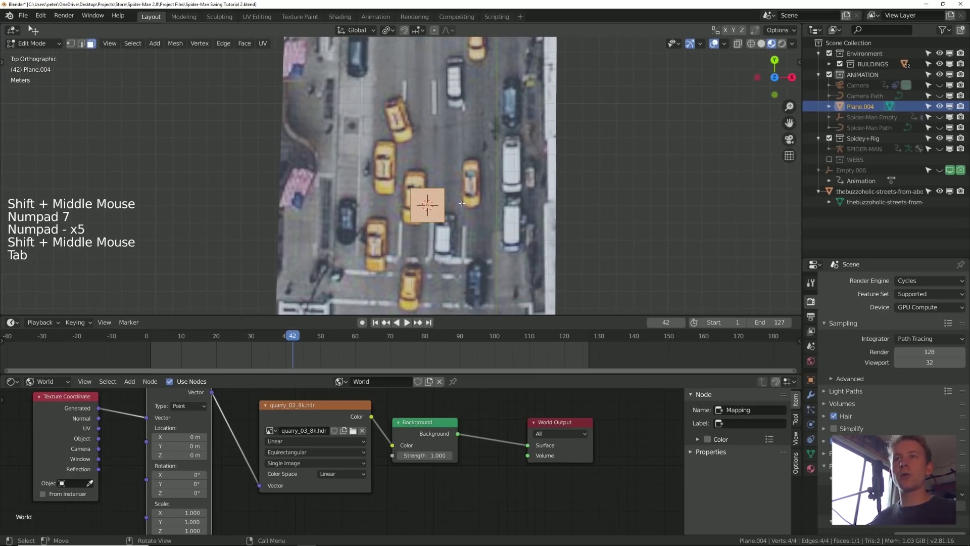
key(Tab)
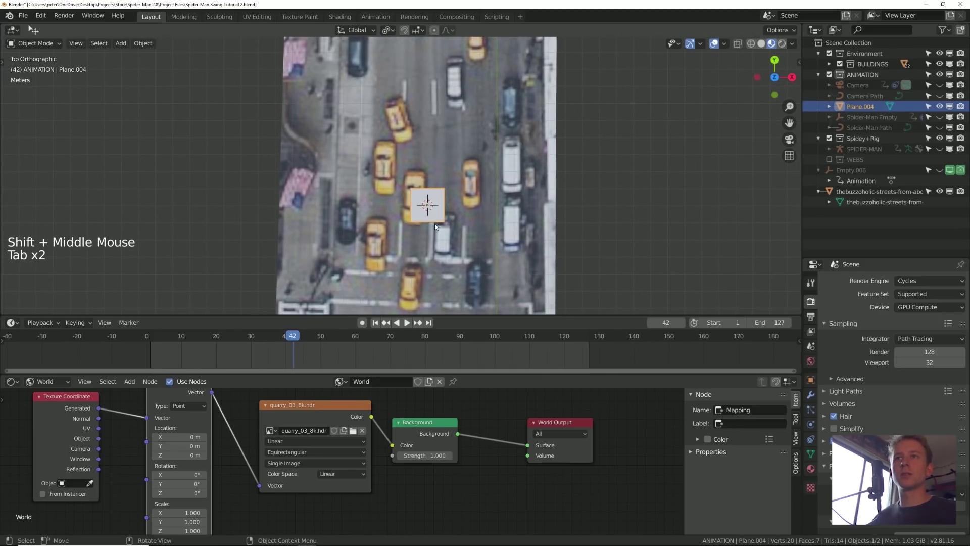
middle_drag(859, 364, 859, 354)
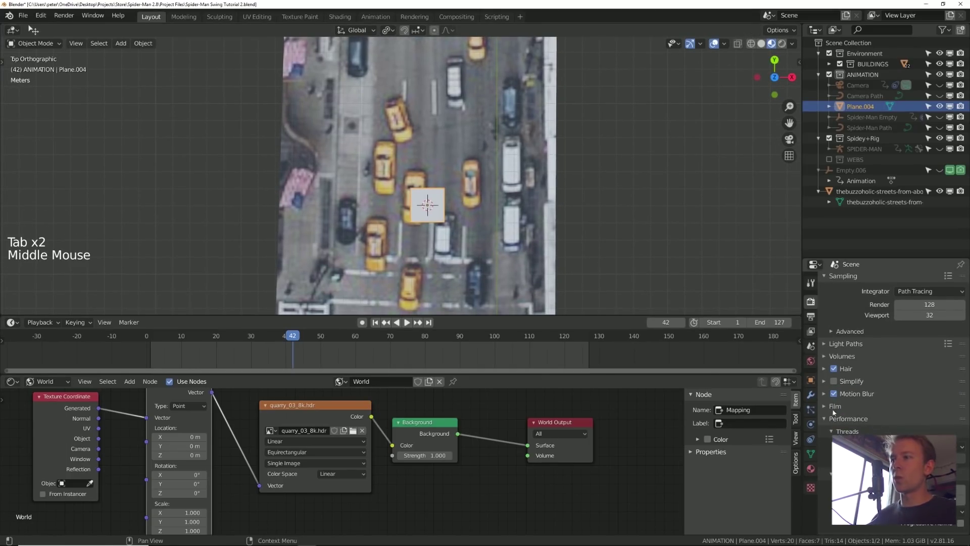
click(811, 380)
middle_drag(878, 411, 878, 405)
scroll(878, 407, down, 2)
middle_drag(892, 502, 892, 485)
click(912, 499)
- Move and scale the plane's vertices in Edit Mode so it covers the yellow cab beside the 3D cursor
key(Tab)
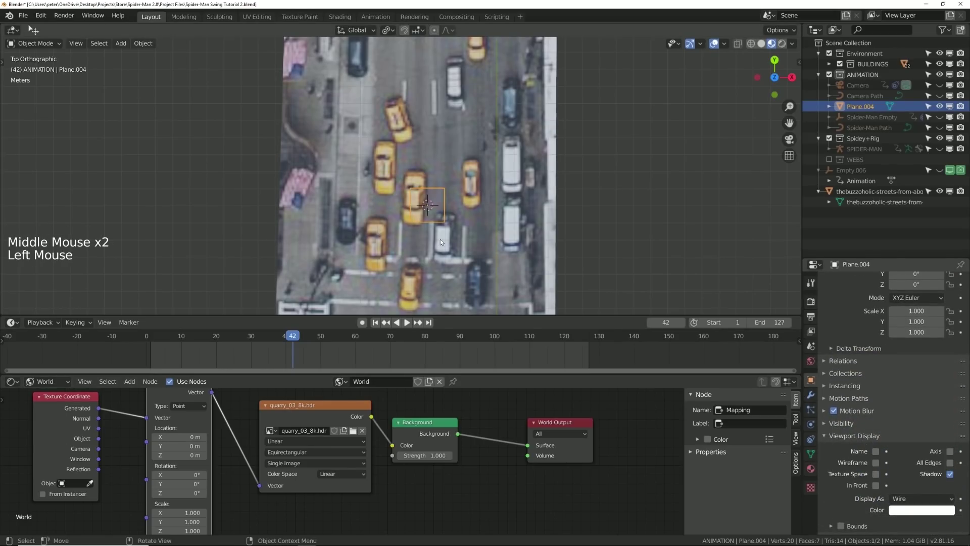
click(70, 43)
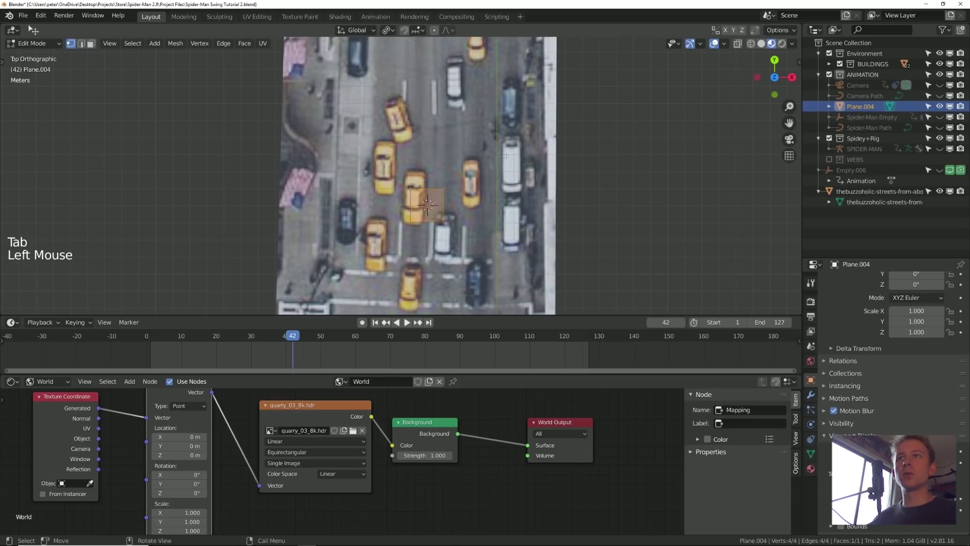
key(KP_Add)
key(KP_Add)
key(KP_Add)
key(KP_Add)
key(KP_Add)
key(g)
key(s)
click(505, 217)
key(s)
key(g)
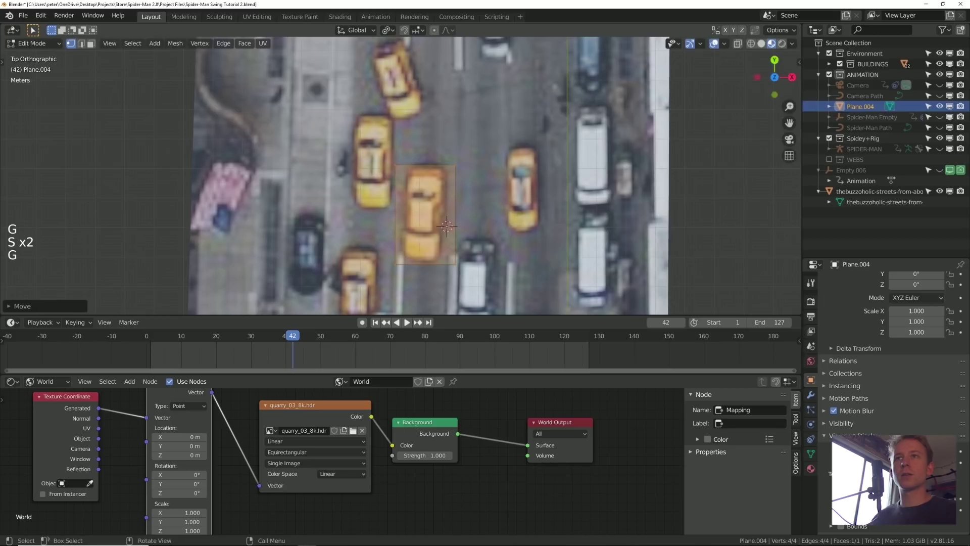
key(s)
click(486, 223)
- Add loop cuts to the plane and scale its vertices so its outline follows the yellow cab's shape
key(ctrl+r)
key(ctrl+r)
key(s)
click(406, 165)
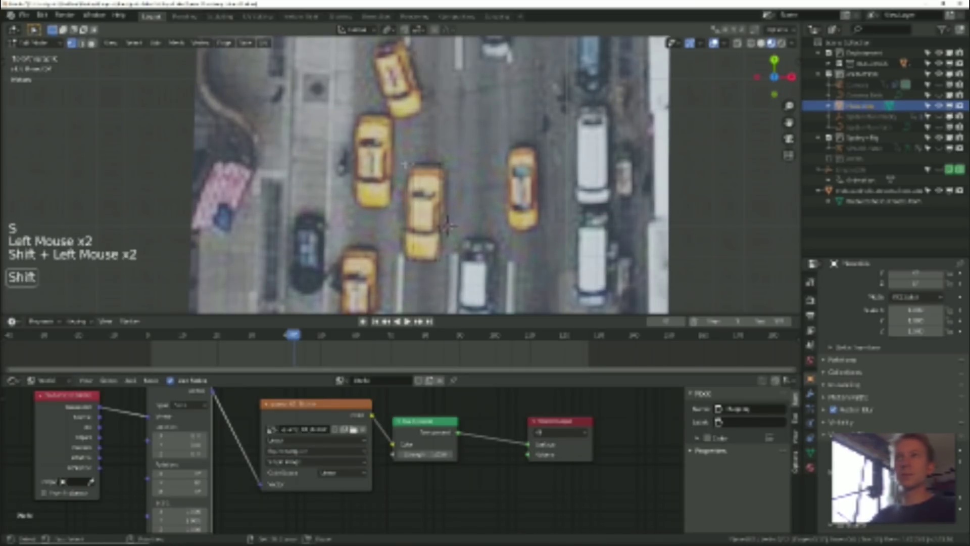
shift+middle_drag(486, 222, 494, 216)
key(Tab)
key(Tab)
key(Tab)
key(Tab)
key(a)
key(shift+d)
key(s)
key(x)
click(453, 176)
- Select the linked cab outline and duplicate it onto the neighbouring yellow cab, scaling and rotating it to fit, and start a further copy
key(ctrl+l)
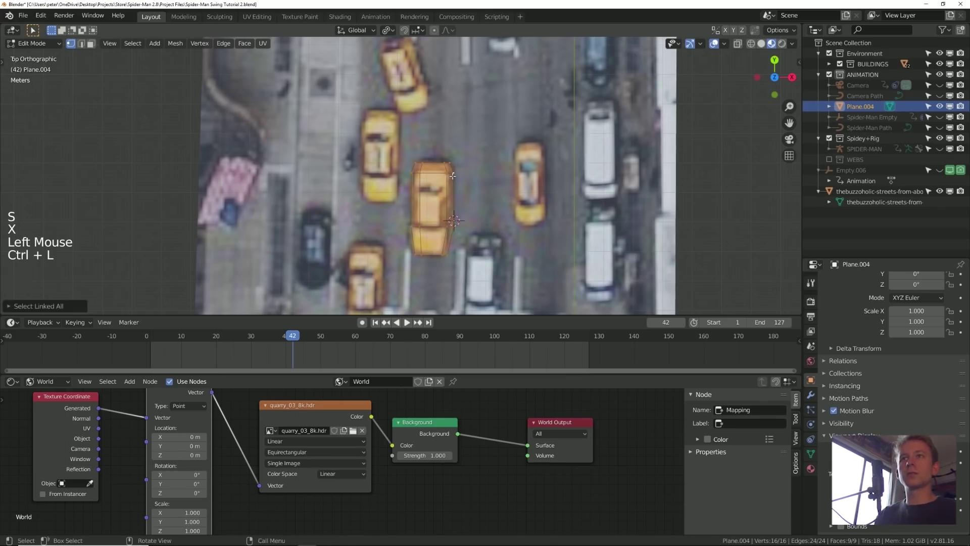
key(shift+d)
key(s)
key(r)
key(s)
key(g)
key(r)
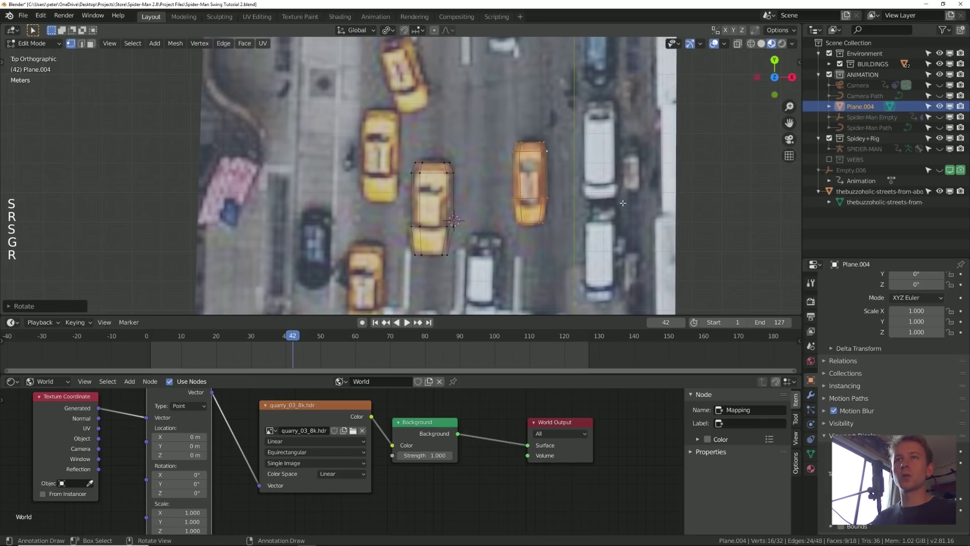
key(Return)
shift+middle_drag(515, 207, 538, 265)
key(shift+d)
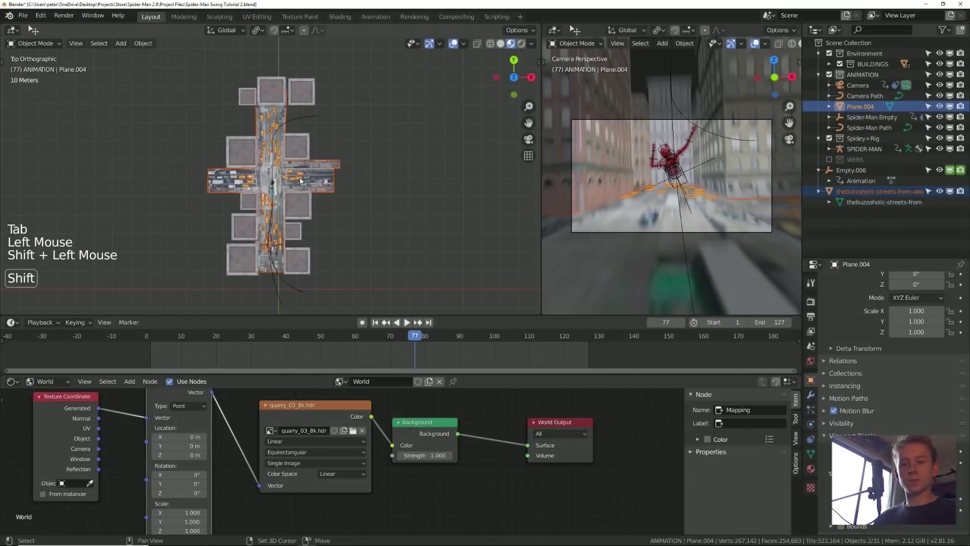
- Isolate the street plane and the car outlines in the top view
key(shift+h)
key(KP_Decimal)
key(KP_7)
key(KP_Add)
key(KP_Add)
key(KP_Add)
key(KP_Add)
key(KP_Add)
key(KP_Add)
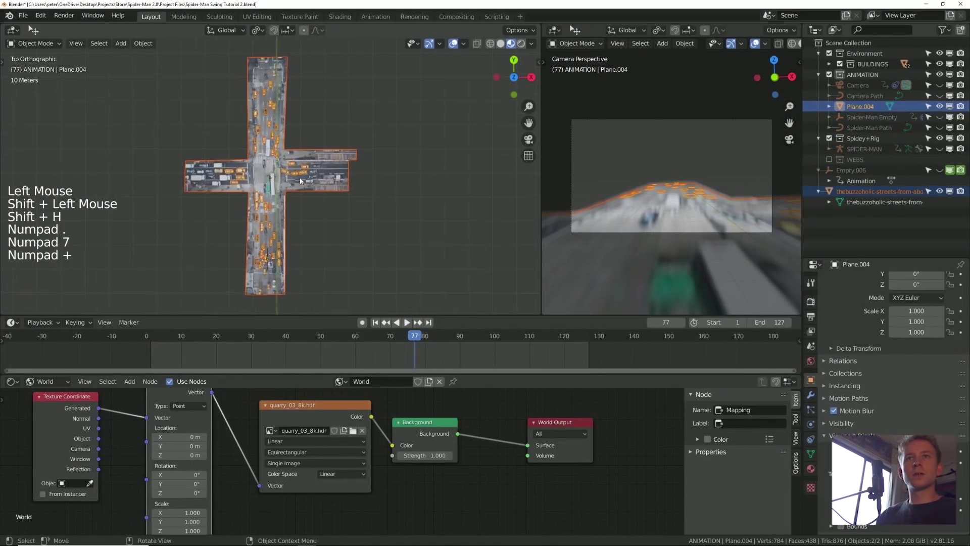
key(KP_Add)
key(KP_Add)
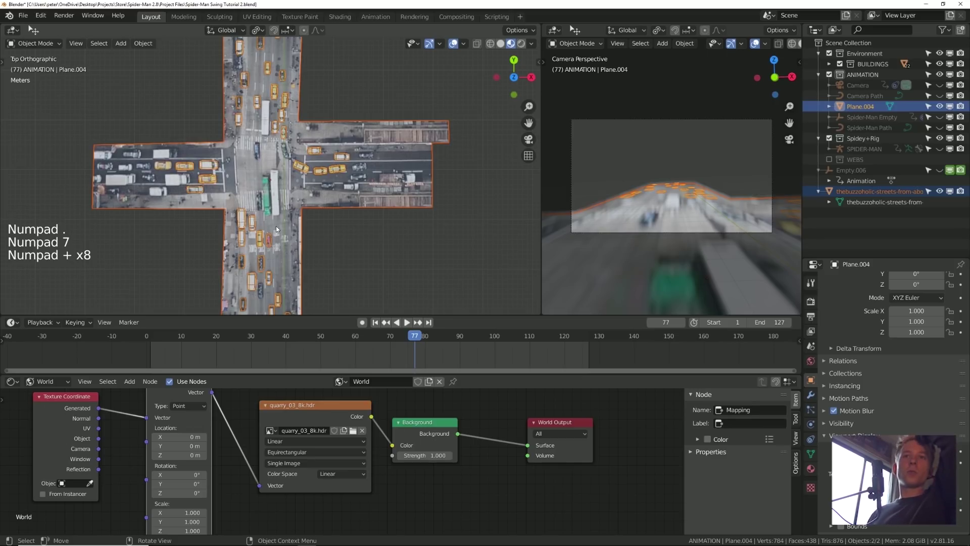
shift+scroll(267, 184, down, 1)
shift+middle_drag(236, 174, 262, 175)
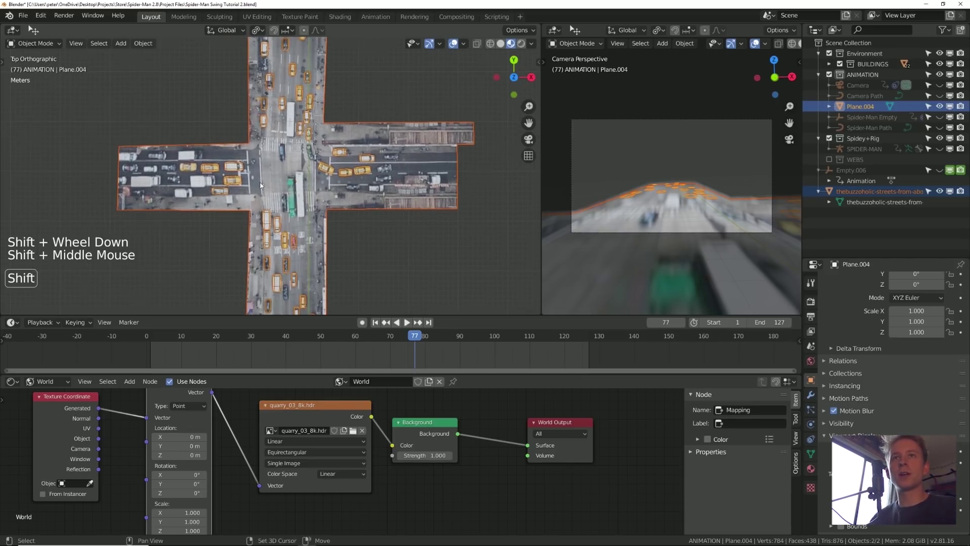
- Select the car outlines together with the street plane and cut the outlines into the street mesh with Knife Project
click(259, 156)
click(252, 156)
shift+middle_drag(249, 190, 253, 191)
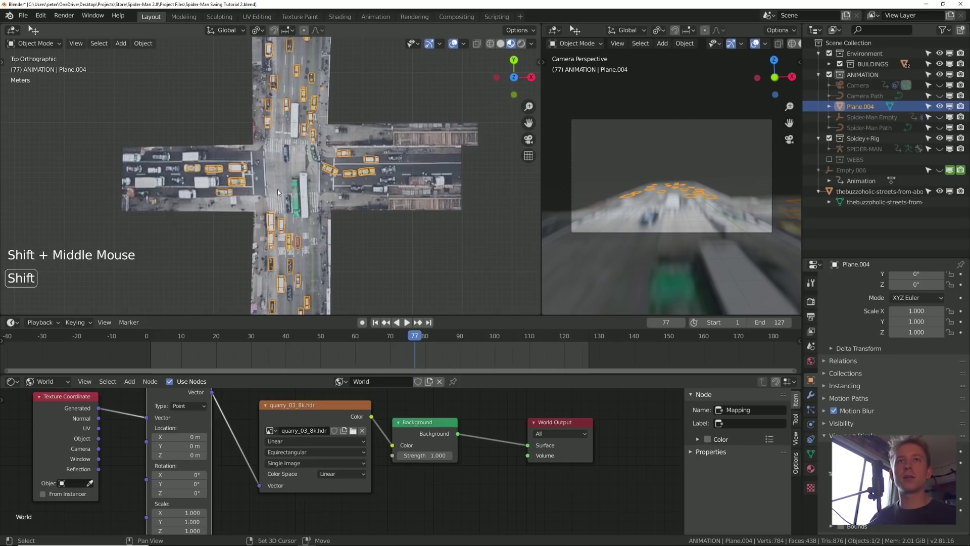
shift+click(309, 193)
key(Tab)
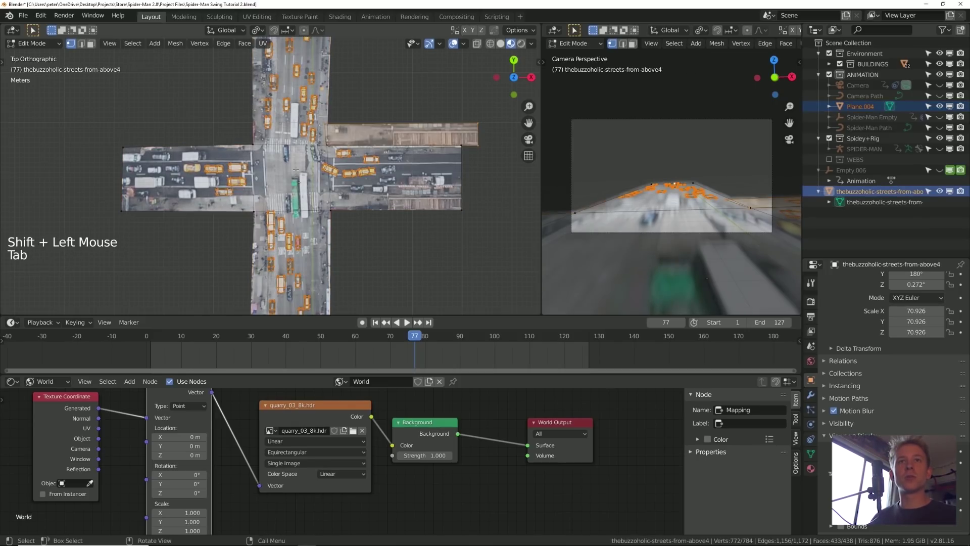
key(space)
key(space)
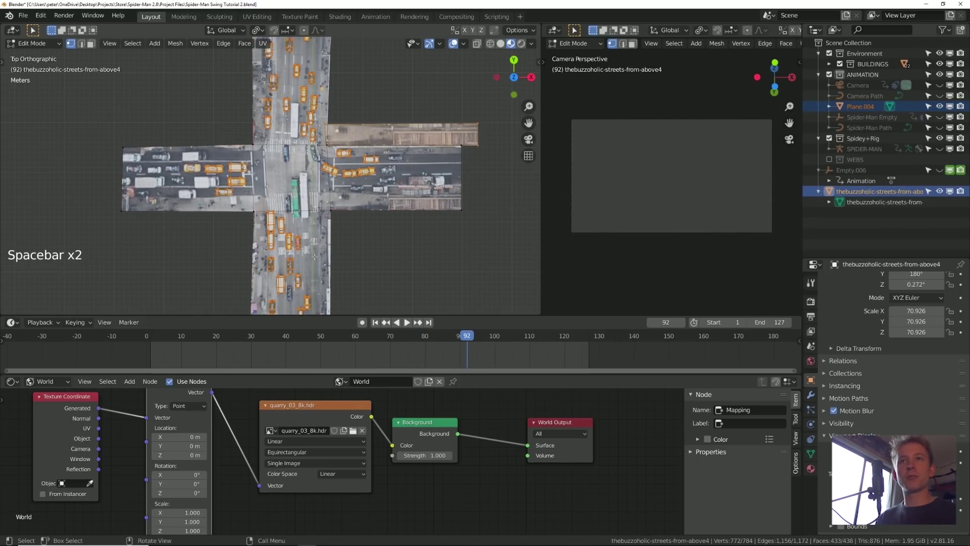
key(F3)
text(knife p)
key(Return)
- Isolate the street plane and extrude the projected car faces about 0.6 m upward
middle_drag(318, 250, 366, 204)
key(Tab)
click(341, 201)
key(shift+h)
key(Tab)
alt+middle_drag(349, 207, 398, 214)
key(e)
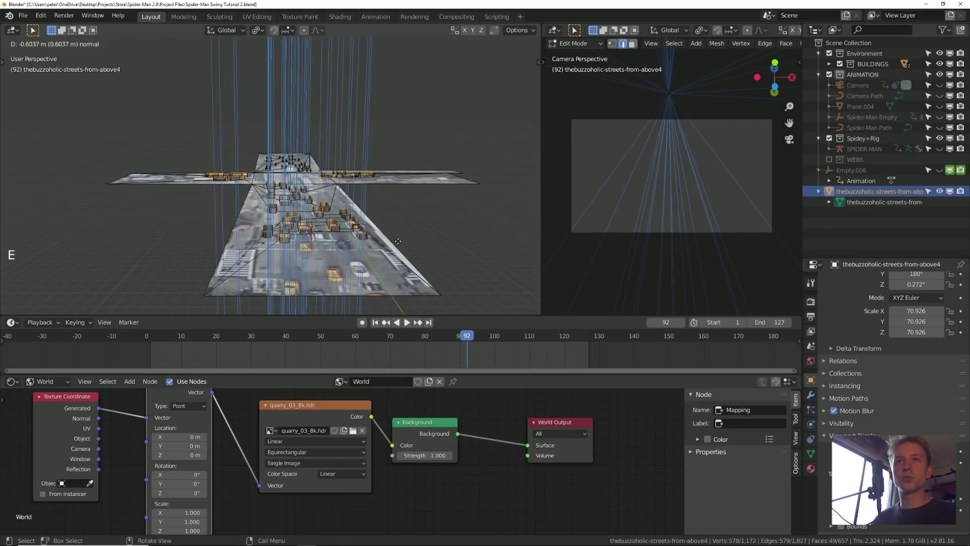
click(398, 241)
- Examine the extruded cars around the intersection in rendered viewport shading
mouse_move(398, 242)
alt+middle_down()
mouse_move(415, 251)
mouse_move(418, 236)
mouse_move(398, 241)
mouse_move(340, 213)
mouse_move(409, 249)
mouse_move(397, 222)
alt+middle_up()
key(KP_5)
key(KP_Add)
key(KP_Add)
key(KP_Add)
key(KP_Add)
key(KP_Add)
key(KP_Add)
key(KP_Add)
key(KP_Add)
key(KP_Add)
key(KP_Add)
key(Tab)
key(z)
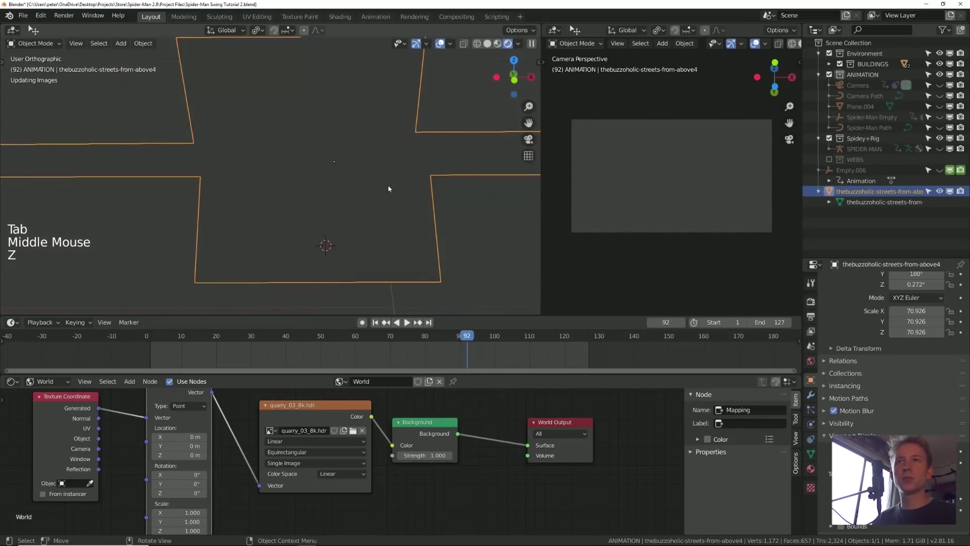
key(alt)
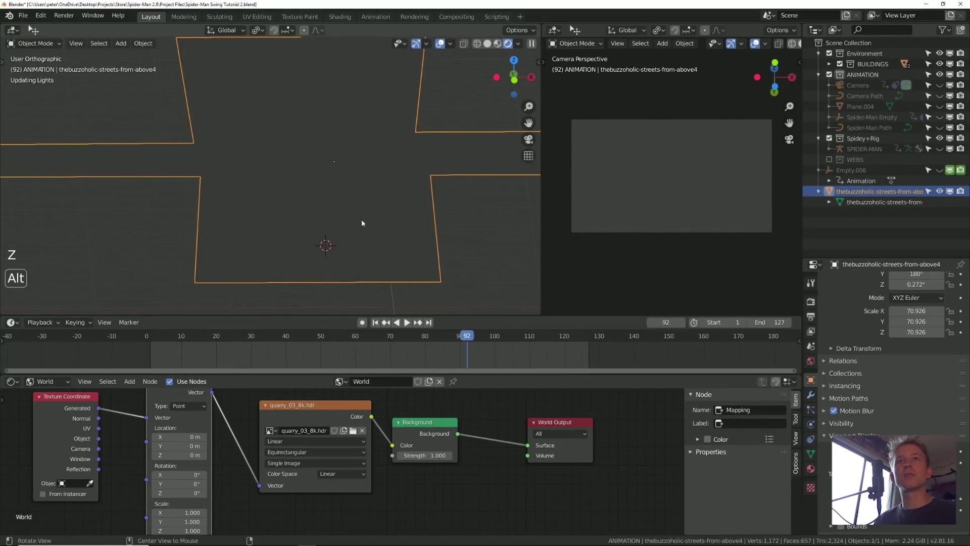
alt+middle_drag(354, 233, 375, 244)
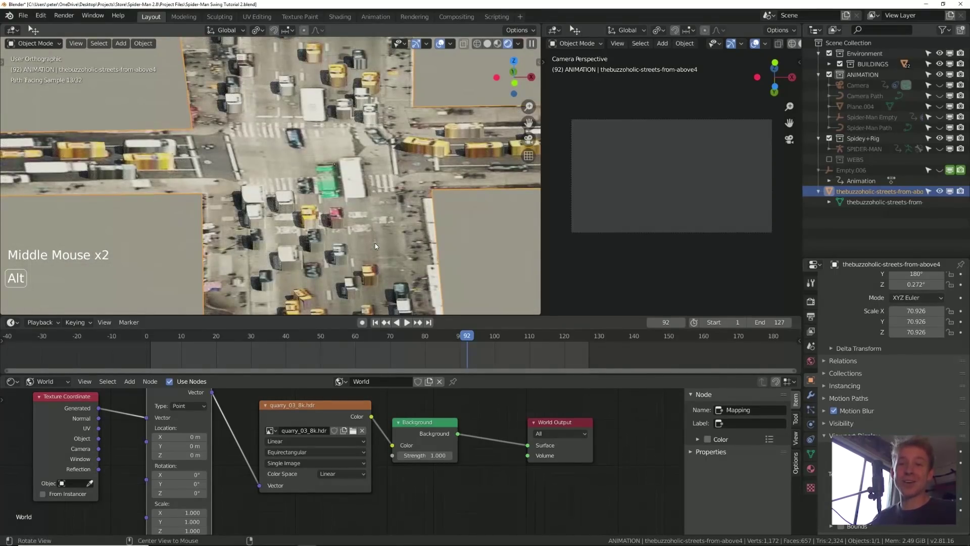
- Bevel the top edges of all extruded cars with one segment, about 0.0027 m wide
key(ctrl+z)
key(Tab)
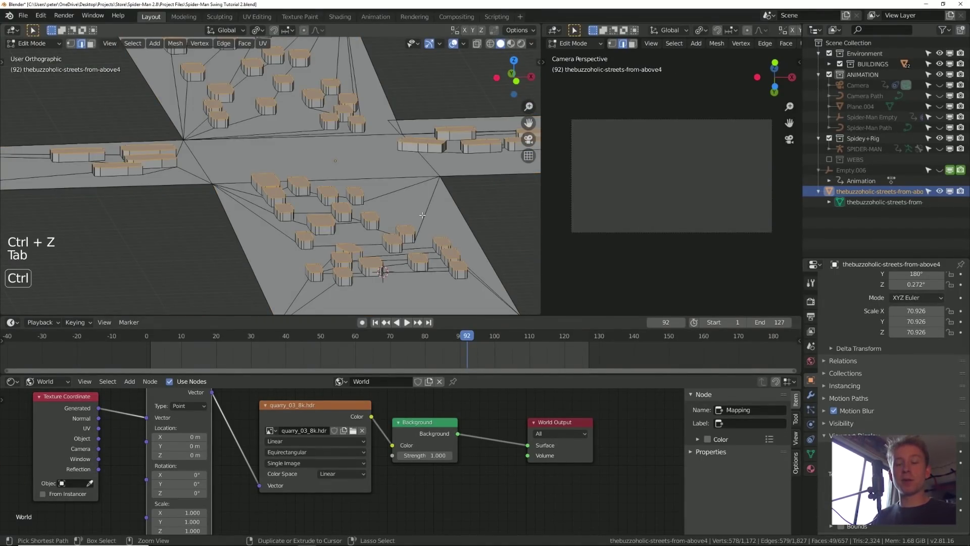
key(ctrl+b)
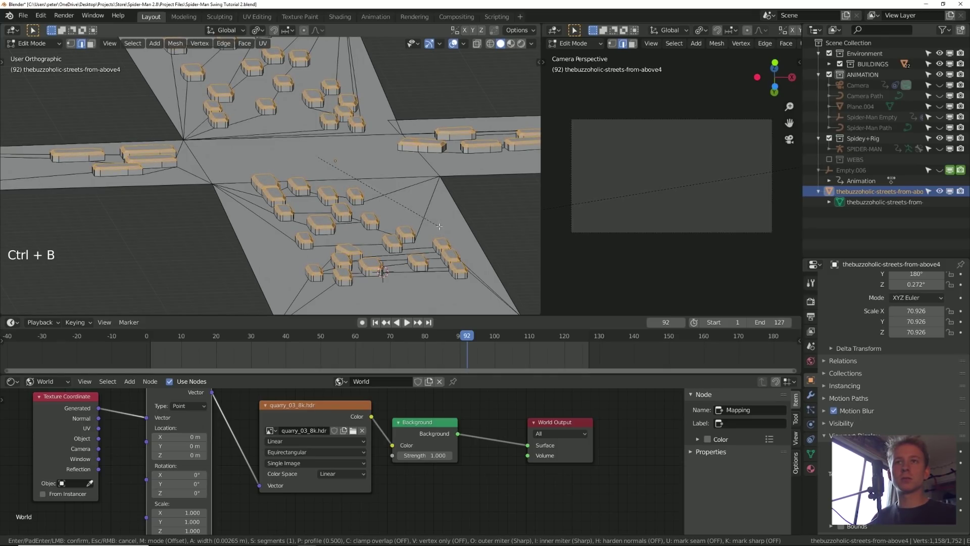
click(440, 227)
alt+middle_drag(333, 202, 307, 193)
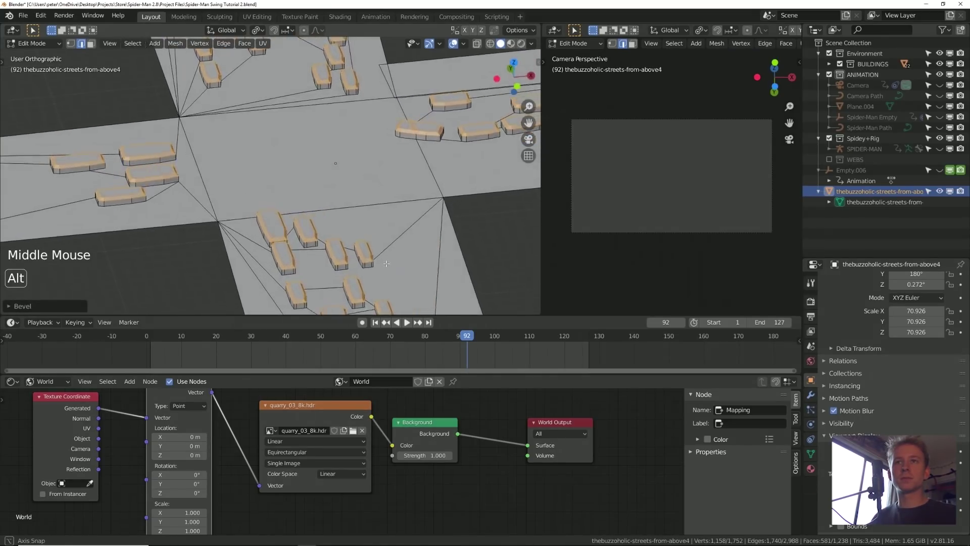
- Preview the animation in Object Mode, stop at frame 47 and rename the street plane's material to Street
key(Tab)
key(KP_0)
drag(256, 336, 215, 335)
key(space)
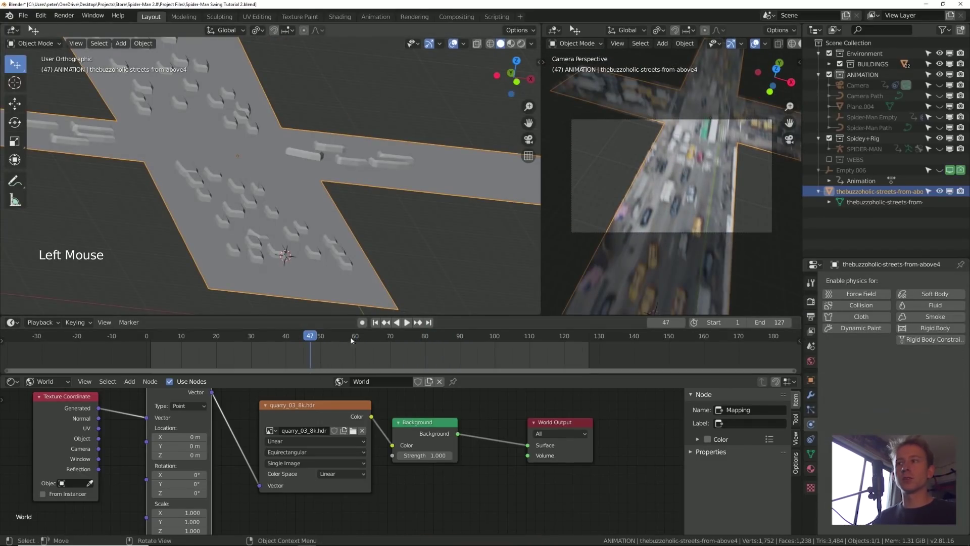
click(811, 469)
text(Street)
key(Return)
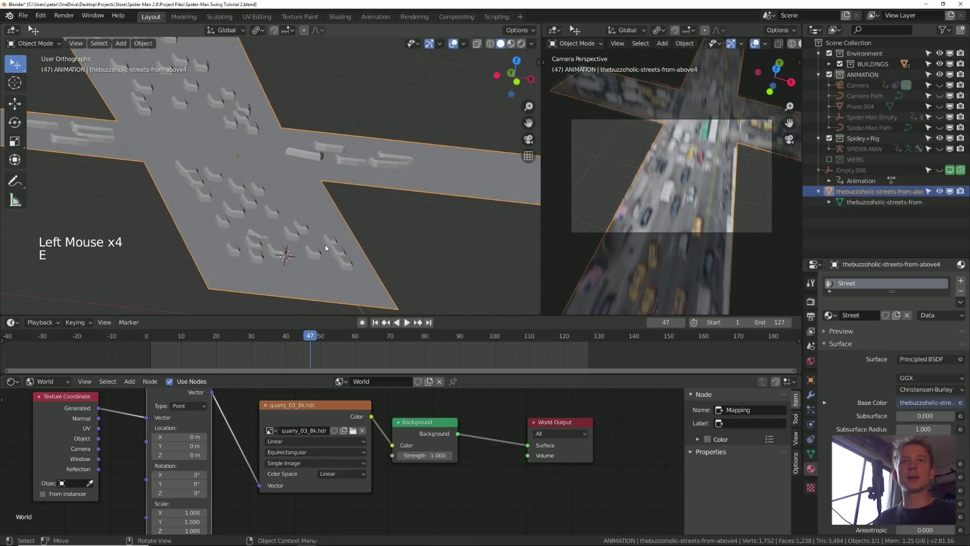
- Add a second material slot to the street plane, fill it with a copy of the Street material and name it Cars
key(Tab)
alt+middle_click(290, 183)
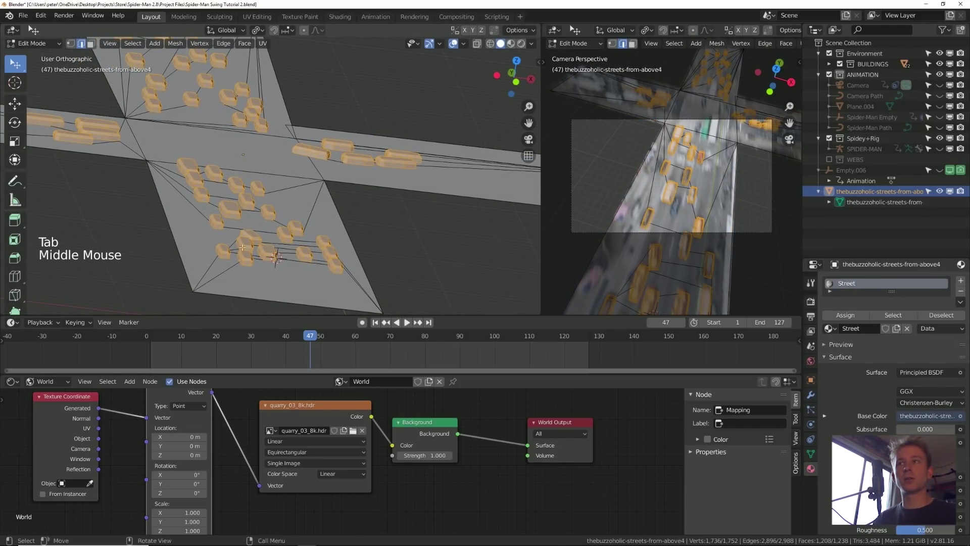
click(961, 282)
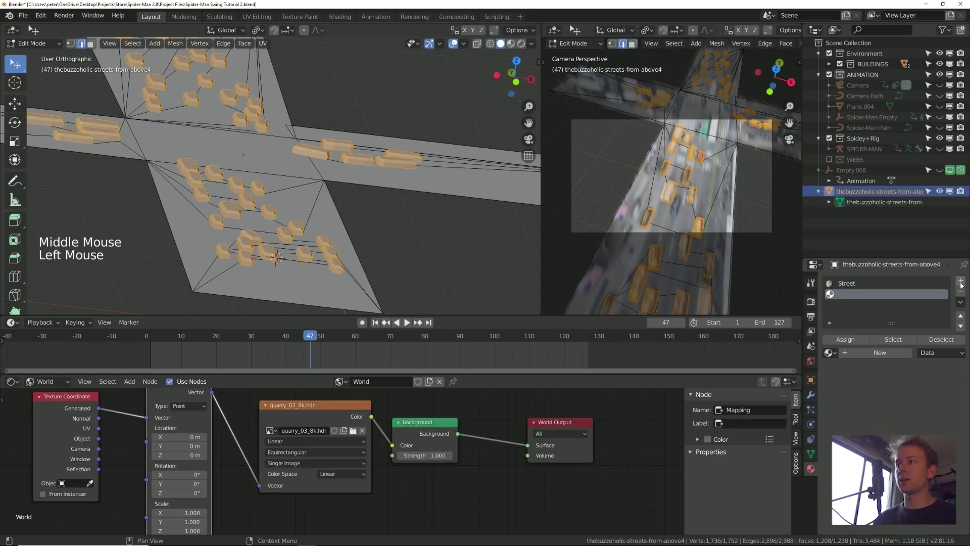
key(Tab)
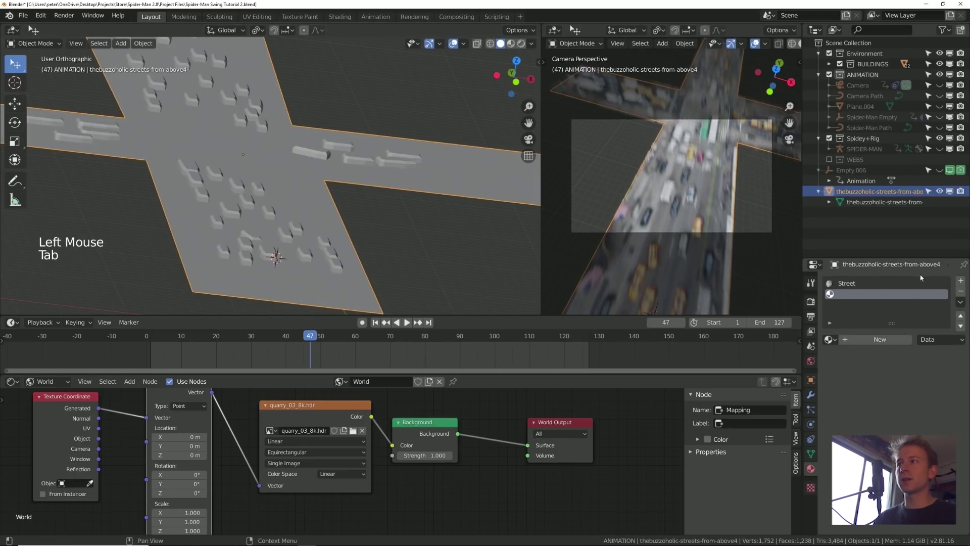
click(830, 340)
click(753, 393)
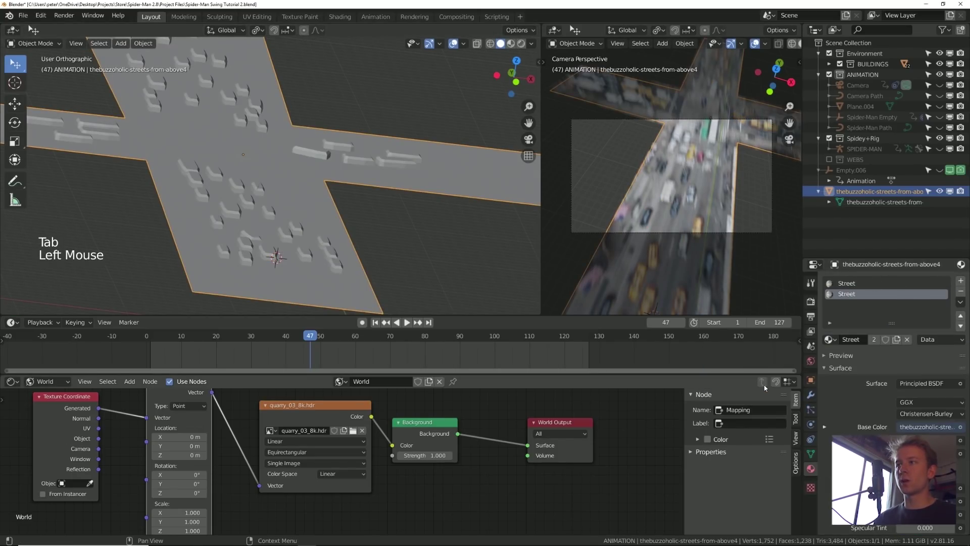
double_click(870, 341)
text(Cars)
key(Return)
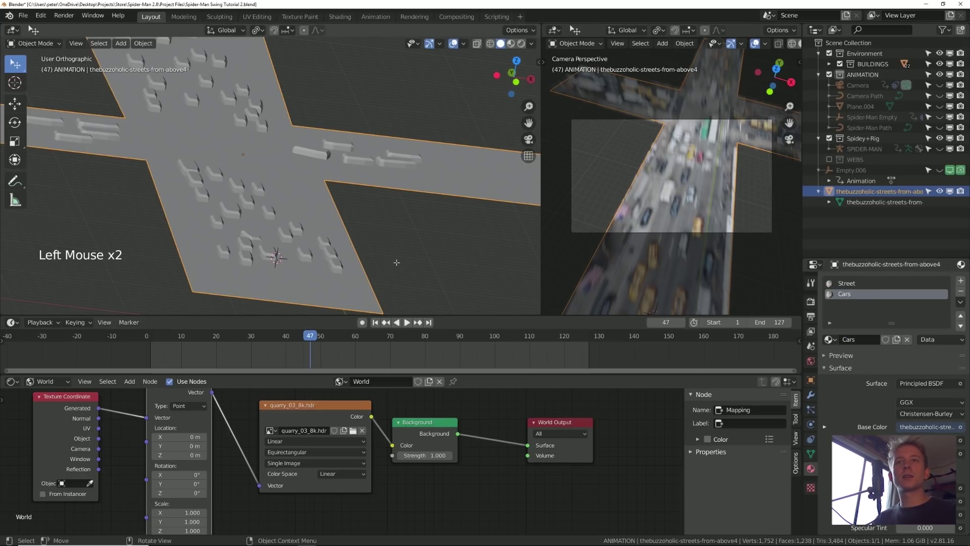
- Preview the street in rendered perspective shading and switch the node editor to the Cars material's object shader
key(Tab)
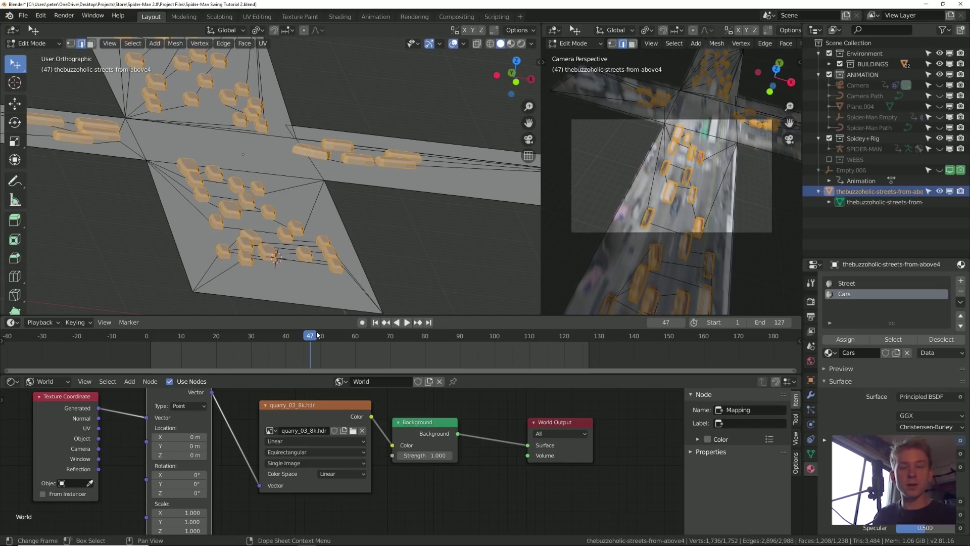
key(Tab)
key(z)
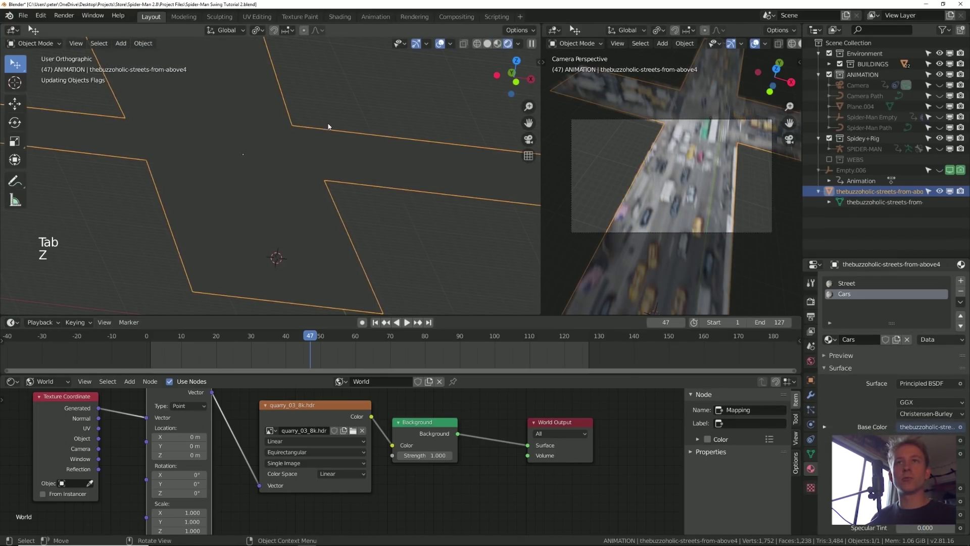
key(KP_Add)
shift+middle_drag(338, 128, 375, 203)
key(KP_5)
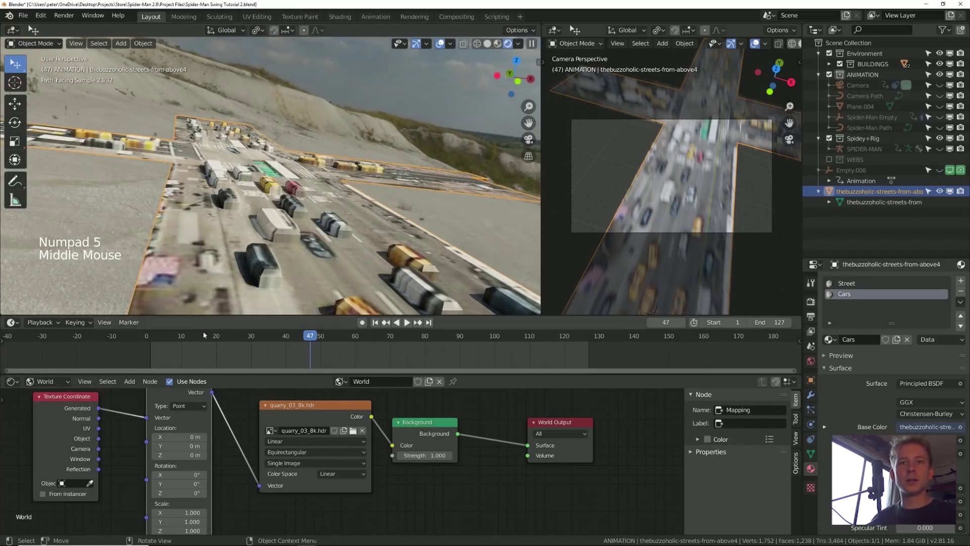
click(51, 386)
click(46, 394)
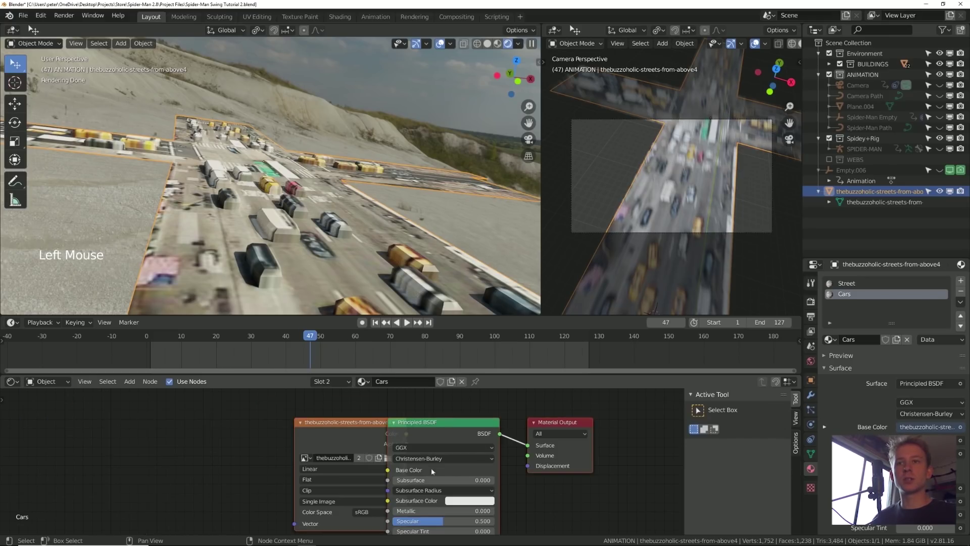
- Reposition the Cars material's image texture node clear of the Principled BSDF and lower the roughness to 0.122
middle_drag(417, 470, 405, 449)
click(331, 427)
key(g)
click(267, 427)
key(alt+a)
click(268, 427)
key(g)
middle_drag(347, 478, 328, 410)
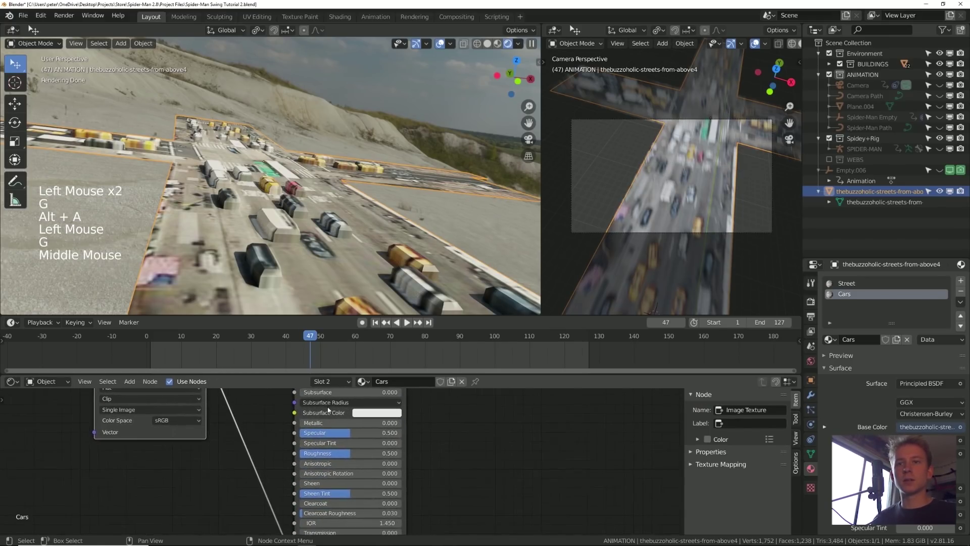
mouse_move(331, 453)
mouse_down()
mouse_move(282, 454)
mouse_move(331, 453)
mouse_move(293, 453)
mouse_up()
- Shade the street object smooth with Auto Smooth enabled for its normals and change the viewport to Material Preview shading
right_click(302, 256)
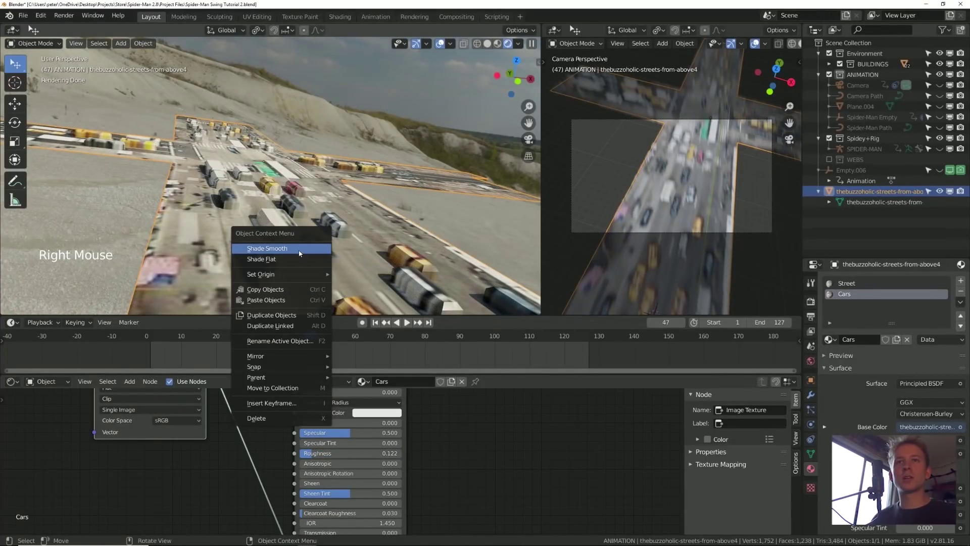
click(299, 248)
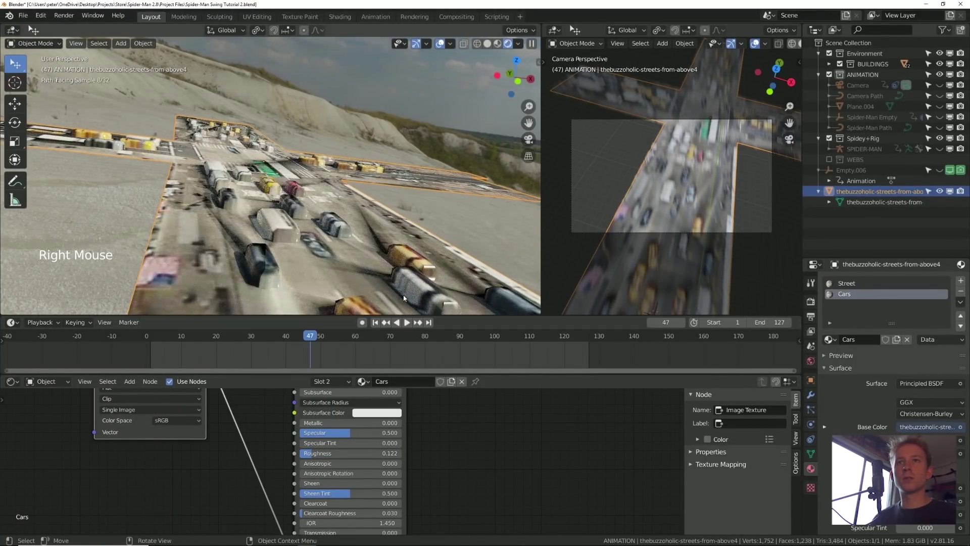
click(810, 454)
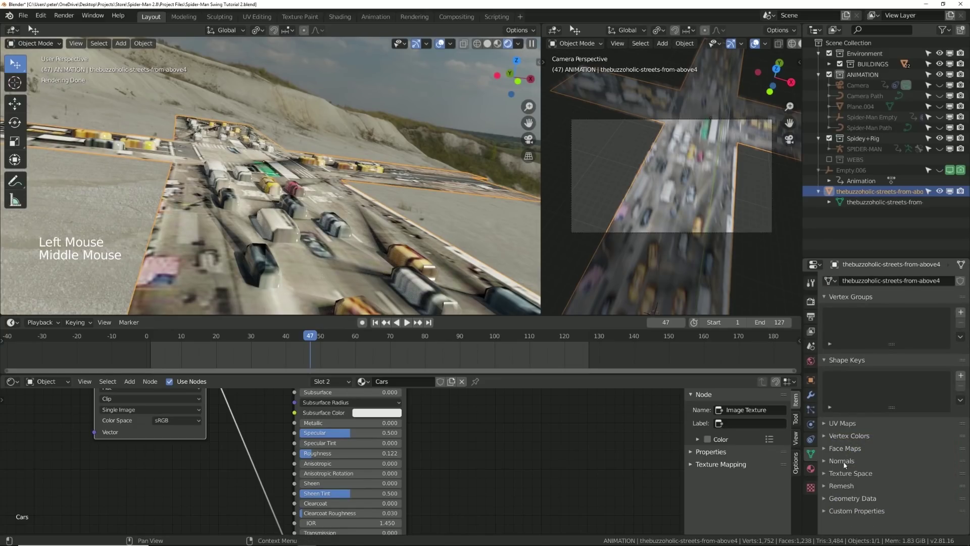
click(844, 463)
scroll(841, 457, down, 1)
click(841, 460)
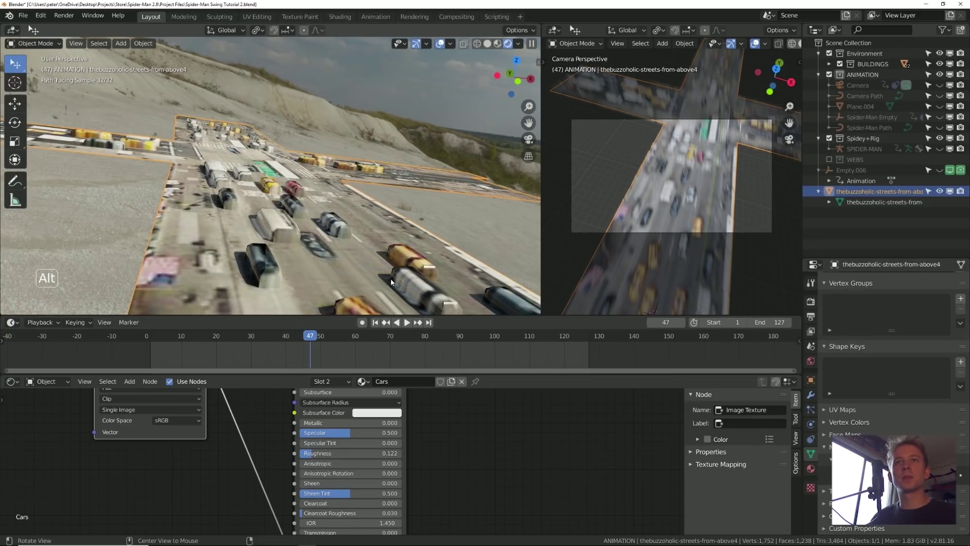
key(z)
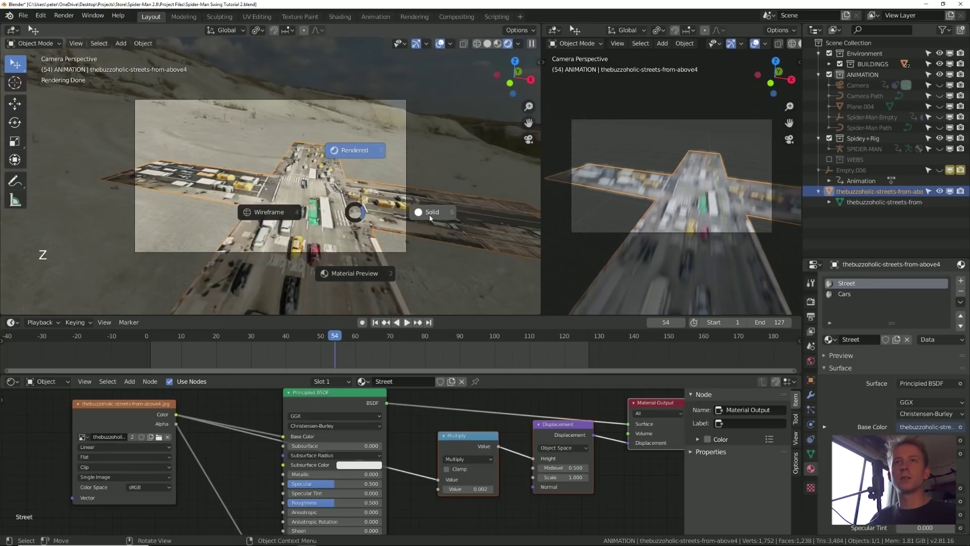
mouse_move(357, 213)
middle_down()
mouse_move(357, 251)
mouse_move(254, 296)
middle_up()
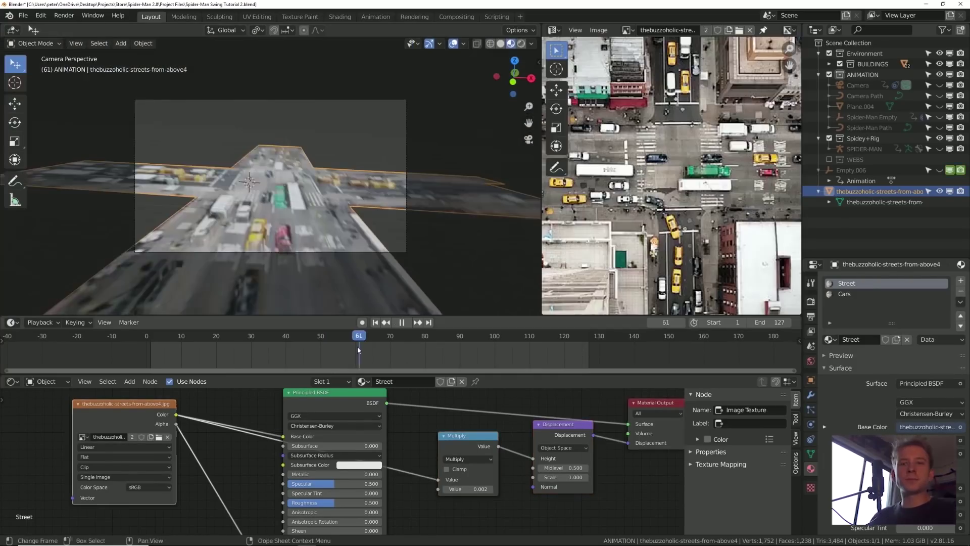
- Switch to After Effects, paint the vehicles out of the middle of the street intersection and queue the cleaned image for rendering
click(269, 539)
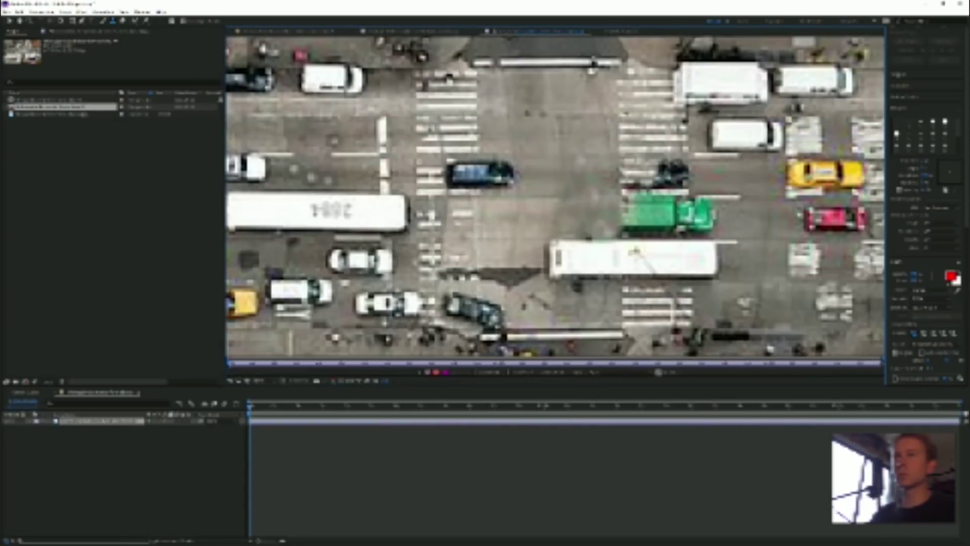
drag(666, 177, 657, 263)
drag(700, 207, 704, 220)
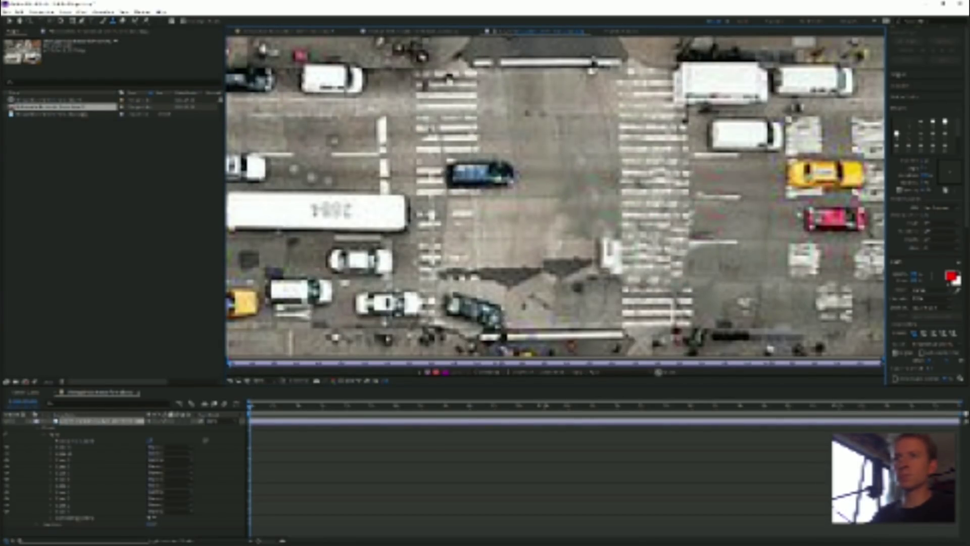
key(ctrl+m)
click(54, 426)
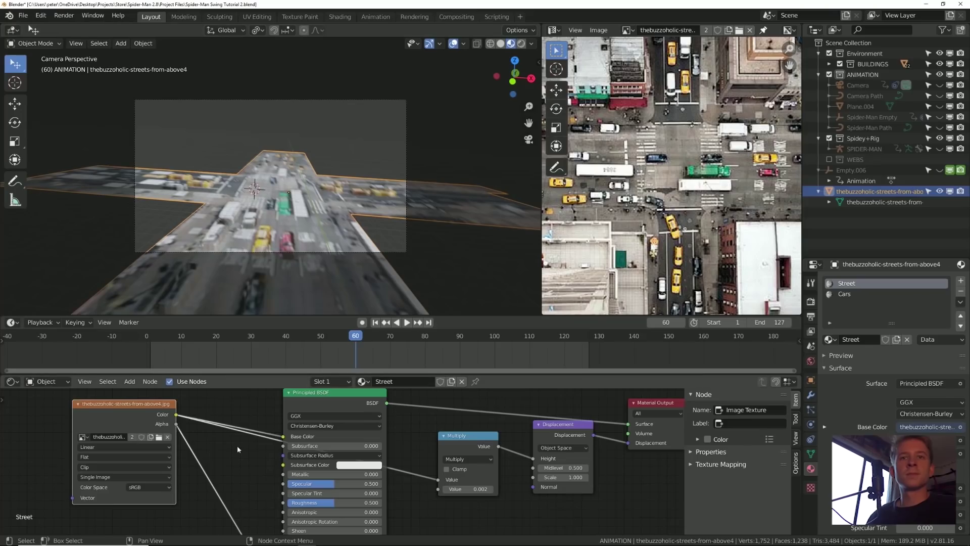
- Back in Blender, replace the Street material's image with thebuzzoholic-streets-from-above5_2.jpg and scrub the animation to check the cleared intersection
click(159, 436)
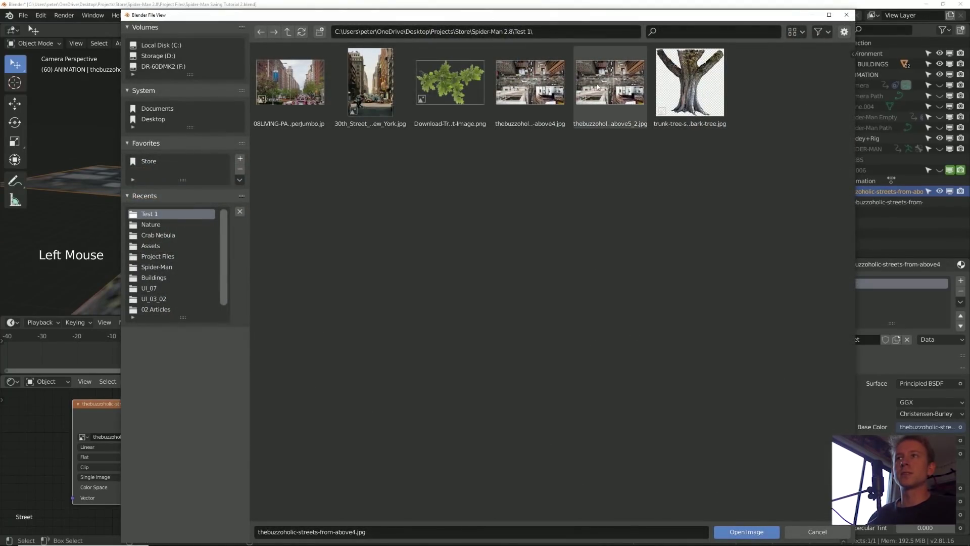
double_click(598, 87)
drag(415, 337, 376, 347)
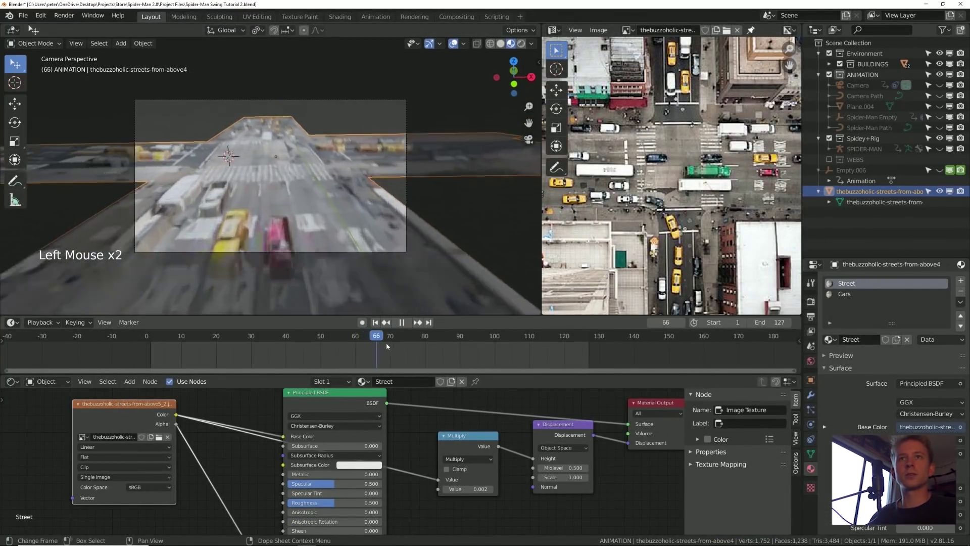
- Switch to Free3D in the browser and search for car models, followed by truck models
key(alt+Tab)
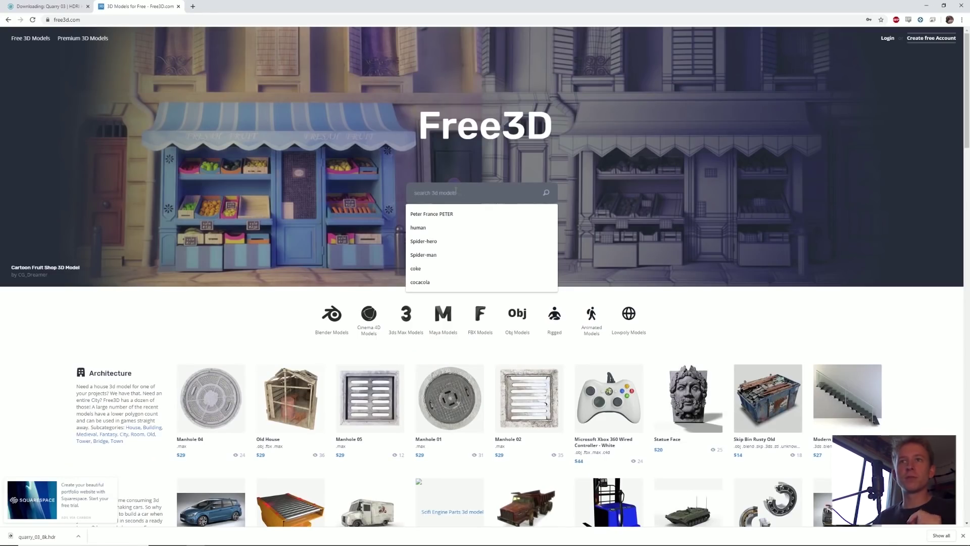
click(646, 181)
click(495, 198)
text(car)
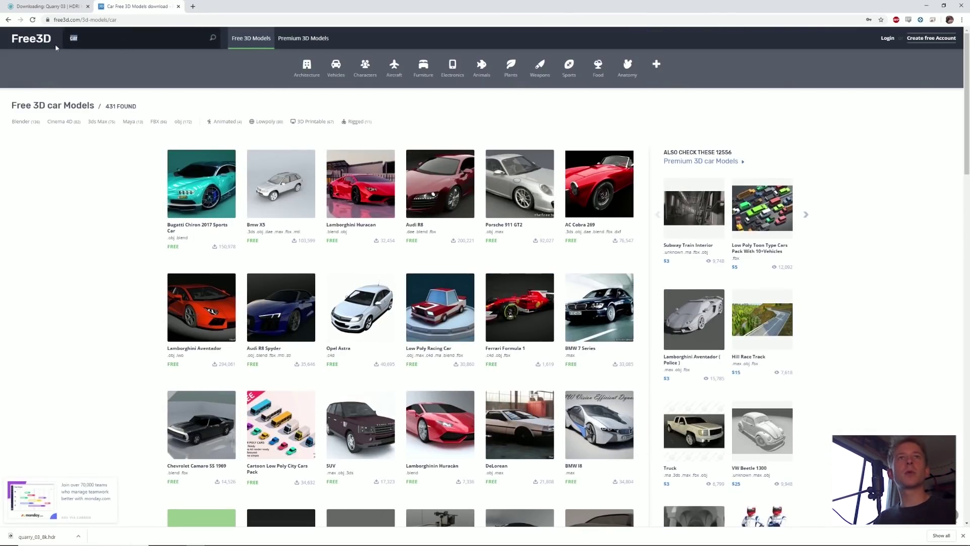
text(truck)
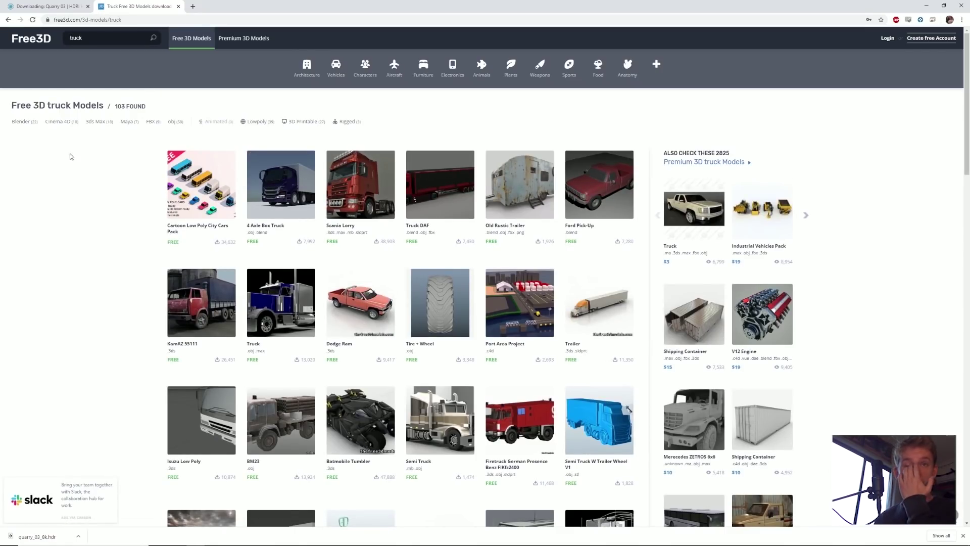
- Open the free KamAZ 55111 truck model and download agkpw8x6yark-Kamaz-5511.zip
click(206, 295)
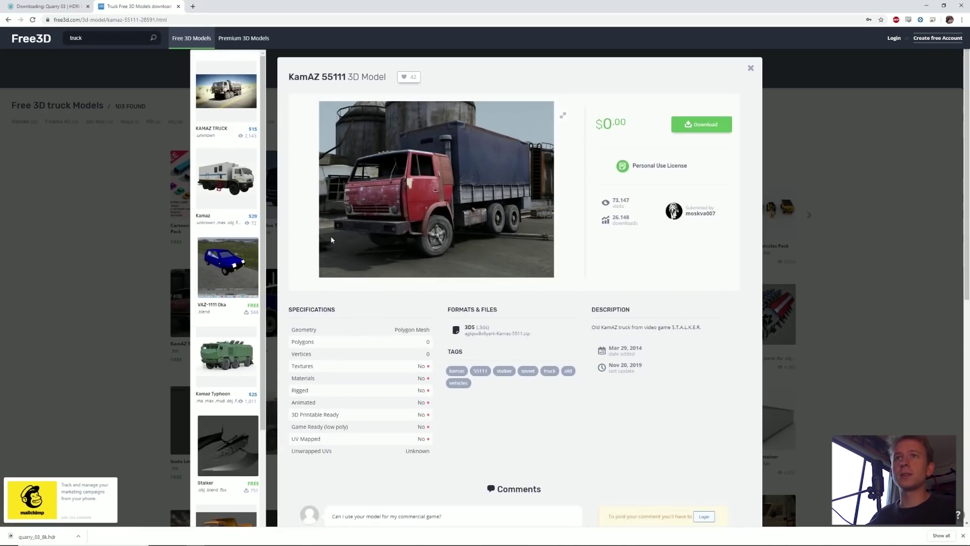
click(702, 124)
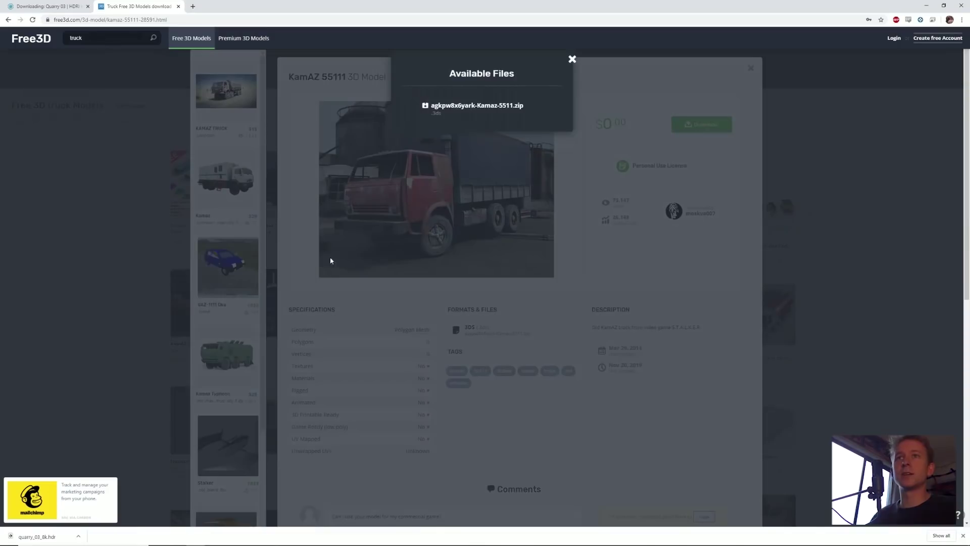
click(492, 116)
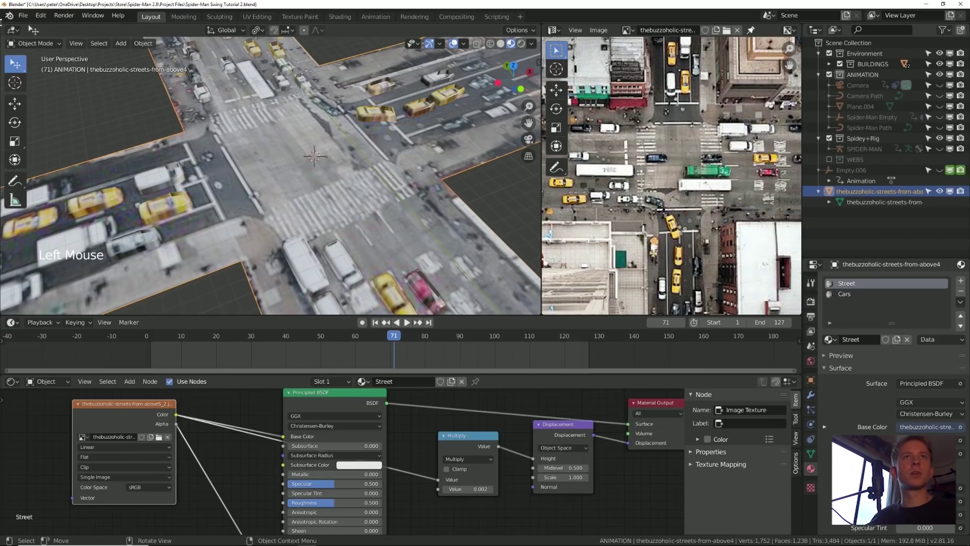
- Import truck.obj into Blender from the agkpw8x6yark-Kamaz-5511 folder inside Test 1
click(23, 15)
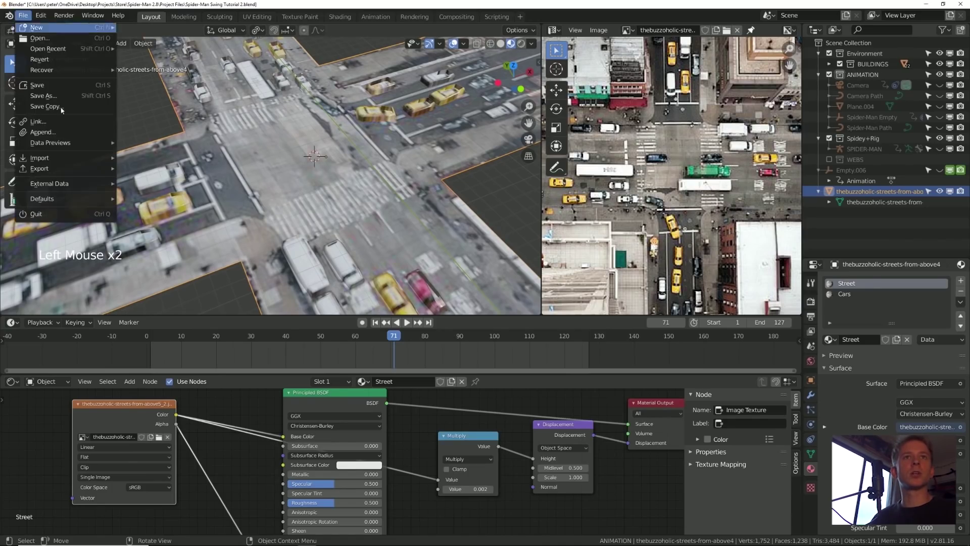
click(152, 232)
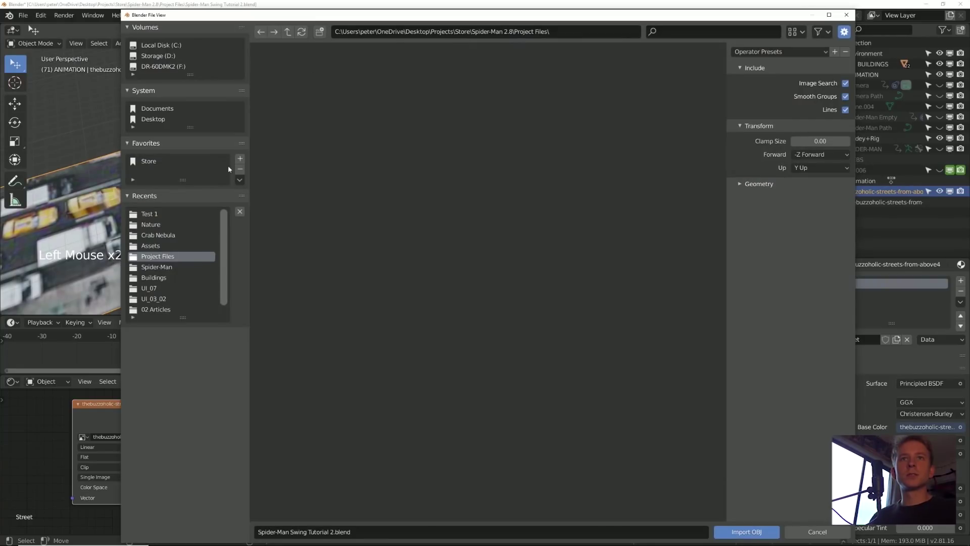
click(396, 32)
text(C:\Users\peter\OneDrive\Desktop\Projects\Store\Spider-Man 2.8\Test 1\agkpw8x6yark-Kamaz-5511)
key(Return)
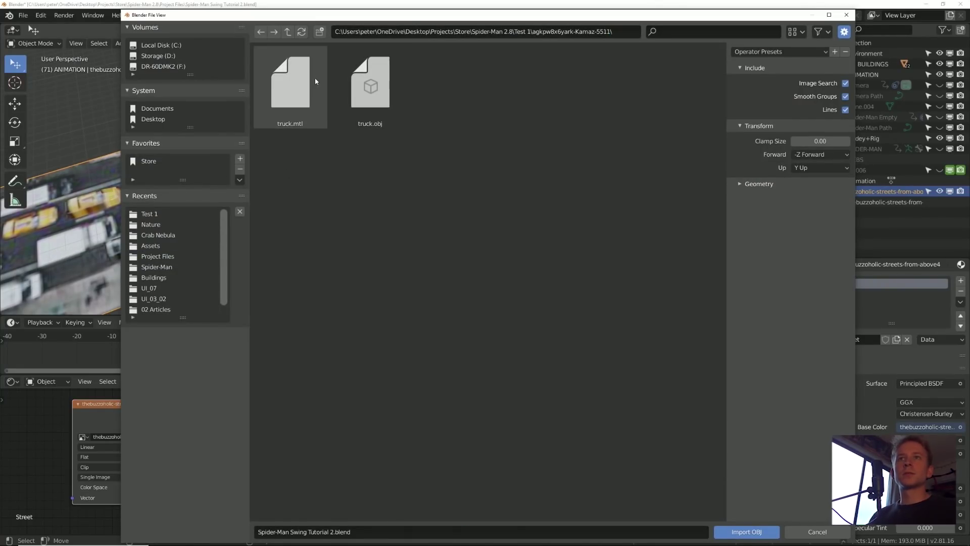
click(369, 79)
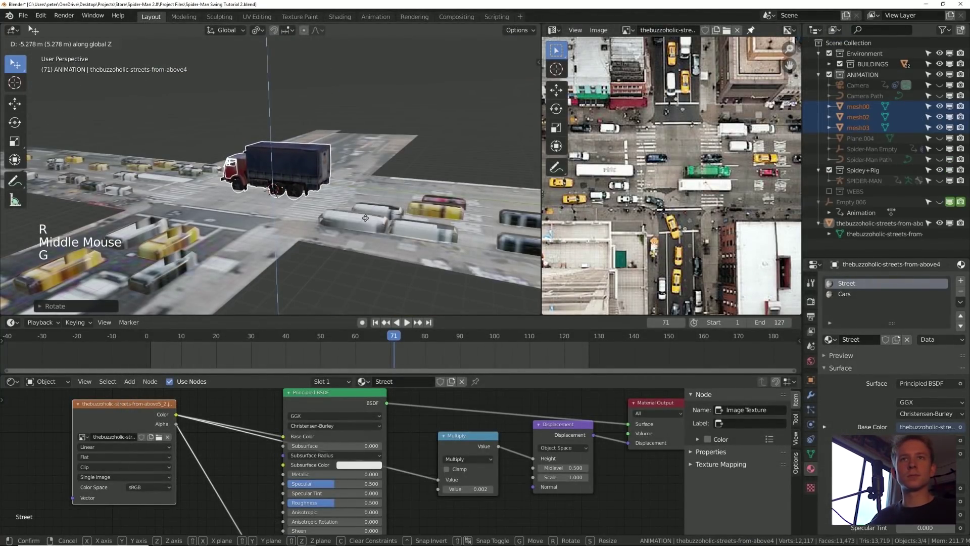
- Lower the imported truck onto the street along Z and scale it to suit the surrounding cars
click(368, 215)
key(s)
click(359, 188)
alt+middle_drag(354, 192, 426, 198)
key(s)
click(278, 214)
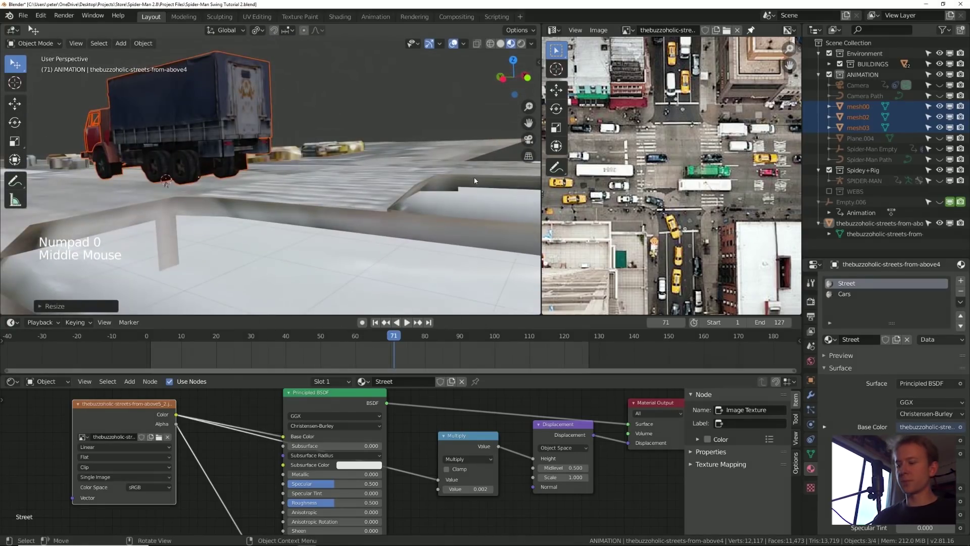
- Open the street mesh in Edit Mode and show it beside the truck in right orthographic view
key(KP_Subtract)
key(KP_Subtract)
key(KP_Subtract)
key(KP_Subtract)
key(KP_Subtract)
key(KP_Subtract)
key(KP_Subtract)
key(KP_Subtract)
click(479, 207)
key(Tab)
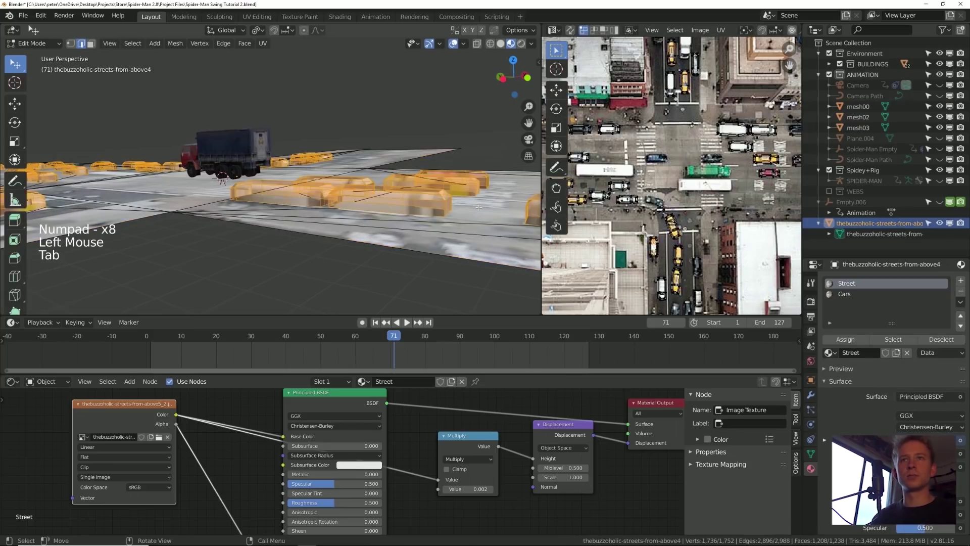
key(KP_3)
key(KP_Subtract)
key(KP_Subtract)
key(KP_Subtract)
key(KP_Subtract)
key(KP_Subtract)
key(KP_Subtract)
key(KP_Subtract)
key(KP_Subtract)
key(KP_Subtract)
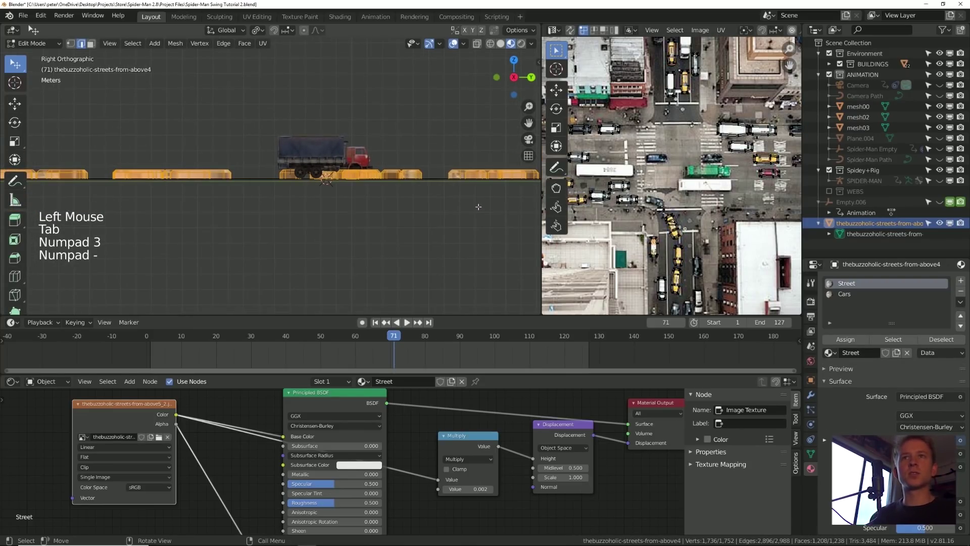
- Select the tops of all extruded cars, grow the selection once and raise it about 0.3 m along Z
key(alt+a)
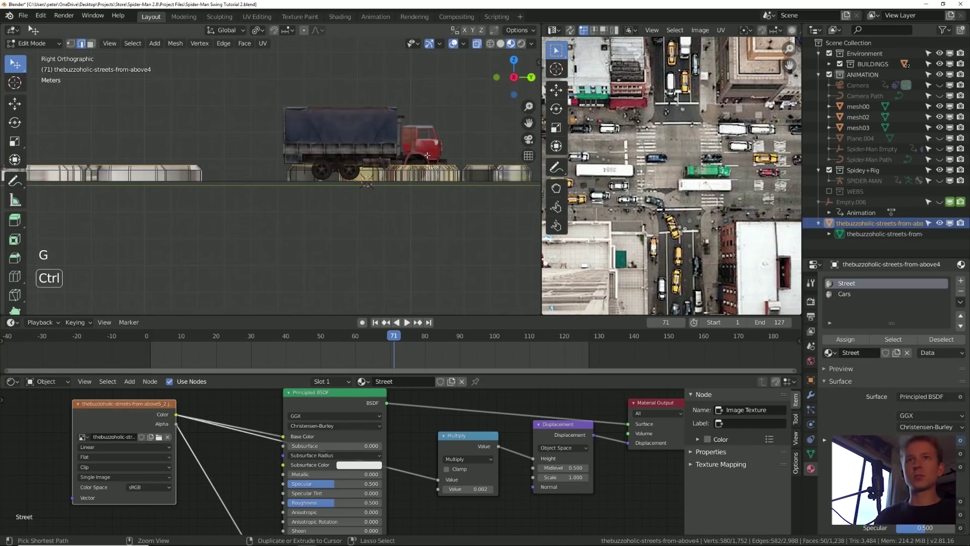
key(ctrl+KP_Add)
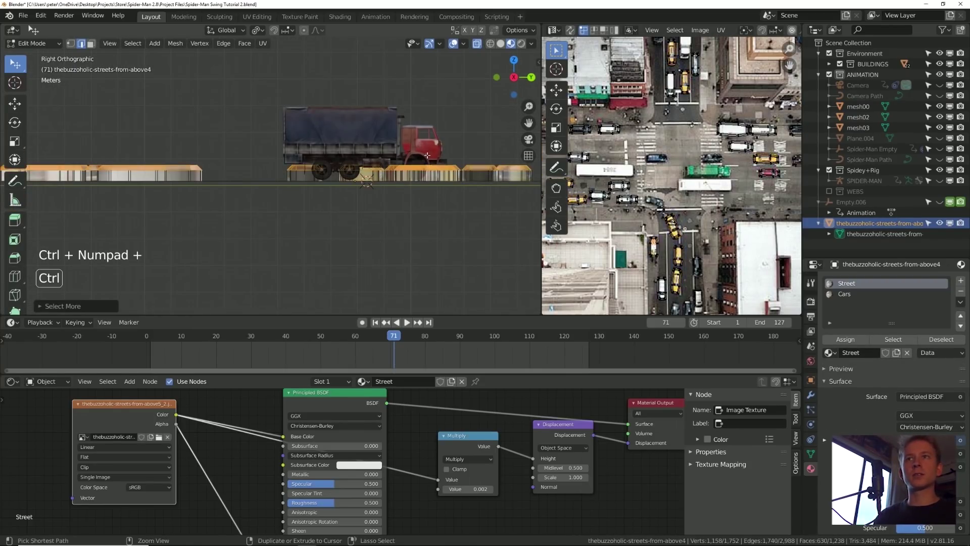
key(g)
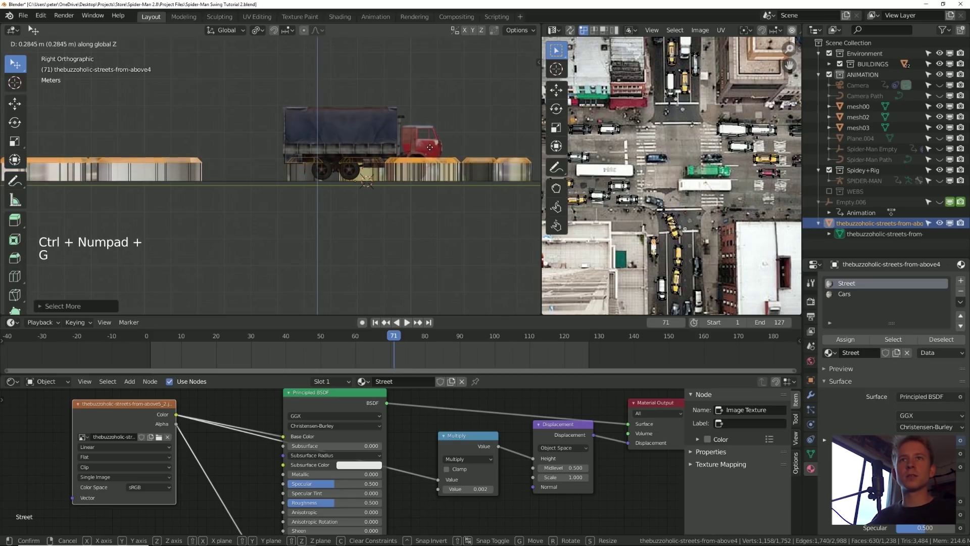
click(430, 143)
key(Tab)
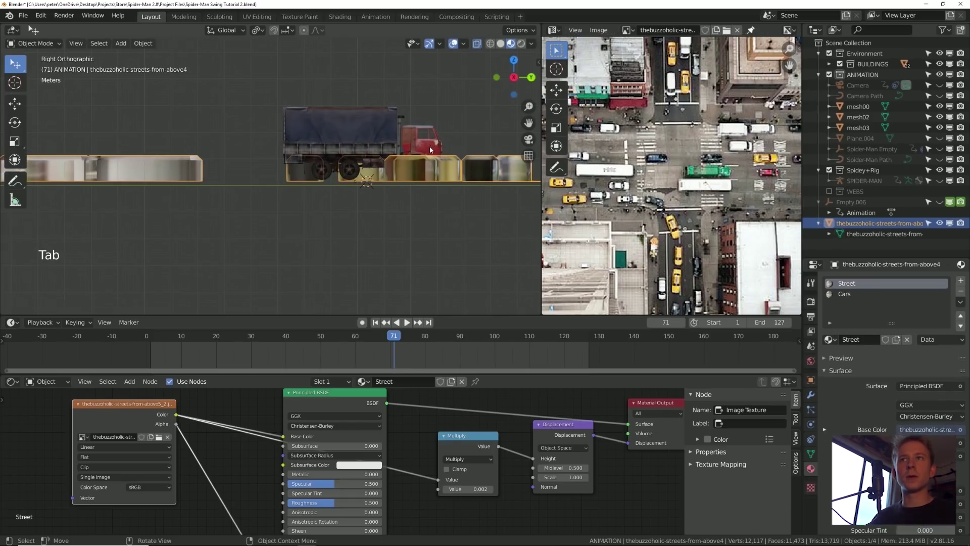
- Join the truck's meshes into one object, unhide the hidden scene objects and scrub the animation through the camera
middle_drag(430, 145, 427, 158)
click(381, 130)
middle_drag(382, 135, 433, 139)
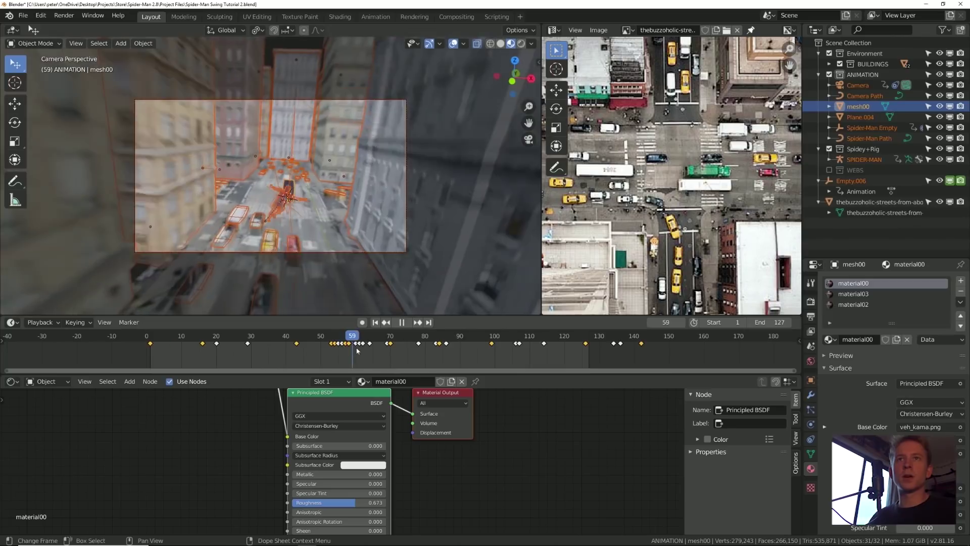
drag(354, 352, 409, 354)
- Move the truck along X within the street and check its placement at frame 56
click(238, 213)
key(g)
key(x)
click(342, 233)
mouse_move(339, 352)
mouse_down()
mouse_move(328, 353)
mouse_move(342, 352)
mouse_up()
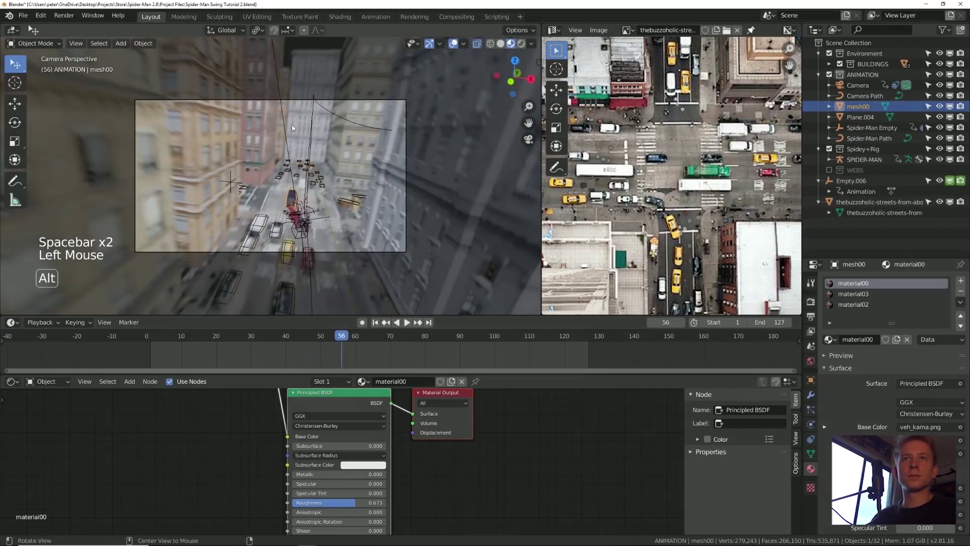
- Inspect the truck's place in the street from above and return the animation to frame 1
mouse_move(315, 187)
middle_down()
mouse_move(312, 209)
mouse_move(310, 194)
middle_up()
middle_drag(311, 194, 299, 223)
drag(305, 340, 299, 341)
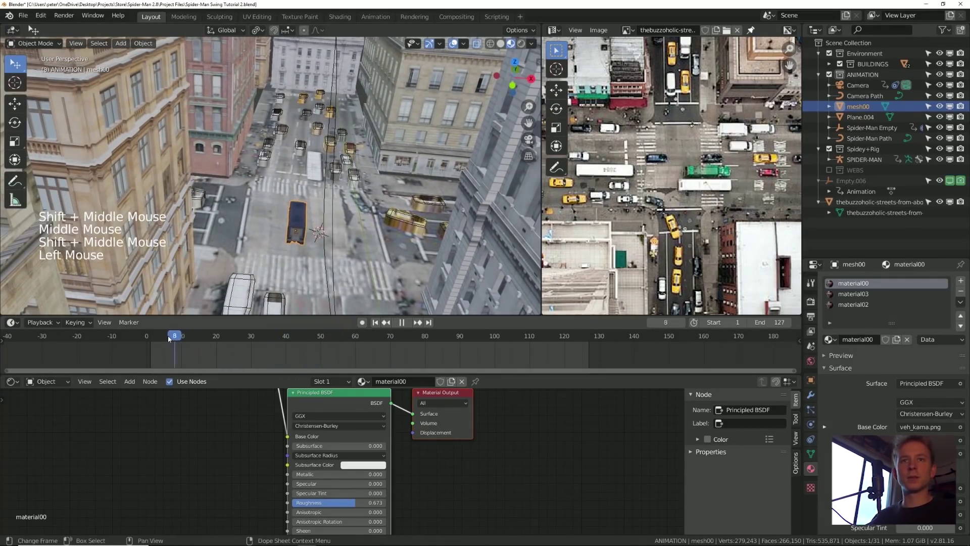
drag(163, 337, 175, 337)
middle_drag(339, 222, 387, 193)
click(150, 338)
- Move the truck along Y and X into the lane directly ahead of the yellow taxi before the crosswalk, and show the top view
key(g)
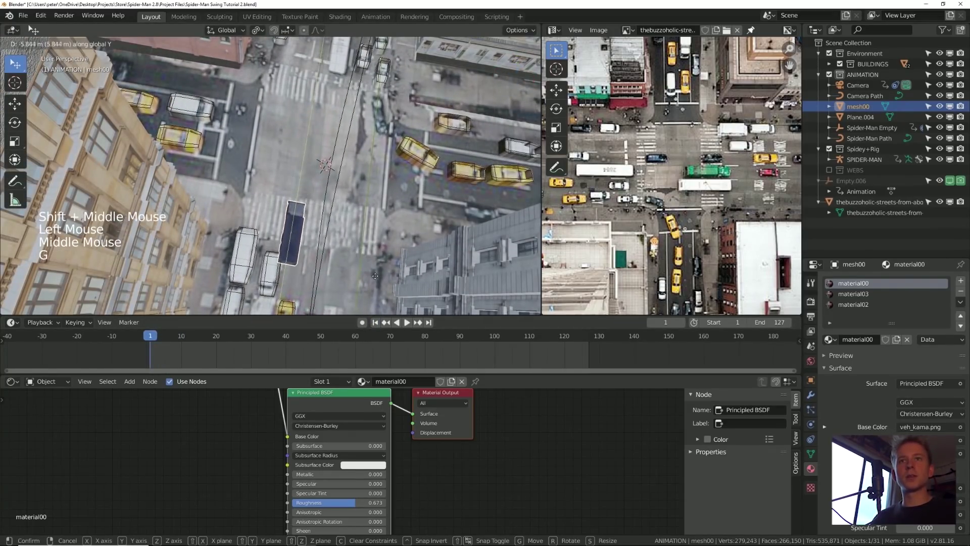
click(377, 296)
key(g)
key(x)
click(395, 288)
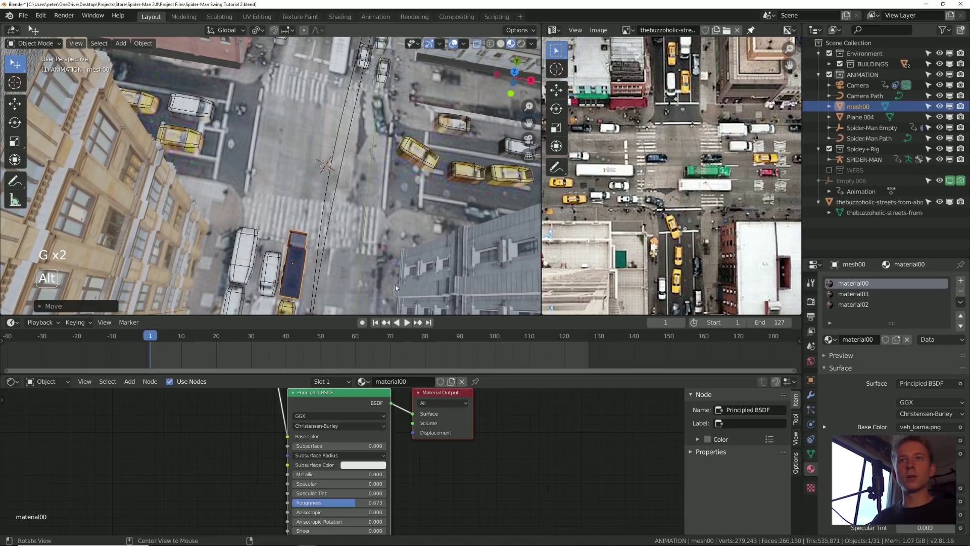
key(KP_7)
shift+middle_drag(396, 266, 380, 239)
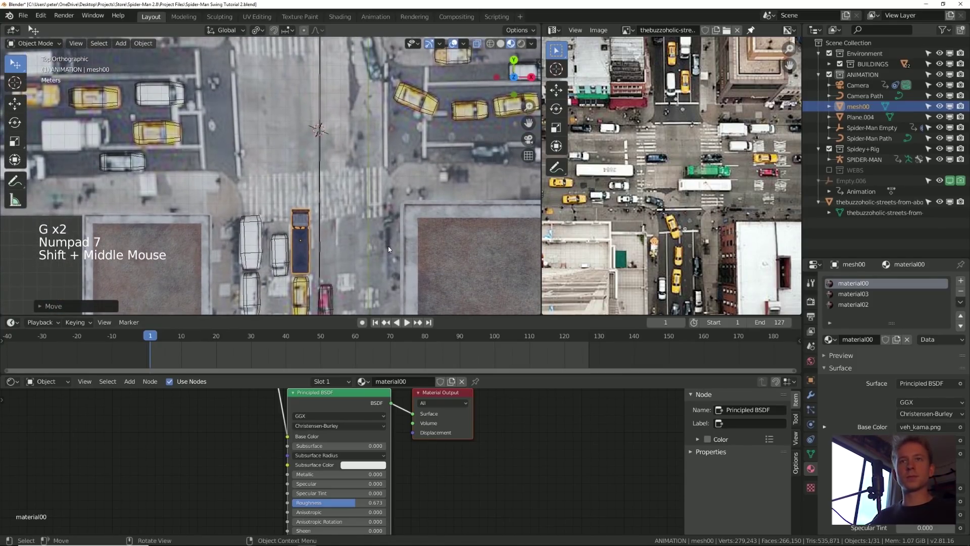
- Insert a keyframe for the truck at frame 1 and play the animation through the camera up to frame 96
key(i)
click(380, 236)
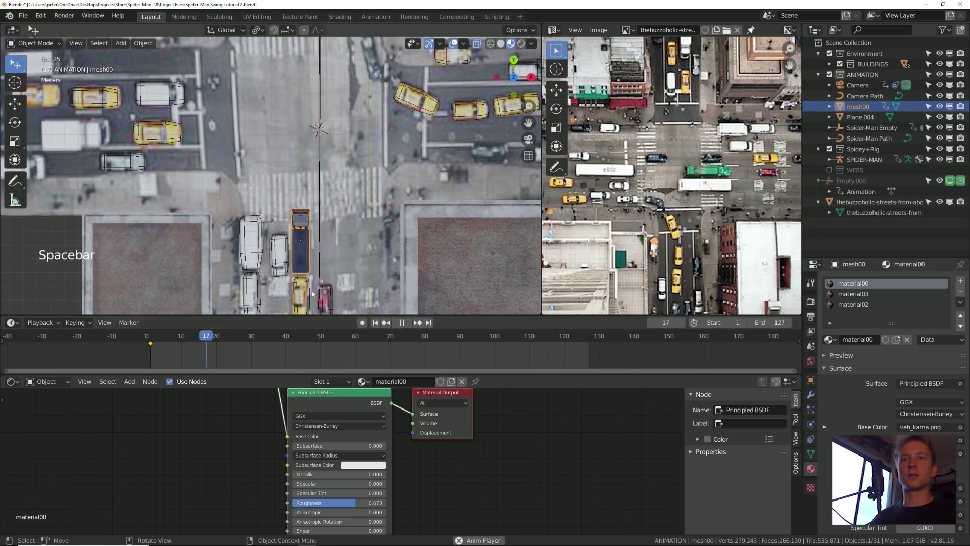
key(KP_0)
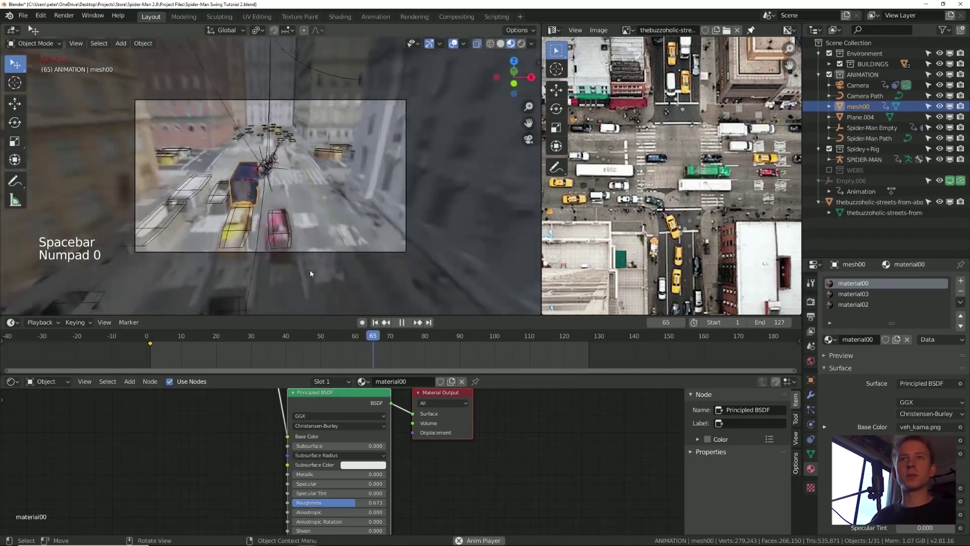
key(KP_0)
key(space)
- Move the truck along Y to the far side of the intersection and insert a keyframe at frame 96
shift+middle_drag(352, 143, 354, 254)
key(g)
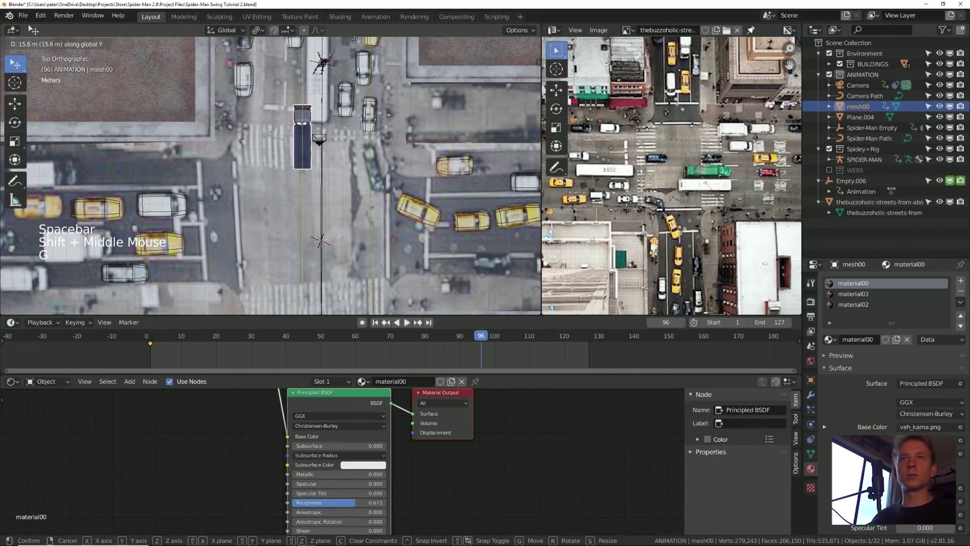
click(352, 62)
key(i)
click(352, 63)
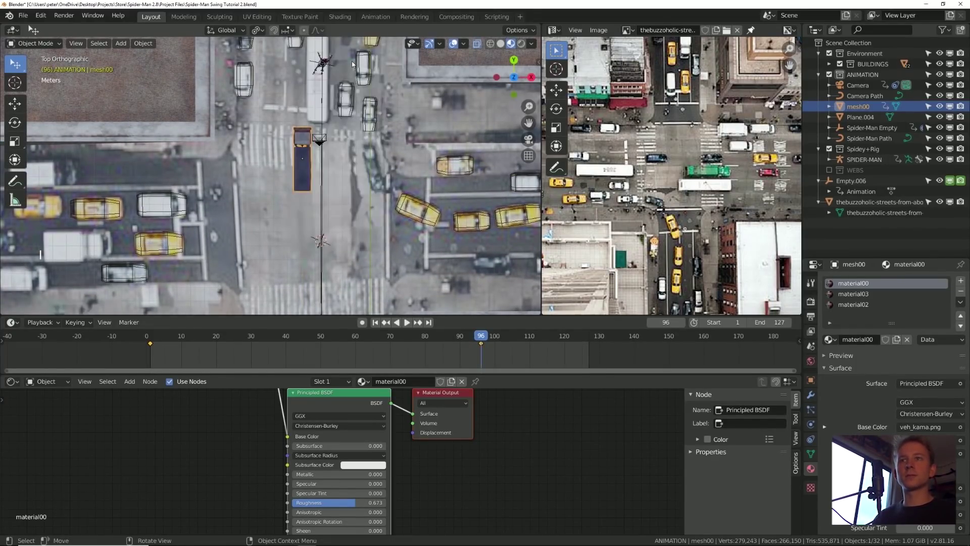
- Show the truck's animation curves in the Graph Editor and set all its keyframes to linear interpolation
key(KP_0)
click(12, 382)
click(20, 388)
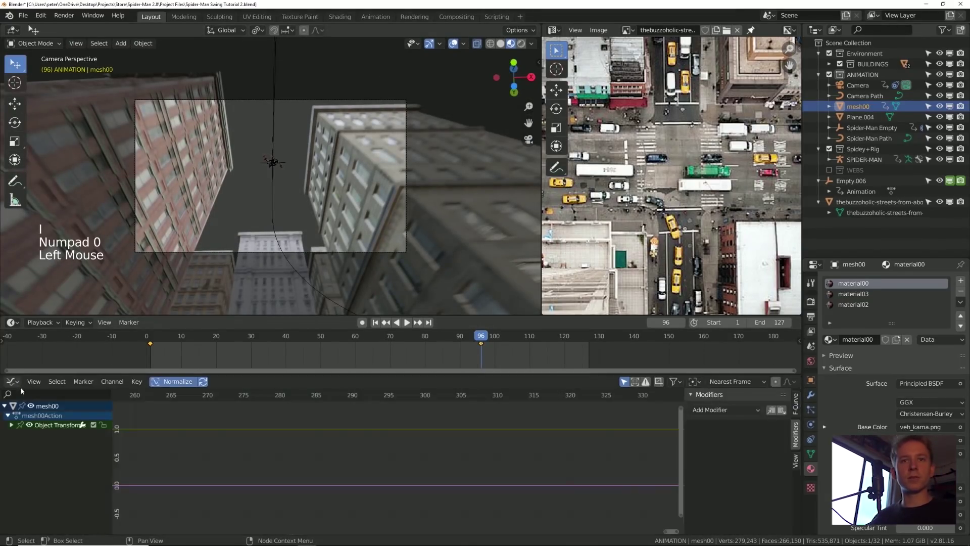
key(a)
key(KP_Decimal)
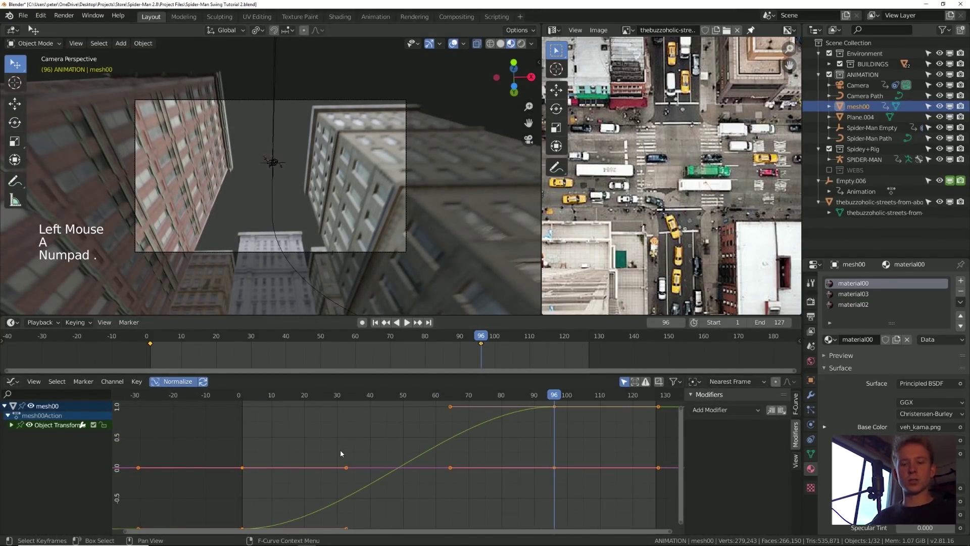
key(t)
click(308, 439)
- Play and scrub the animation through the camera in solid shading to check the truck's motion
drag(452, 356, 225, 355)
key(space)
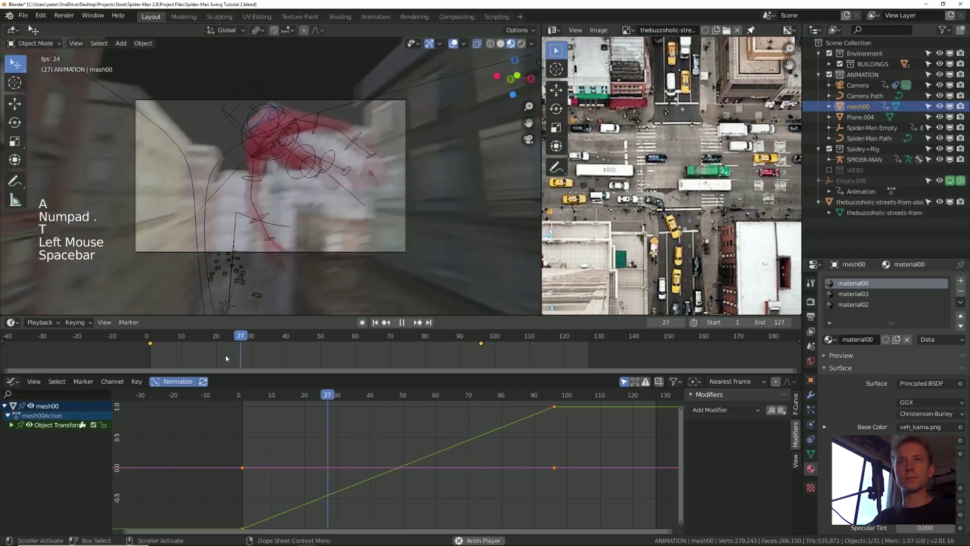
key(space)
key(z)
key(space)
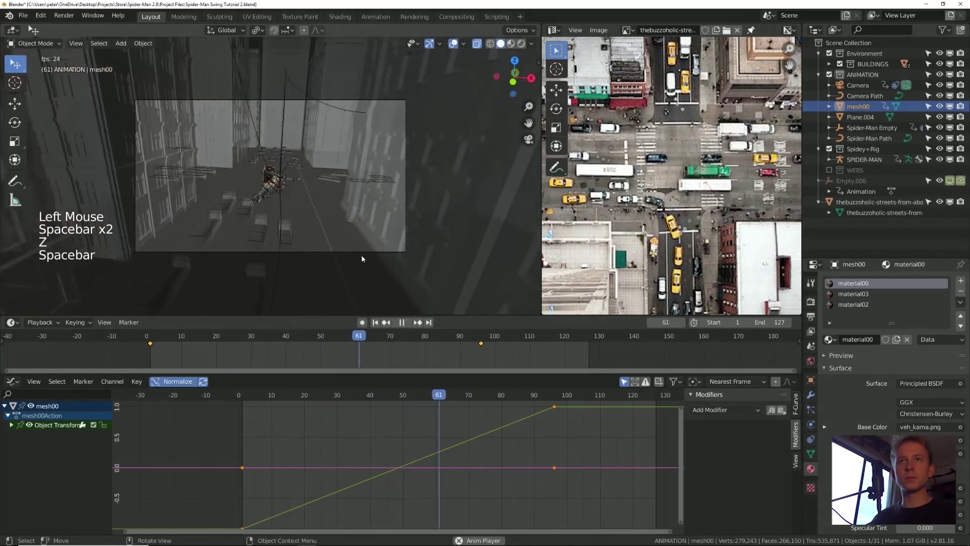
key(space)
drag(401, 348, 371, 349)
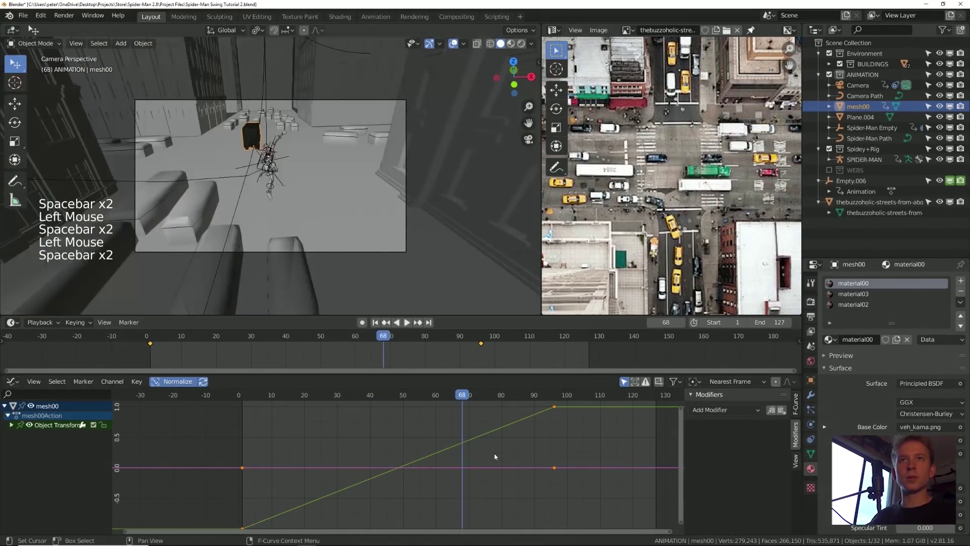
- Shift the truck's keyframes about 36 frames later, to frames 37 and 132, and play the result through the camera
key(g)
key(x)
key(space)
key(space)
key(space)
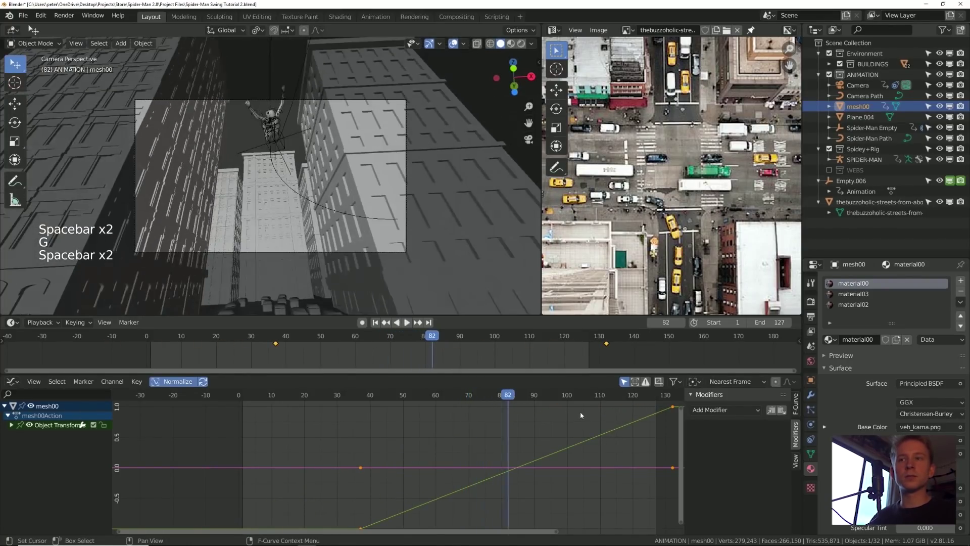
click(474, 397)
key(space)
key(space)
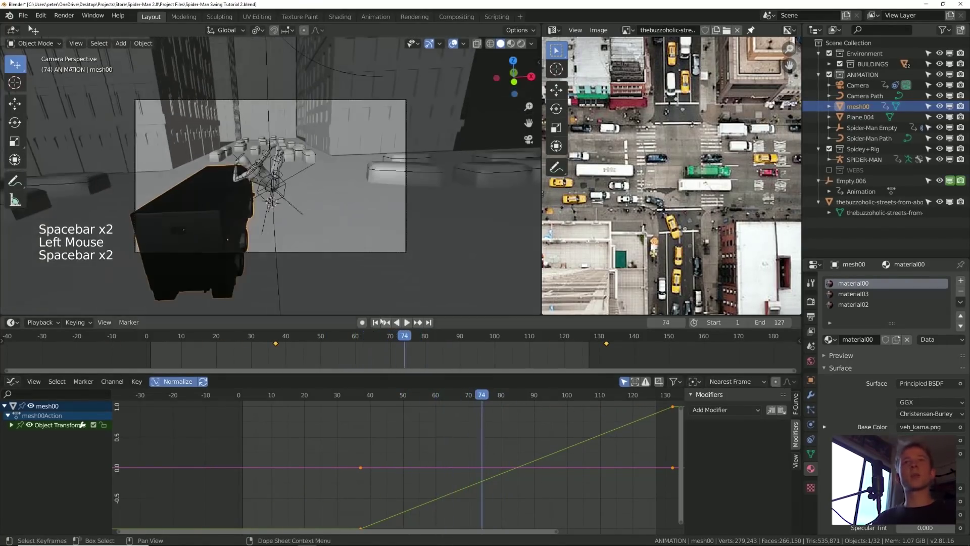
- Duplicate the yellow taxi beside the red car in the street mesh and place the copy on empty space outside the street
click(315, 219)
middle_drag(314, 220, 201, 277)
key(Tab)
key(Tab)
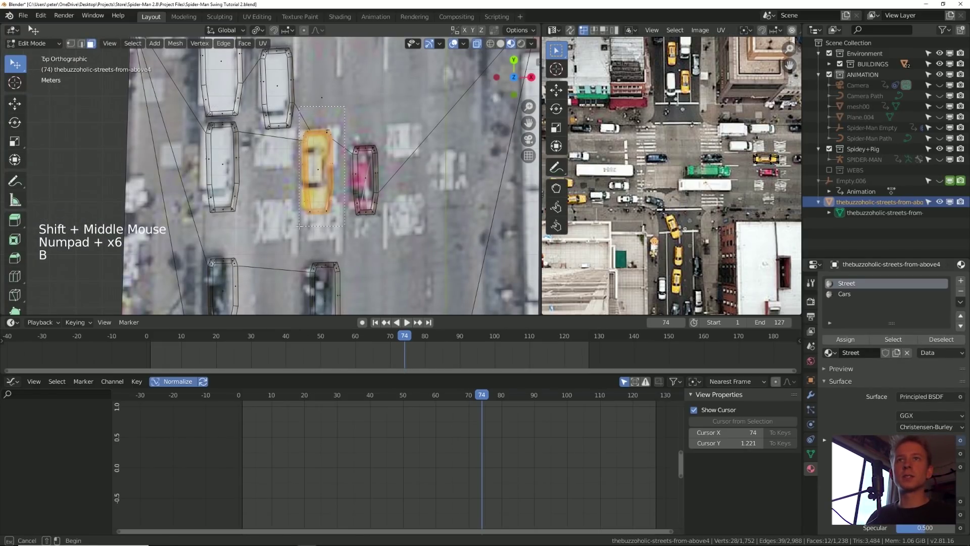
key(shift+d)
click(99, 146)
- Duplicate the white car beside the long white vehicle above the crosswalk and place the copy outside the street
shift+middle_drag(312, 124, 374, 111)
key(alt+a)
key(b)
drag(339, 190, 338, 189)
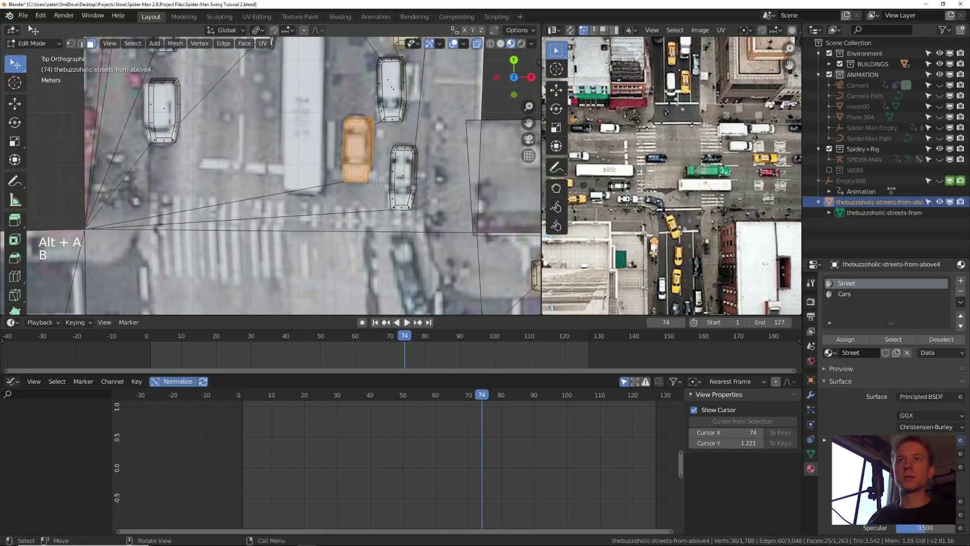
key(shift+d)
click(31, 184)
- Duplicate a dark car from the lower street and move the copy beside the other car copies outside the street
key(b)
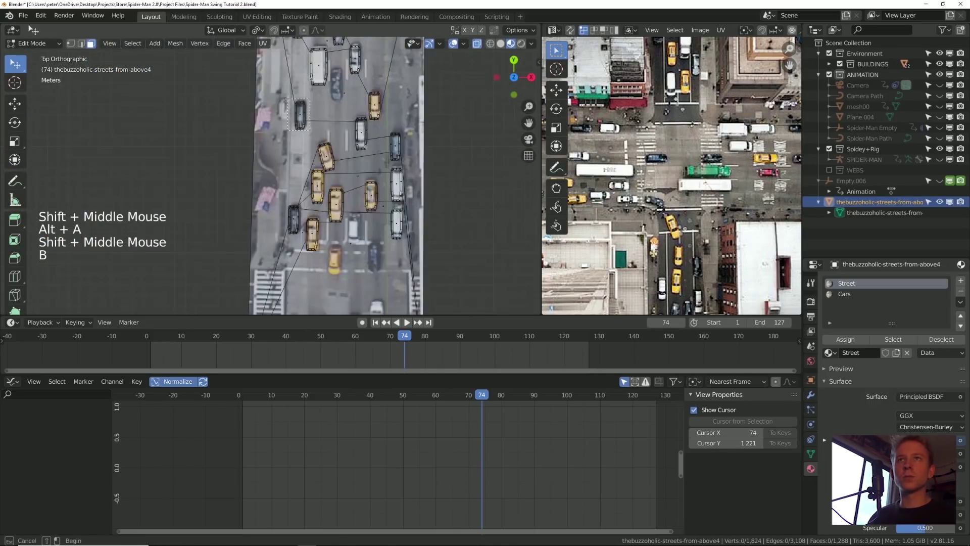
drag(281, 93, 313, 138)
shift+middle_drag(346, 144, 431, 274)
key(shift+d)
click(319, 127)
shift+middle_drag(318, 101, 317, 310)
key(alt+a)
key(b)
drag(306, 63, 327, 96)
shift+middle_drag(323, 112, 318, 57)
key(g)
click(328, 313)
- Separate the three copied cars from the street mesh into a new object
key(b)
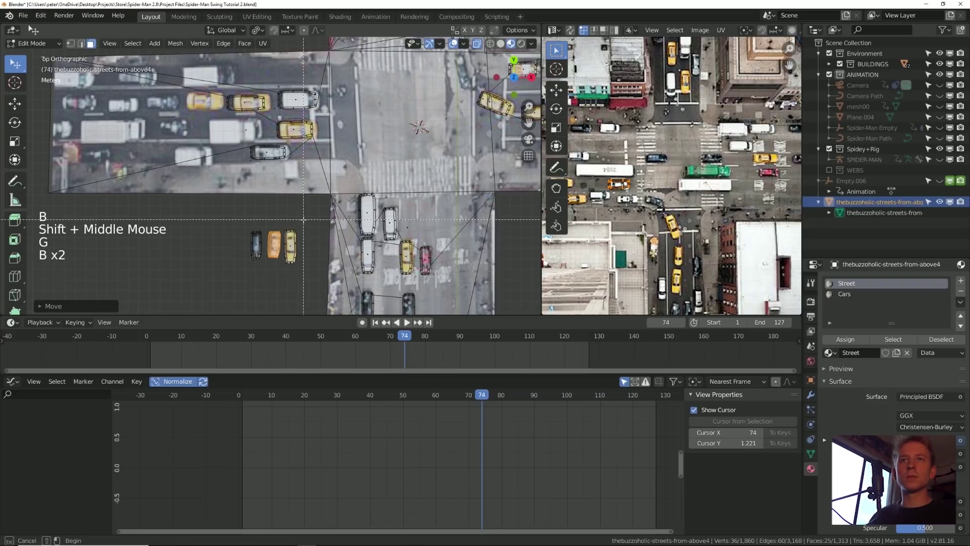
drag(306, 217, 244, 268)
key(b)
key(p)
click(312, 223)
- Separate the object holding the three copied cars by loose parts, making each car its own object
key(Tab)
click(275, 245)
middle_drag(275, 245, 290, 251)
key(Tab)
key(a)
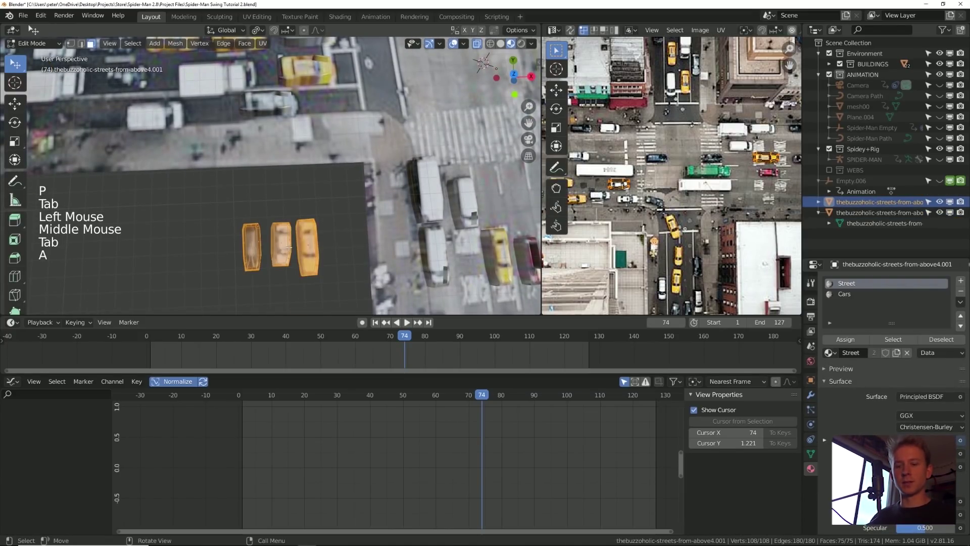
key(p)
click(276, 270)
key(Tab)
- Select the dark, white and yellow car objects and set their origins to their geometry
right_click(319, 243)
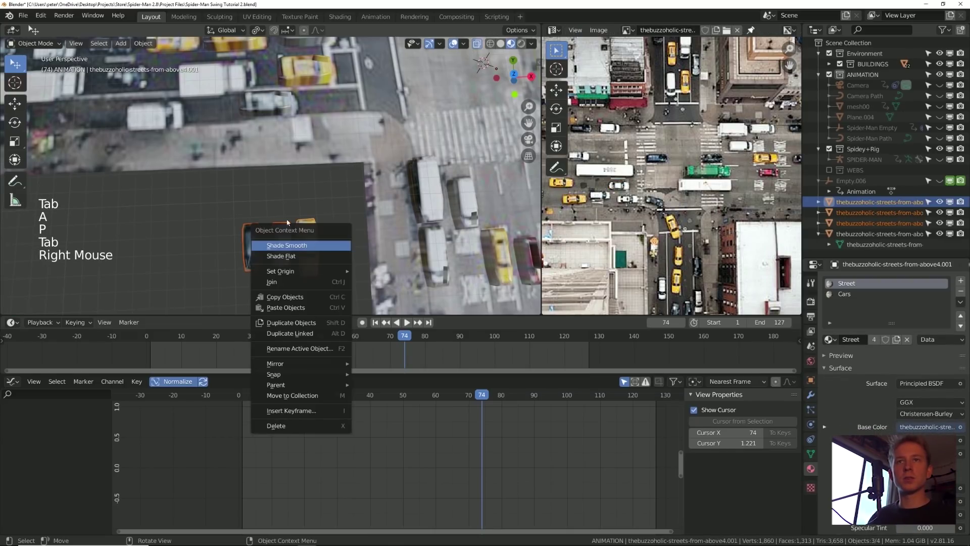
click(308, 235)
click(282, 237)
click(260, 237)
shift+middle_drag(259, 236, 284, 198)
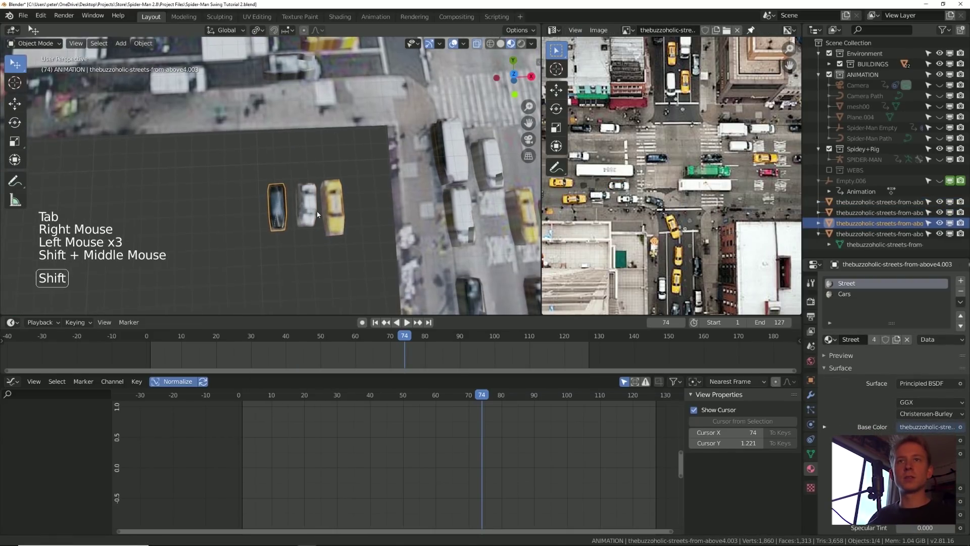
shift+click(306, 202)
shift+click(323, 202)
right_click(322, 203)
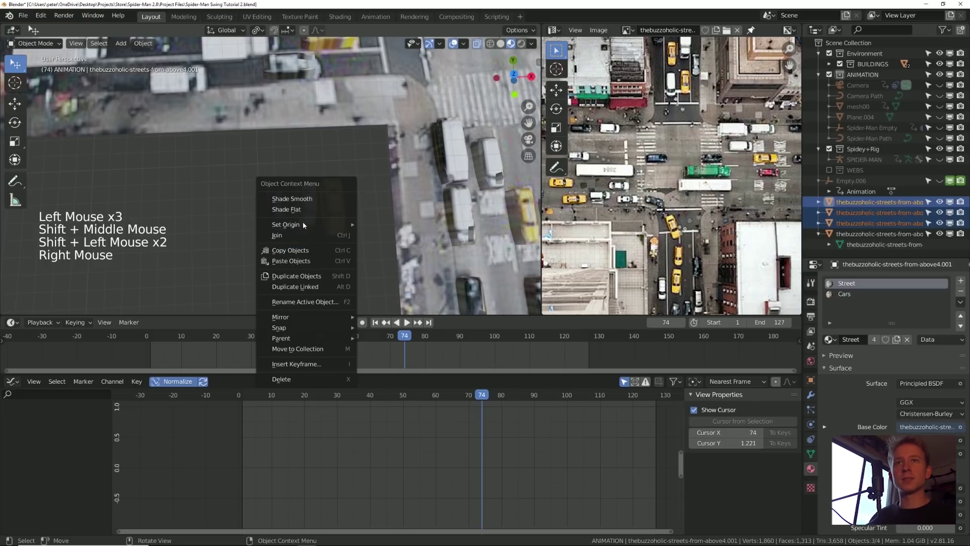
mouse_move(305, 225)
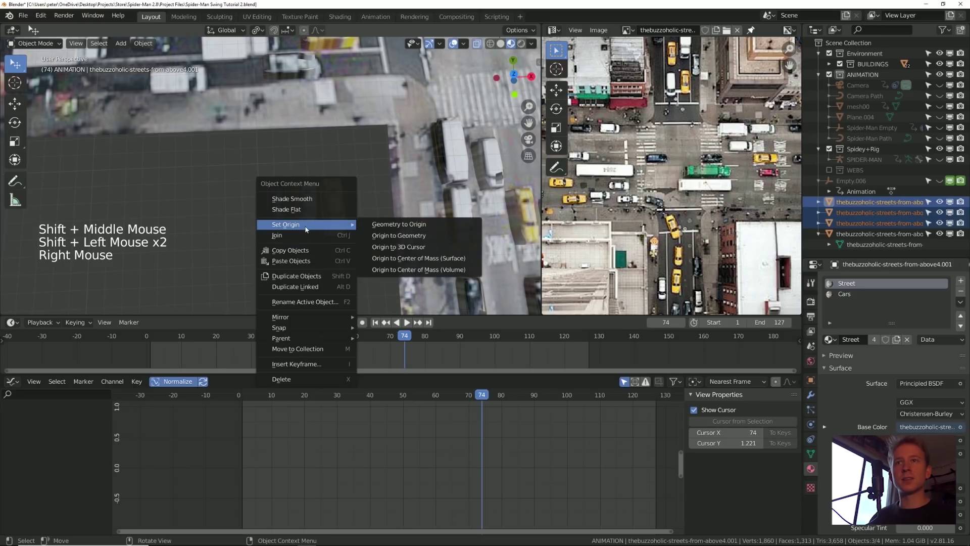
click(422, 237)
- Try moving the yellow, white and dark cars individually, discarding each move
middle_drag(347, 234, 356, 267)
click(342, 183)
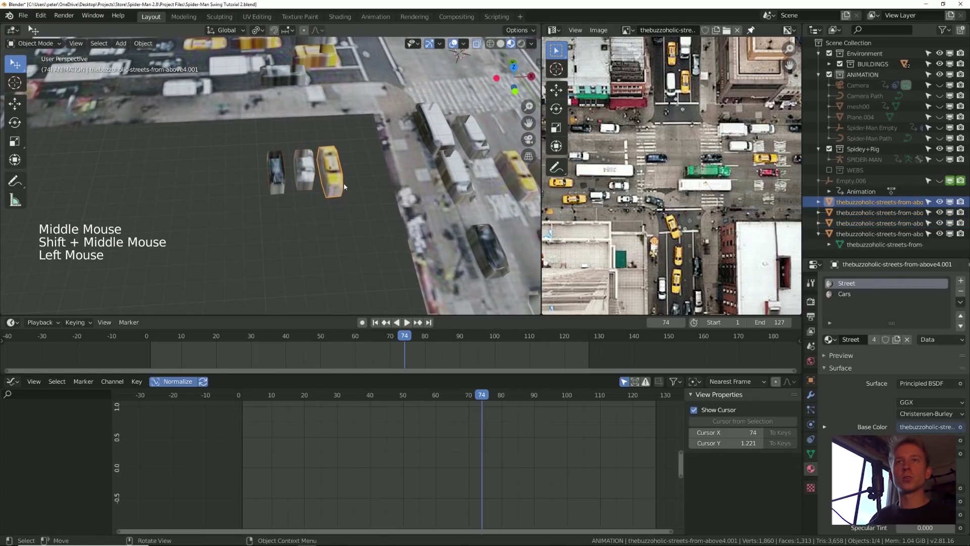
key(g)
right_click(357, 133)
click(308, 172)
key(g)
right_click(312, 129)
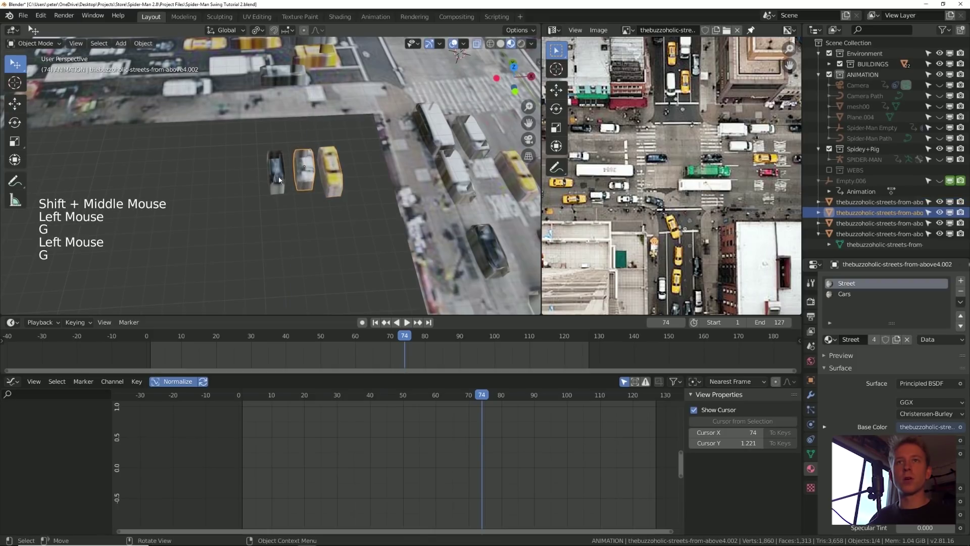
click(279, 179)
key(g)
click(296, 173)
key(ctrl+z)
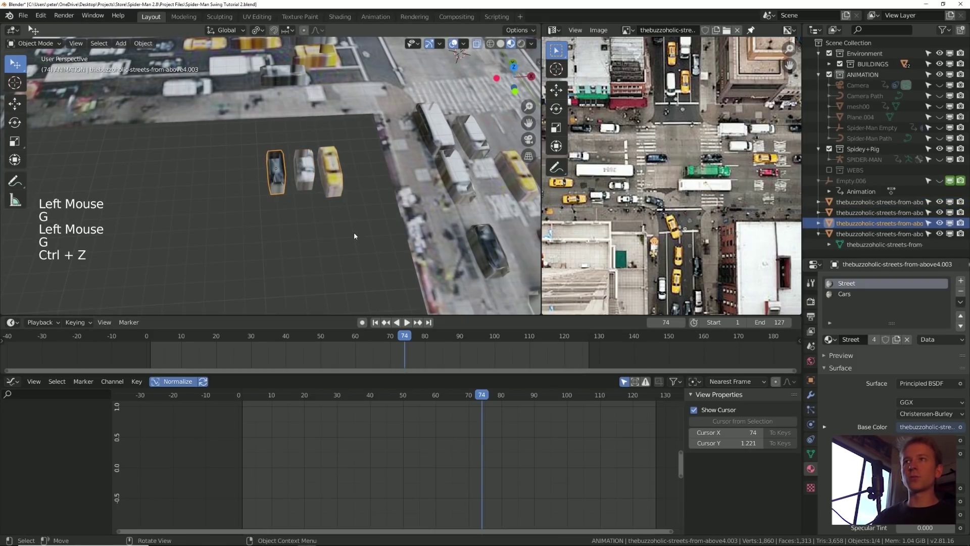
- Turn the image editor area into a second 3D viewport that looks through the scene camera
click(553, 30)
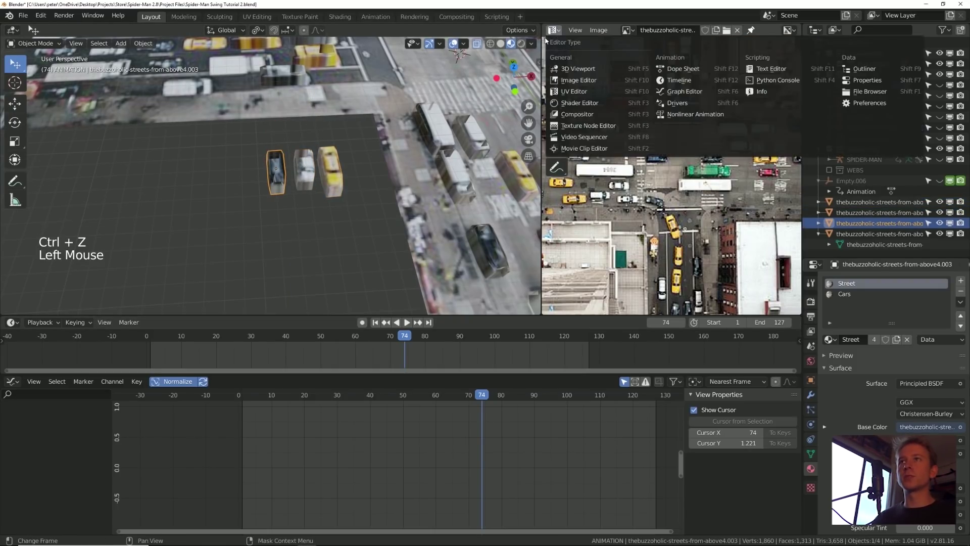
click(565, 69)
key(KP_0)
key(KP_0)
key(z)
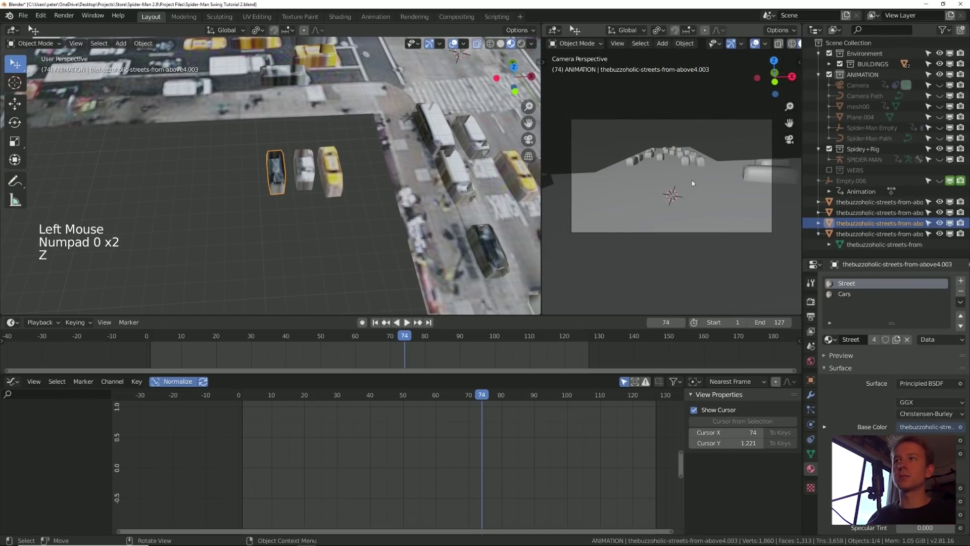
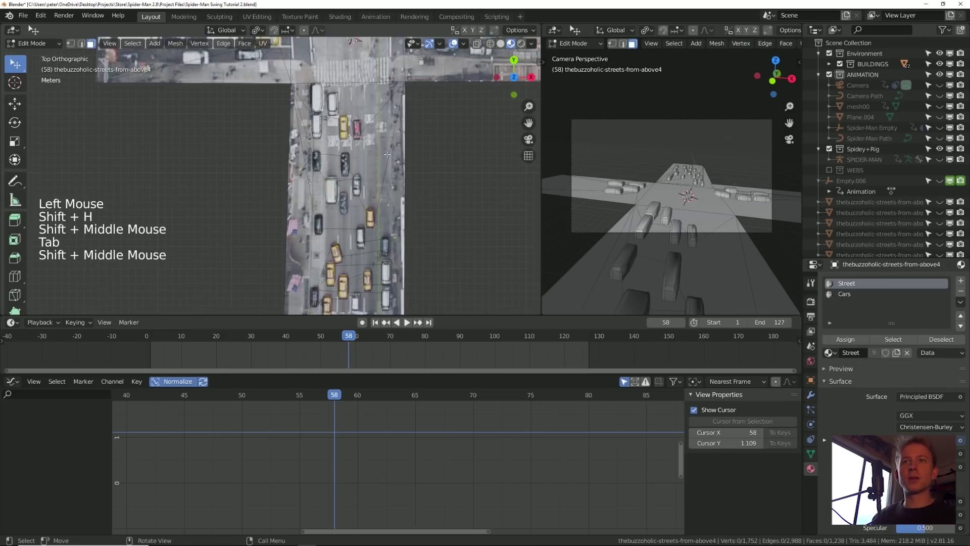
- Move the animation to frame 43 and show the camera viewport with the street textures for close-up work
key(KP_Add)
key(KP_Add)
key(KP_Add)
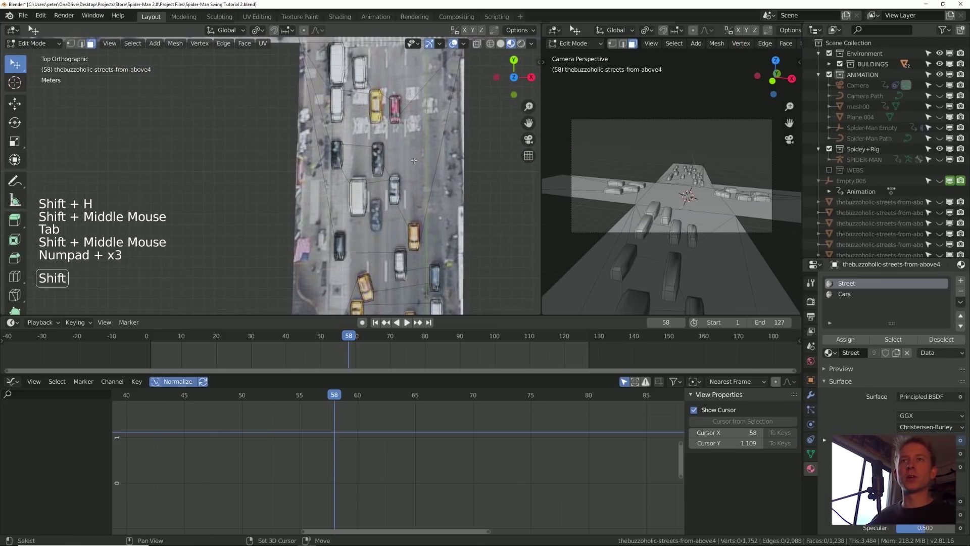
shift+middle_drag(395, 314, 393, 298)
drag(323, 347, 303, 347)
key(z)
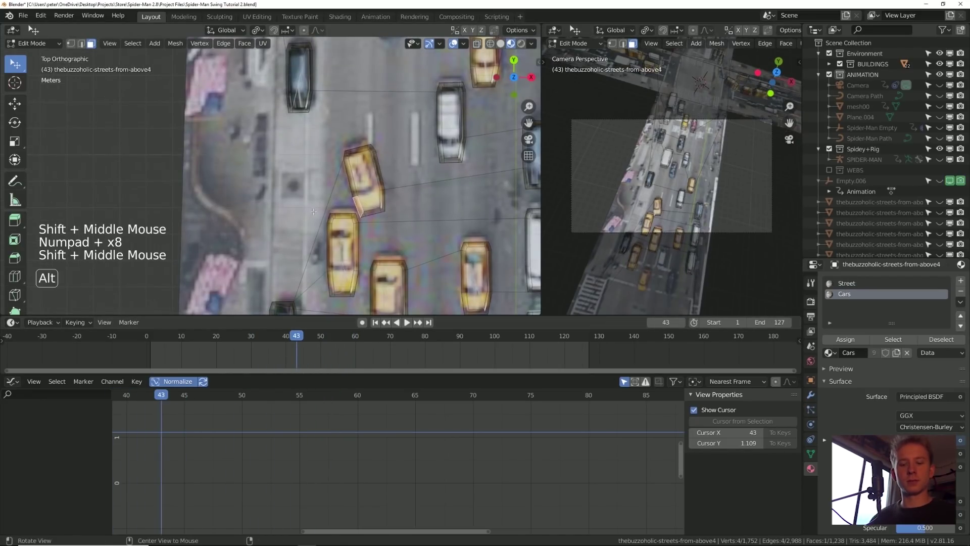
- Knife-cut a small square around the dark sidewalk spot beside the angled yellow taxi and extrude it upwards
key(alt+a)
key(k)
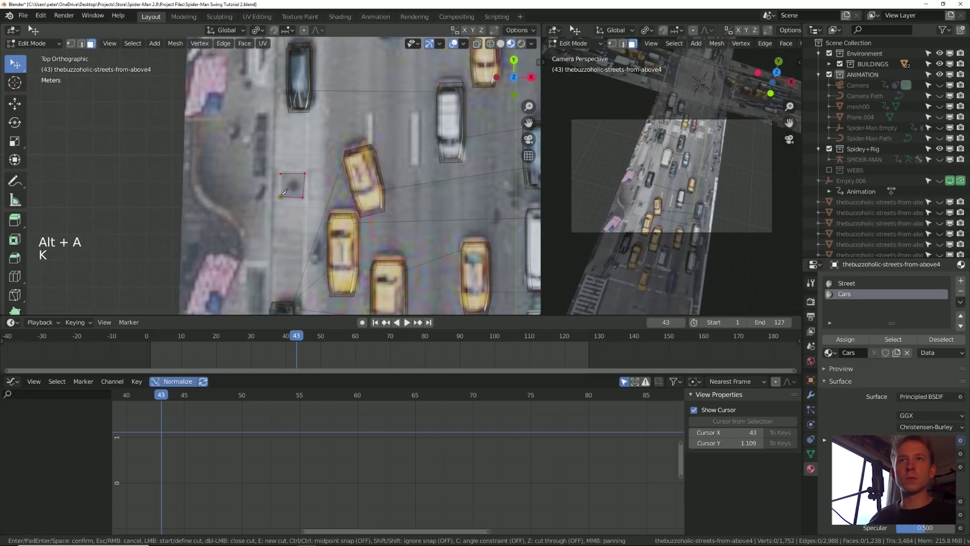
key(Return)
key(e)
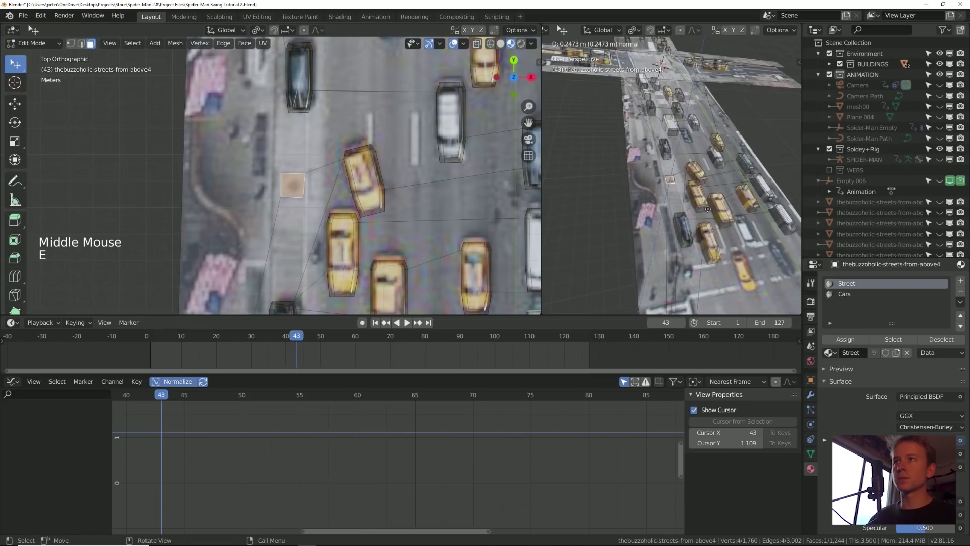
click(671, 174)
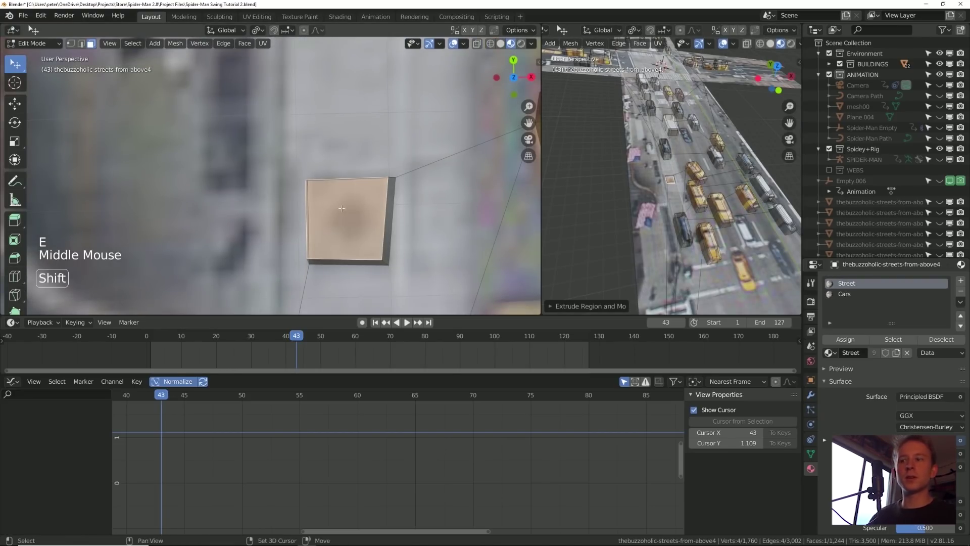
- Knife-cut the narrow dark strip on the sidewalk near the square block and extrude it about 0.47 m
key(KP_7)
shift+middle_drag(283, 223, 264, 218)
key(k)
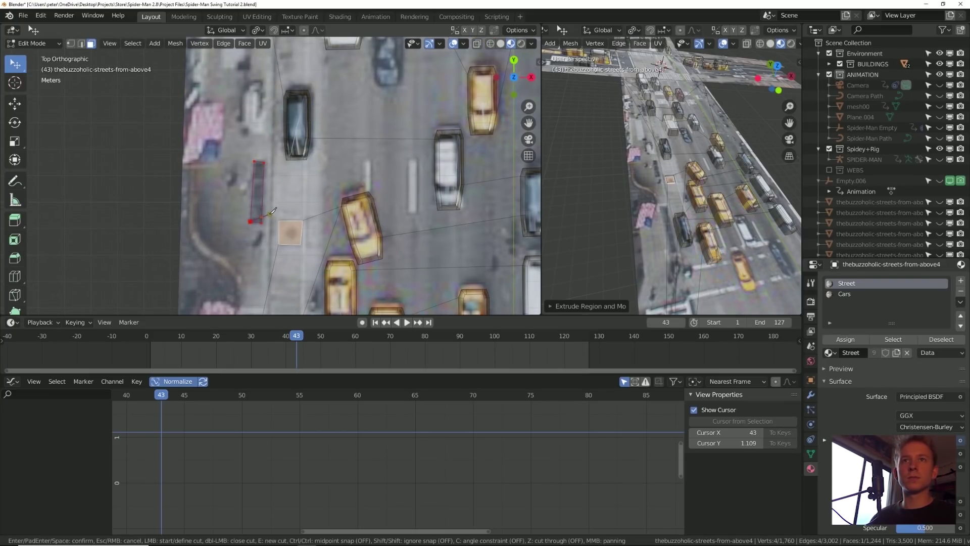
key(Return)
key(e)
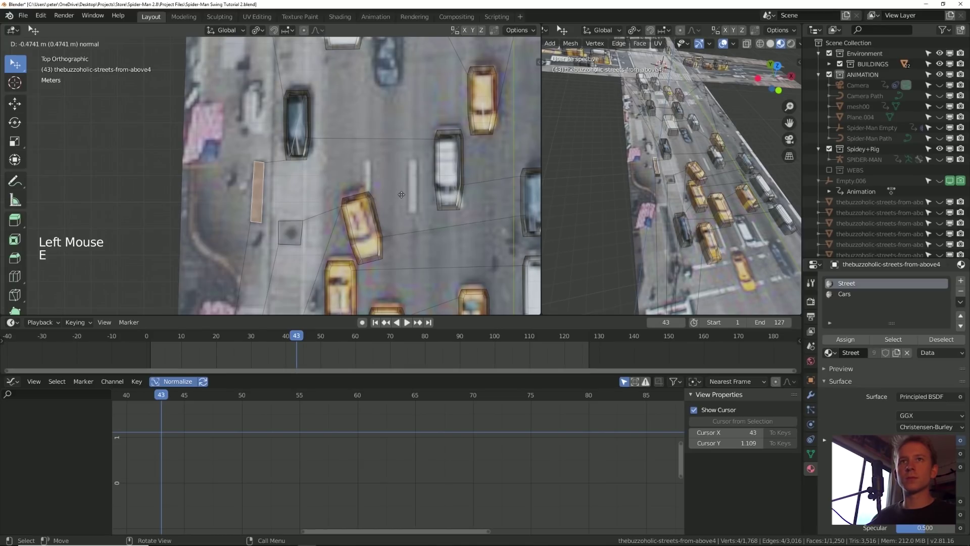
click(401, 195)
shift+middle_drag(402, 195, 406, 250)
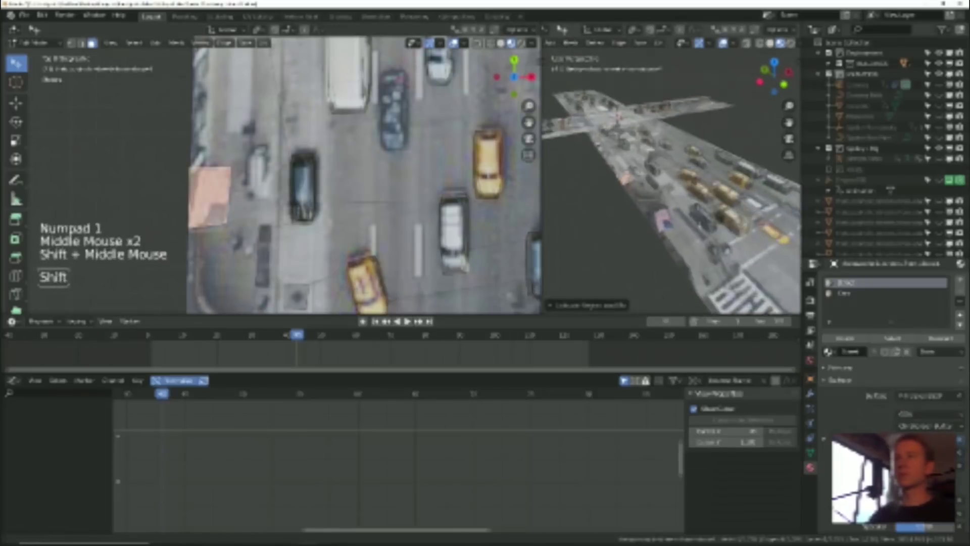
shift+middle_drag(354, 91, 354, 291)
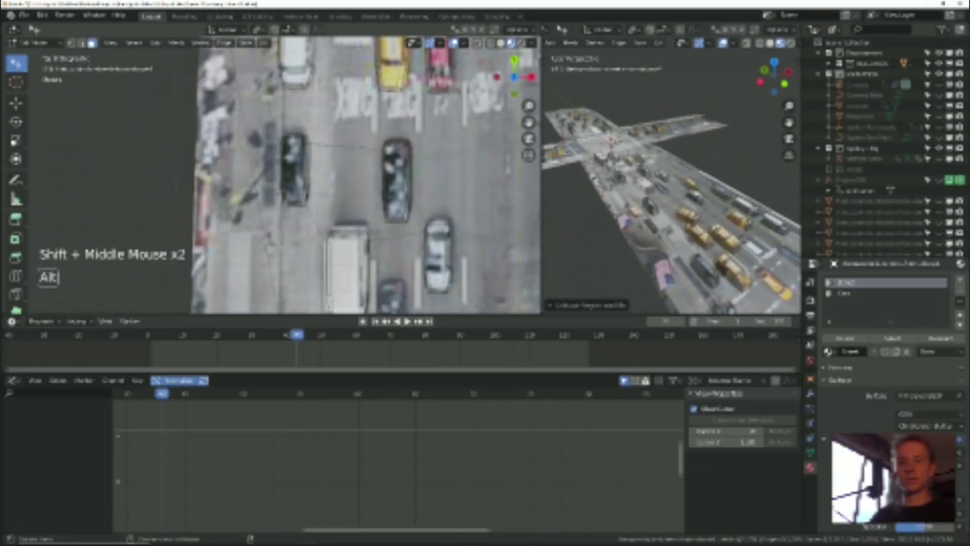
- Knife-cut the next dark details on the sidewalk beside the parked dark cars
shift+middle_drag(353, 151, 364, 260)
shift+middle_drag(283, 56, 404, 308)
key(k)
shift+middle_drag(354, 227, 206, 129)
click(243, 215)
shift+middle_drag(404, 242, 242, 151)
key(KP_Subtract)
key(KP_Subtract)
key(KP_Subtract)
- Knife-cut another dark sidewalk detail farther up the street and extrude it upwards
key(k)
shift+middle_drag(337, 187, 315, 289)
key(alt+a)
shift+middle_drag(354, 91, 303, 283)
key(k)
click(323, 202)
key(e)
shift+middle_drag(394, 116, 295, 202)
shift+middle_drag(430, 81, 384, 167)
- Play back the animation and examine the whole street and intersection from above and at an angle
key(space)
key(space)
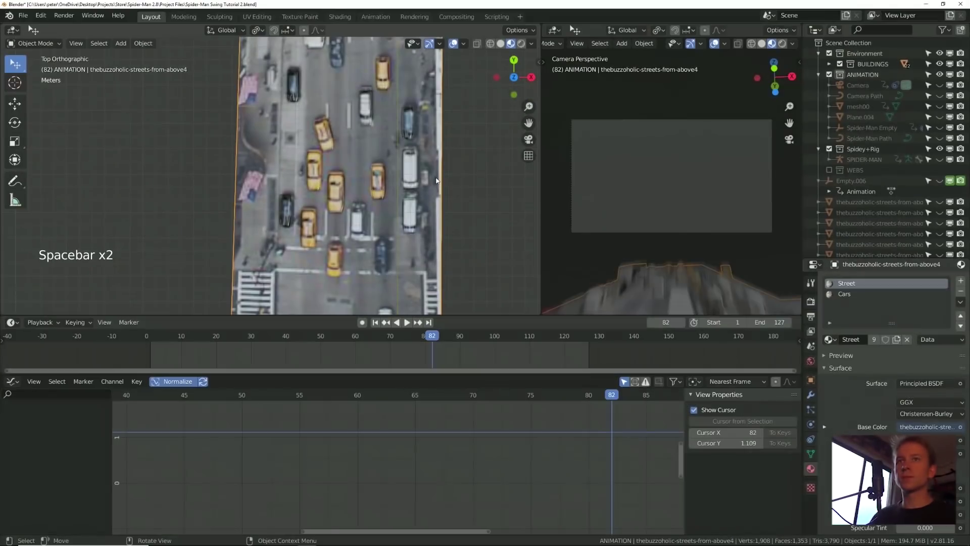
middle_drag(354, 167, 412, 185)
key(KP_Subtract)
key(KP_Subtract)
key(KP_Subtract)
key(KP_Subtract)
key(KP_Subtract)
shift+middle_drag(208, 174, 324, 159)
middle_drag(283, 162, 275, 236)
key(KP_Subtract)
key(KP_Subtract)
key(KP_Subtract)
middle_drag(232, 198, 225, 203)
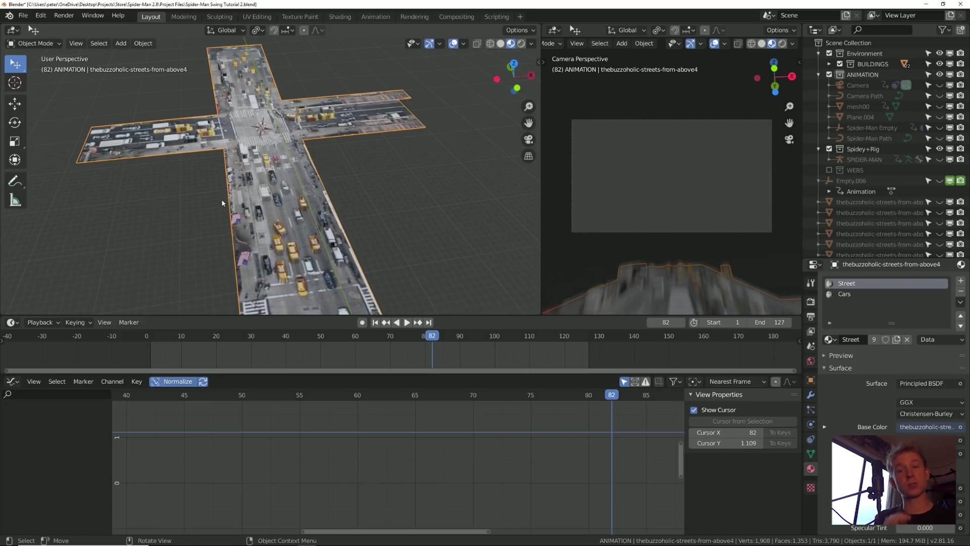
- Add a plane at the intersection and move it down the street to hover among the yellow taxis
key(KP_7)
shift+middle_drag(293, 169, 290, 131)
key(shift+a)
mouse_move(272, 176)
click(351, 177)
middle_drag(335, 187, 320, 124)
key(g)
key(g)
key(KP_7)
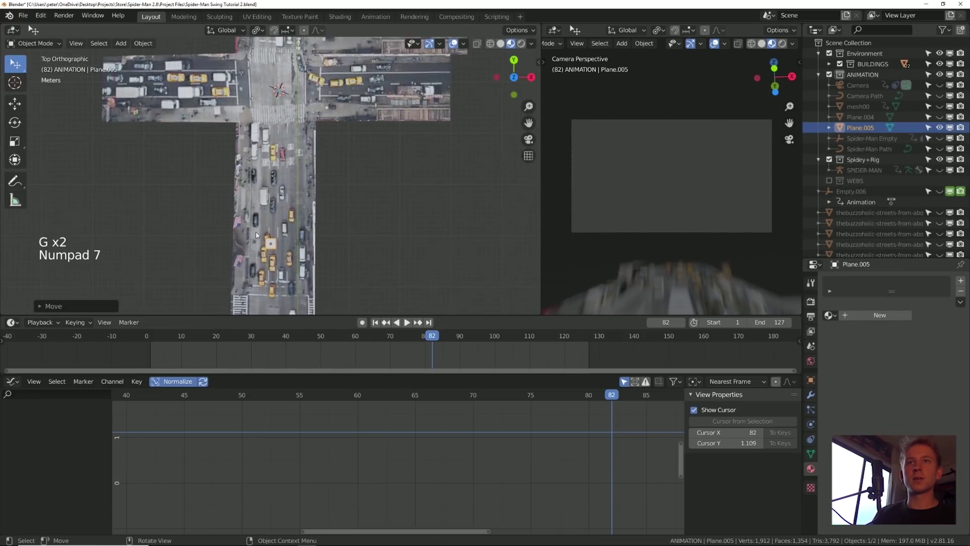
- Subdivide the new plane twice into a four-by-four grid of faces
key(KP_Decimal)
key(Tab)
key(KP_Subtract)
key(KP_Subtract)
key(KP_Subtract)
key(KP_Subtract)
key(KP_Subtract)
key(w)
right_click(263, 219)
click(262, 219)
right_click(344, 186)
click(344, 187)
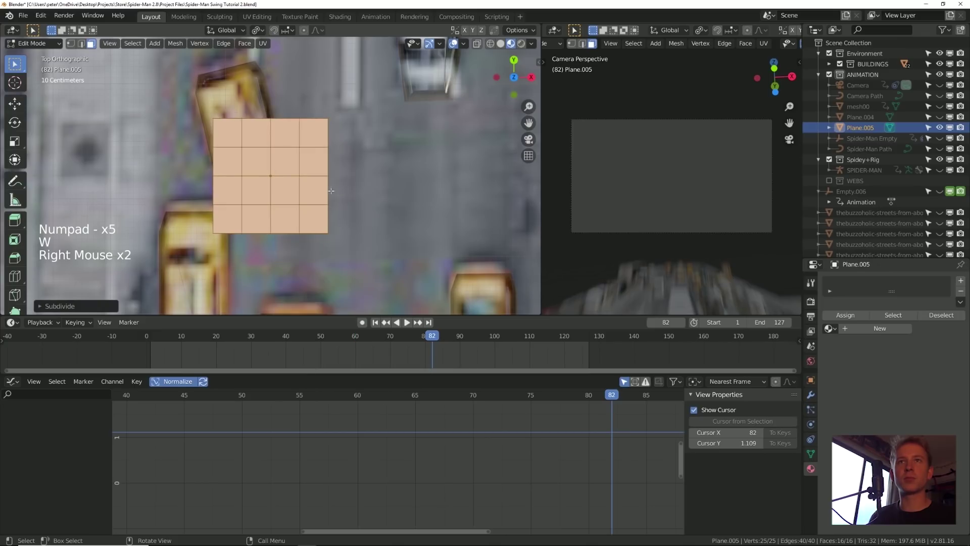
- Remove the grid's four corner faces and reshape its outer vertices into a rounded, irregular outline
click(219, 116)
key(ctrl+z)
key(ctrl+z)
key(ctrl+z)
right_click(126, 36)
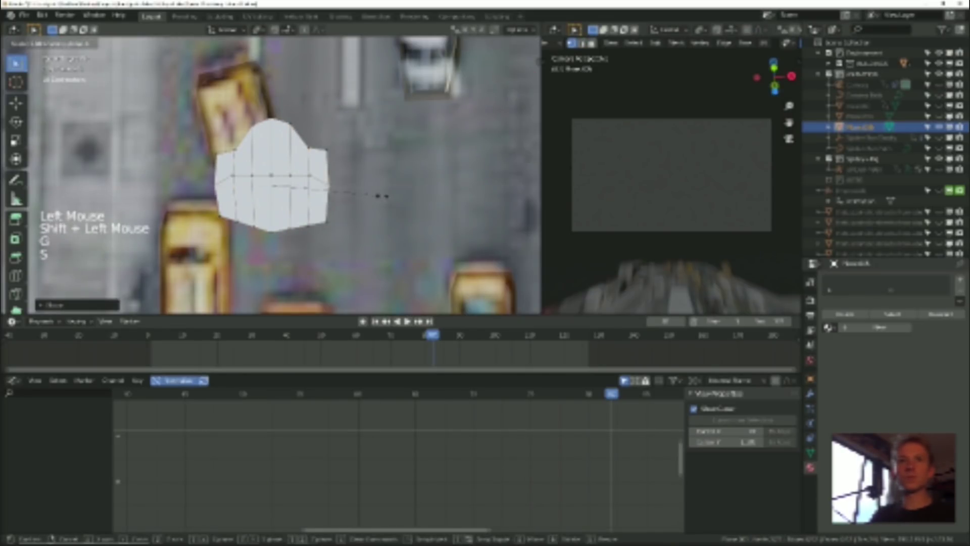
key(a)
- Move the animation to frame 42 and place the rounded outline on the sidewalk beside the angled yellow taxi
key(KP_Subtract)
key(KP_Subtract)
key(KP_Subtract)
key(KP_Subtract)
key(KP_Subtract)
key(KP_Subtract)
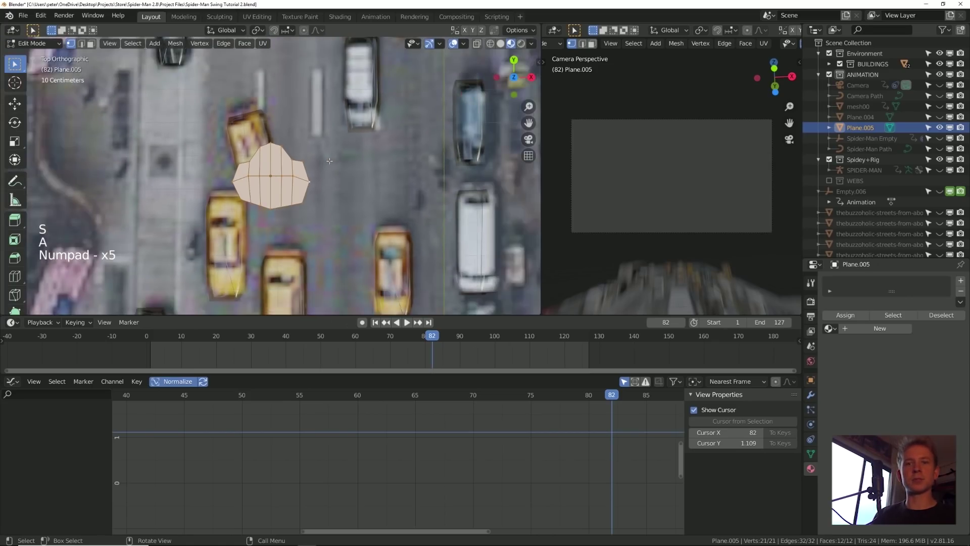
shift+scroll(348, 177, down, 1)
shift+middle_drag(349, 177, 349, 83)
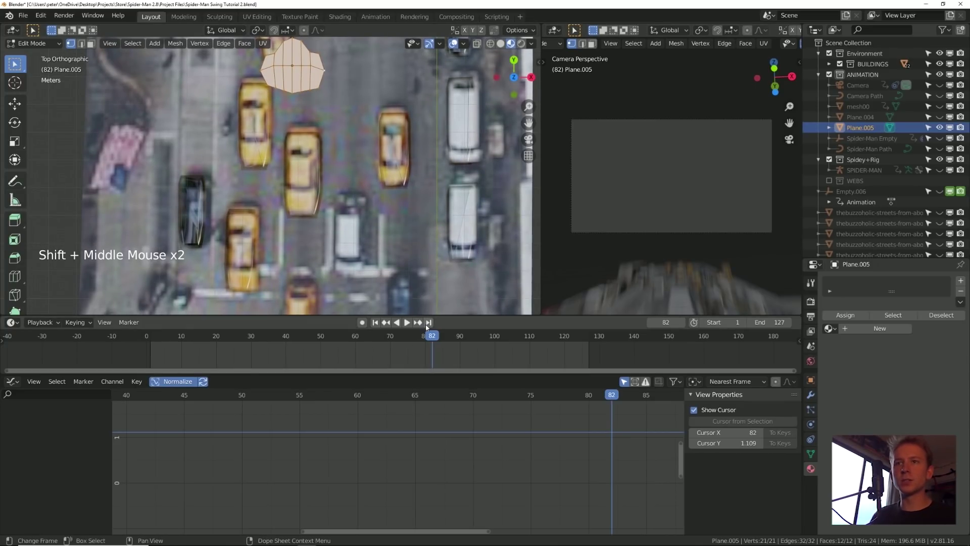
drag(415, 337, 407, 337)
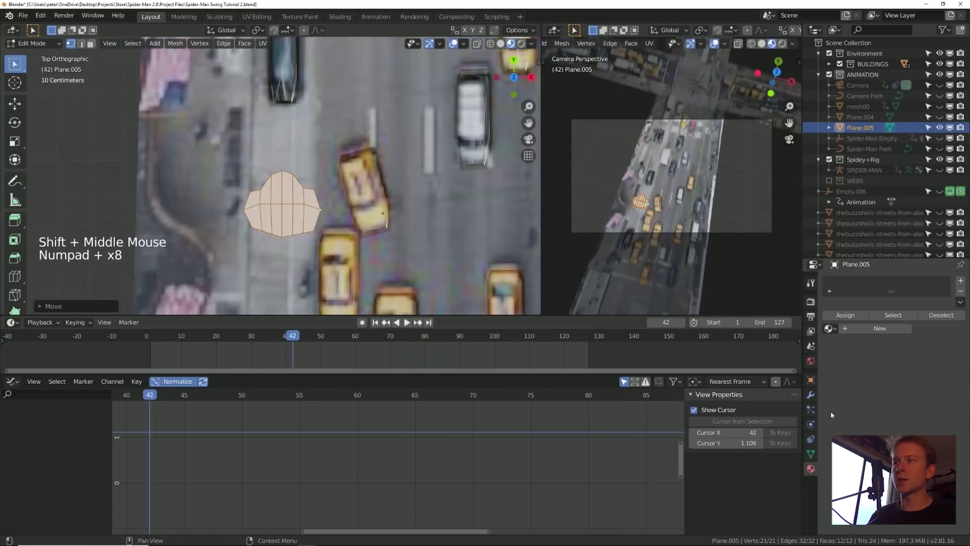
- Display the plane as Wire and scale its outline down to person size on the sidewalk
click(811, 380)
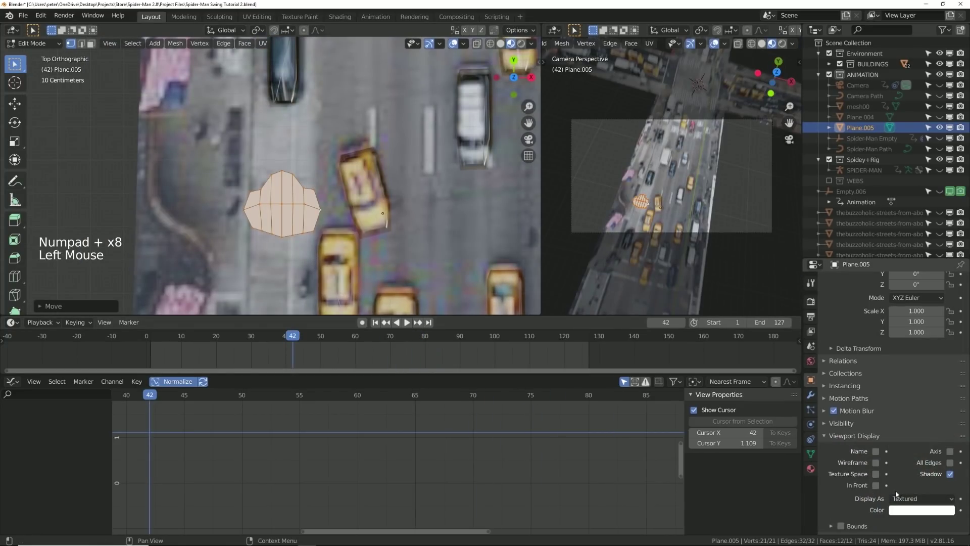
middle_drag(856, 424, 856, 412)
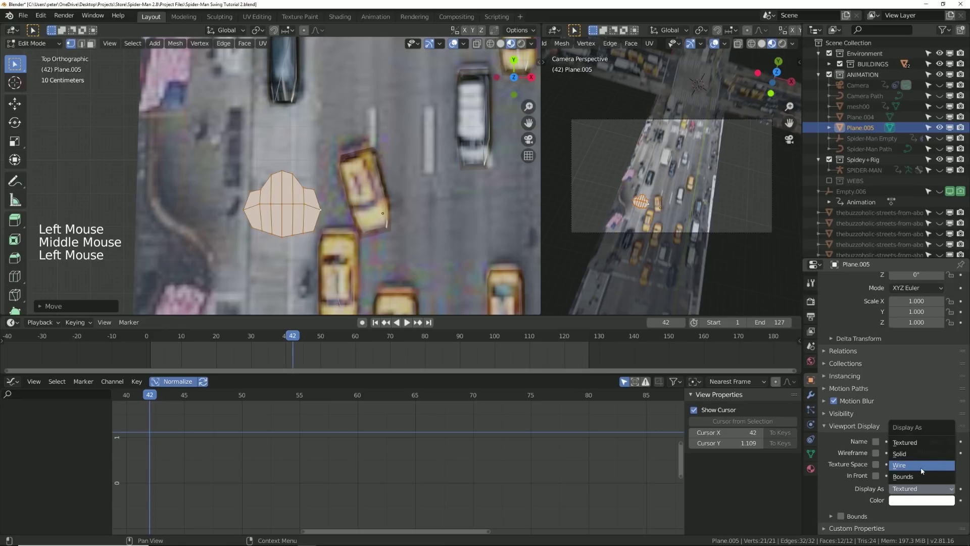
click(921, 471)
key(s)
key(g)
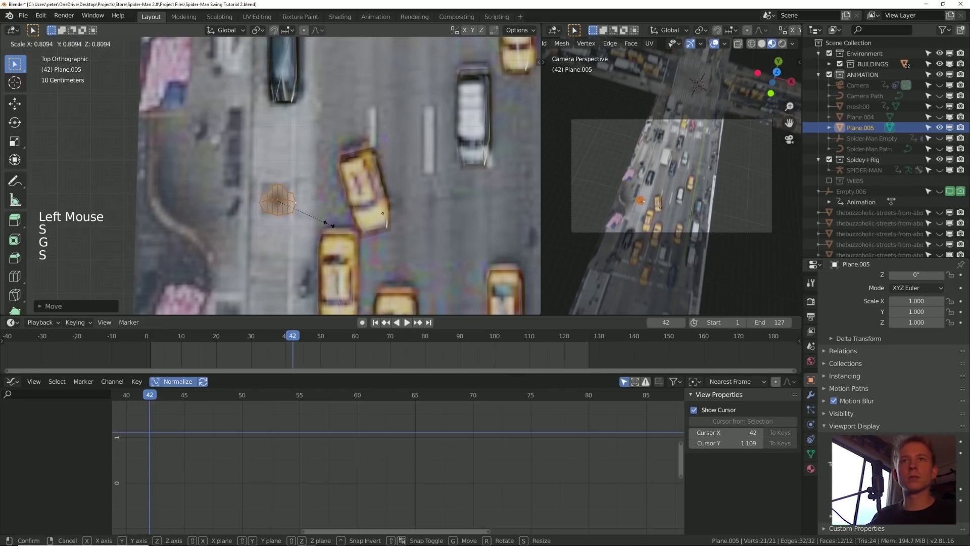
click(329, 224)
- Duplicate the outline to the curb beside the next yellow taxi, varying the copy's rotation and size
shift+middle_drag(329, 225, 322, 170)
key(shift+d)
click(335, 233)
key(r)
click(310, 159)
key(g)
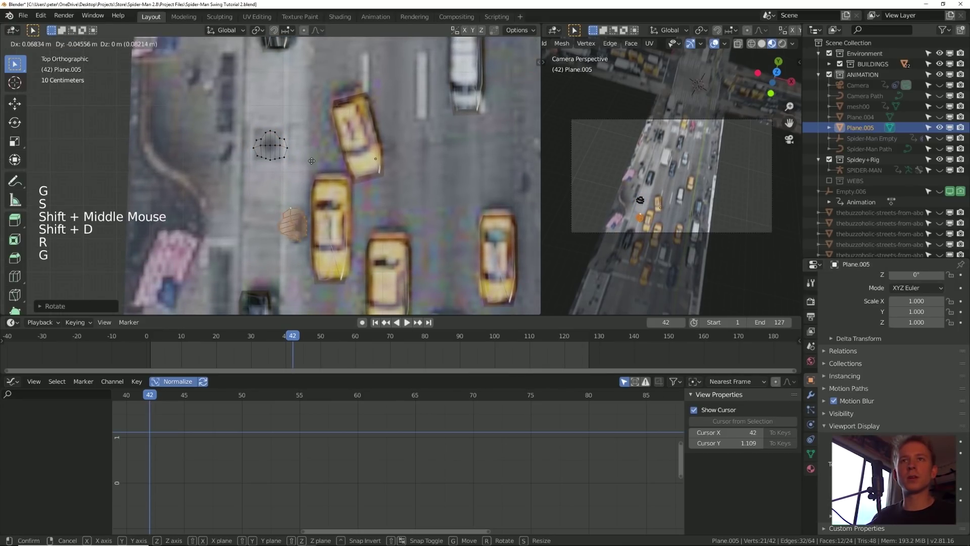
click(312, 161)
key(s)
click(306, 203)
key(g)
key(r)
click(352, 213)
- Place several more rotated duplicates of the outline farther up the sidewalk
shift+middle_drag(353, 212, 383, 284)
key(shift+d)
click(304, 183)
key(shift+d)
key(r)
shift+middle_drag(283, 121, 283, 288)
key(shift+d)
key(r)
click(322, 120)
- Distribute further scaled and rotated duplicates of the outlines along the opposite sidewalk, down to the white parked vans
shift+middle_drag(303, 101, 373, 258)
key(g)
key(a)
key(s)
click(354, 128)
key(ctrl+l)
key(shift+d)
key(shift+d)
key(r)
key(shift+d)
key(shift+d)
shift+middle_drag(332, 127, 409, 178)
key(shift+d)
click(375, 222)
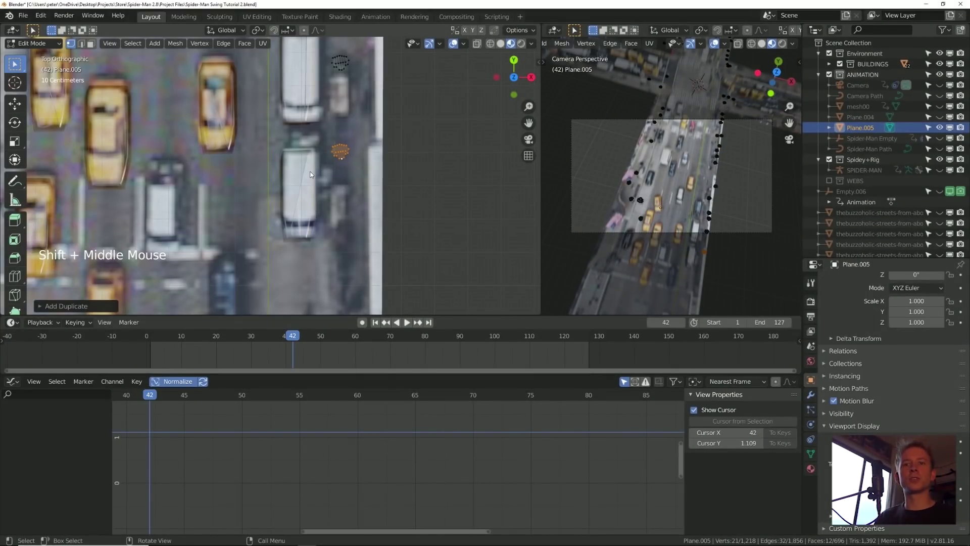
- Project the plane's outlines from the top view onto the street mesh with Knife Project
key(Tab)
middle_drag(310, 174, 458, 162)
key(KP_7)
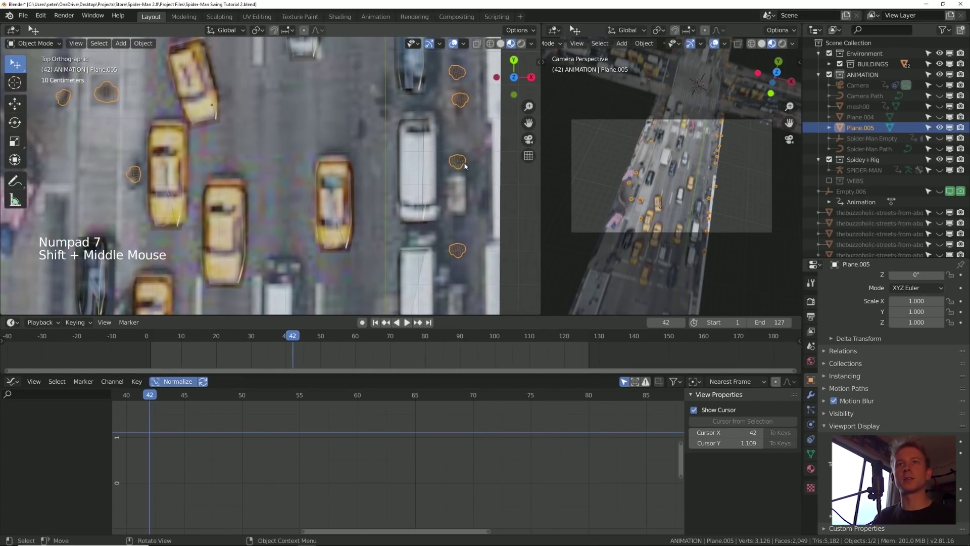
shift+click(283, 128)
key(Tab)
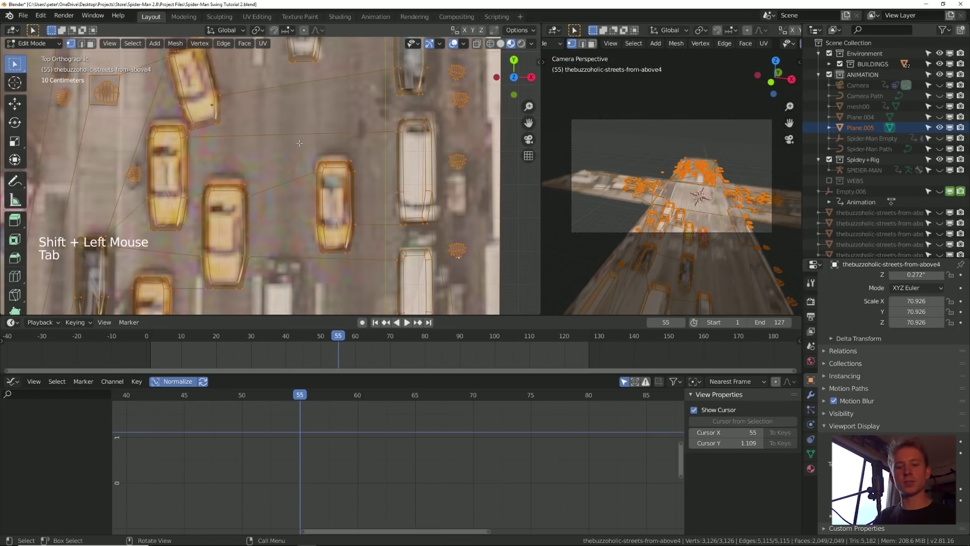
key(F3)
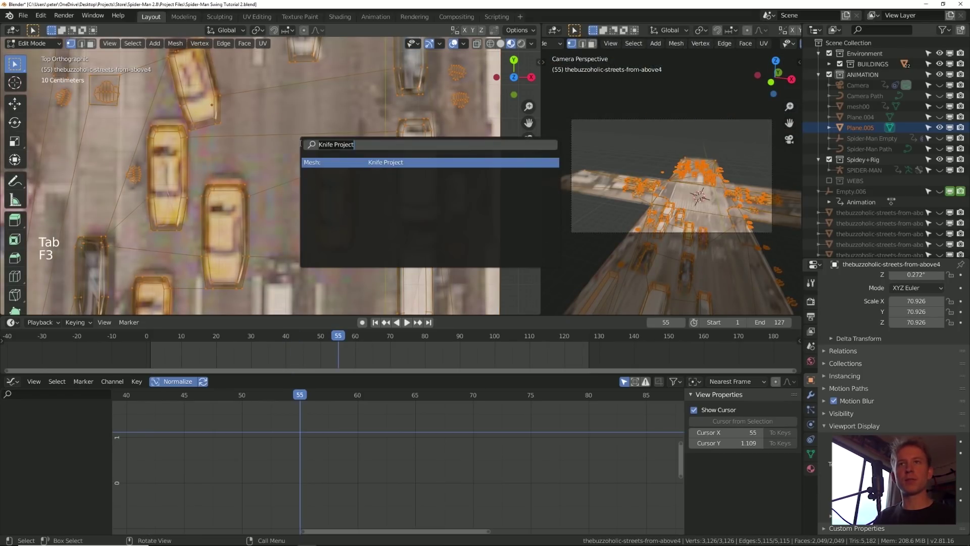
click(392, 162)
middle_drag(361, 204, 387, 142)
- Delete the plane object that served as the cutter for the outlines
key(Tab)
click(388, 143)
key(x)
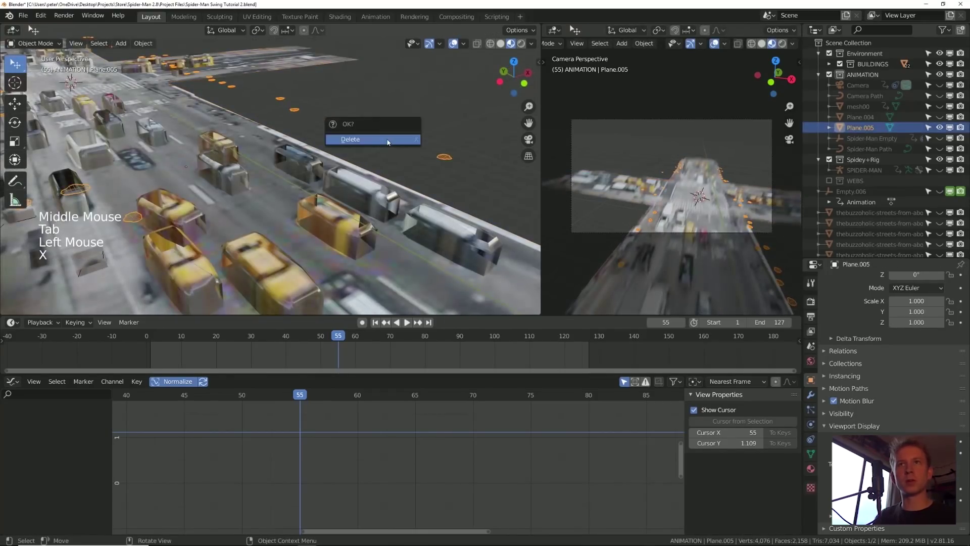
click(389, 139)
- Extrude the projected outline faces on the street mesh upwards into person-height columns along the sidewalks
key(Tab)
middle_drag(353, 162, 298, 185)
middle_drag(465, 240, 414, 221)
key(e)
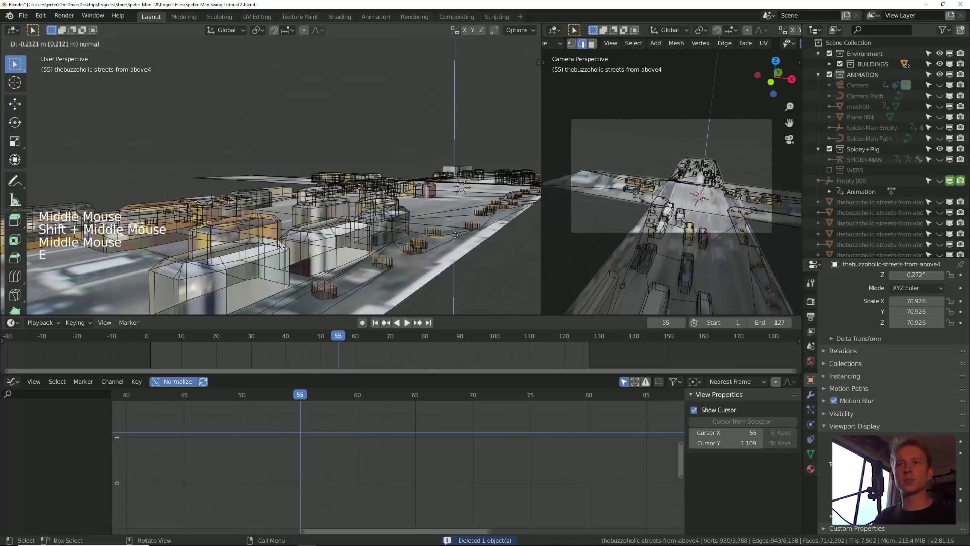
click(459, 225)
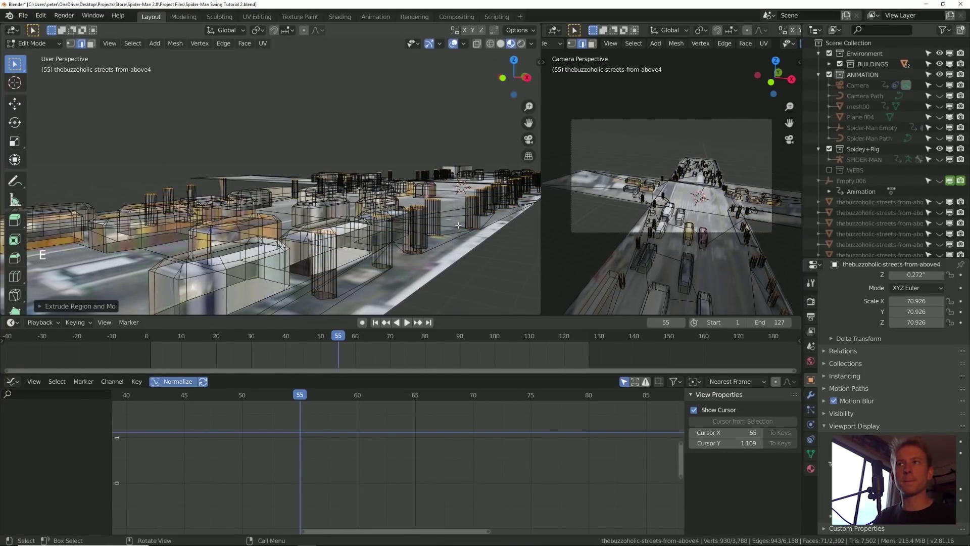
key(Tab)
- Enlarge the camera viewport and play and scrub the animation to examine the extruded columns in motion
key(space)
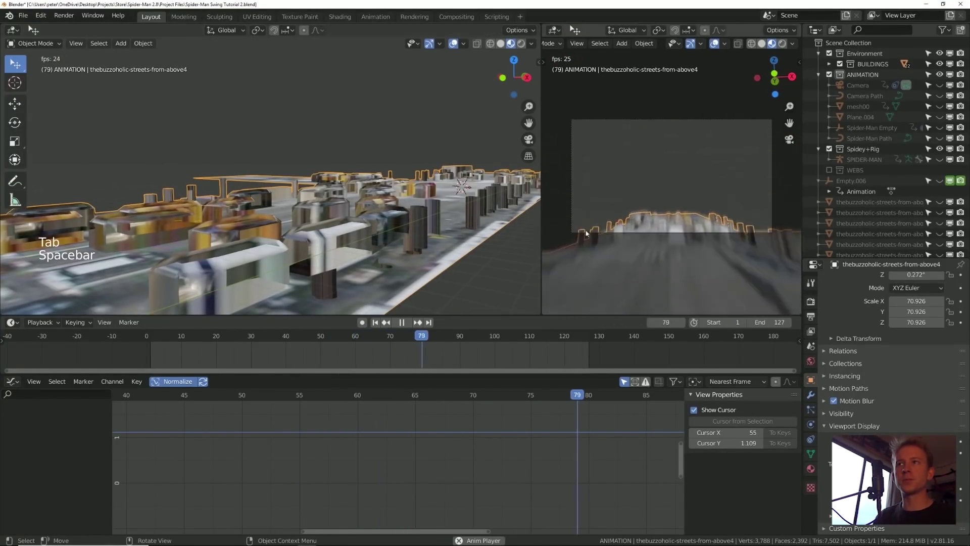
drag(541, 230, 357, 234)
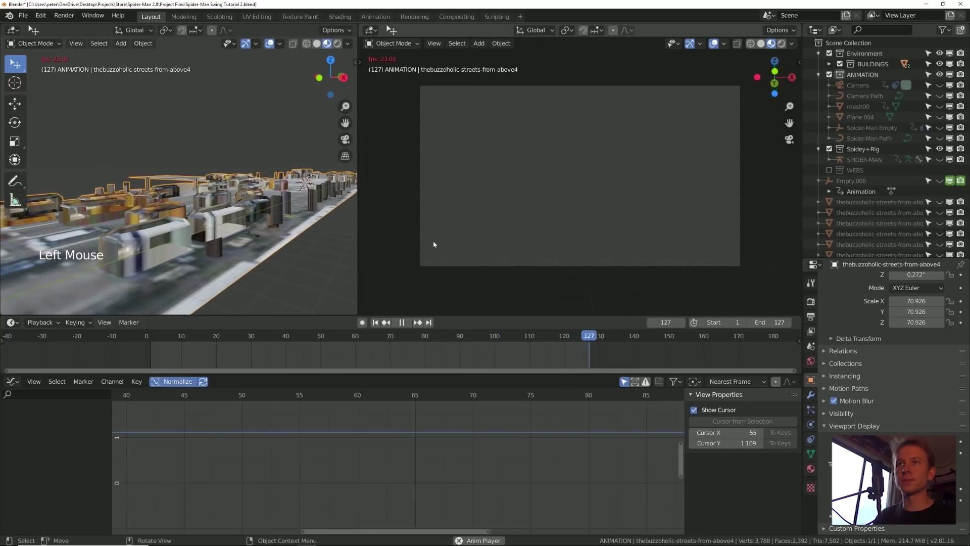
key(KP_Add)
key(KP_Add)
key(KP_Add)
key(KP_Add)
key(KP_Add)
key(KP_Subtract)
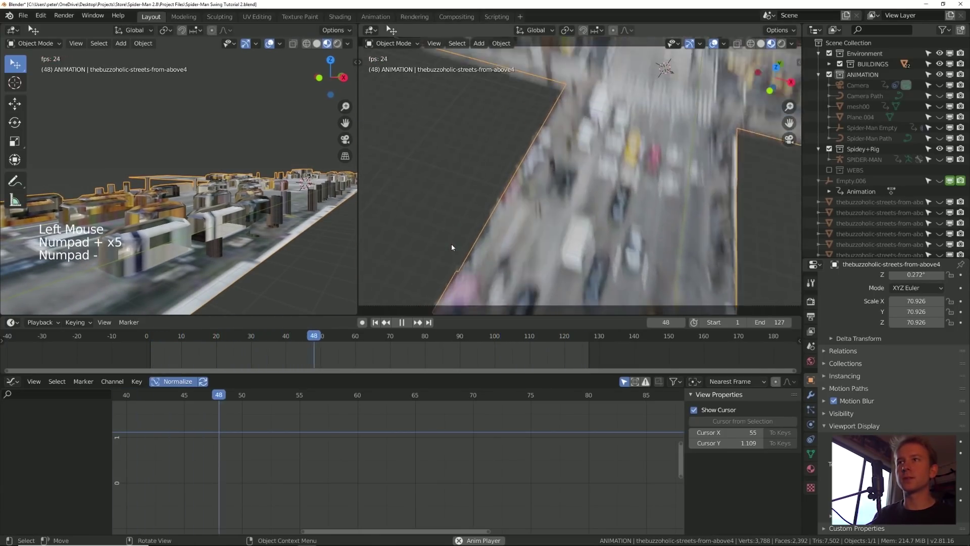
key(space)
drag(434, 336, 346, 340)
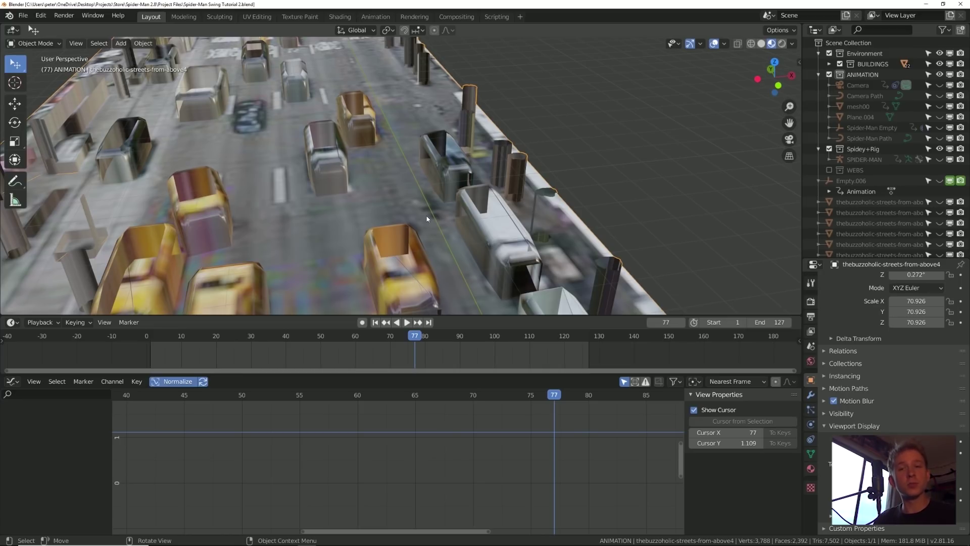
- Append the tree model to the scene and split the 3D viewport vertically into two views
key(shift+F1)
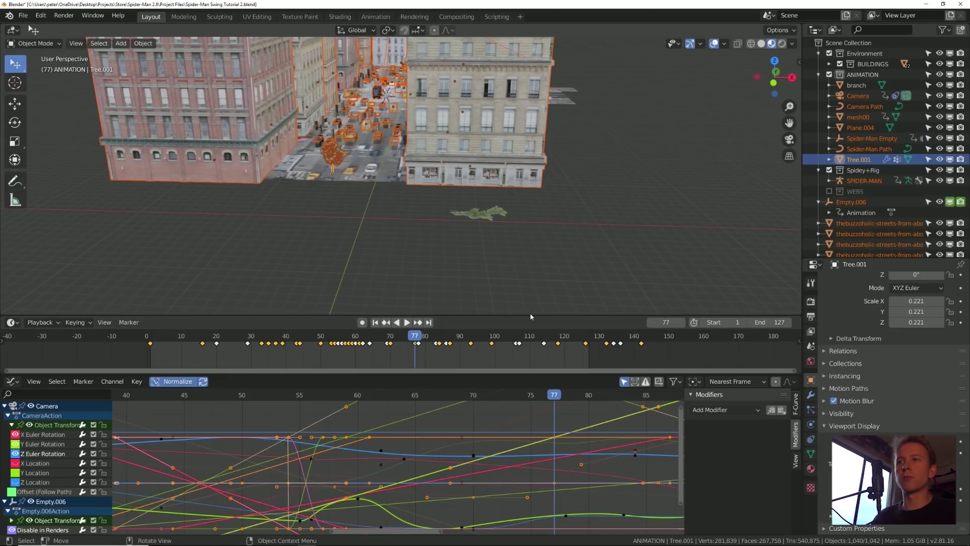
right_click(531, 316)
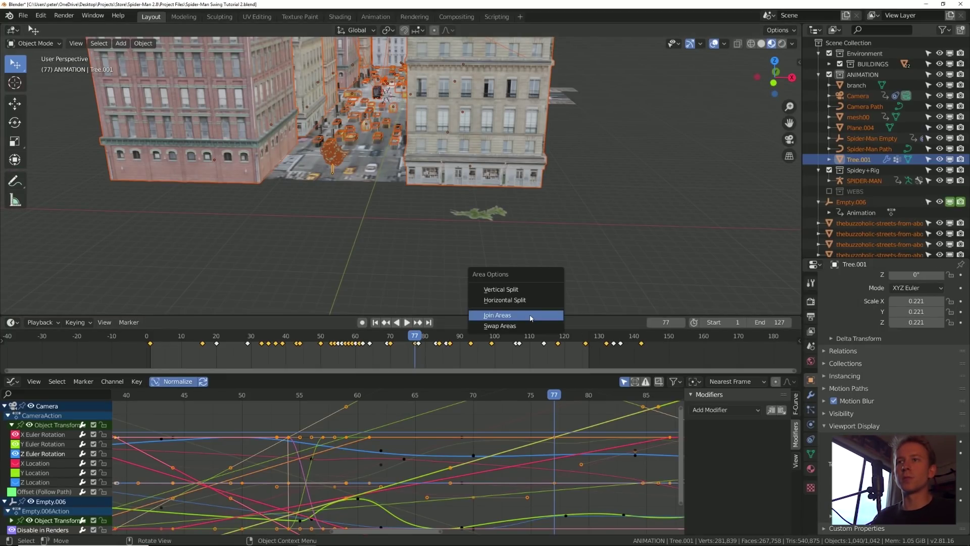
click(520, 289)
click(518, 291)
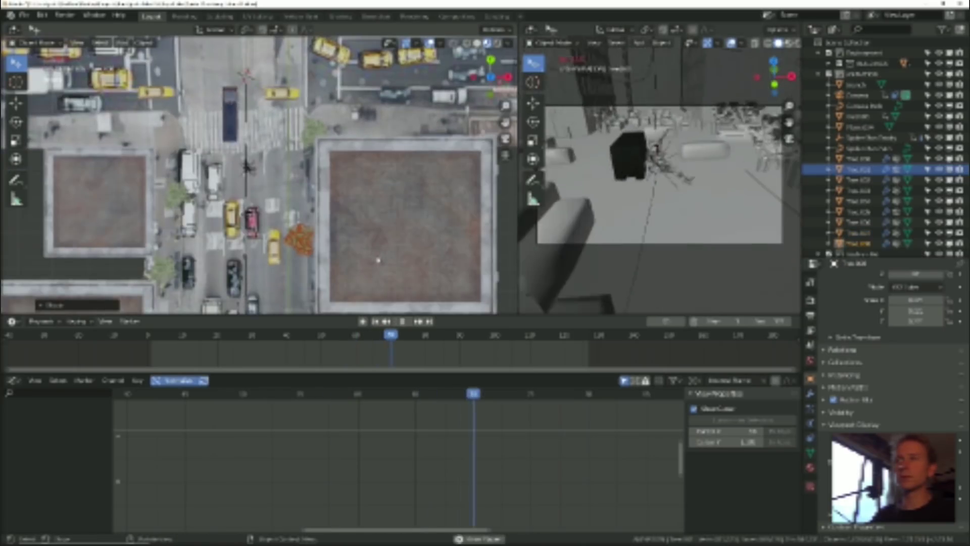
scroll(259, 177, down, 3)
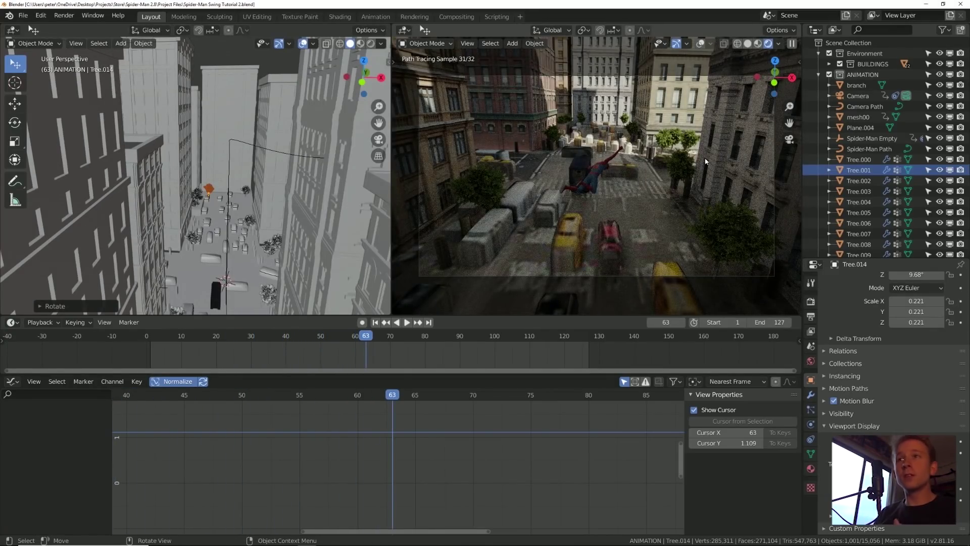
- Turn the graph editor area into a Shader Editor showing the World nodes
scroll(706, 161, up, 1)
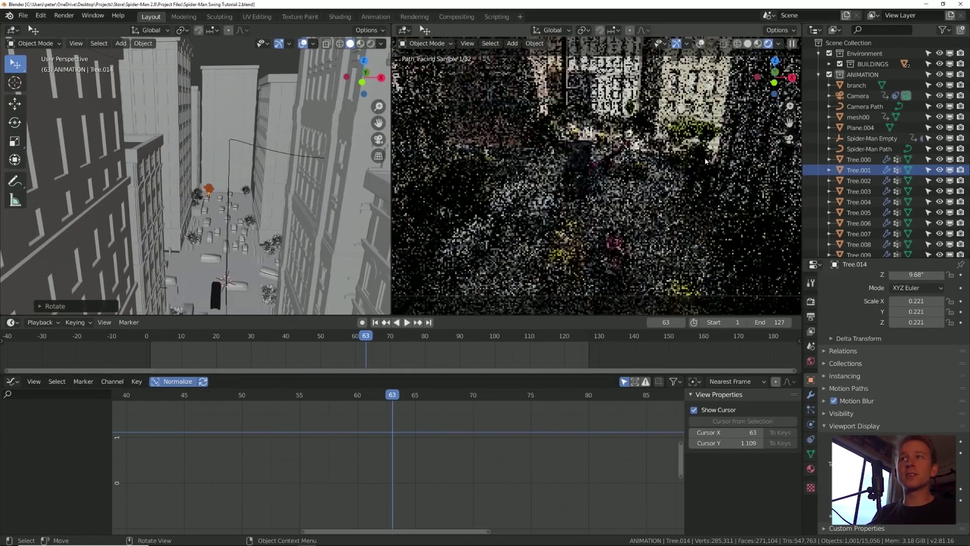
click(12, 381)
click(46, 458)
click(46, 382)
click(50, 409)
middle_drag(253, 436, 324, 448)
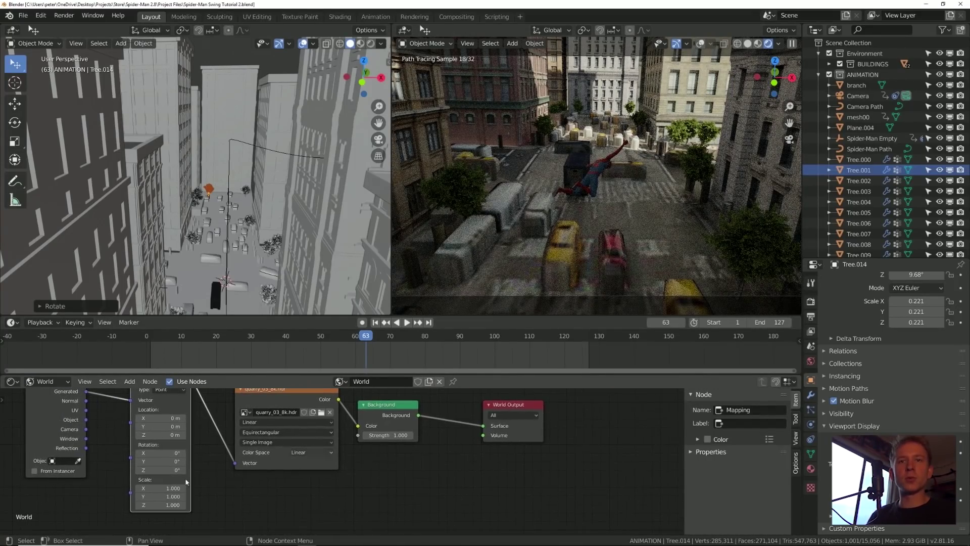
- Set the world Mapping node's Z rotation to 150° and move the animation to frame 60
click(157, 470)
text(90)
key(Return)
mouse_move(366, 336)
mouse_down()
mouse_move(540, 339)
mouse_move(356, 338)
mouse_up()
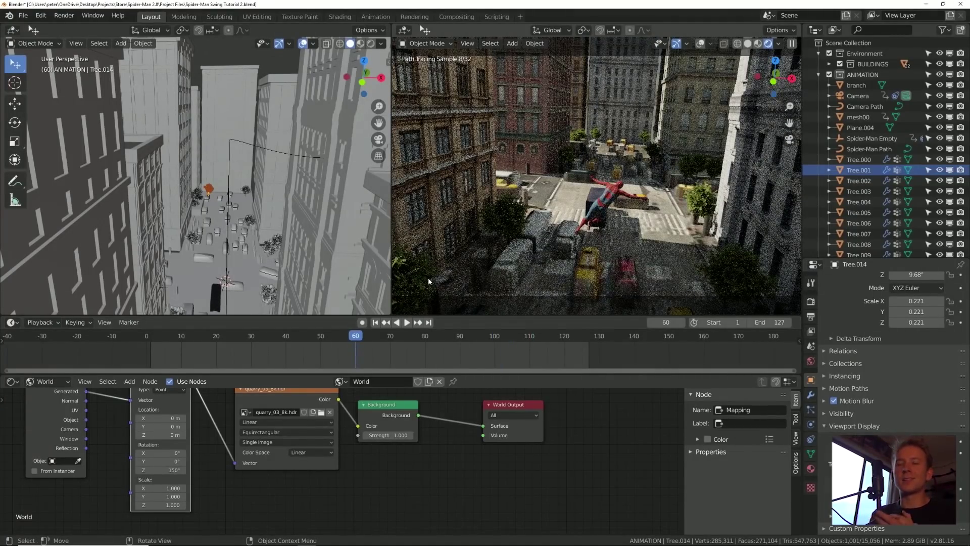
- Enable depth of field on the scene camera with Spider-Man Empty as focus object and an F-Stop of 1.0
click(469, 296)
click(811, 424)
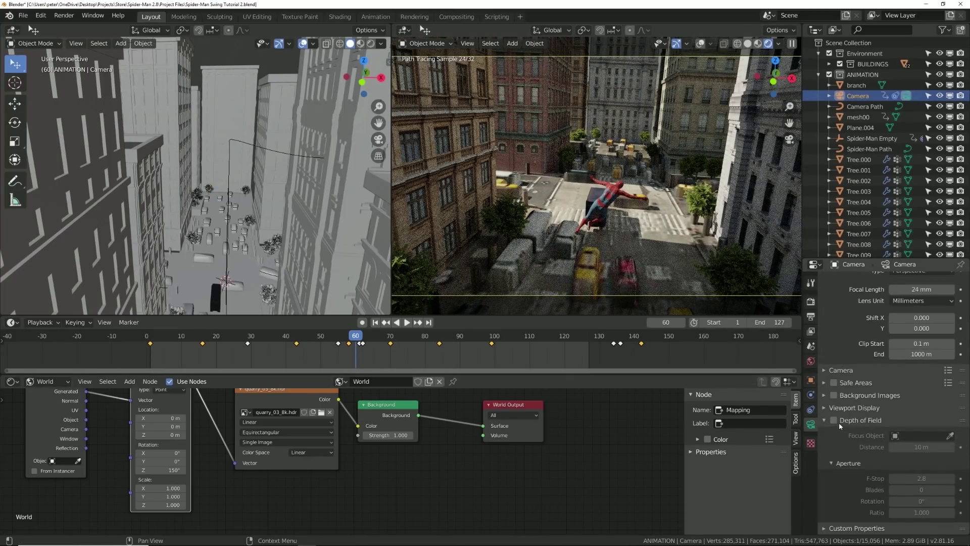
click(834, 421)
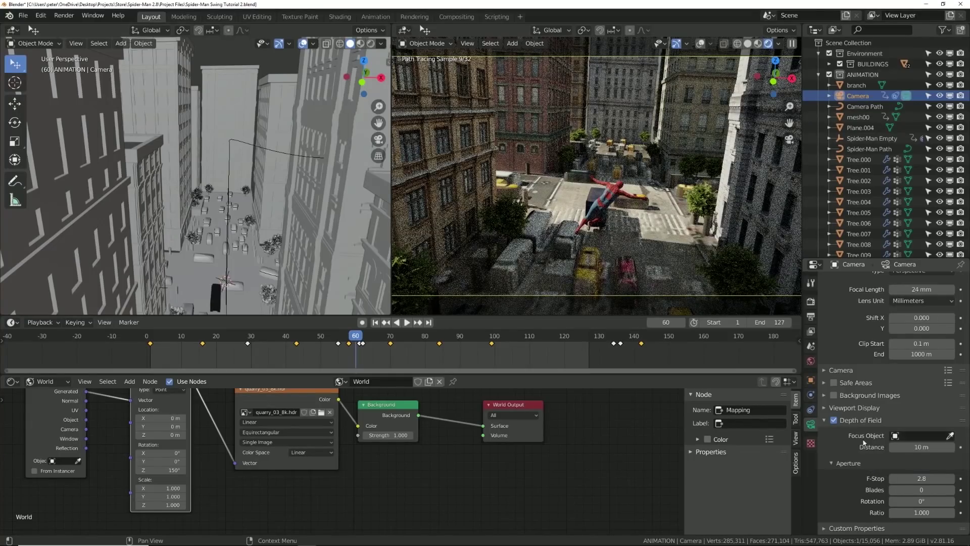
click(898, 435)
text(spid)
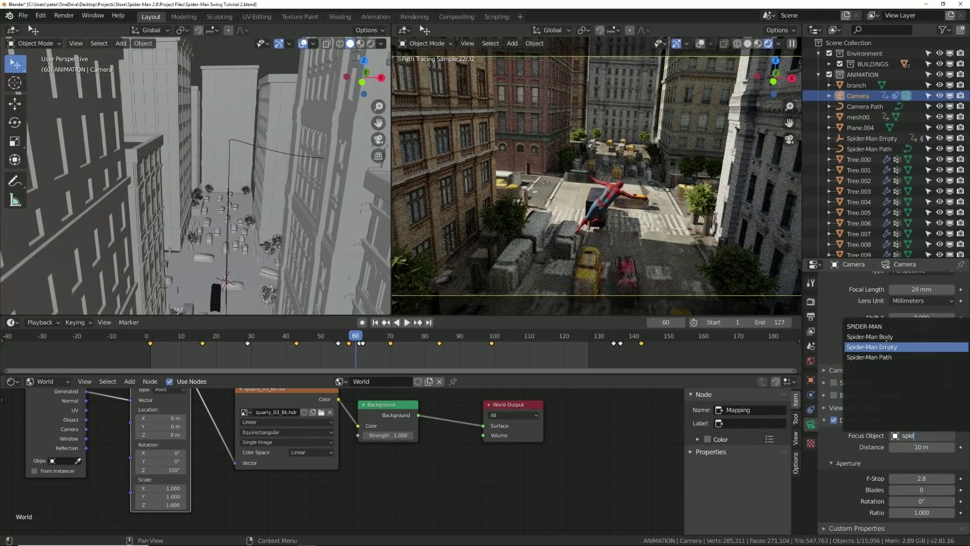
click(881, 347)
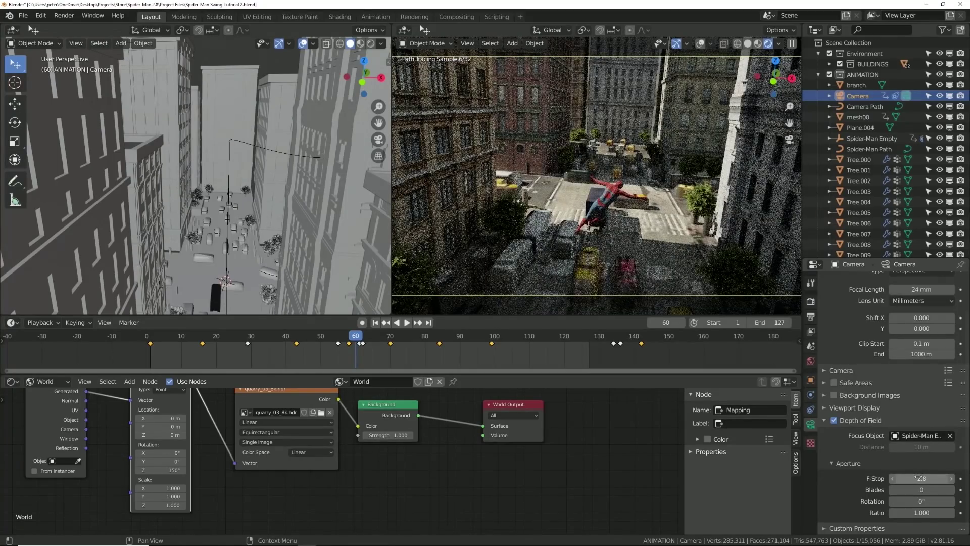
key(Return)
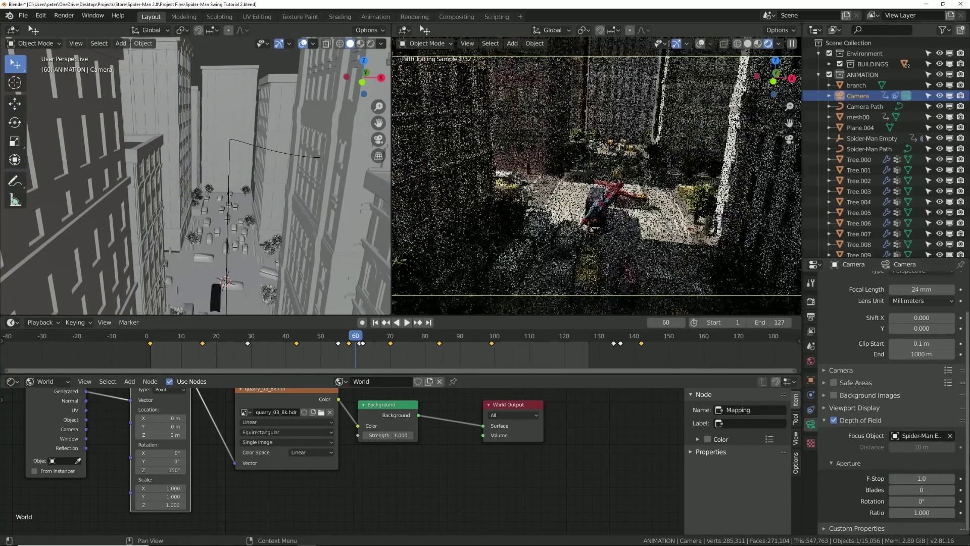
- Move the animation to frame 36, switch the camera viewport to solid shading and render the frame as a still image
drag(272, 337, 224, 339)
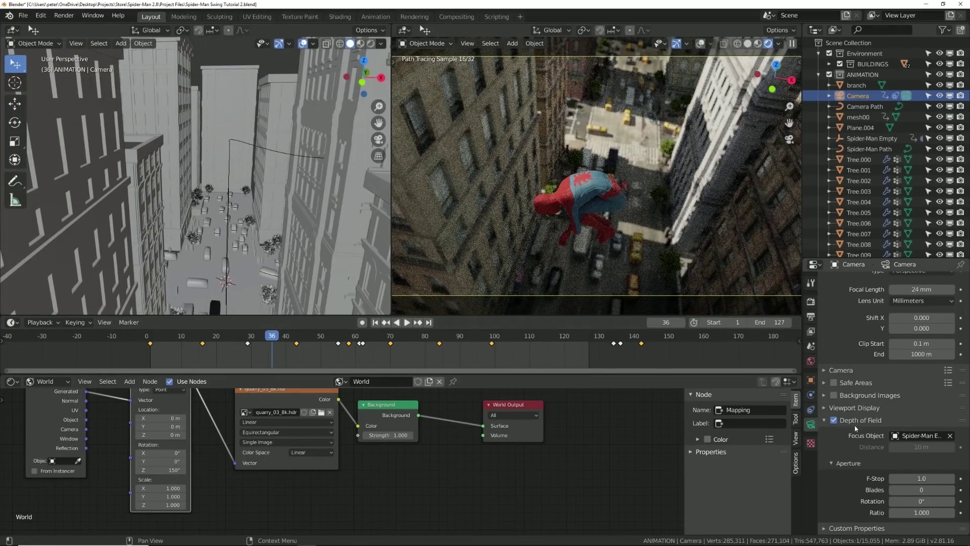
click(856, 425)
key(z)
click(696, 238)
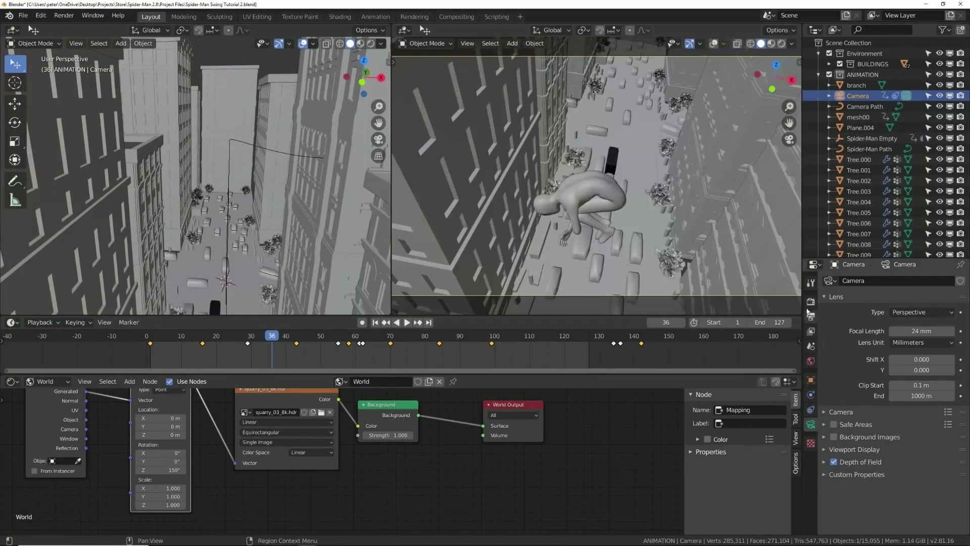
click(810, 301)
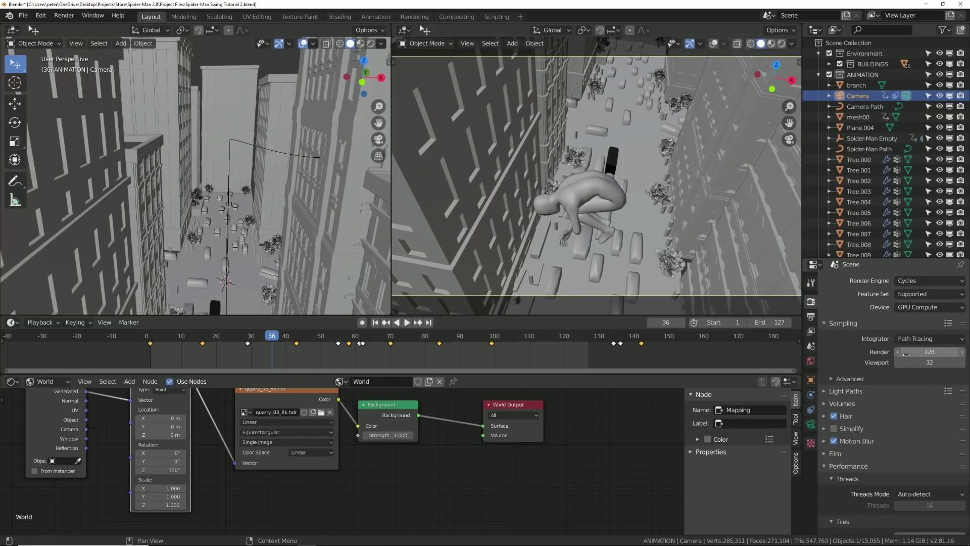
key(F12)
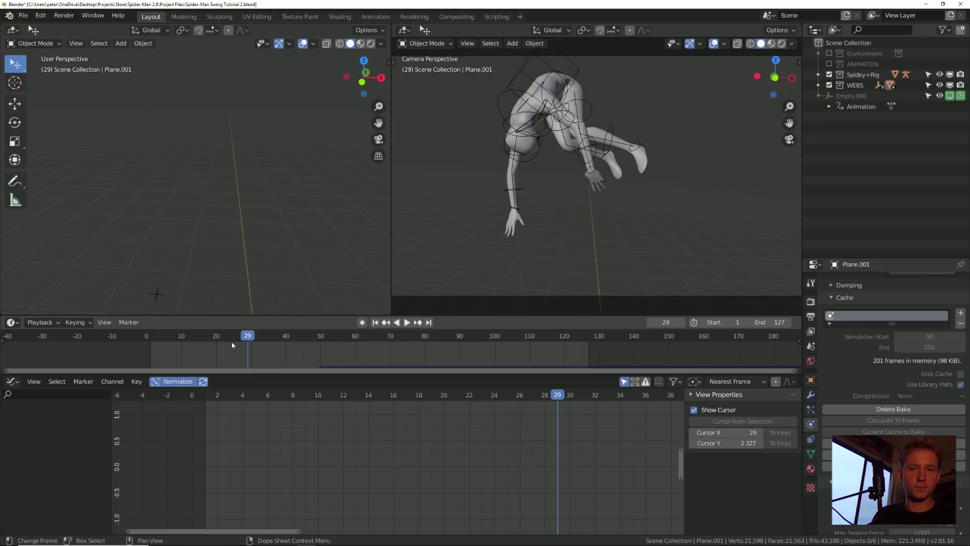
- Turn the spare viewport into a Shader Editor and give the web strand visible at frame 21 a new material
mouse_move(234, 337)
mouse_down()
mouse_move(191, 338)
mouse_move(220, 339)
mouse_up()
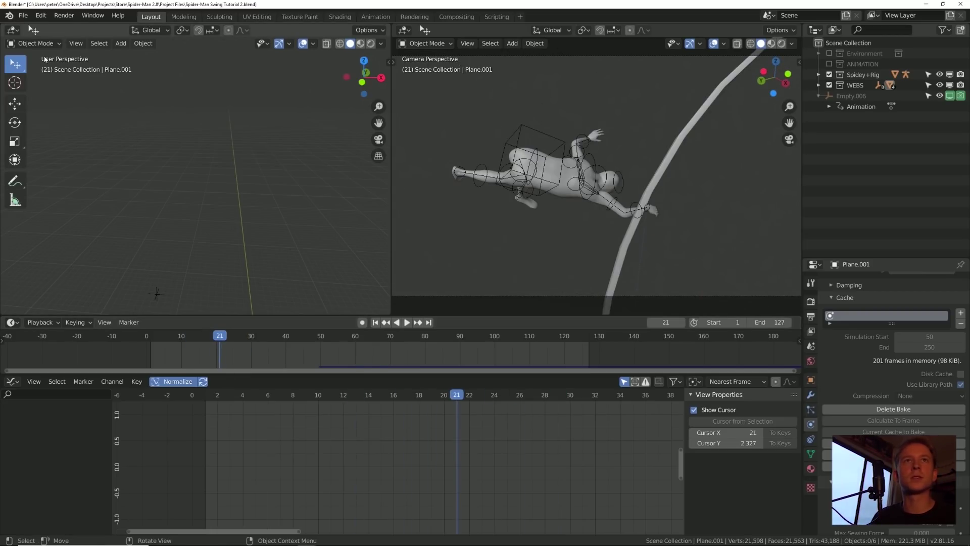
click(13, 30)
click(35, 102)
click(666, 174)
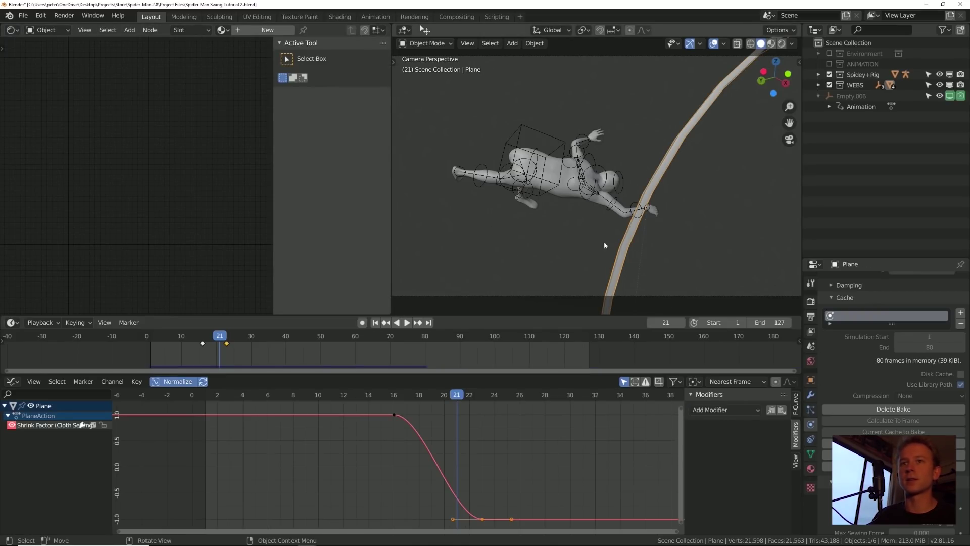
click(811, 468)
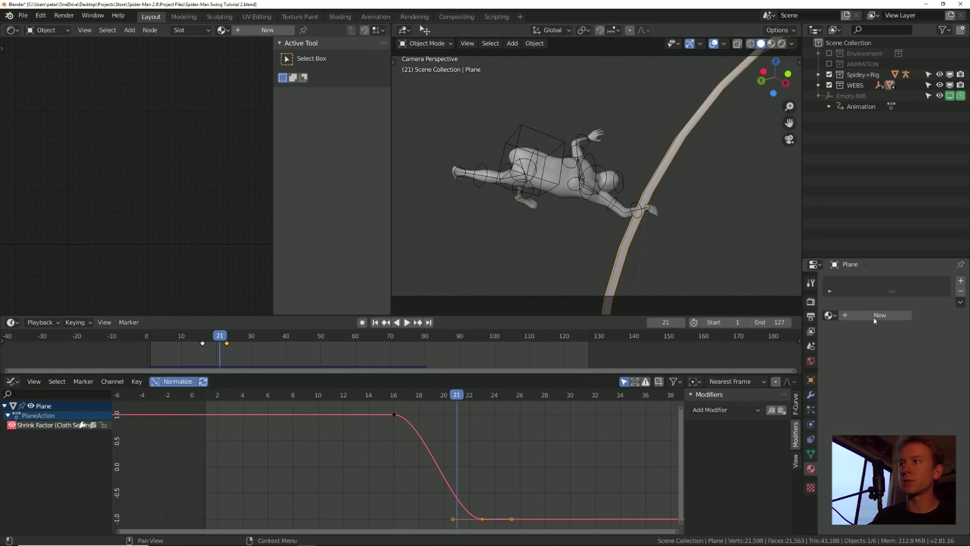
click(875, 316)
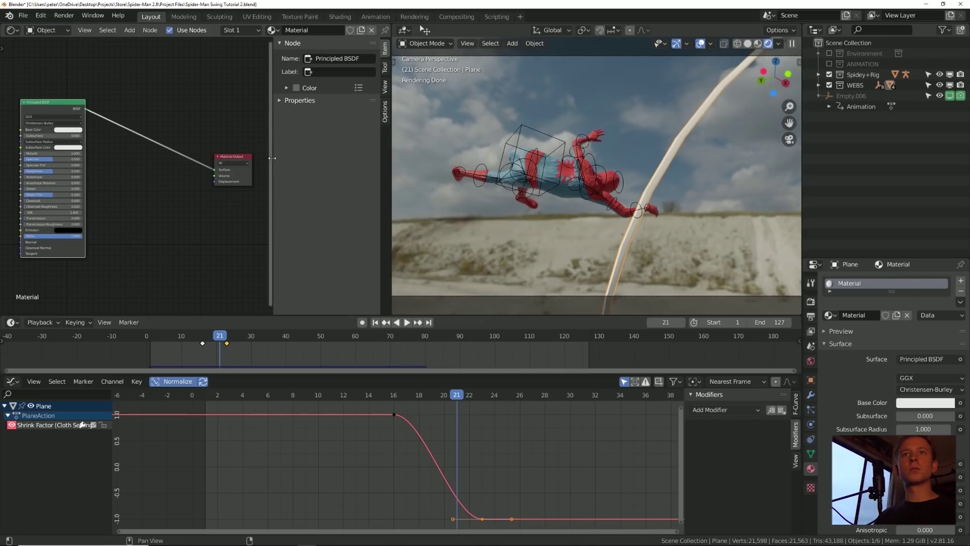
- Insert a Mix Shader node between the web material's Principled BSDF and Material Output
drag(272, 156, 310, 156)
scroll(217, 146, down, 1)
key(shift+a)
click(199, 107)
text(mix)
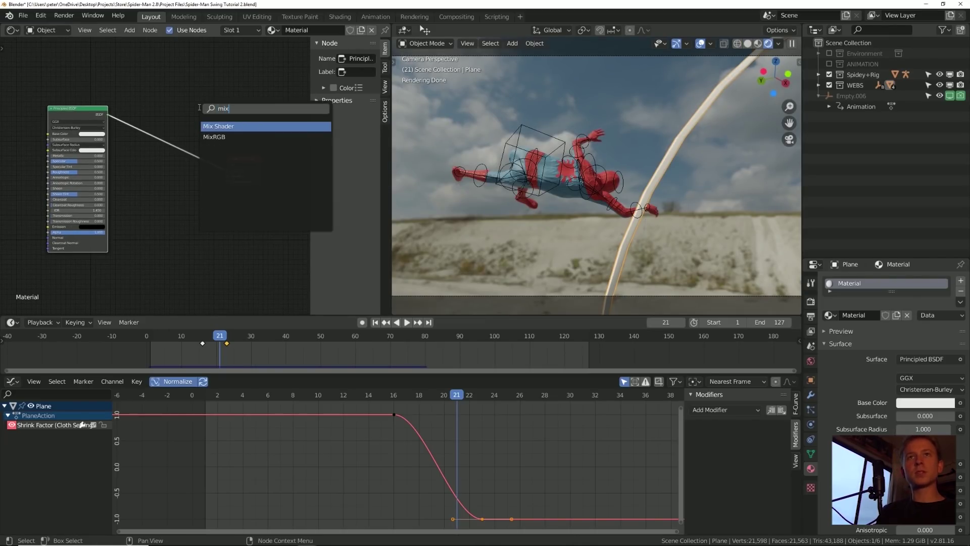
key(Return)
click(191, 140)
- Connect a new Translucent BSDF to the Mix Shader's second shader input and raise the Principled BSDF's Transmission
key(shift+a)
click(196, 122)
text(trans)
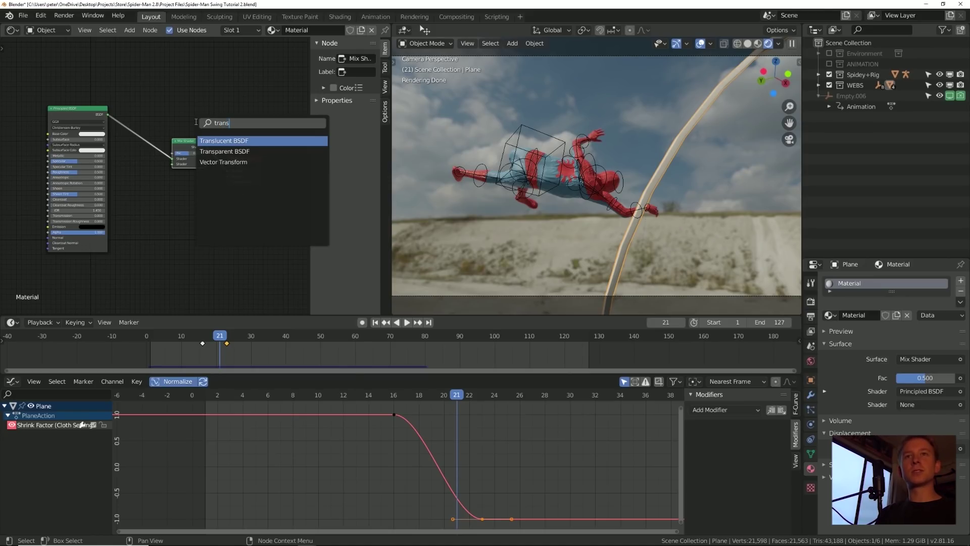
key(Return)
click(136, 196)
drag(151, 192, 171, 168)
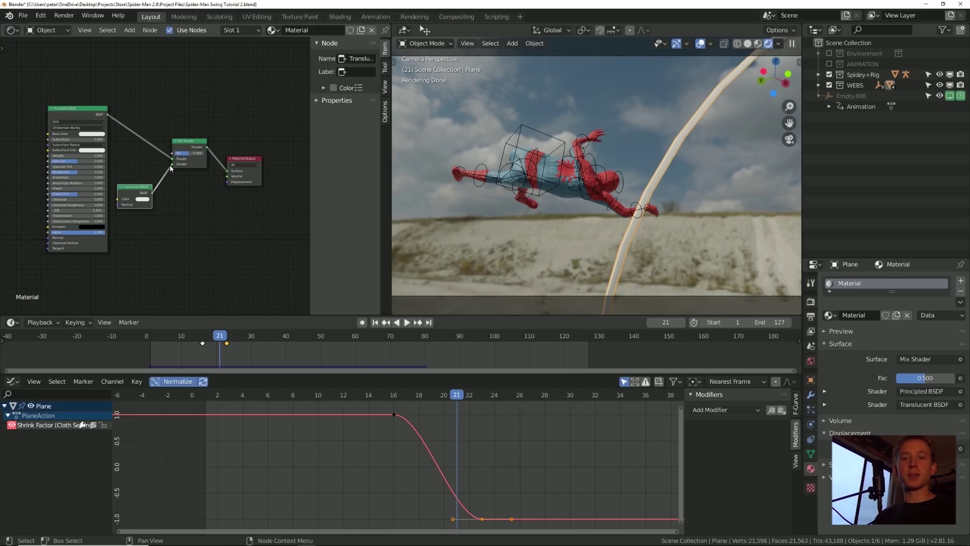
drag(73, 219, 102, 218)
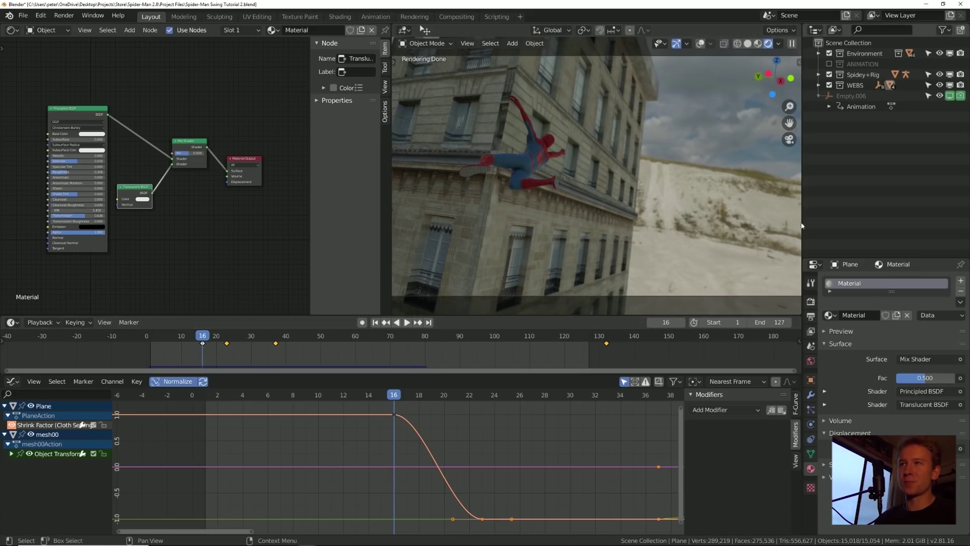
- Move the animation to frame 14, switch to Chrome and search Google Images for "new york city" to pick a skyline photo
click(195, 335)
key(alt+Tab)
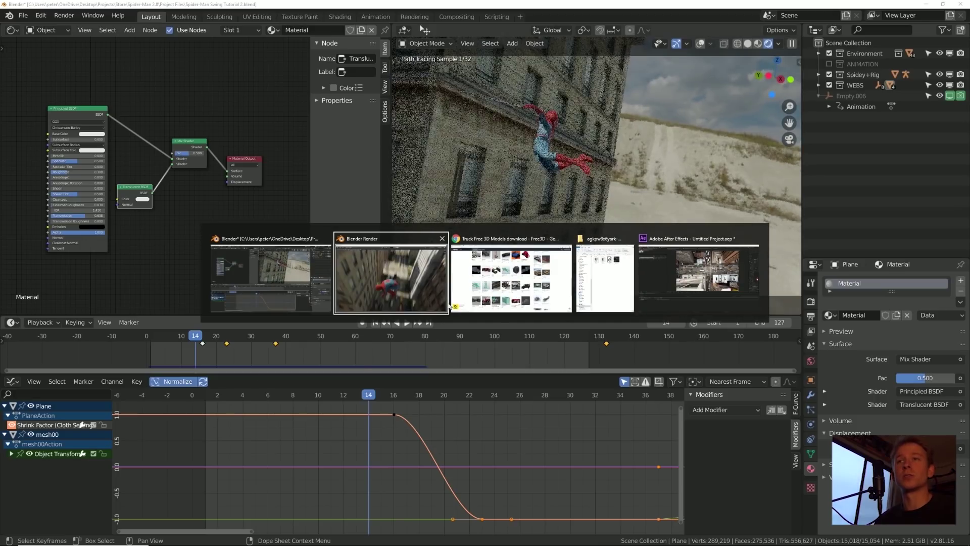
key(ctrl+t)
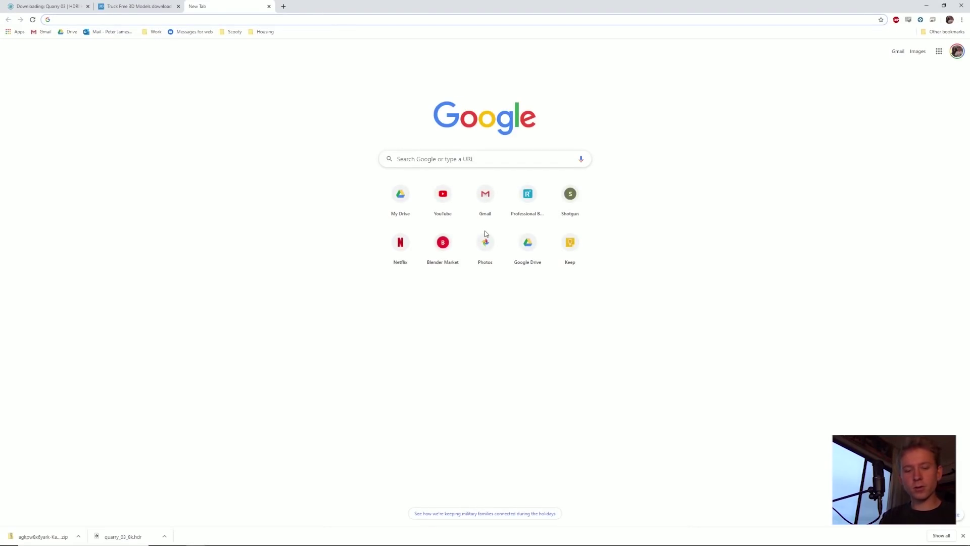
text(new york )
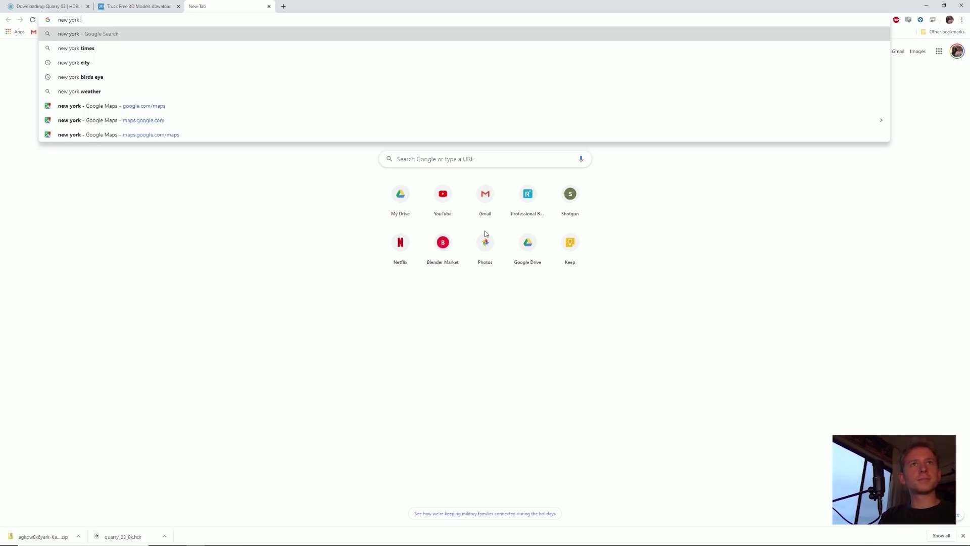
text(ci)
key(Return)
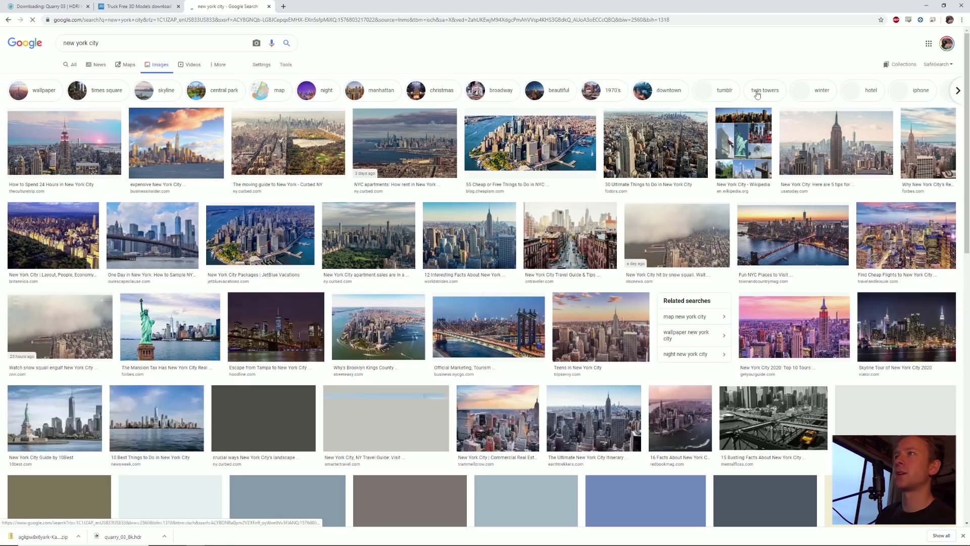
scroll(262, 154, down, 5)
click(262, 155)
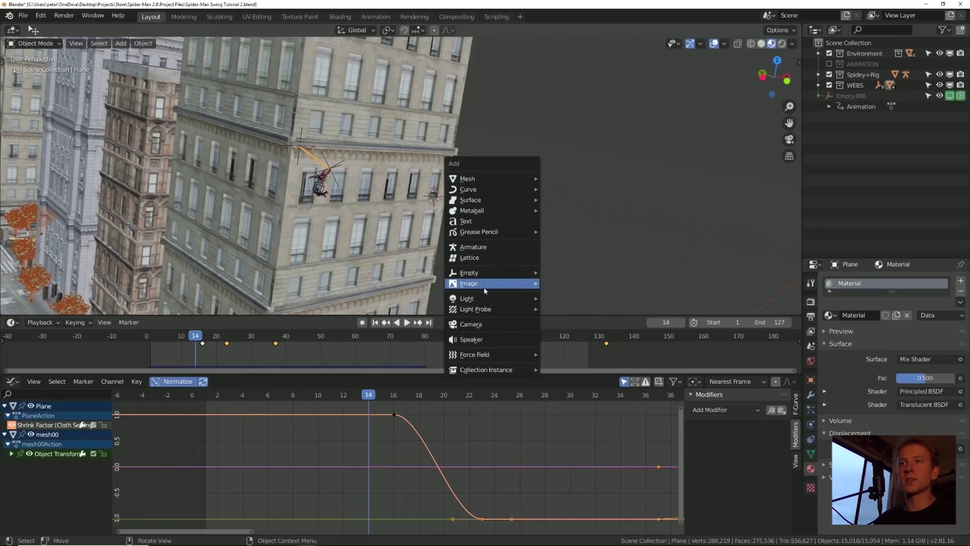
- Import the New York skyline photo with Images as Planes and dismiss the render window
mouse_move(484, 289)
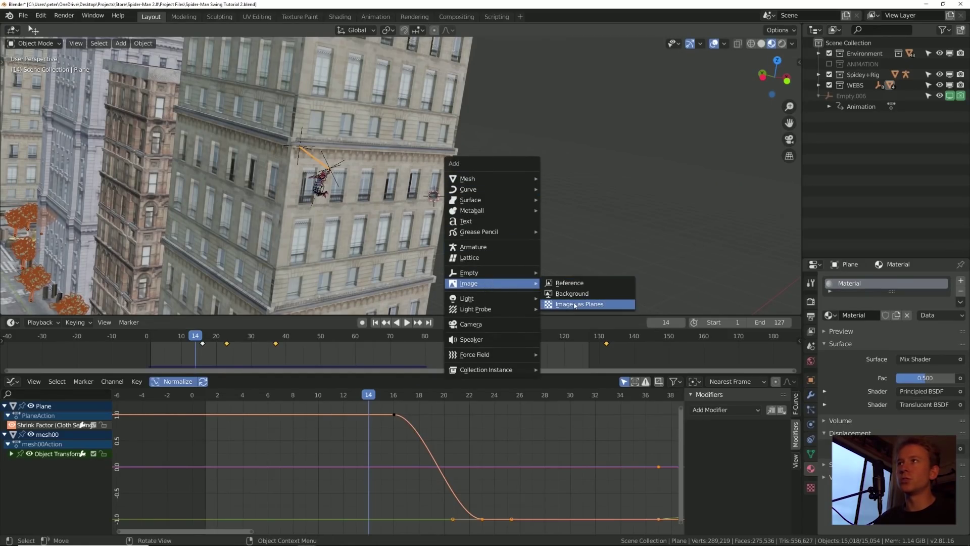
click(594, 304)
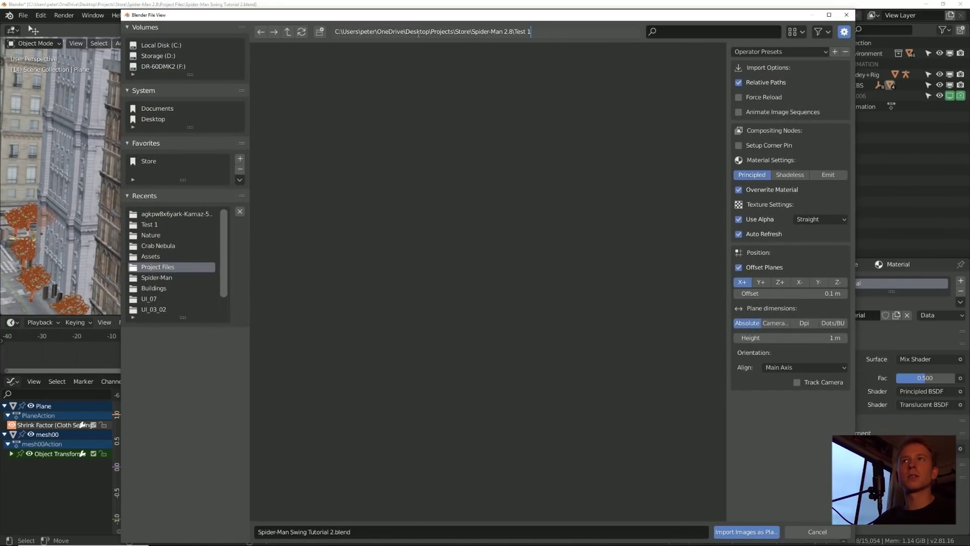
double_click(471, 87)
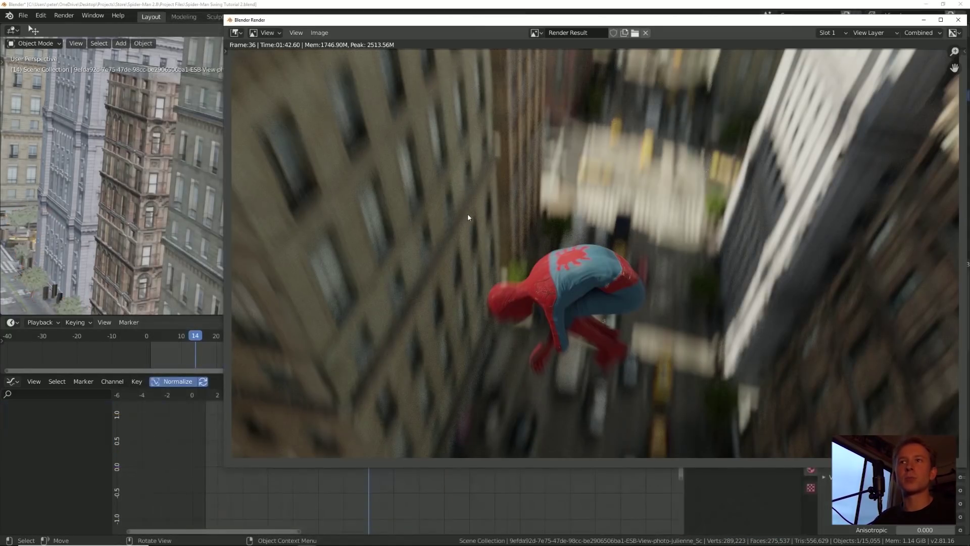
key(Escape)
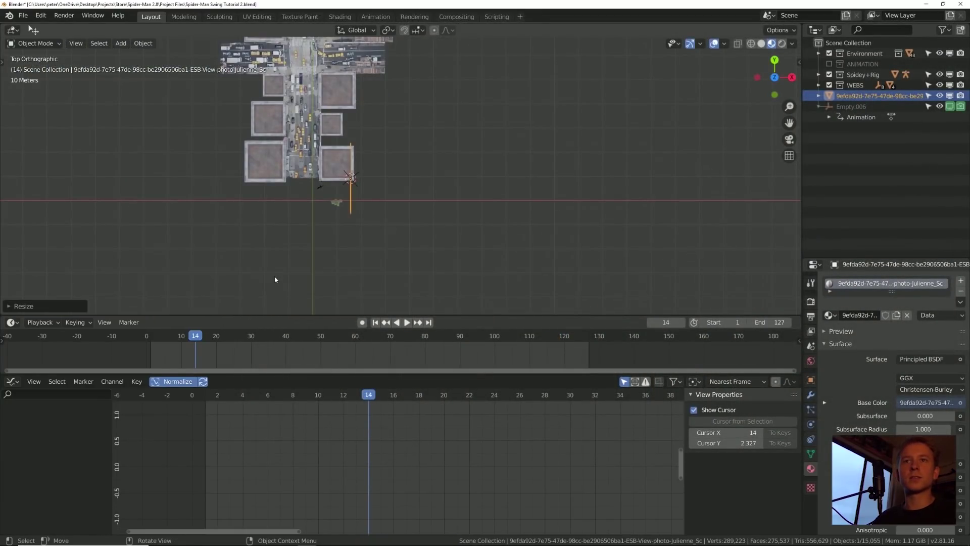
- Split the 3D viewport vertically and show the camera view beside the top view
right_click(300, 315)
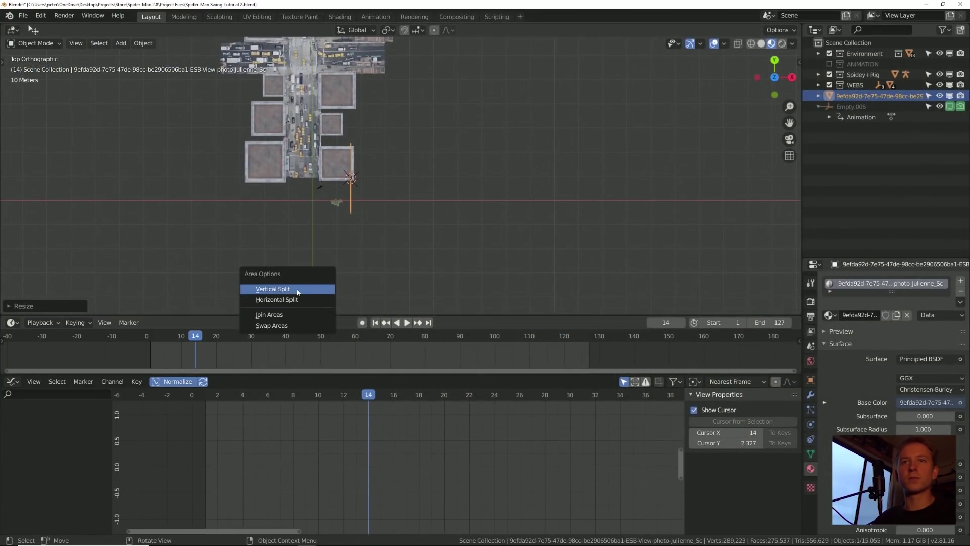
click(283, 286)
key(KP_0)
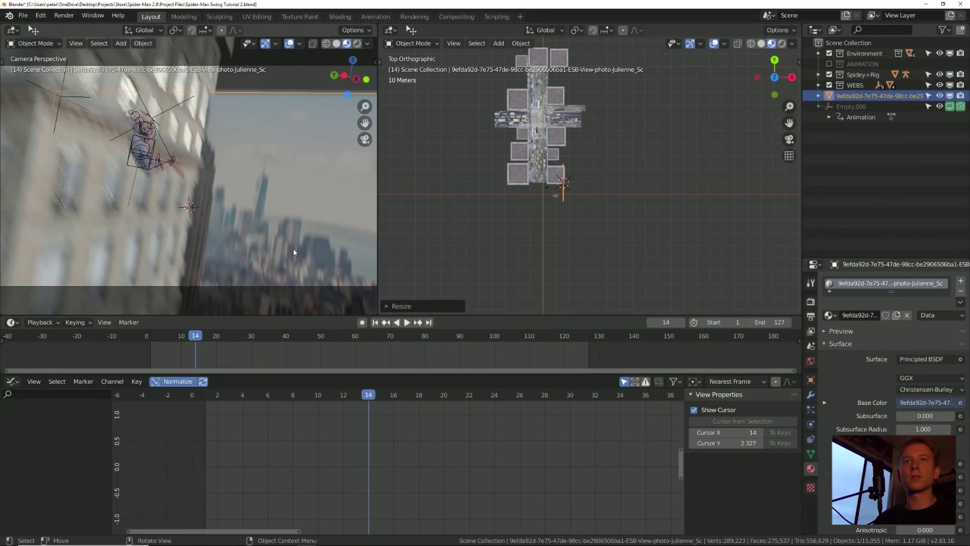
scroll(632, 174, down, 3)
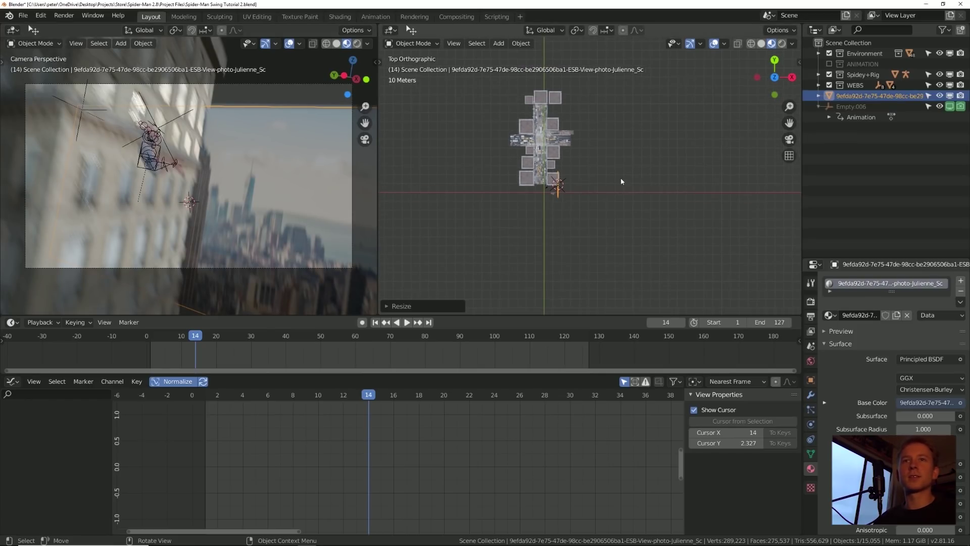
- Place the skyline plane well beyond the buildings, enlarged and angled to fill the background of the camera view
key(g)
click(666, 192)
key(s)
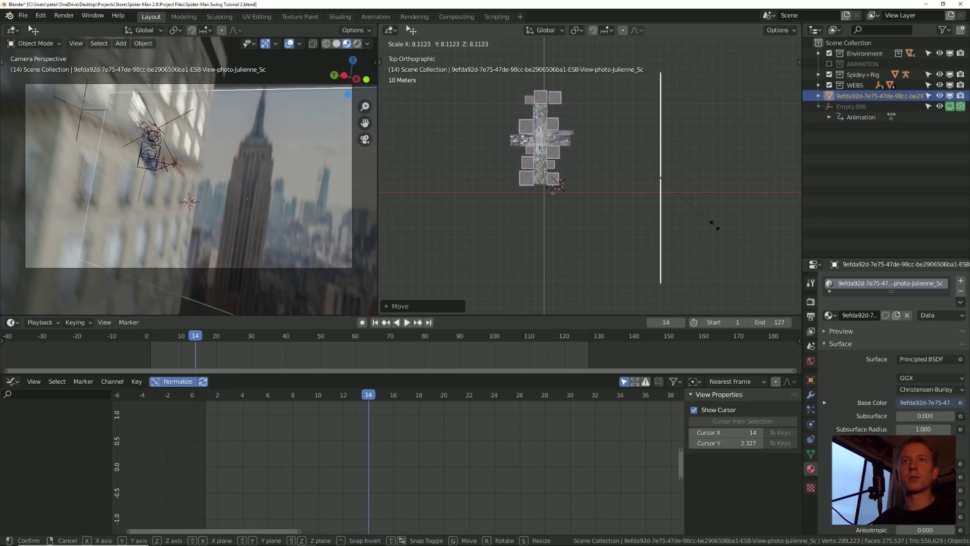
click(717, 227)
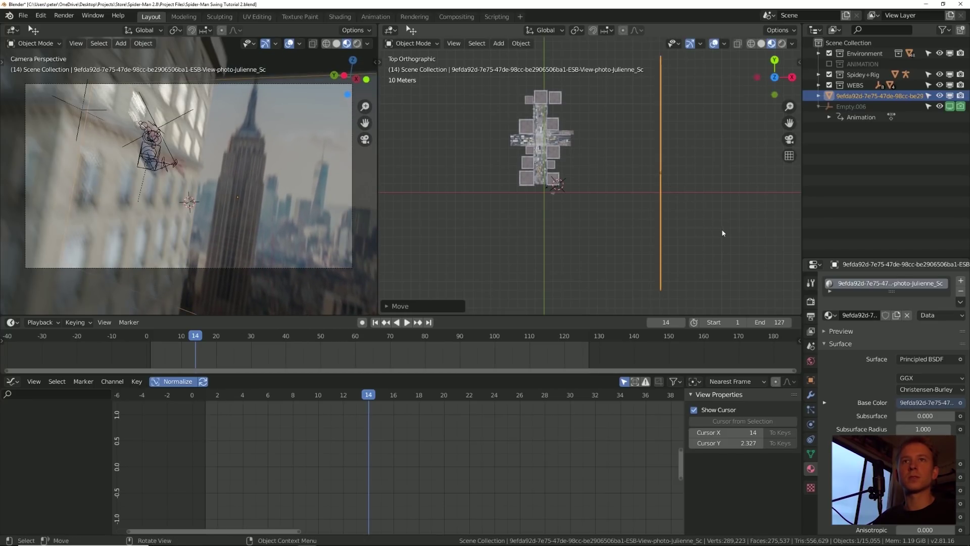
key(r)
click(742, 208)
key(g)
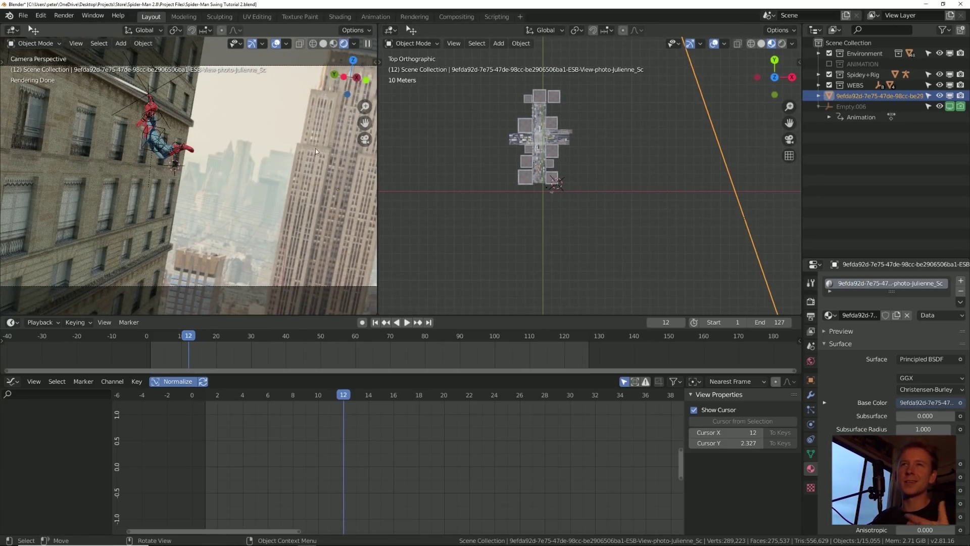
- In a Shader Editor, delete the skyline material's Principled BSDF and connect the image texture's Color directly to the Material Output's Surface
click(418, 44)
click(390, 30)
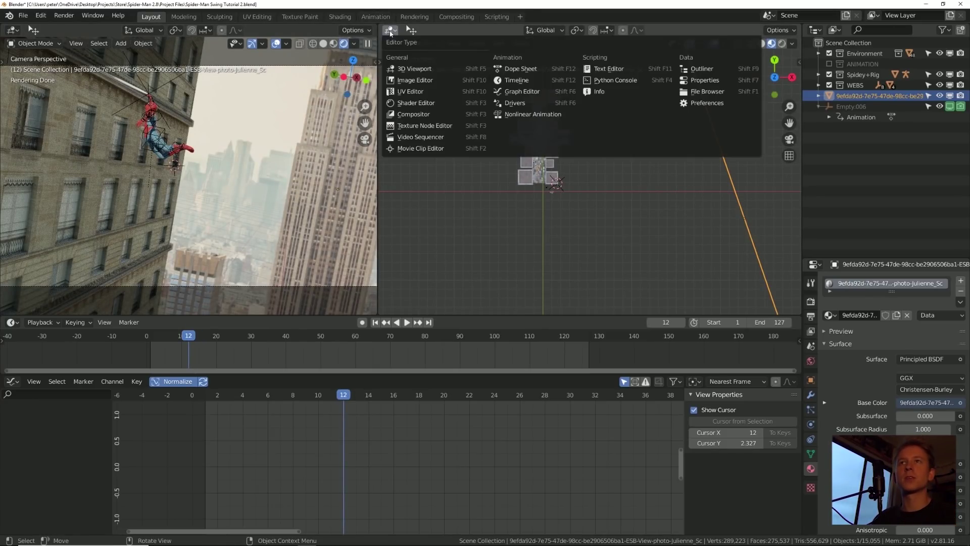
click(412, 99)
key(x)
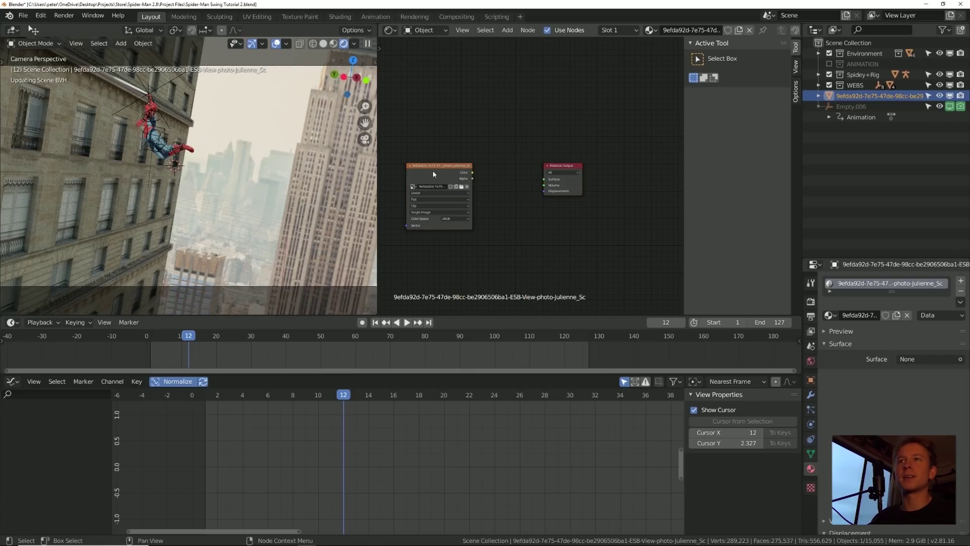
drag(472, 173, 544, 179)
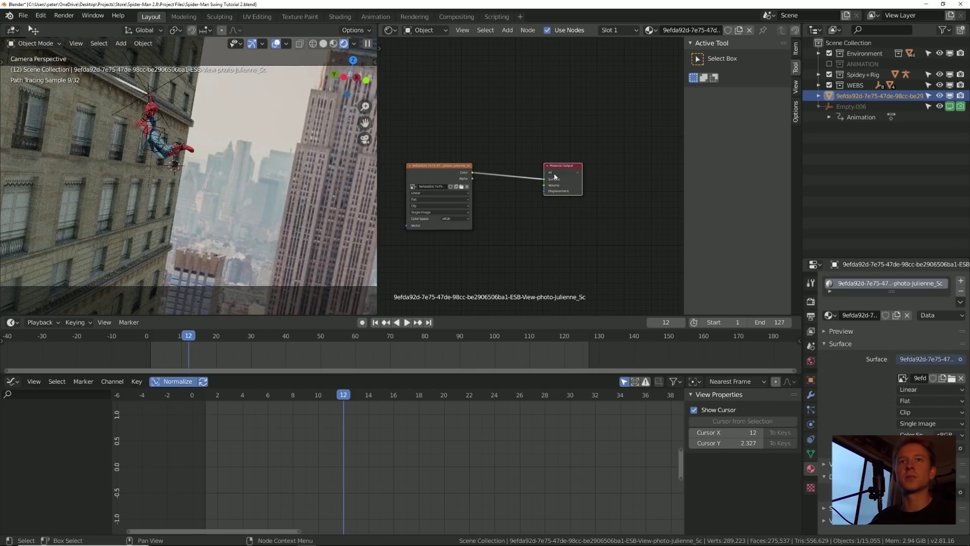
drag(570, 170, 614, 167)
- Check the backdrop at other frames and play the animation through the camera
click(205, 336)
click(234, 336)
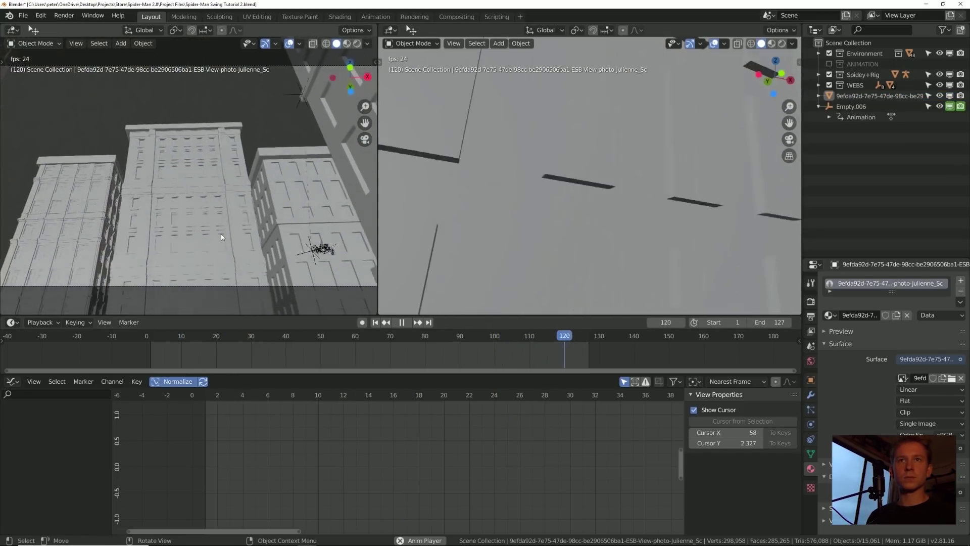
key(space)
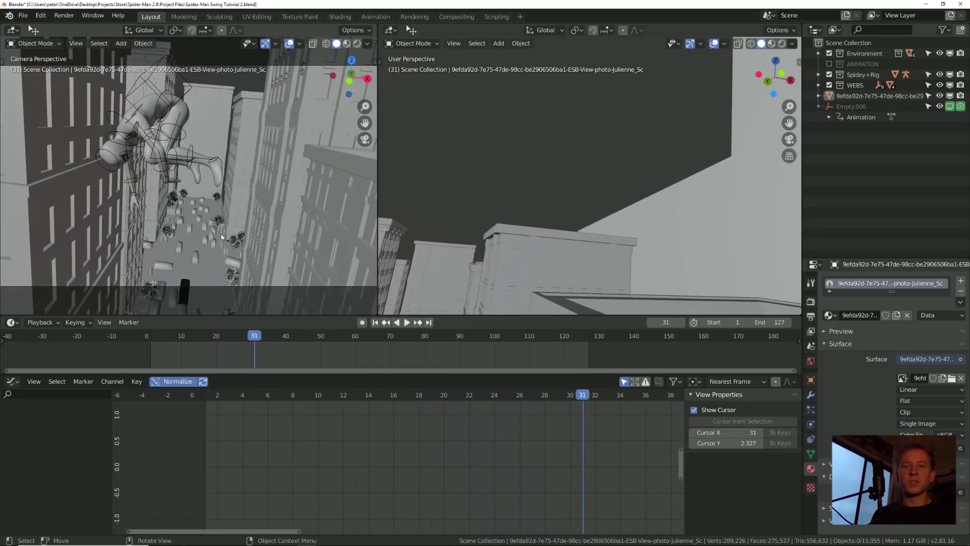